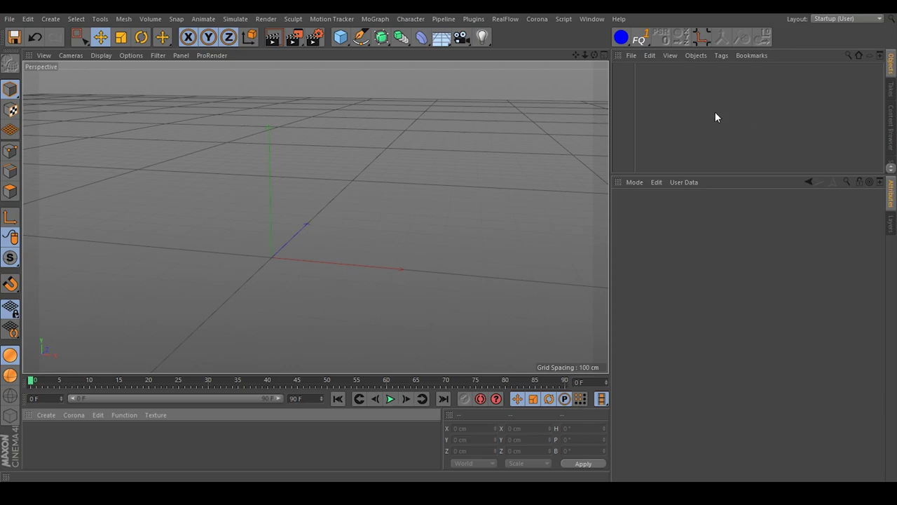
Step: Add a sphere primitive to the scene
click(341, 38)
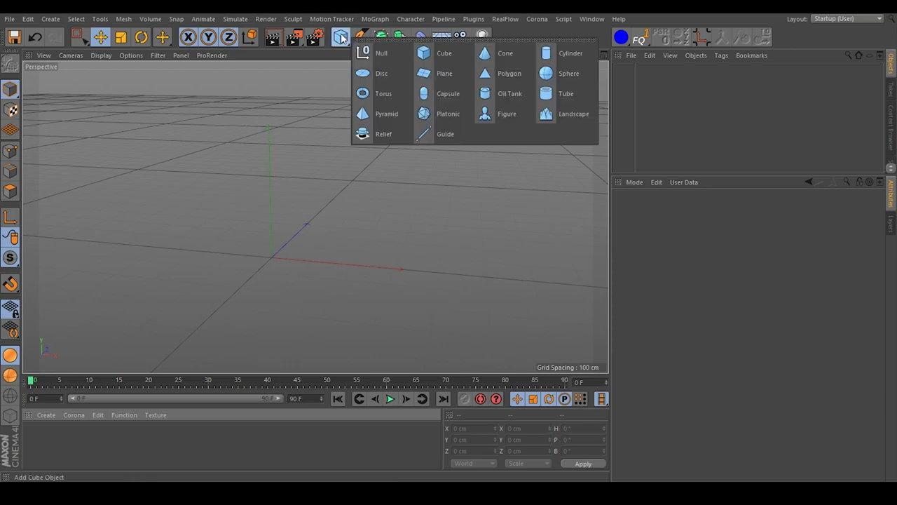
click(591, 73)
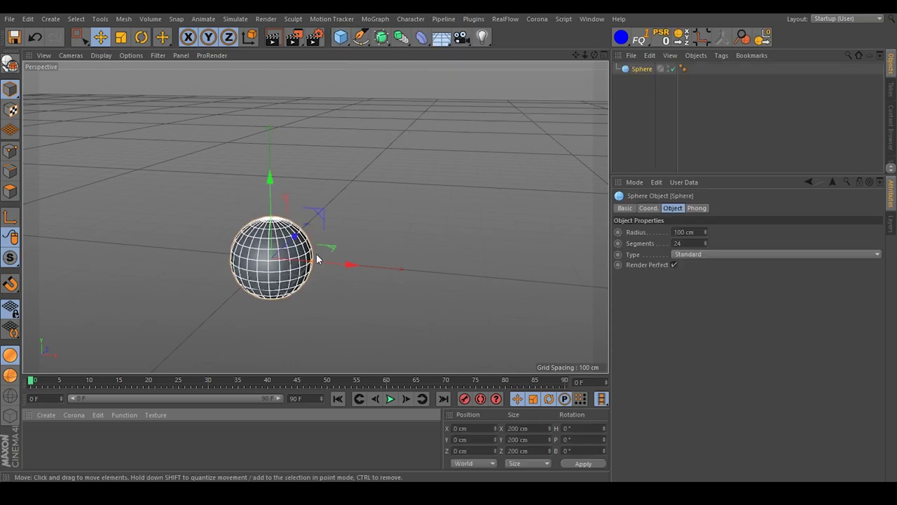
alt+drag(294, 253, 307, 243)
scroll(307, 243, up, 3)
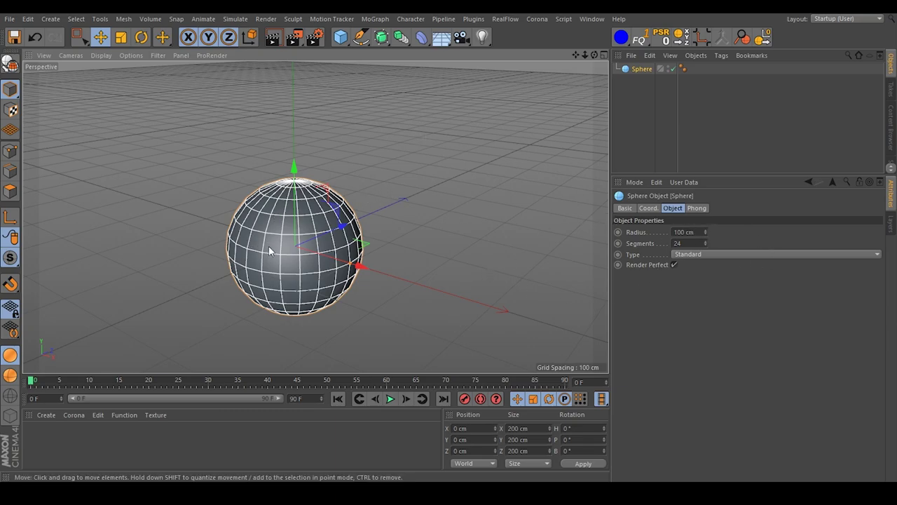
alt+drag(269, 245, 321, 249)
alt+drag(285, 272, 263, 287)
alt+drag(360, 256, 293, 261)
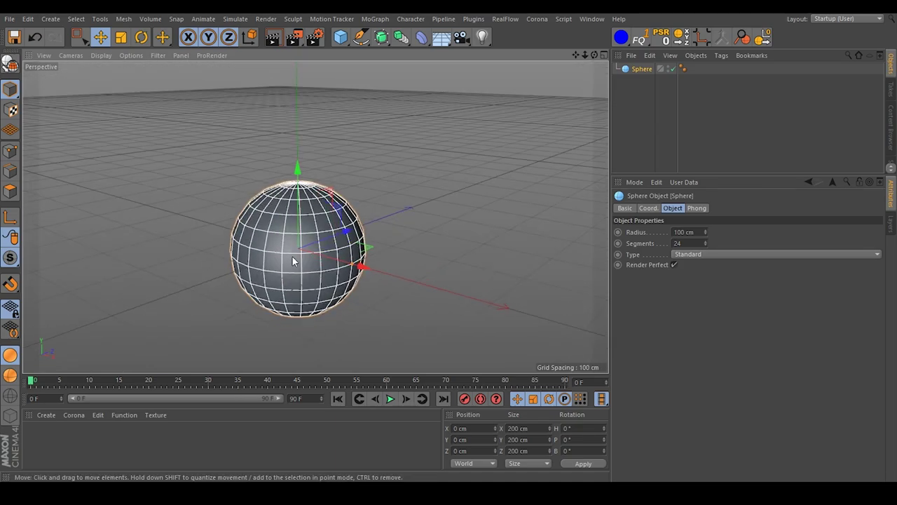
Step: Set the sphere's Y position to 100 cm and deselect it
click(477, 440)
key(ctrl+a)
text(100)
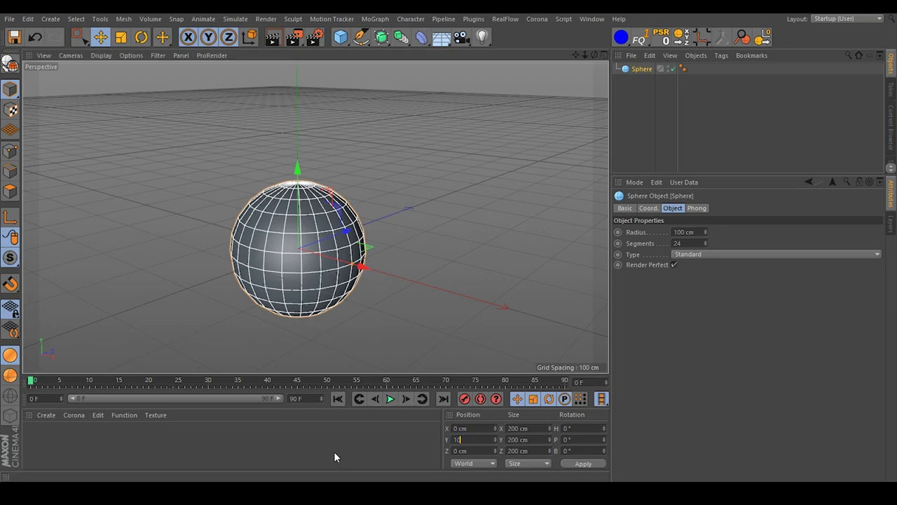
key(Return)
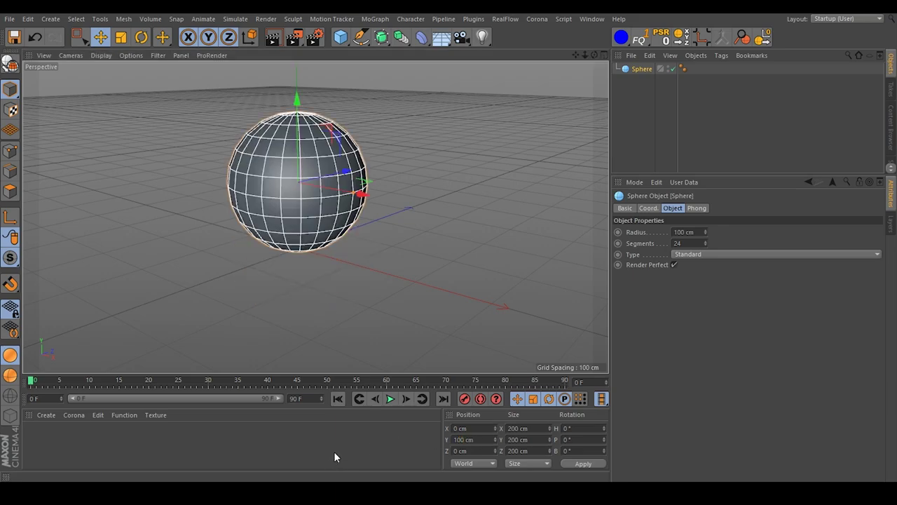
click(689, 155)
Step: Create a new material and load the Tiles surface shader as its color texture
alt+drag(311, 223, 268, 249)
alt+drag(323, 231, 386, 255)
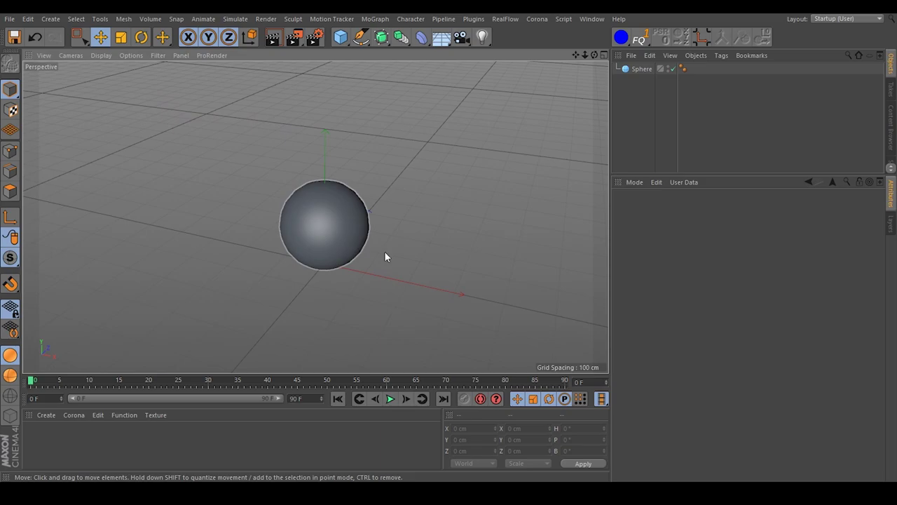
click(45, 415)
click(98, 286)
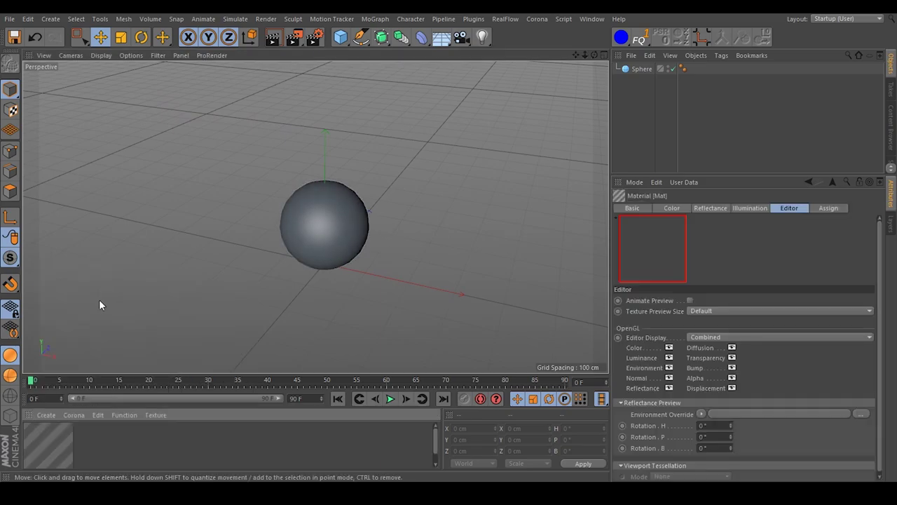
double_click(56, 446)
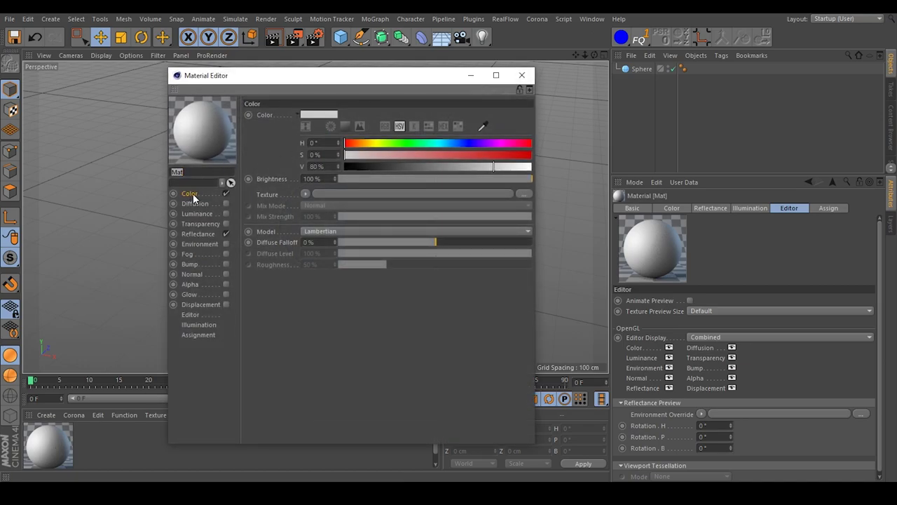
click(307, 192)
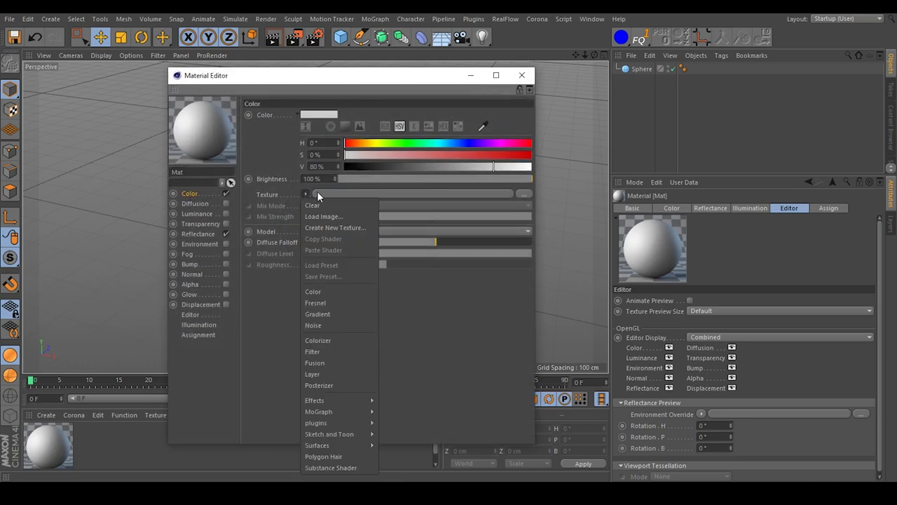
mouse_move(370, 437)
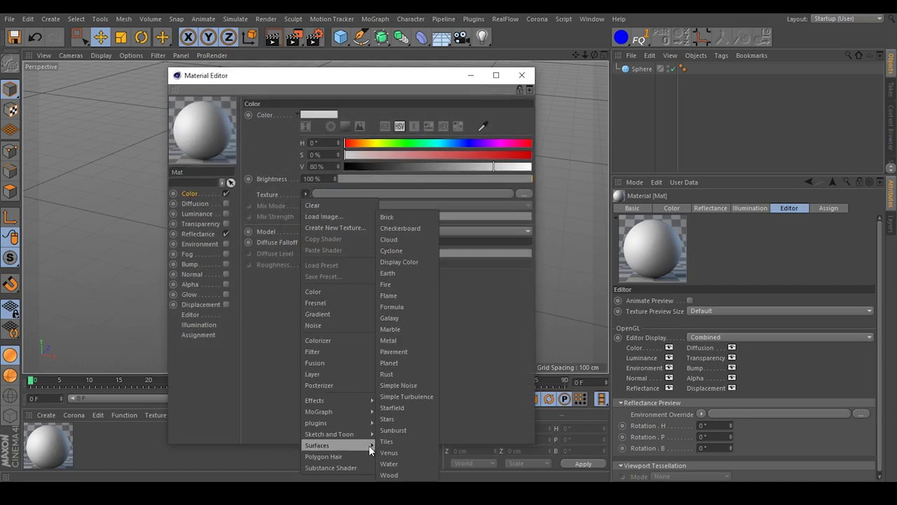
click(390, 440)
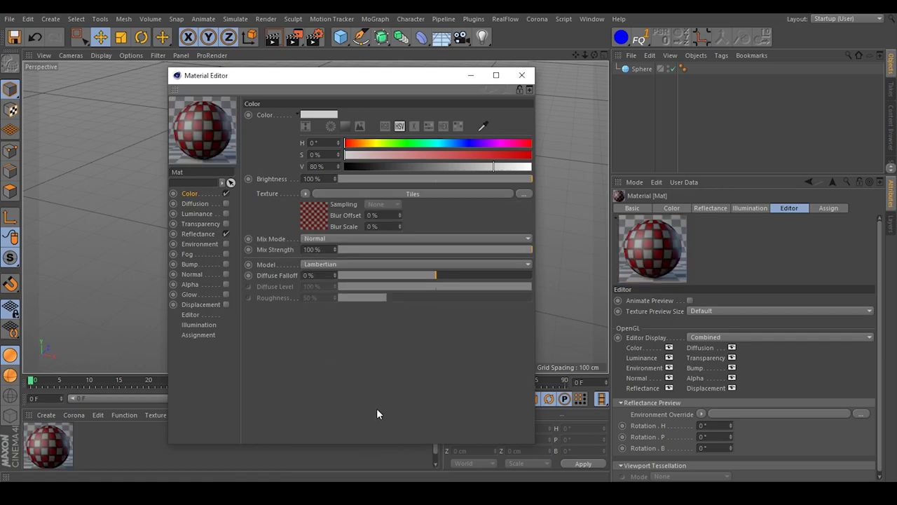
Step: Set the Tiles shader's pattern to Lines 1
click(321, 222)
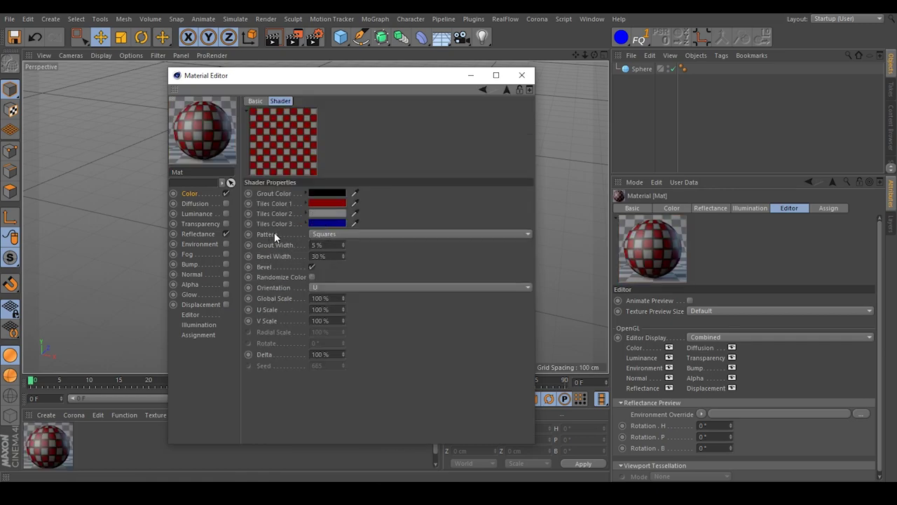
click(334, 235)
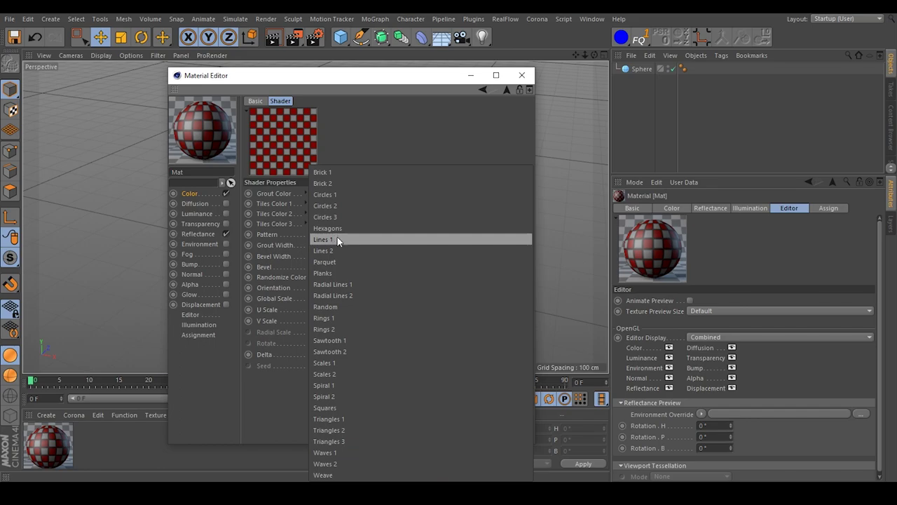
click(337, 238)
Step: Set the Tiles shader's grout color to orange-yellow with H 42°, S 100% and V 100%
click(326, 193)
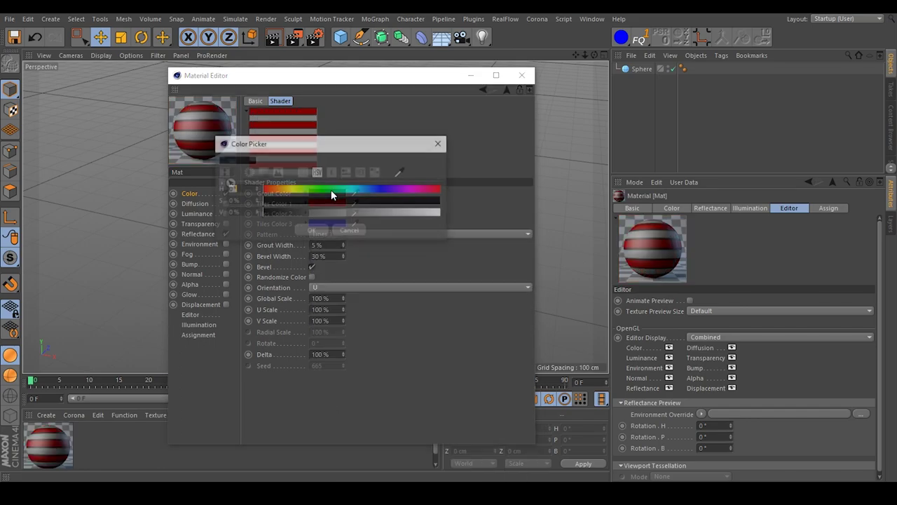
click(282, 192)
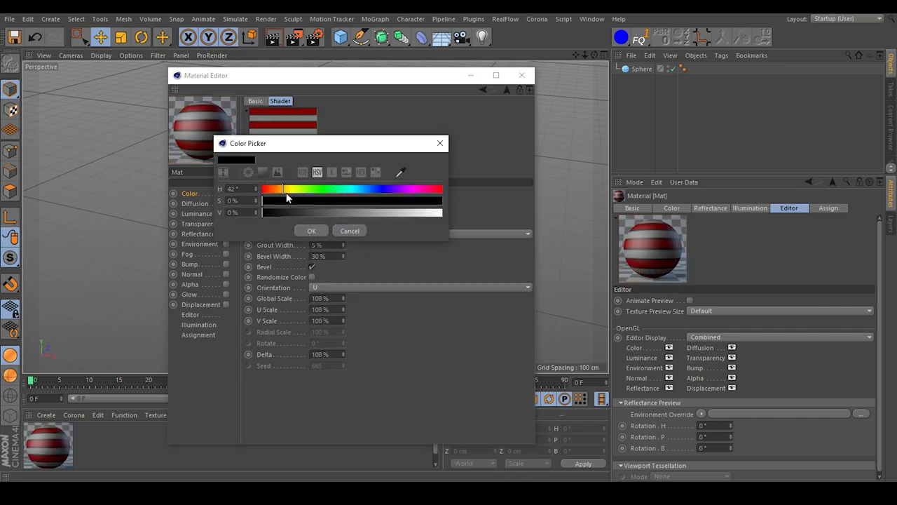
drag(434, 201, 471, 199)
click(421, 213)
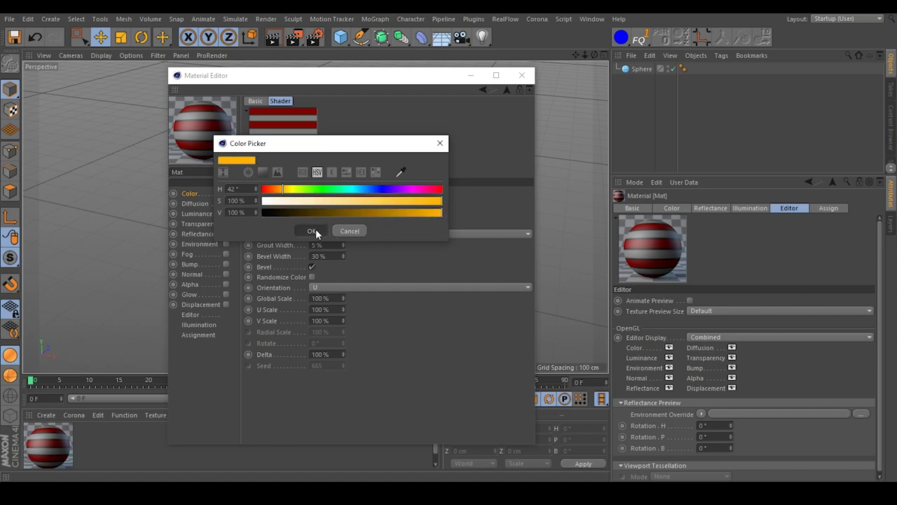
click(315, 229)
Step: Copy the grout color to Tiles Color 1 in the Tiles shader
right_click(277, 191)
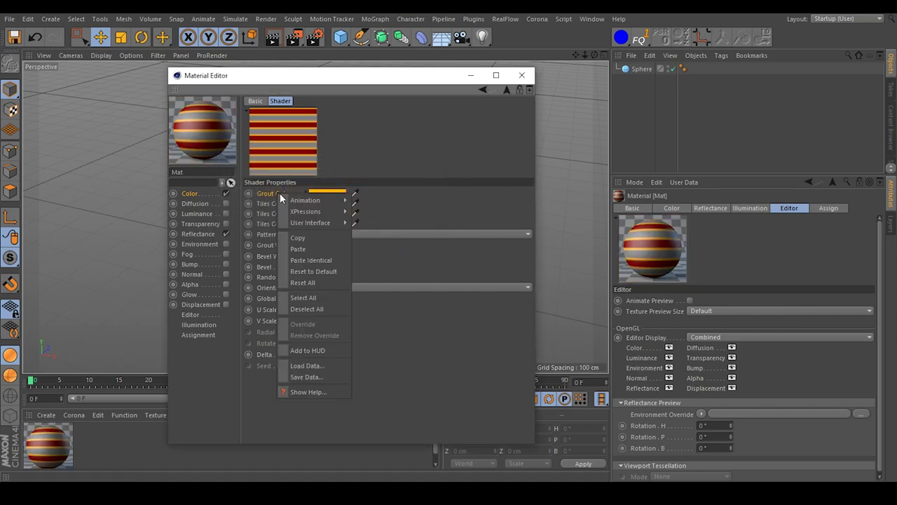
click(303, 237)
right_click(271, 201)
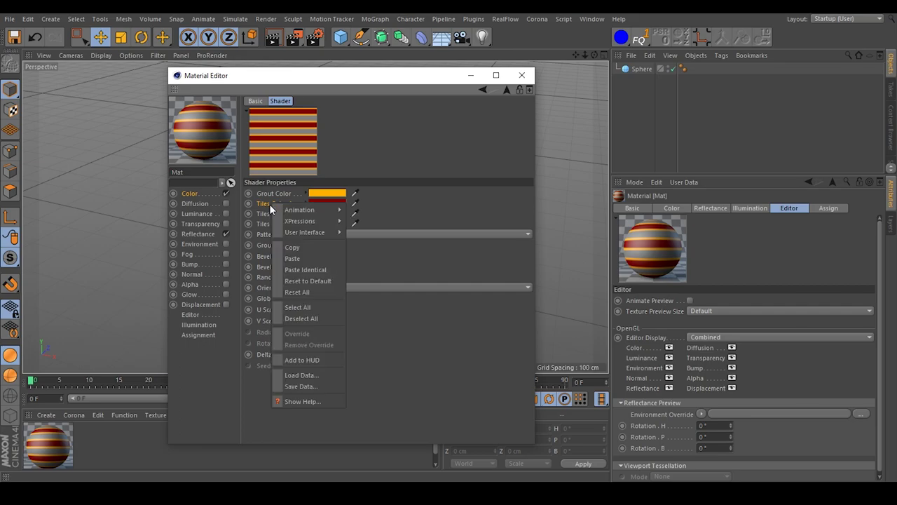
click(305, 258)
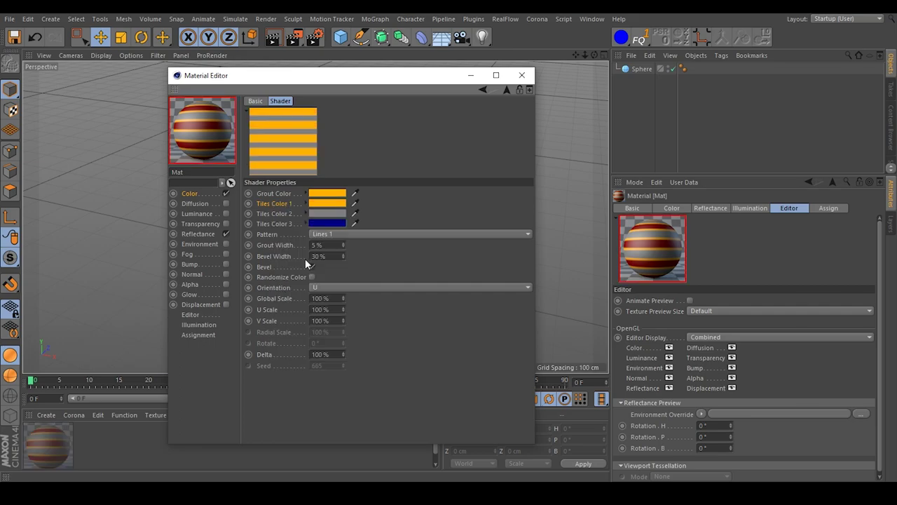
Step: Copy the blue Tiles Color 3 to Tiles Color 2 and close the material editor
right_click(278, 223)
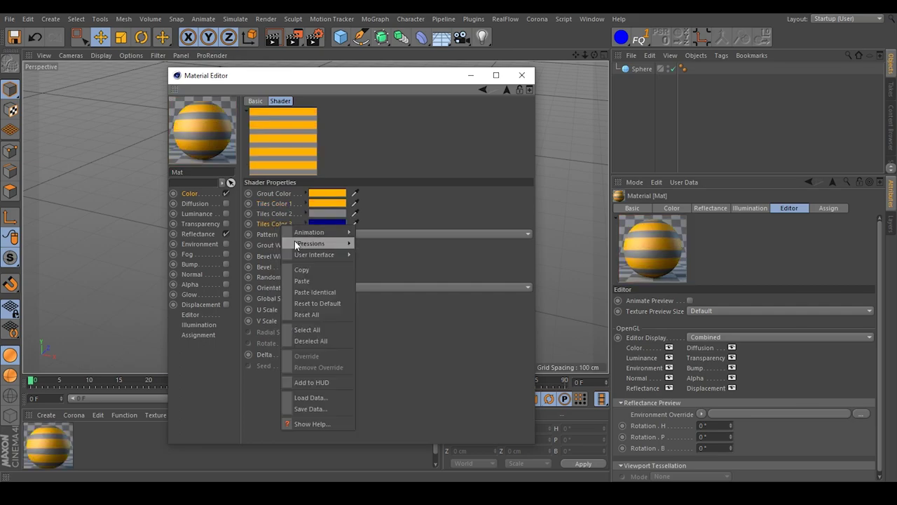
click(307, 270)
right_click(275, 215)
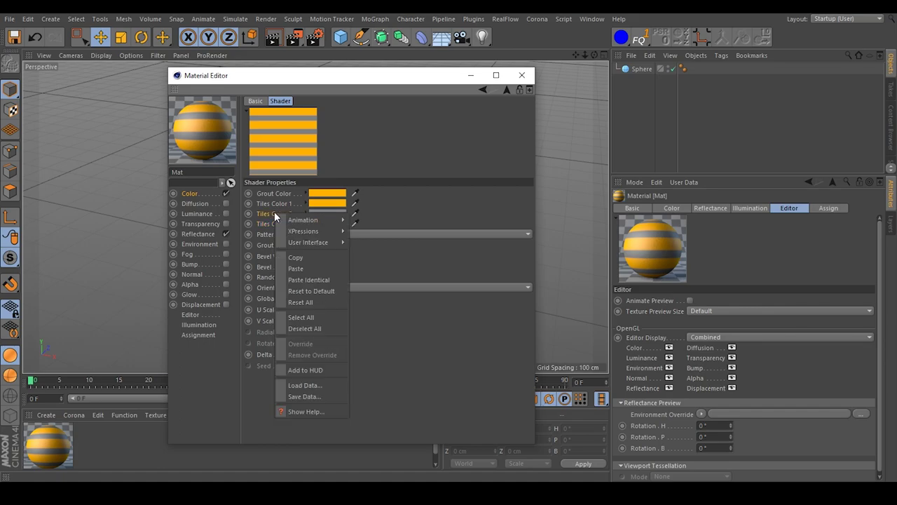
click(306, 268)
click(530, 78)
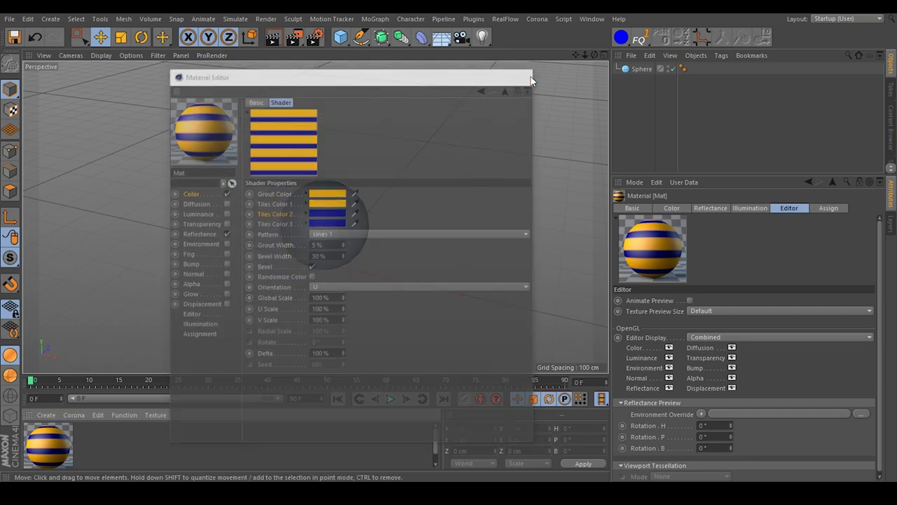
Step: Apply the blue and orange striped material to the sphere
drag(50, 445, 349, 147)
scroll(396, 196, up, 5)
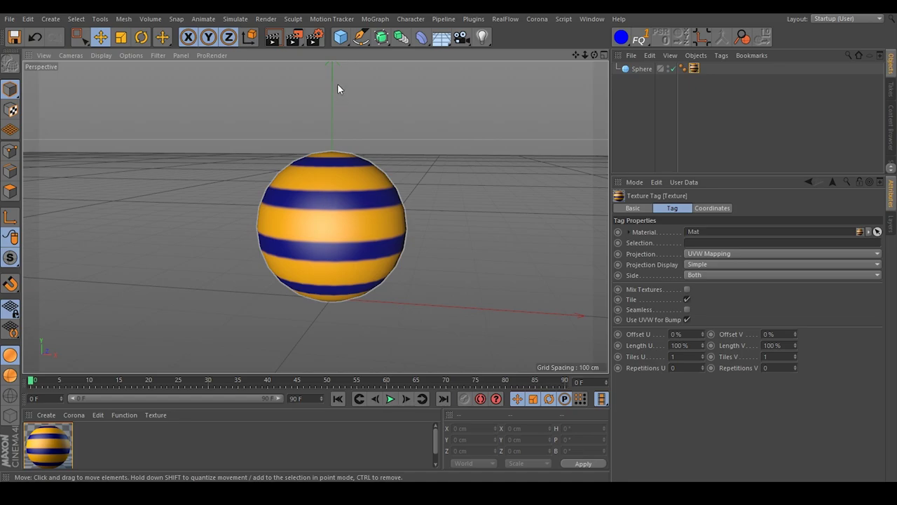
scroll(353, 203, down, 6)
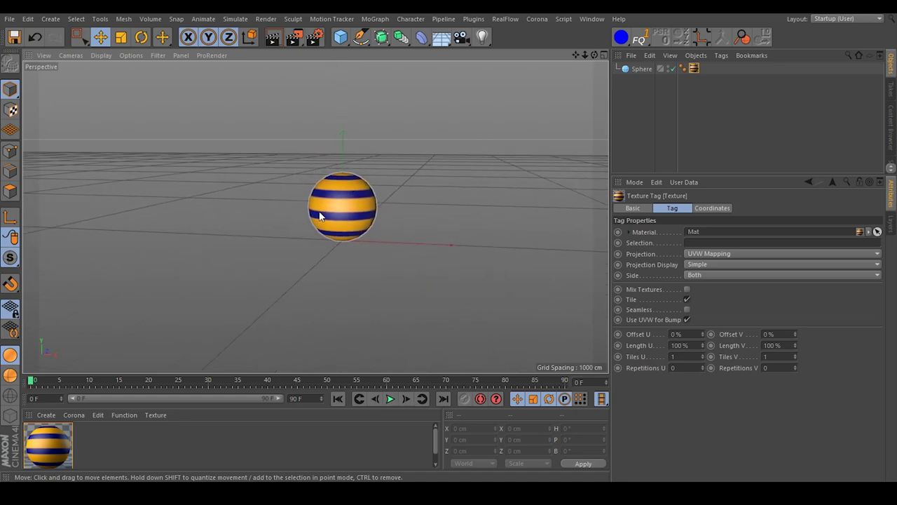
alt+drag(289, 254, 288, 237)
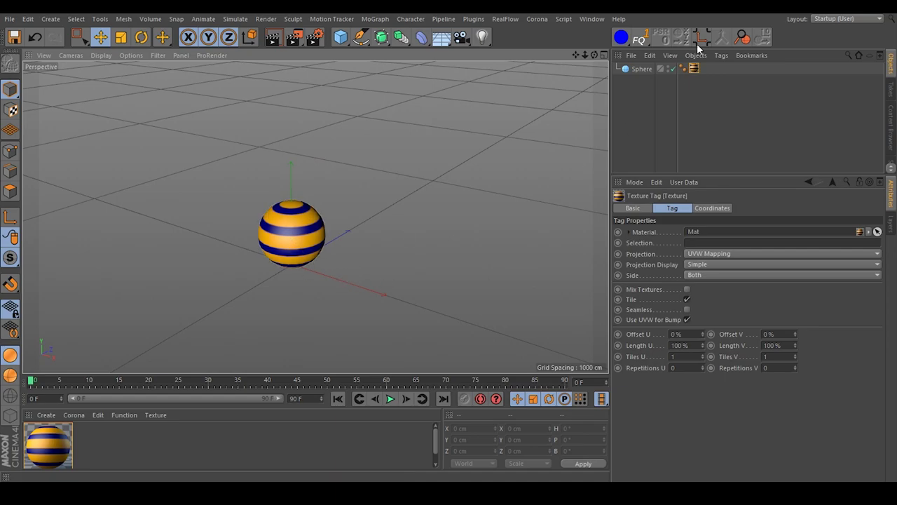
scroll(308, 233, up, 4)
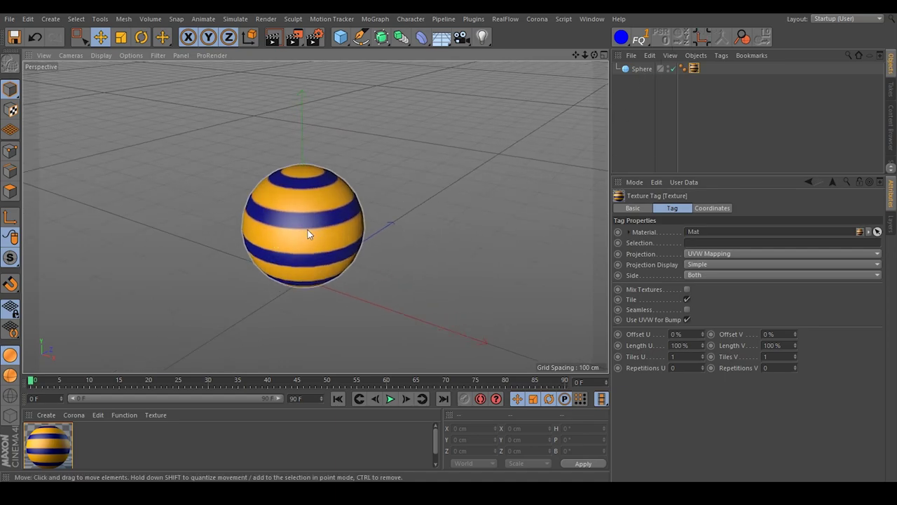
alt+drag(309, 233, 347, 223)
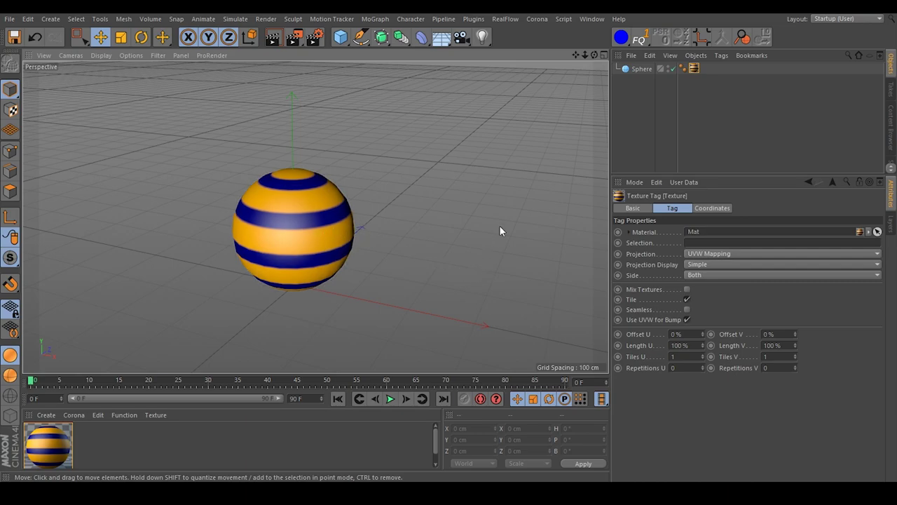
Step: Handwrite "+Master" above the ball in the Front view with the Doodle Paint tool
middle_click(436, 254)
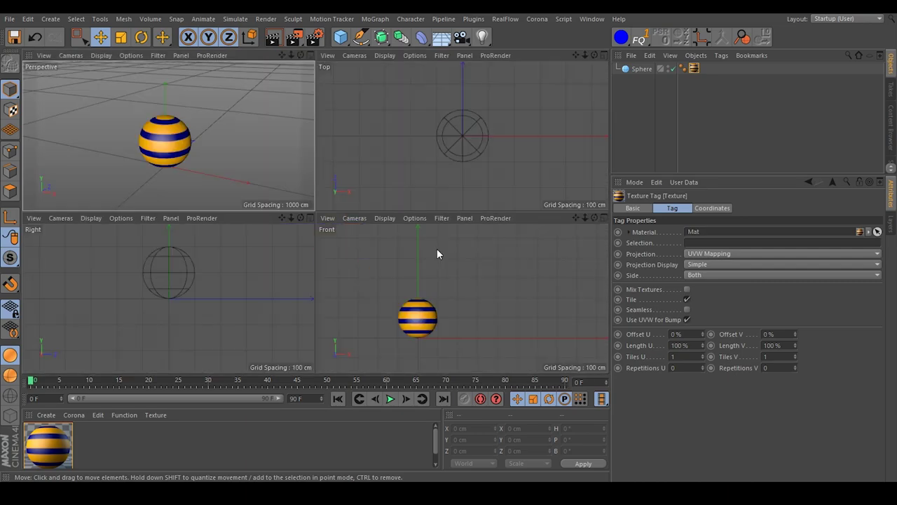
middle_click(423, 278)
mouse_move(248, 245)
alt+middle_down()
mouse_move(277, 245)
mouse_move(257, 231)
alt+middle_up()
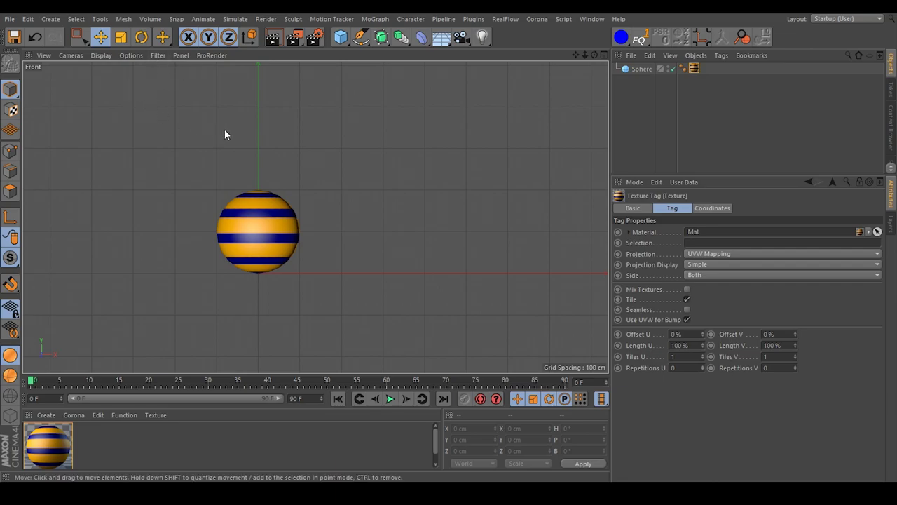
alt+middle_drag(225, 129, 214, 134)
click(99, 19)
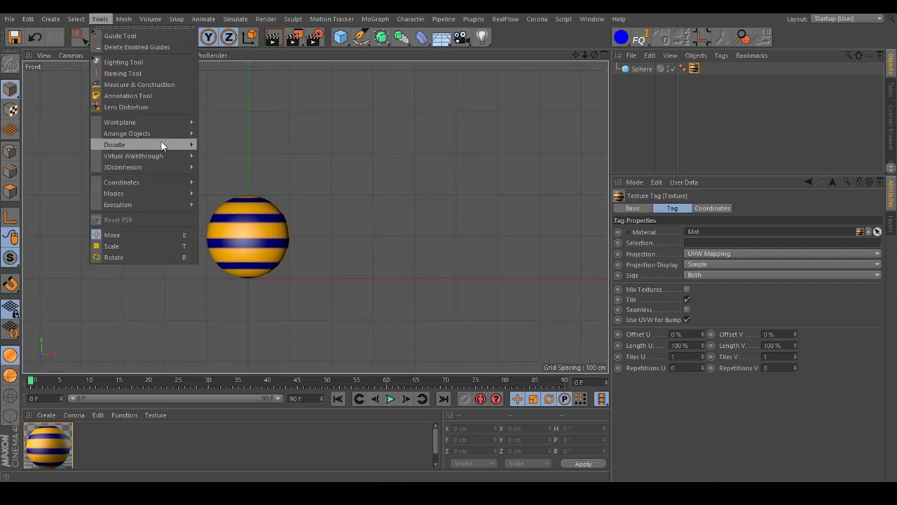
mouse_move(161, 144)
click(240, 150)
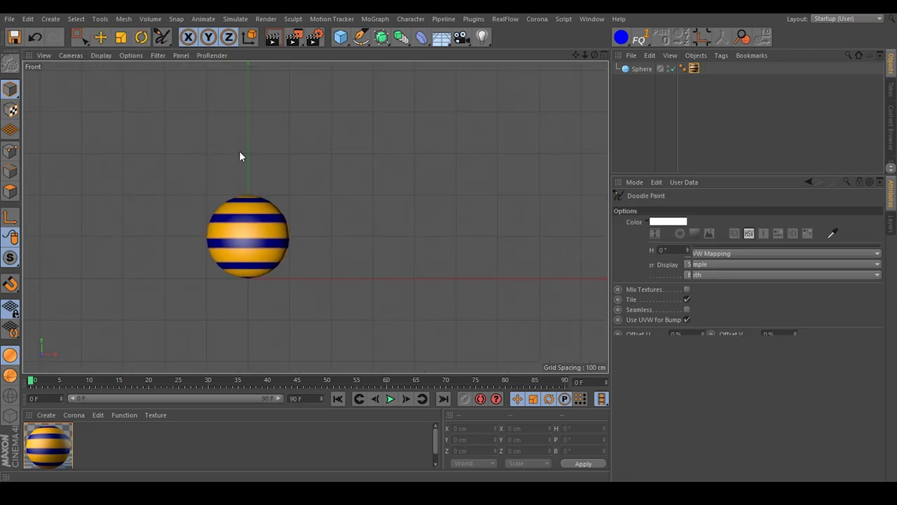
mouse_move(347, 169)
alt+middle_down()
mouse_move(335, 162)
mouse_move(299, 177)
alt+middle_up()
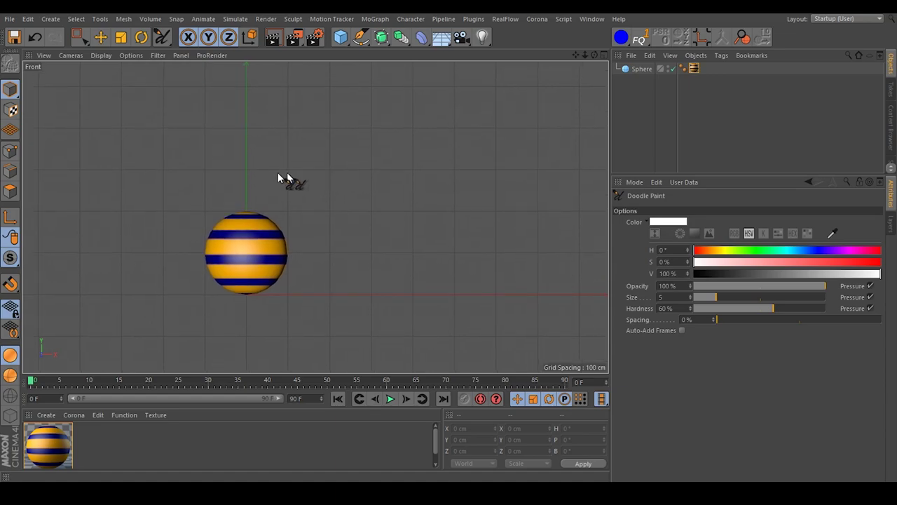
mouse_move(199, 111)
mouse_down()
mouse_move(200, 133)
mouse_move(186, 132)
mouse_move(213, 130)
mouse_move(233, 105)
mouse_move(253, 111)
mouse_move(268, 141)
mouse_move(285, 120)
mouse_move(312, 133)
mouse_move(299, 136)
mouse_move(339, 135)
mouse_up()
mouse_move(319, 124)
mouse_down()
mouse_move(360, 115)
mouse_move(358, 142)
mouse_move(414, 111)
mouse_up()
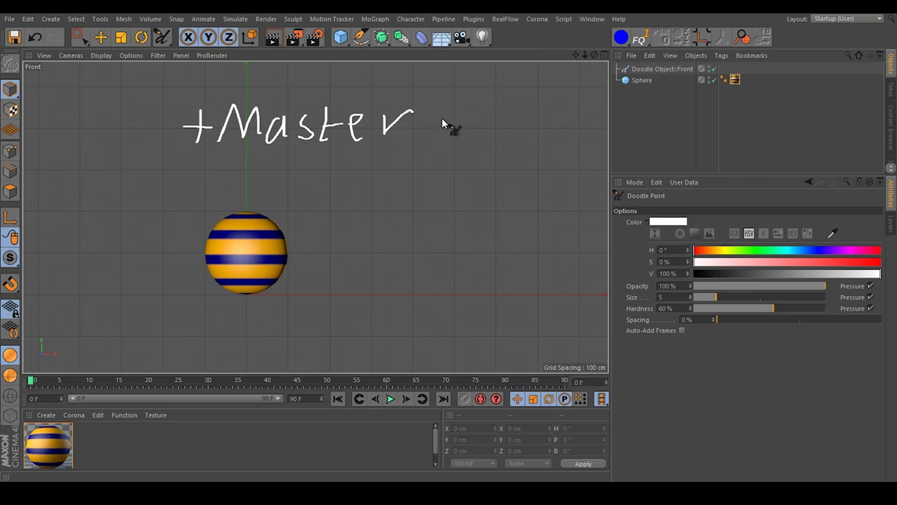
Step: Doodle a small square with a mark inside it beside the word "Master"
mouse_move(443, 104)
mouse_down()
mouse_move(445, 131)
mouse_move(473, 132)
mouse_move(472, 103)
mouse_move(443, 106)
mouse_move(444, 124)
mouse_move(471, 106)
mouse_up()
mouse_move(439, 135)
mouse_down()
mouse_move(471, 129)
mouse_move(458, 116)
mouse_move(477, 122)
mouse_up()
alt+middle_drag(420, 262, 410, 252)
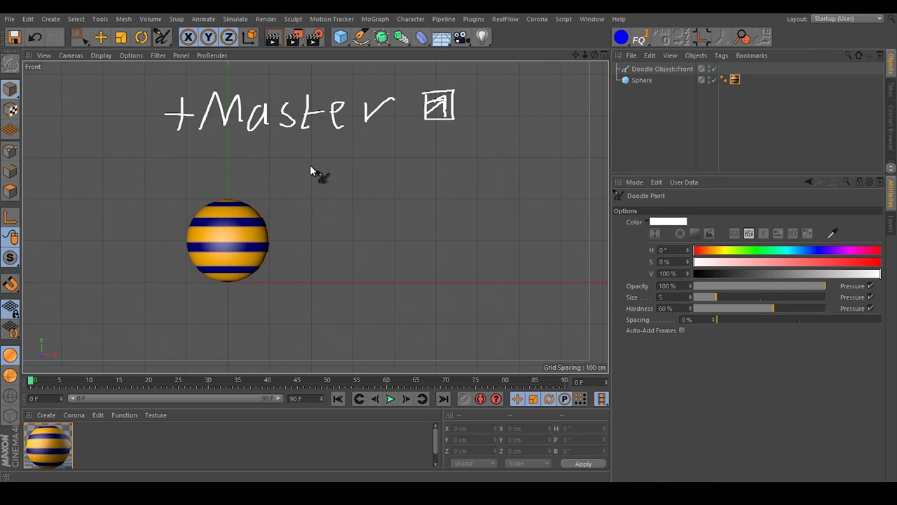
Step: Handwrite "move" and "rotate" below "Master" in the Front view, each led to by a branching arrow
mouse_move(276, 139)
mouse_down()
mouse_move(278, 171)
mouse_move(312, 170)
mouse_move(294, 178)
mouse_move(334, 171)
mouse_move(342, 159)
mouse_move(346, 172)
mouse_move(355, 161)
mouse_move(415, 163)
mouse_up()
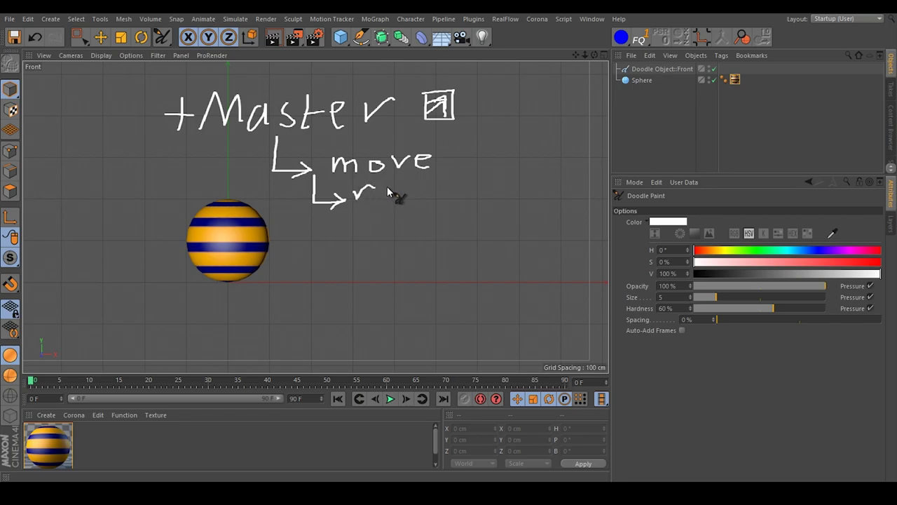
mouse_move(396, 190)
mouse_down()
mouse_move(448, 181)
mouse_move(467, 198)
mouse_up()
mouse_move(457, 183)
mouse_down()
mouse_move(493, 180)
mouse_move(496, 201)
mouse_up()
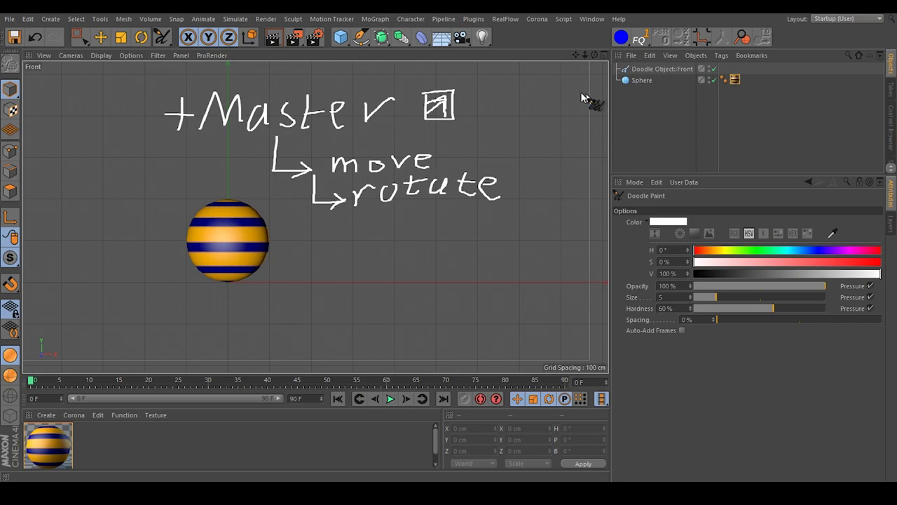
click(592, 19)
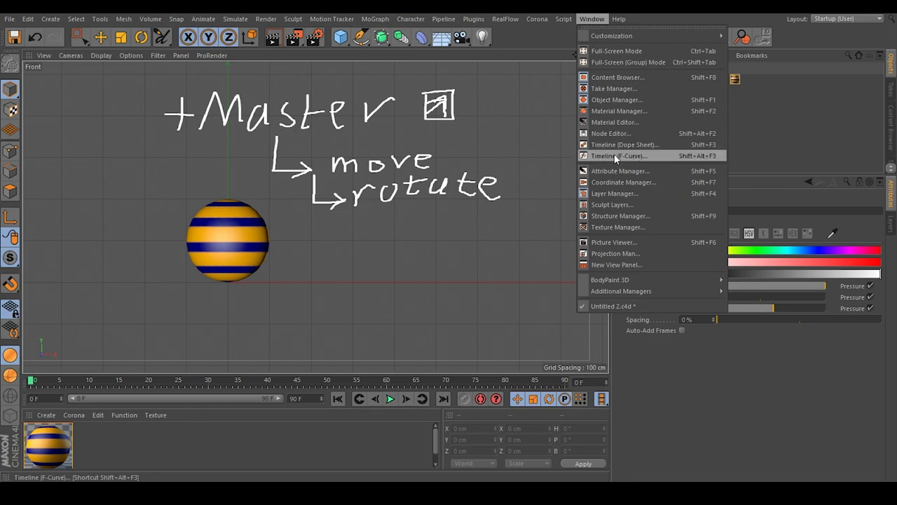
click(788, 141)
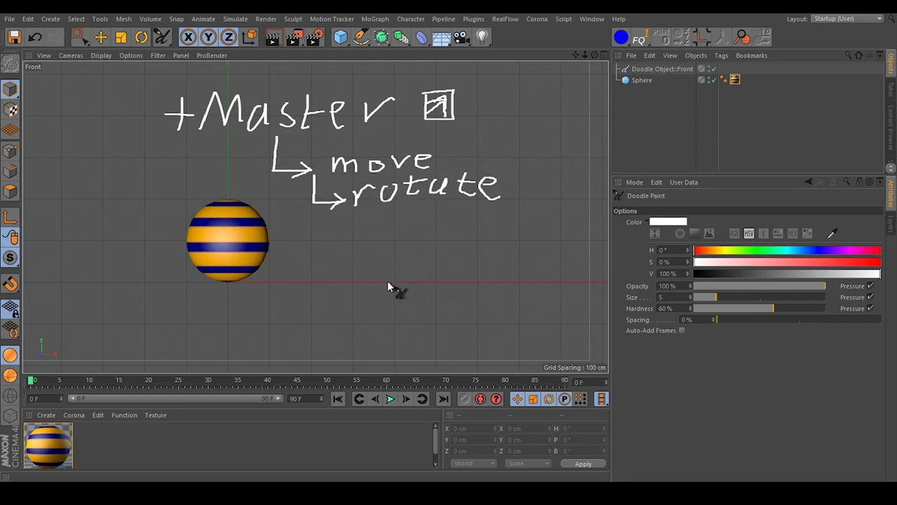
Step: Doodle a centre cross on the ball, outward arrows above and below it, and the label "stretch"
mouse_move(342, 233)
alt+middle_down()
mouse_move(357, 246)
mouse_move(131, 253)
alt+middle_up()
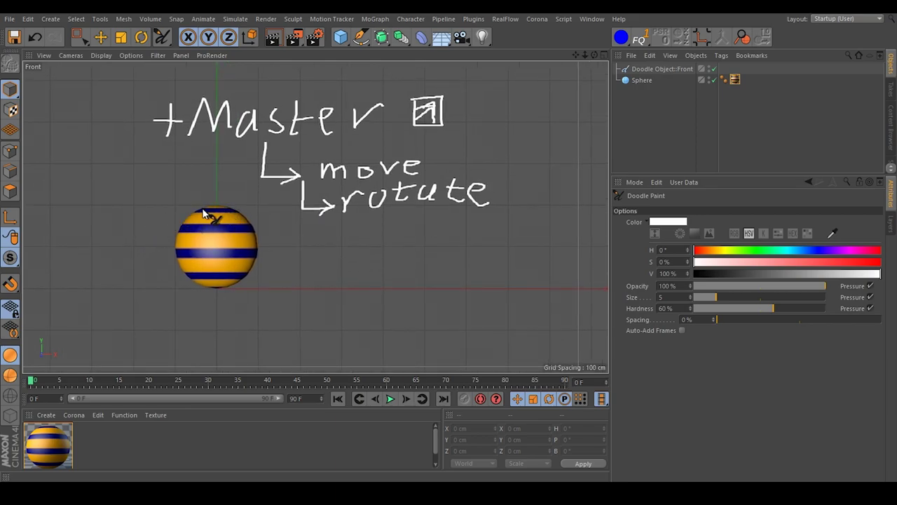
drag(195, 205, 228, 206)
drag(209, 244, 225, 243)
drag(216, 299, 210, 310)
mouse_move(217, 204)
mouse_down()
mouse_move(218, 168)
mouse_move(224, 183)
mouse_up()
drag(283, 305, 295, 292)
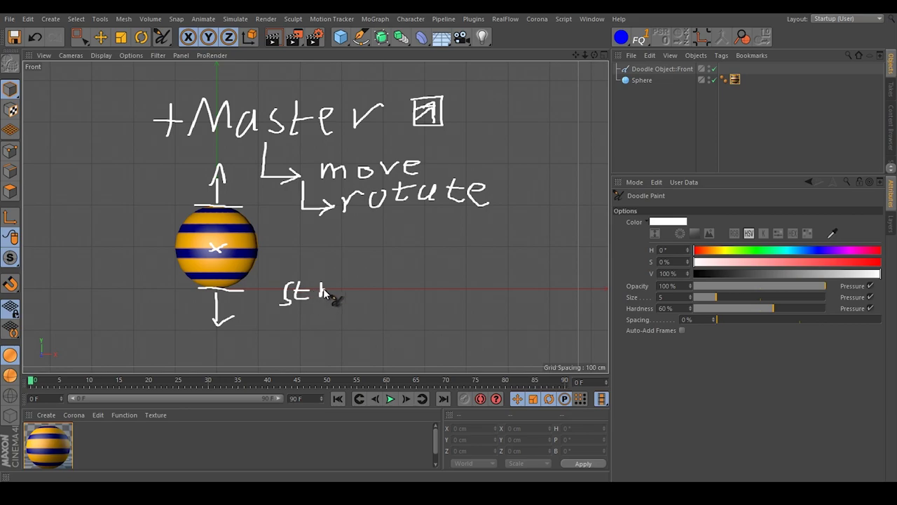
drag(356, 294, 406, 300)
Step: Doodle opposing inward arrows beside the ball with the label "squash", plus a bent arrow pointing up to "rotate"
drag(262, 286, 260, 261)
mouse_move(266, 203)
mouse_down()
mouse_move(268, 235)
mouse_move(275, 226)
mouse_move(265, 247)
mouse_move(290, 244)
mouse_move(277, 250)
mouse_up()
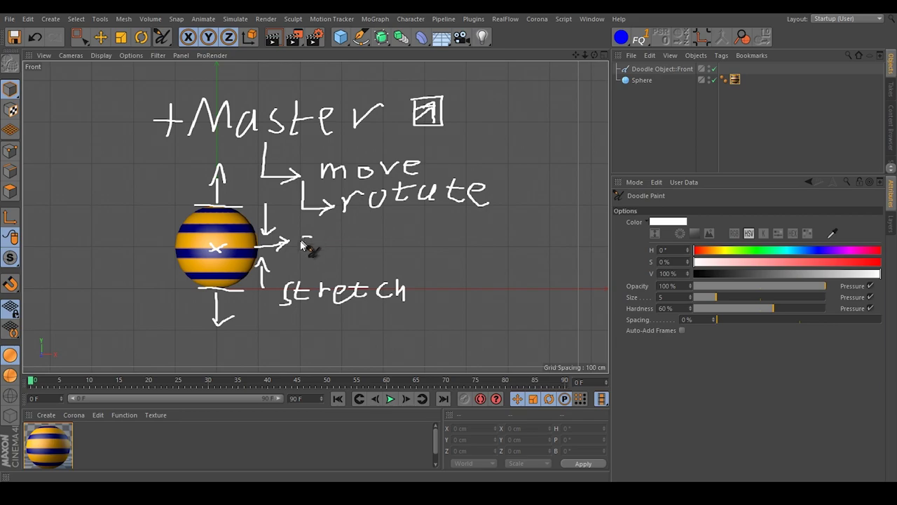
mouse_move(323, 240)
mouse_down()
mouse_move(374, 240)
mouse_move(402, 254)
mouse_up()
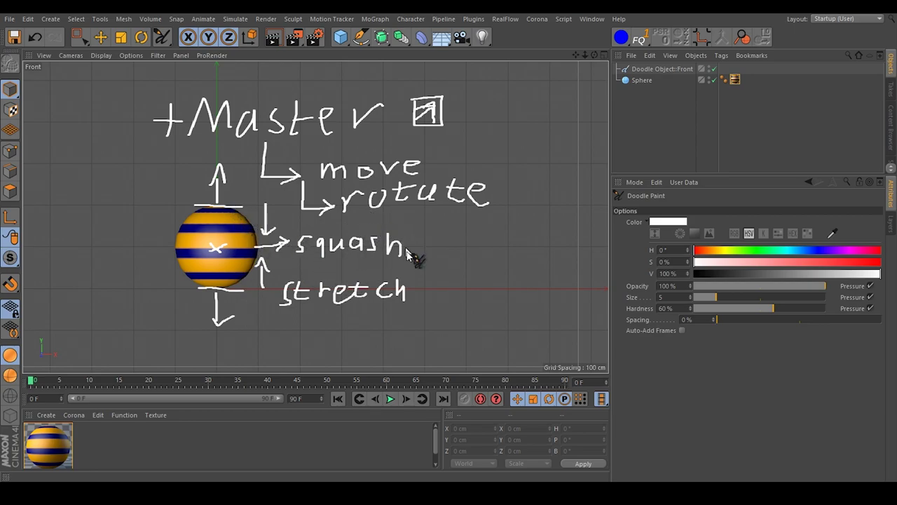
mouse_move(435, 265)
mouse_down()
mouse_move(437, 224)
mouse_move(421, 227)
mouse_move(452, 238)
mouse_up()
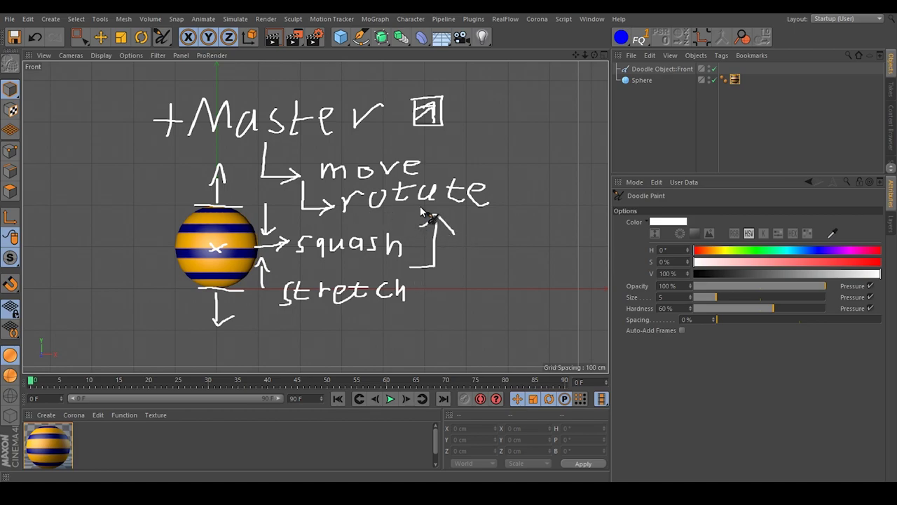
Step: Doodle a circle beside the ball with a curved rotation arrow and tilted outward stretch arrows, and leave the Doodle Paint tool
alt+middle_drag(324, 235, 397, 225)
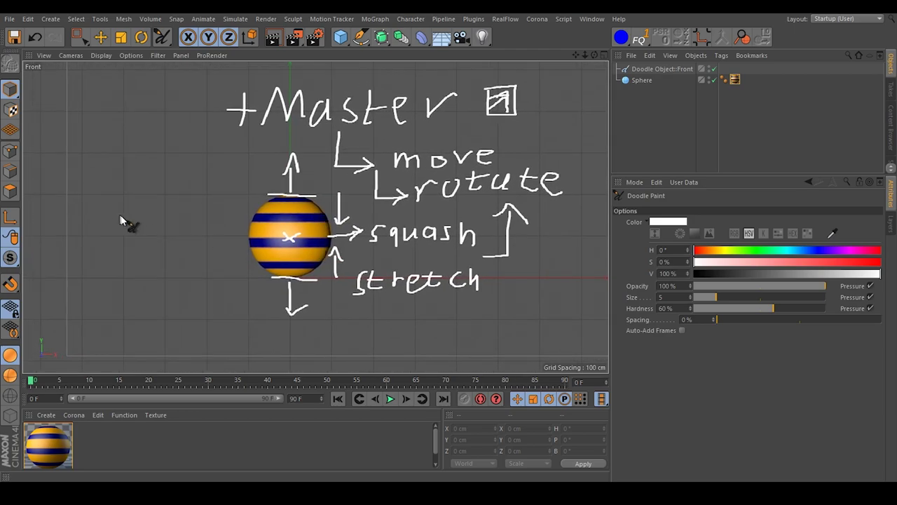
mouse_move(167, 203)
mouse_down()
mouse_move(150, 274)
mouse_move(173, 208)
mouse_up()
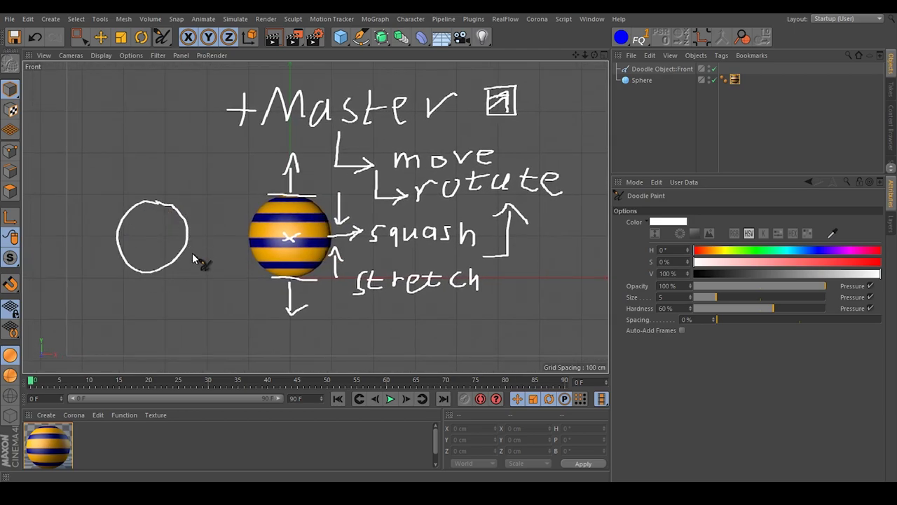
mouse_move(107, 201)
mouse_down()
mouse_move(146, 175)
mouse_move(164, 178)
mouse_move(149, 173)
mouse_move(168, 184)
mouse_move(162, 162)
mouse_move(193, 230)
mouse_up()
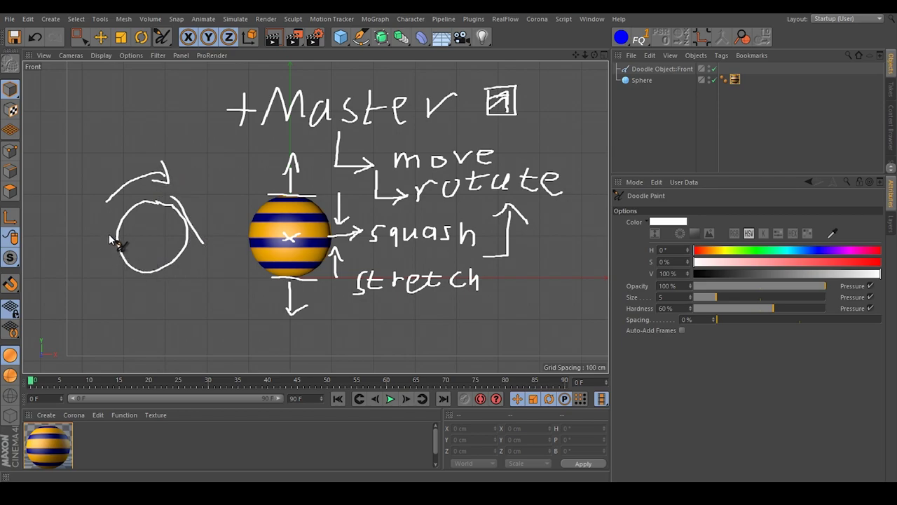
mouse_move(188, 223)
mouse_down()
mouse_move(221, 195)
mouse_move(210, 195)
mouse_move(232, 202)
mouse_up()
mouse_move(119, 260)
mouse_down()
mouse_move(79, 283)
mouse_move(98, 287)
mouse_up()
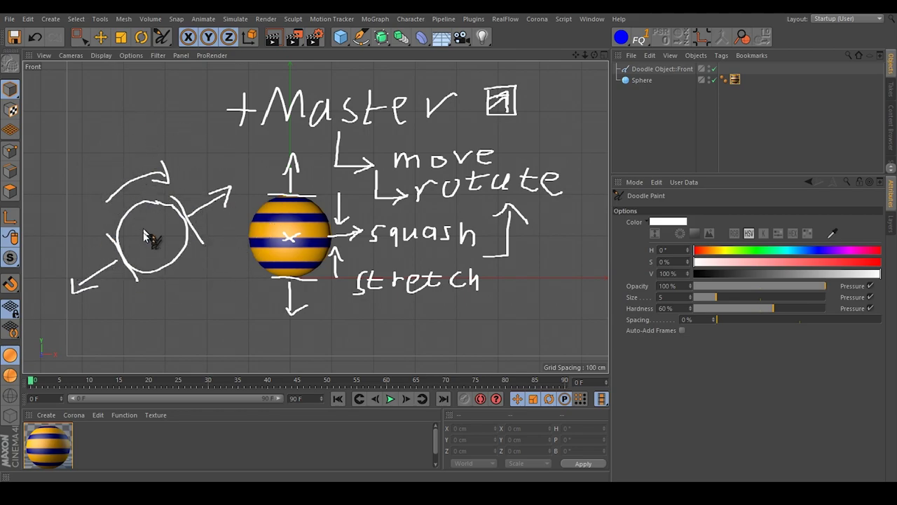
click(101, 38)
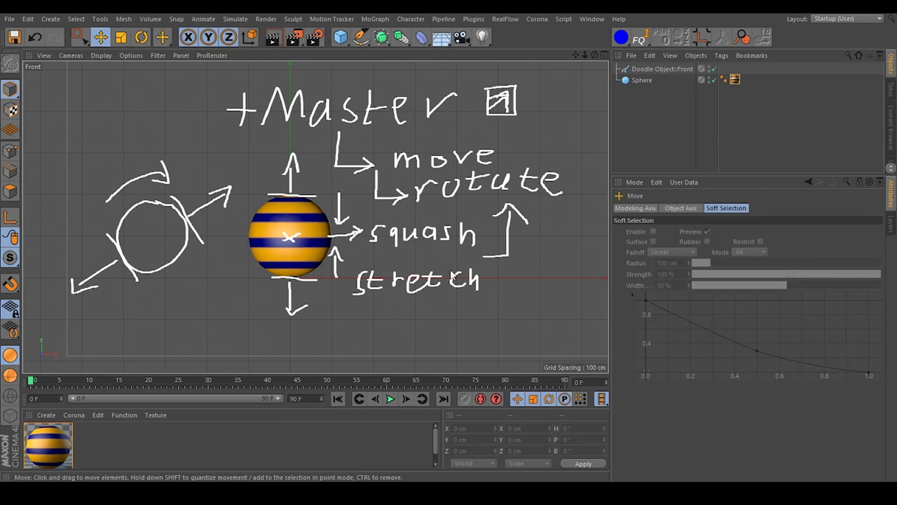
Step: Add a Rectangle spline in the Perspective view and set its plane to XZ so it lies flat under the ball
alt+middle_drag(535, 252, 499, 254)
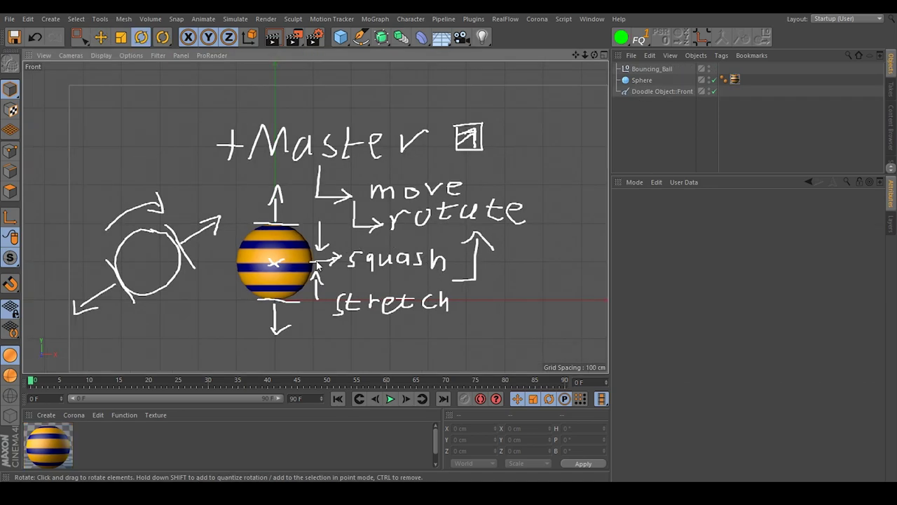
middle_click(323, 262)
middle_click(201, 197)
alt+drag(277, 200, 311, 237)
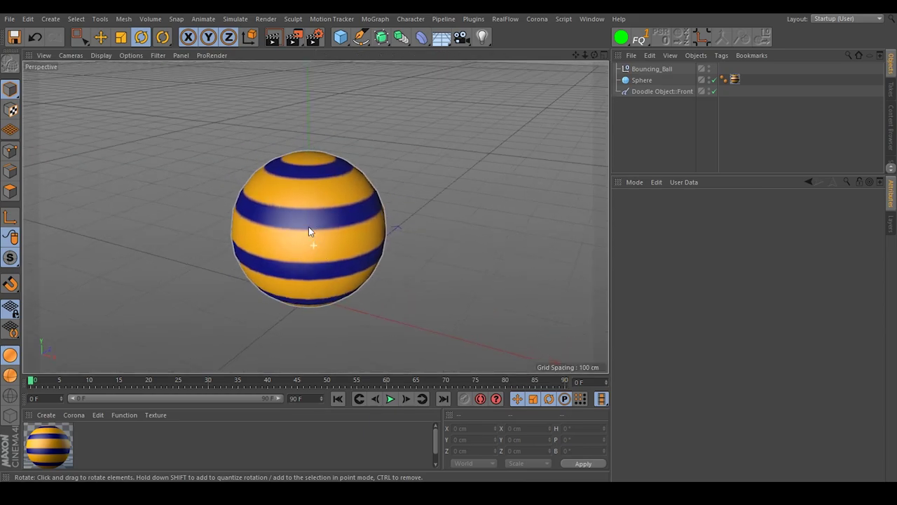
alt+right_drag(327, 230, 276, 254)
alt+drag(276, 254, 328, 223)
scroll(328, 224, up, 5)
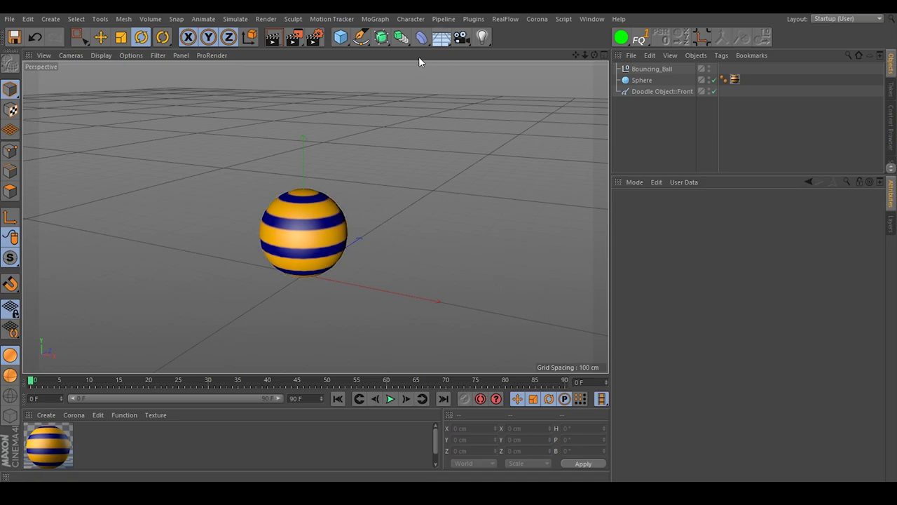
click(361, 38)
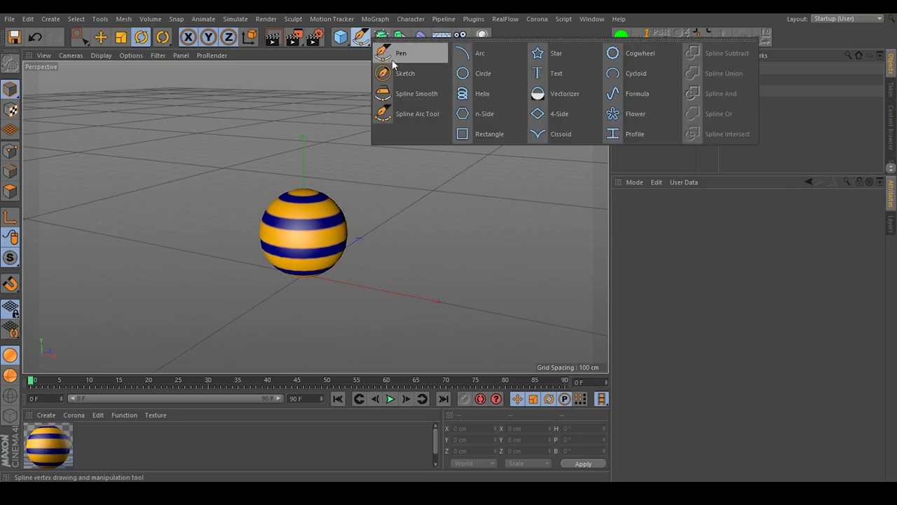
click(504, 138)
click(677, 207)
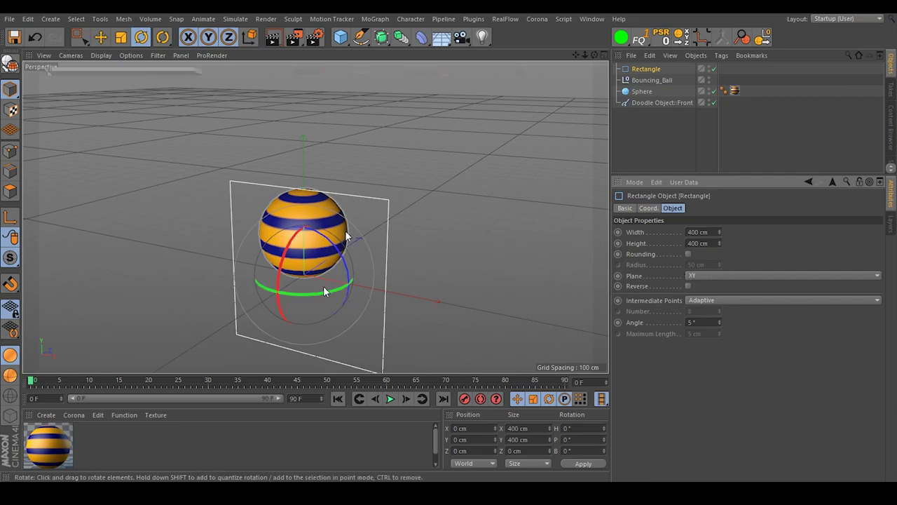
click(698, 275)
click(710, 309)
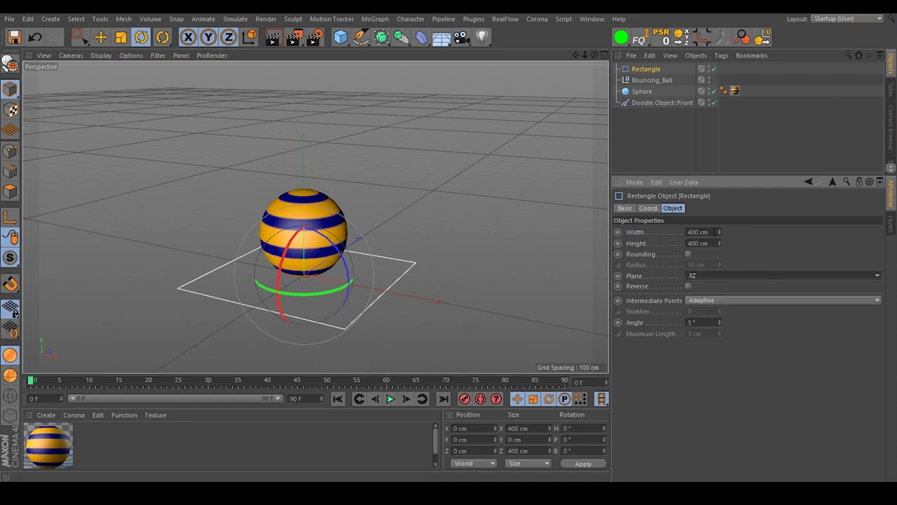
Step: Set the rectangle's width and height to 200 cm each
click(698, 232)
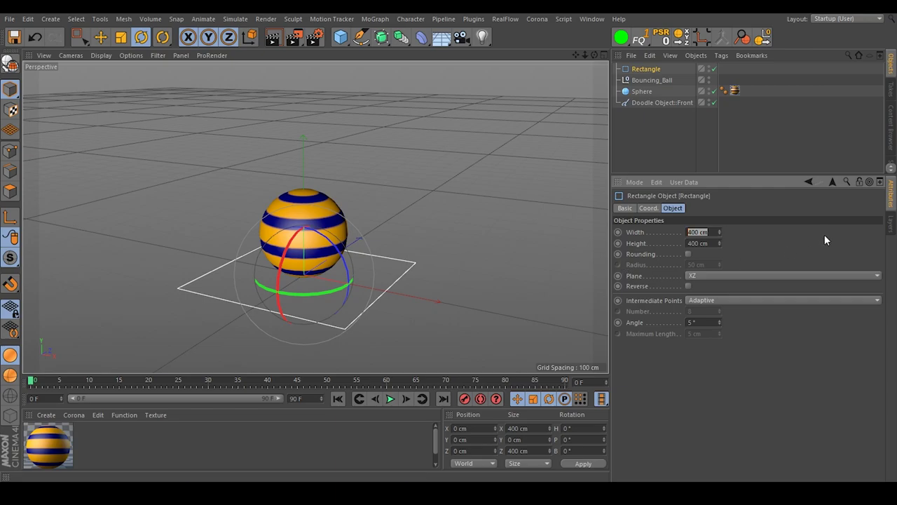
text(200)
key(Return)
click(706, 243)
text(200)
key(Return)
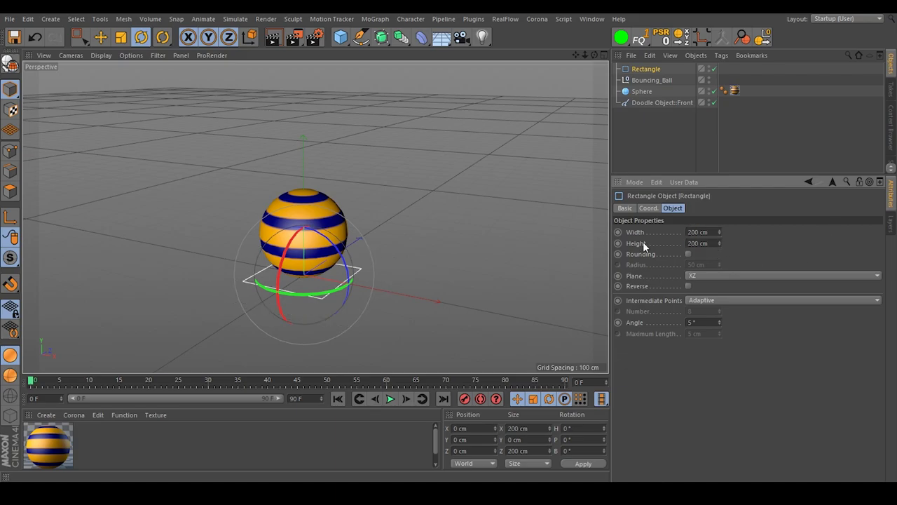
Step: Rename the rectangle as Master and make it a child of the Bouncing_Ball null
click(649, 112)
double_click(646, 69)
text(Master)
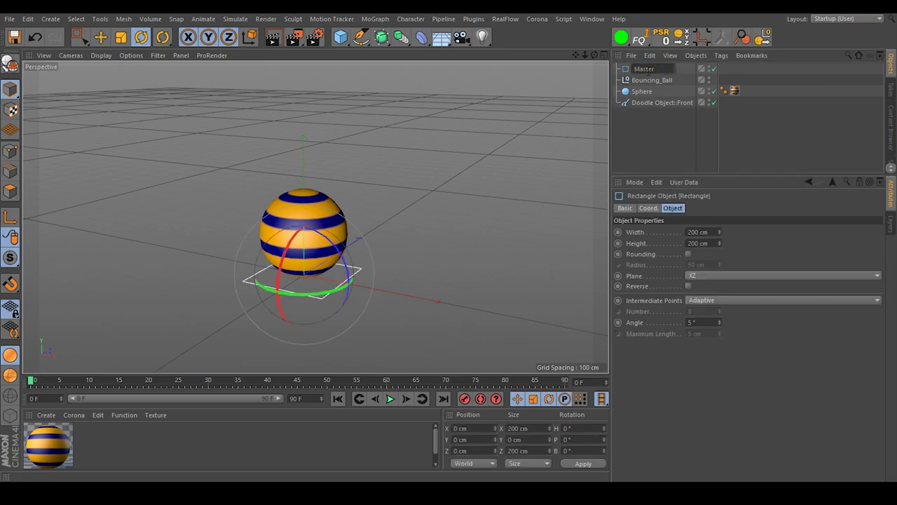
key(Return)
click(646, 80)
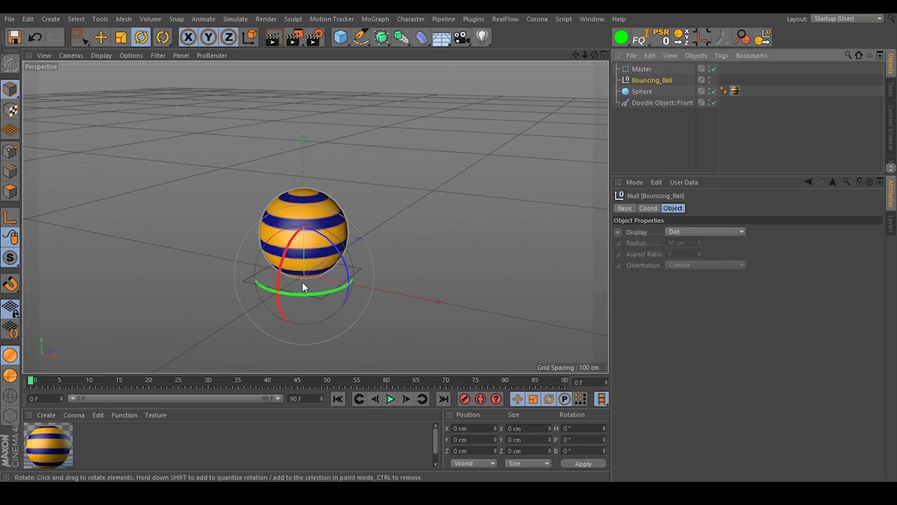
drag(643, 69, 650, 76)
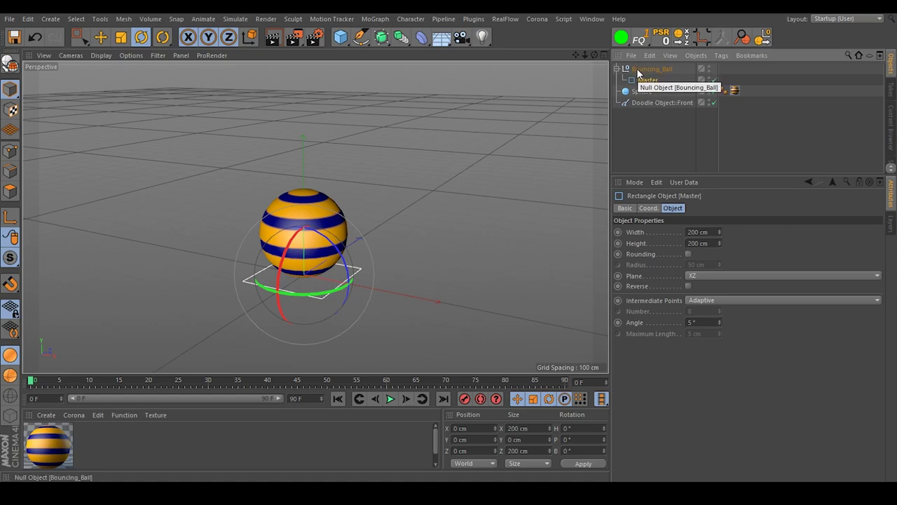
Step: Color the Master spline yellow and deselect it
click(627, 37)
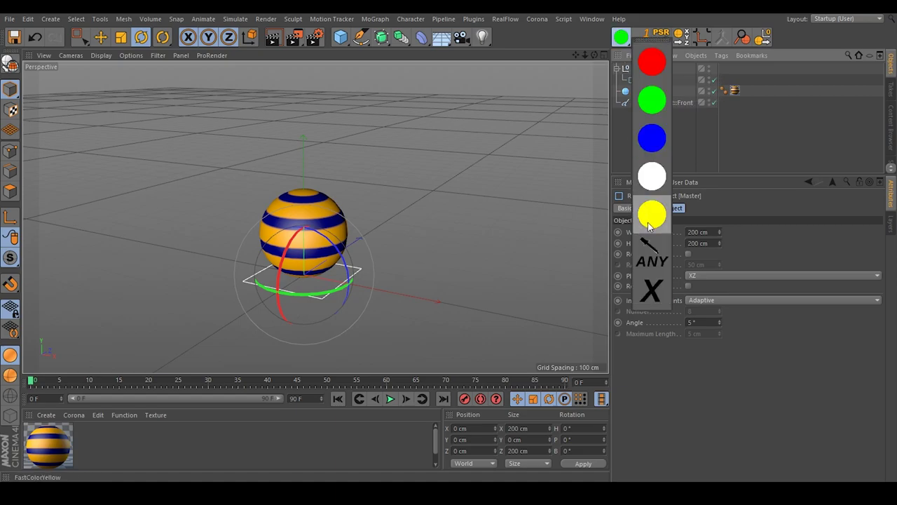
click(651, 216)
click(654, 145)
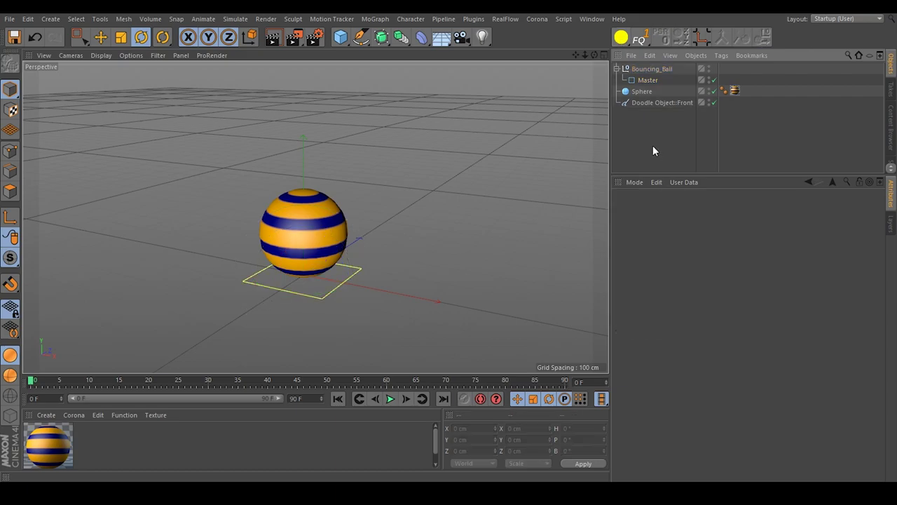
Step: Add a second Rectangle spline and set its plane to XZ
alt+drag(379, 257, 351, 225)
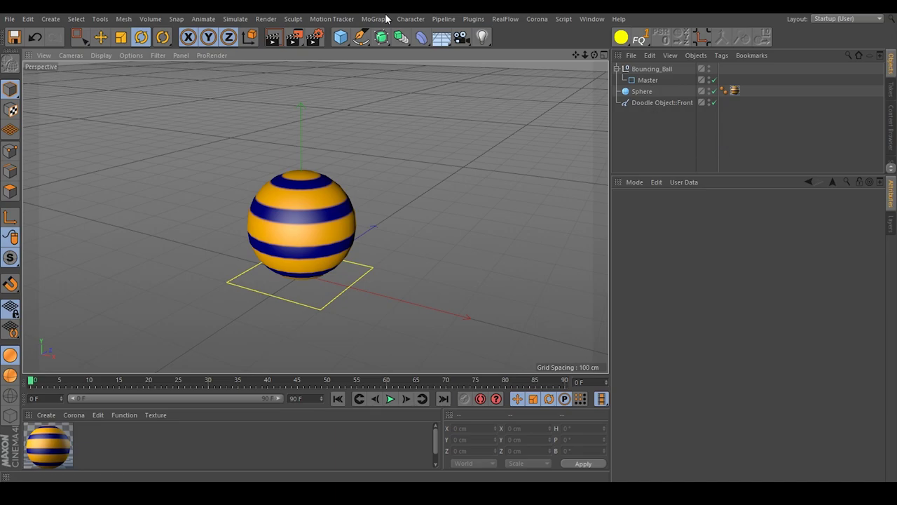
click(360, 37)
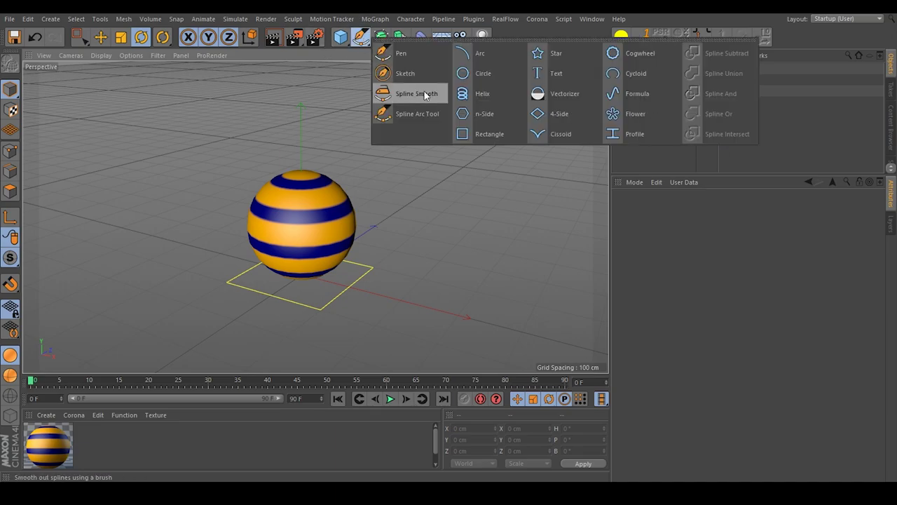
click(490, 134)
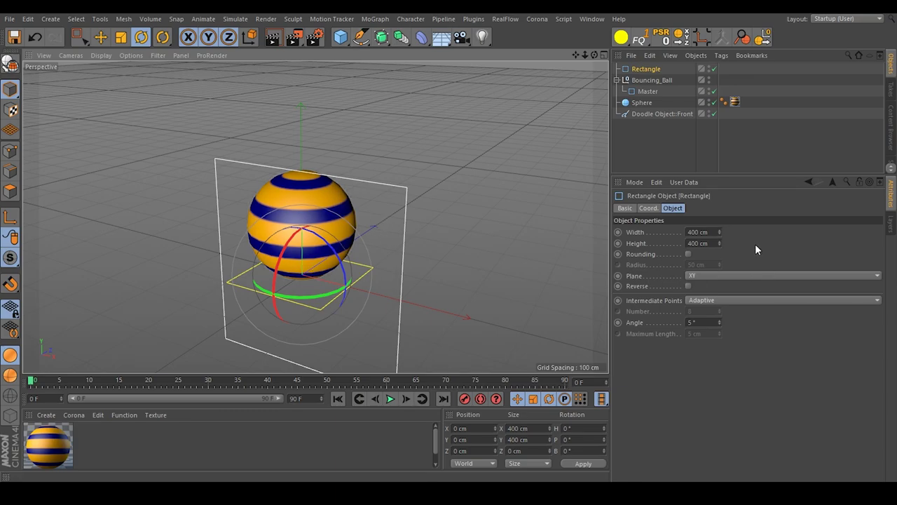
click(732, 274)
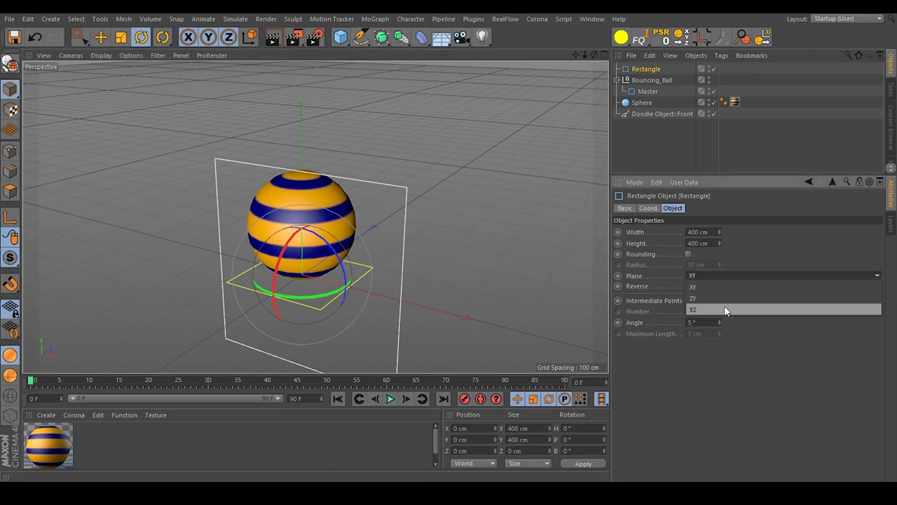
click(722, 306)
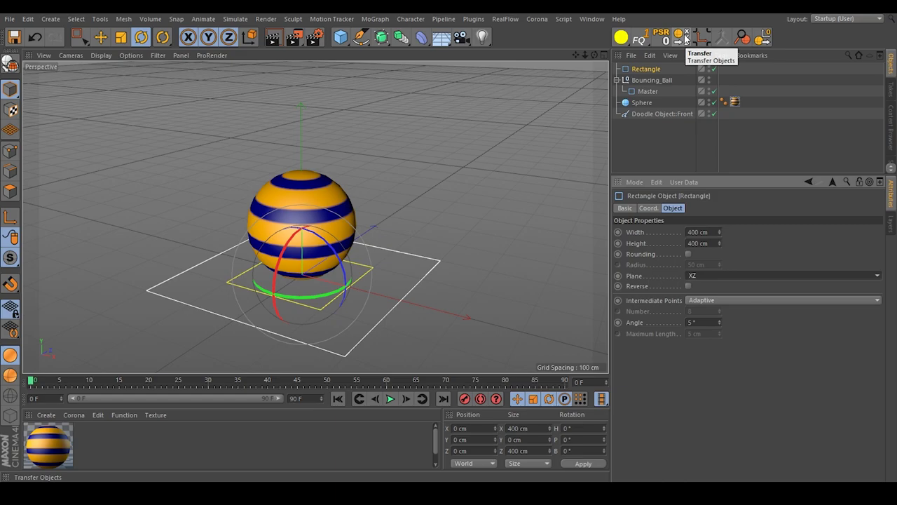
Step: Align the new rectangle to the sphere's centre with the Transfer tool, and select the sphere
click(686, 39)
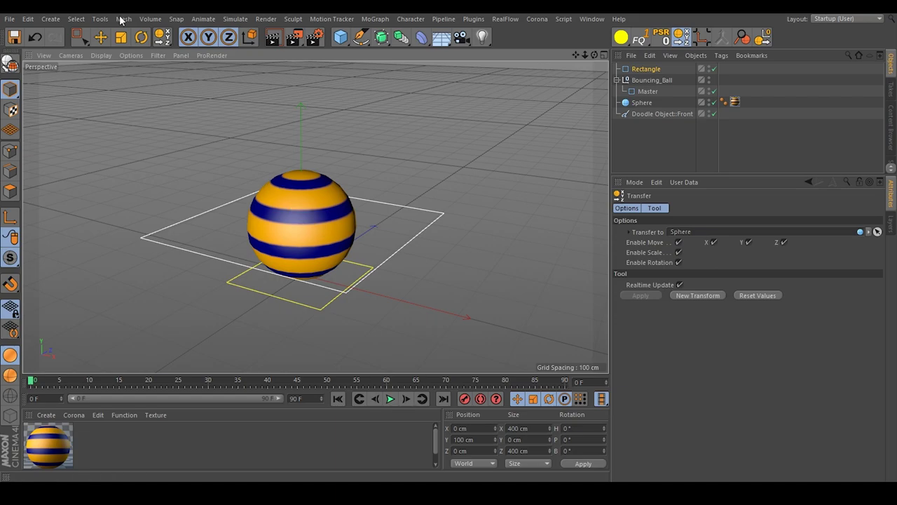
click(326, 235)
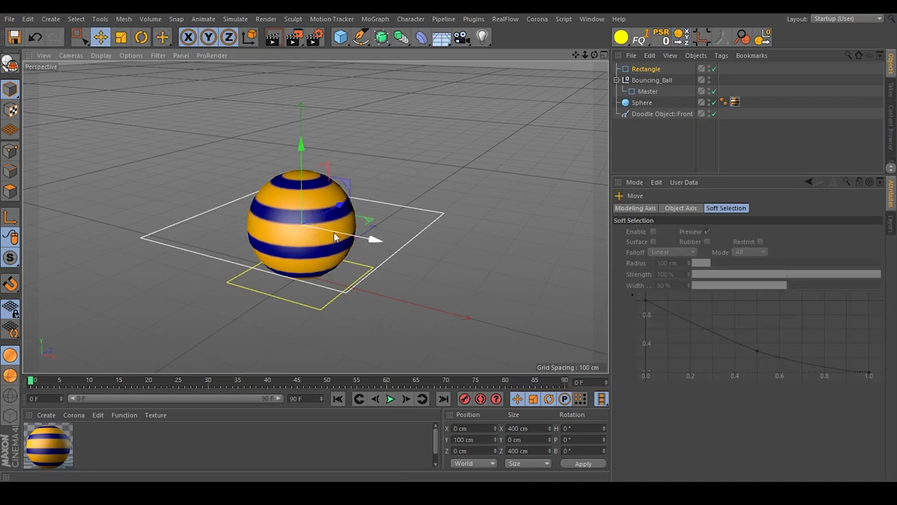
click(643, 104)
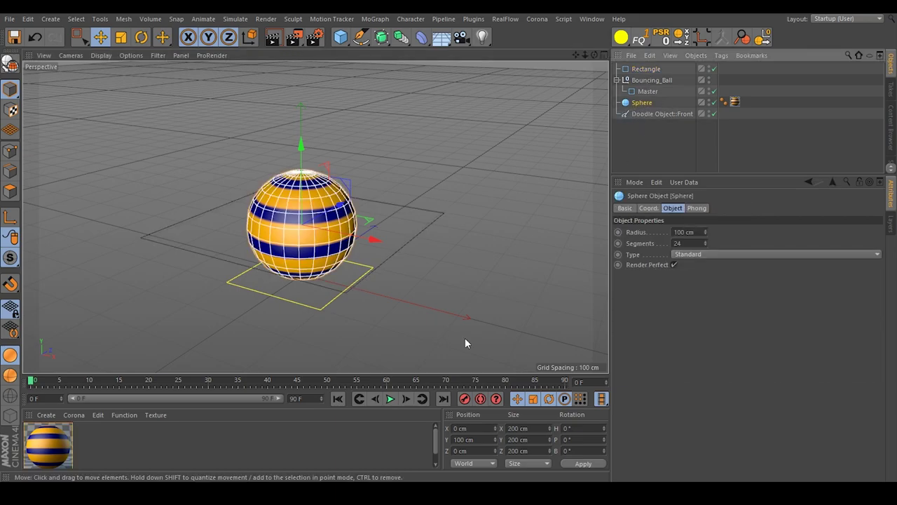
Step: Rename the new rectangle as move and make it a child of the Master spline
click(646, 69)
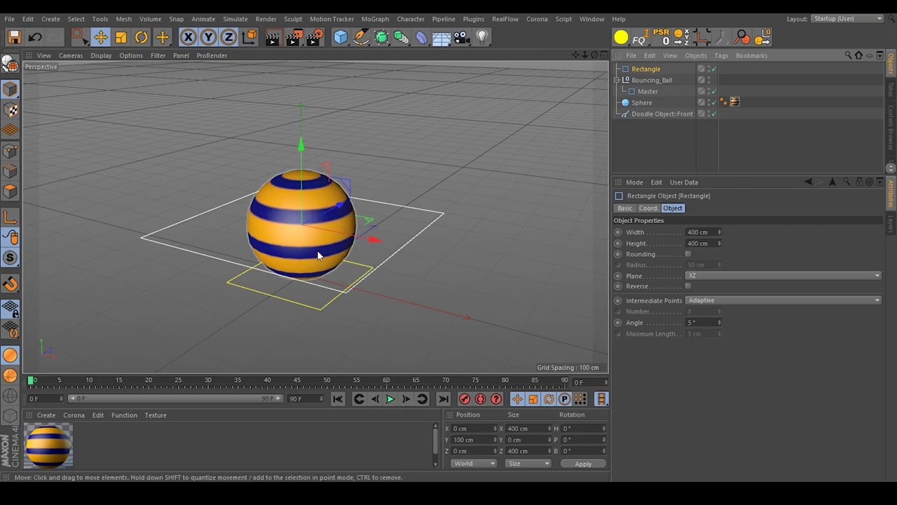
double_click(647, 68)
text(m)
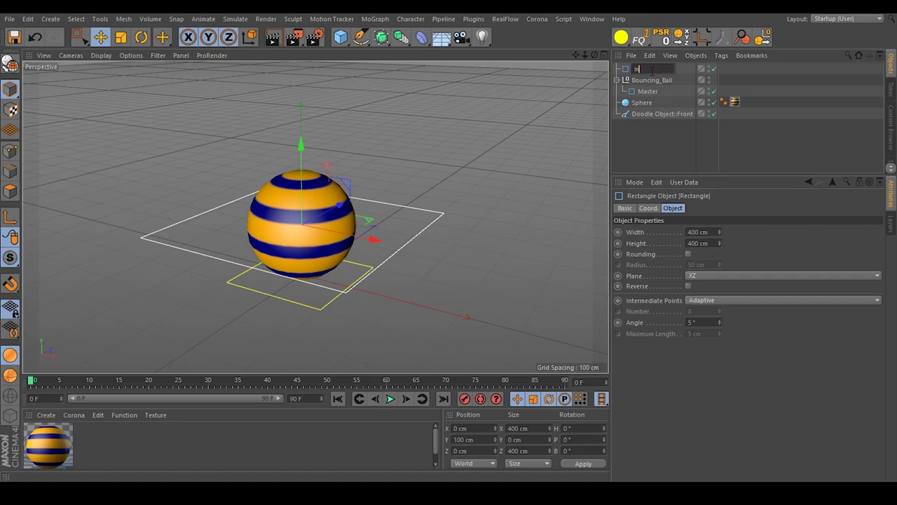
text(ove)
key(Return)
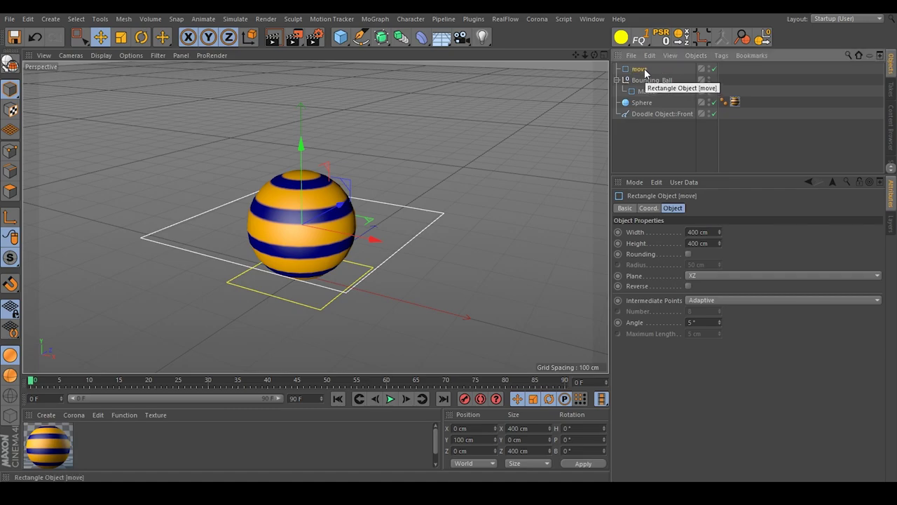
drag(647, 71, 652, 91)
Step: Resize the move spline to a width and height of 200 cm
click(697, 232)
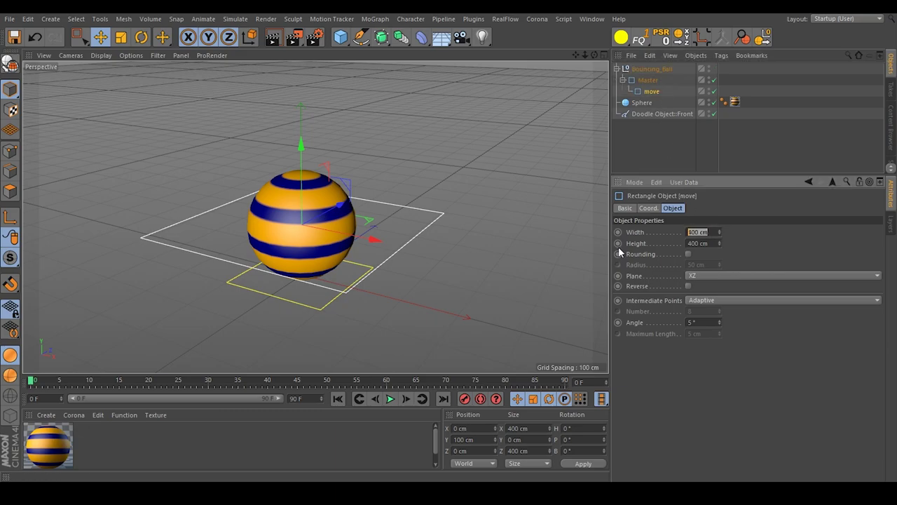
text(180)
key(Return)
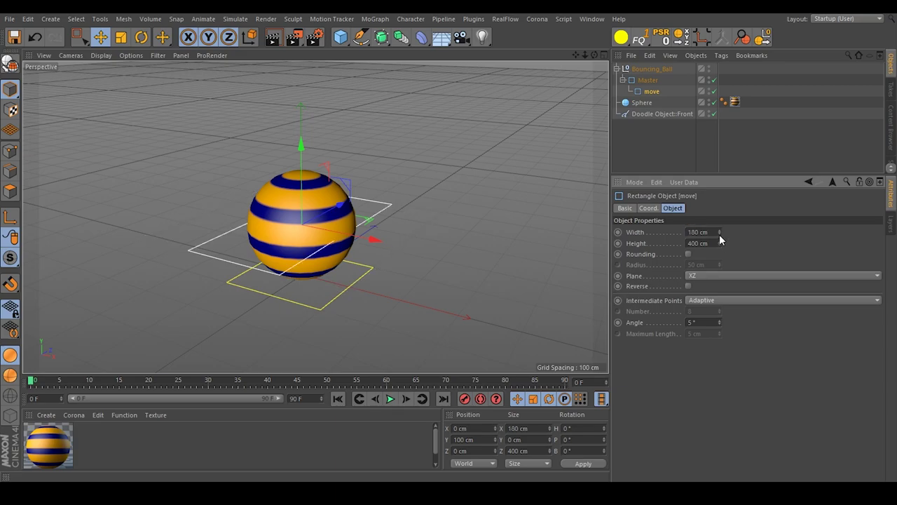
click(698, 232)
text(200)
key(Return)
key(Tab)
text(200)
key(Return)
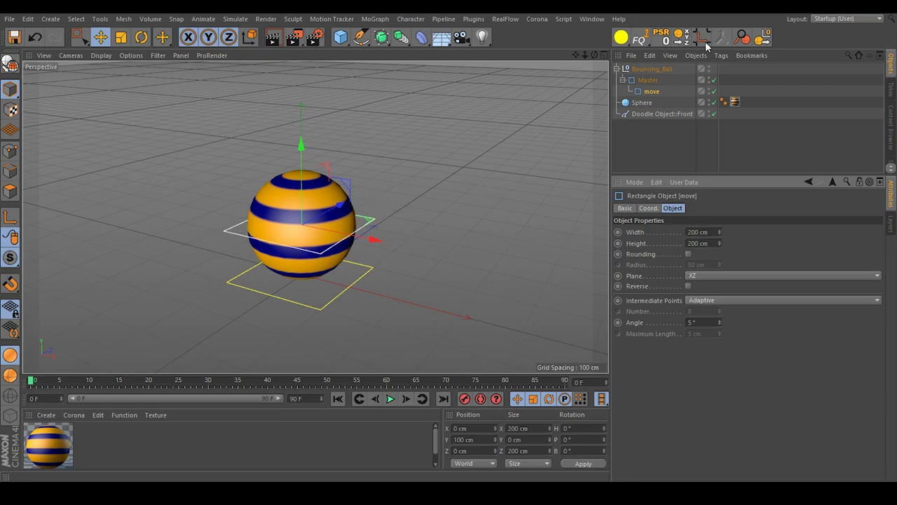
Step: Set the Master spline's width and height to 250 cm and deselect it
click(666, 80)
click(697, 232)
text(250)
key(Return)
click(713, 244)
text(250)
key(Return)
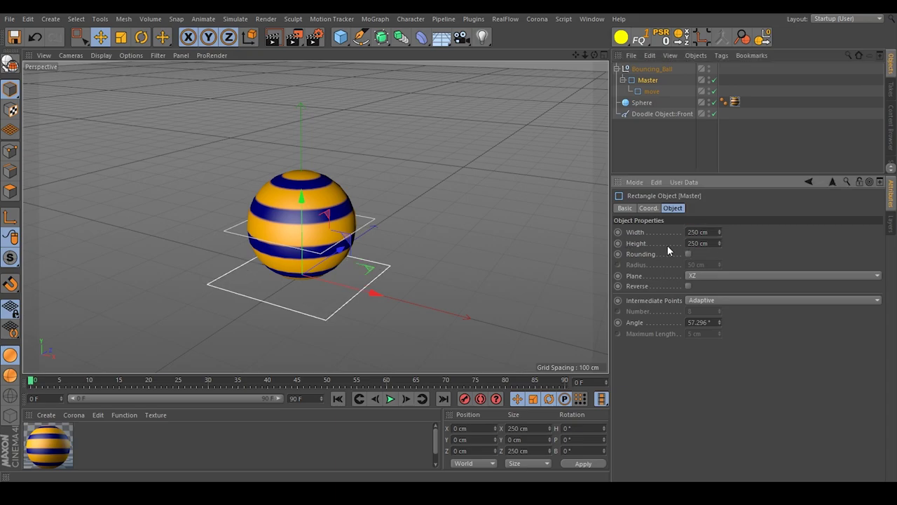
click(785, 102)
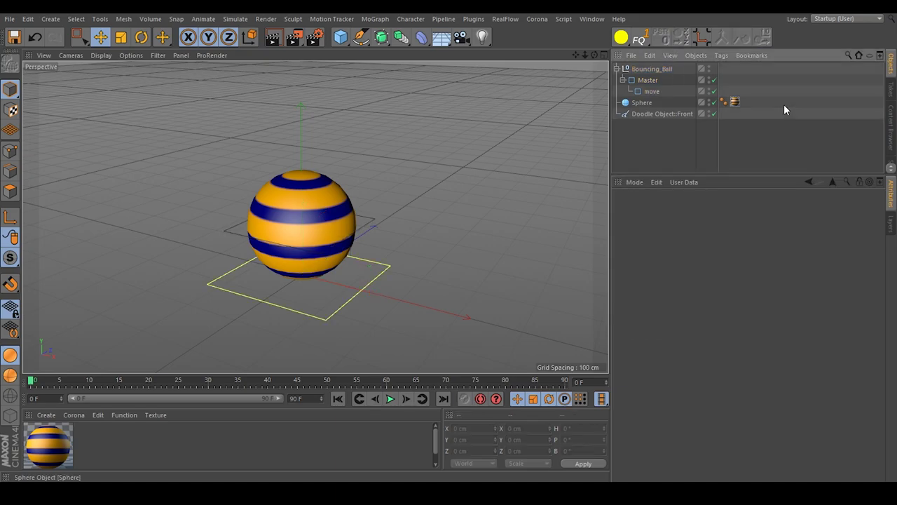
Step: Color the move spline blue and deselect it
click(650, 92)
click(621, 37)
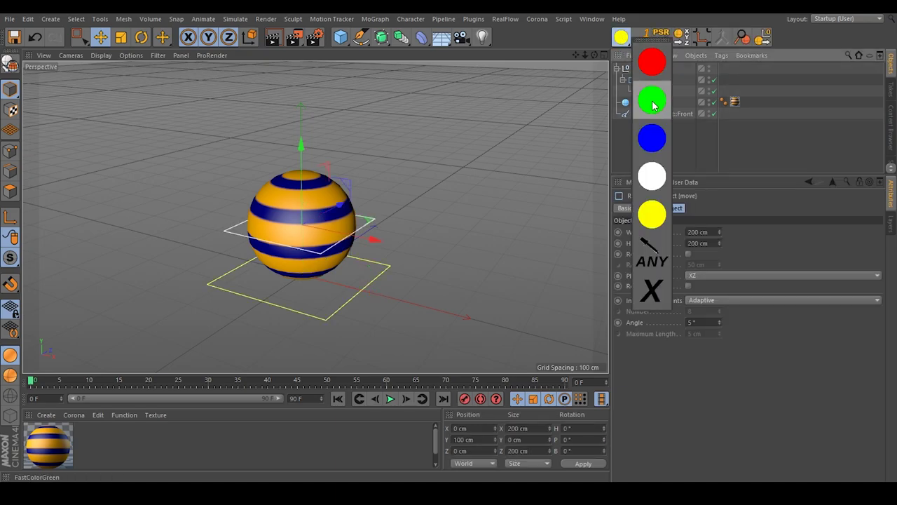
click(653, 138)
click(830, 119)
Step: Set the move spline's width and height to 210 cm and deselect it
alt+drag(310, 234, 218, 230)
scroll(312, 229, up, 5)
alt+drag(293, 227, 344, 235)
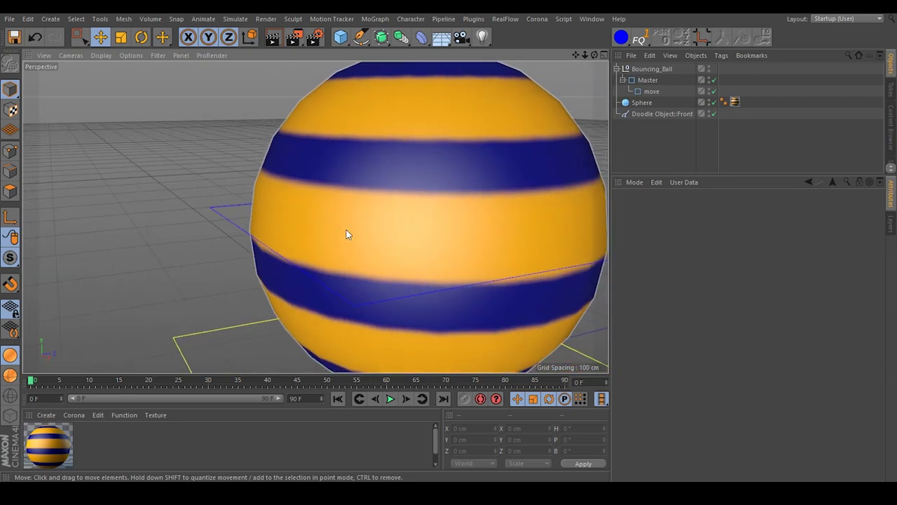
scroll(344, 235, down, 5)
click(651, 91)
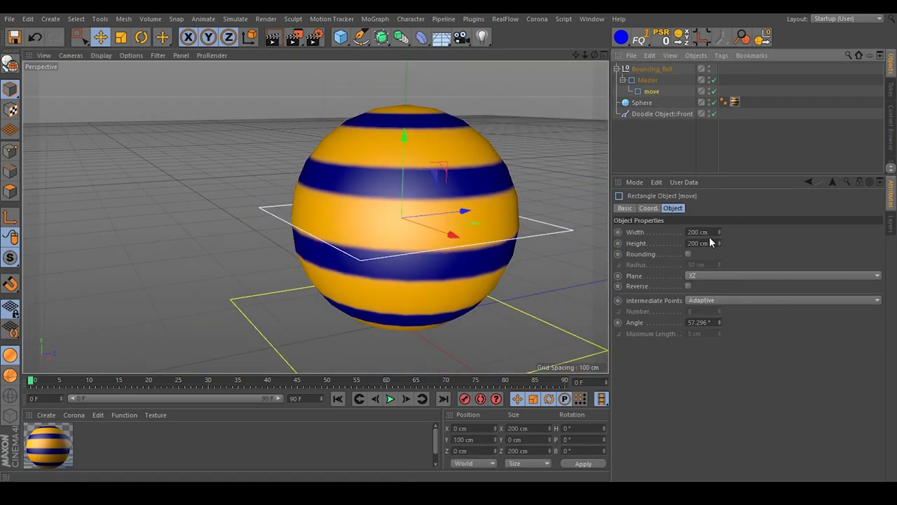
double_click(697, 232)
text(210)
key(Return)
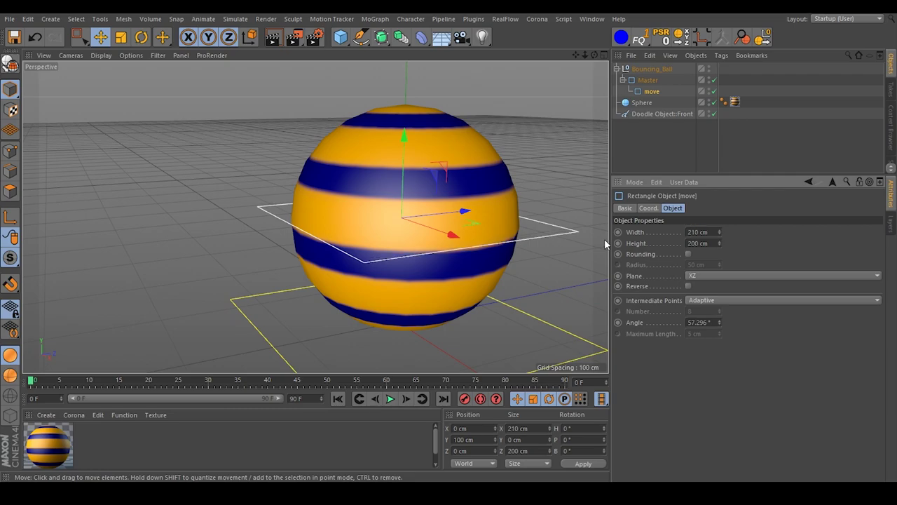
double_click(698, 244)
text(2100)
key(Return)
double_click(715, 247)
text(210)
key(Return)
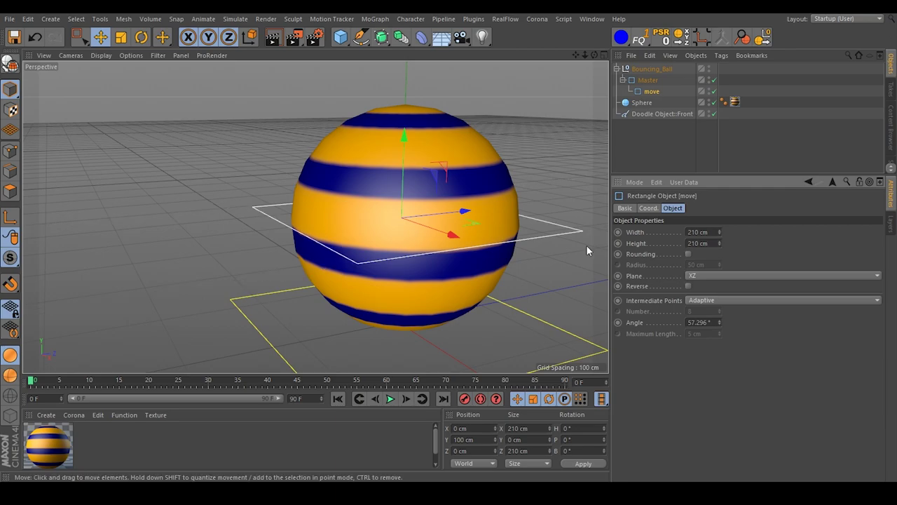
alt+drag(344, 206, 388, 248)
click(703, 156)
Step: Add a Circle spline and align it to the sphere's centre with the Transfer tool
mouse_move(350, 211)
alt+mouse_down()
mouse_move(278, 182)
mouse_move(314, 183)
mouse_move(359, 220)
alt+mouse_up()
scroll(279, 183, down, 3)
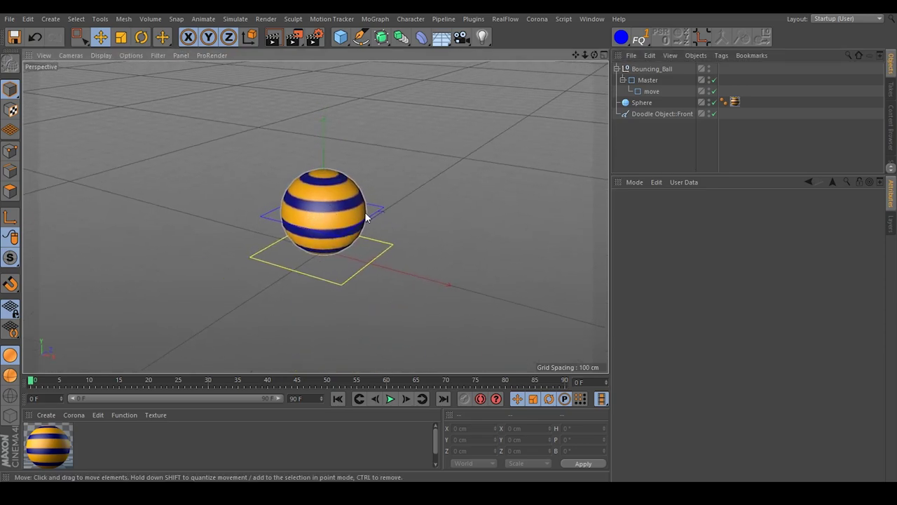
click(360, 37)
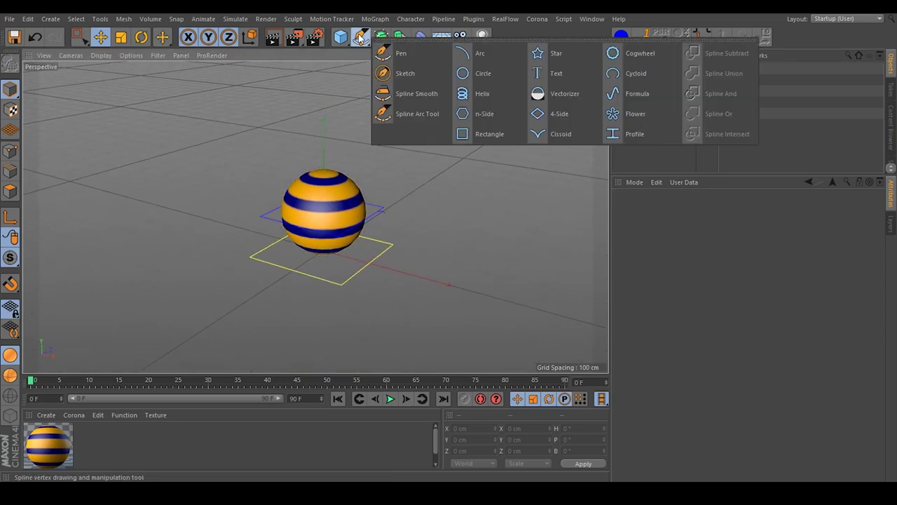
click(470, 78)
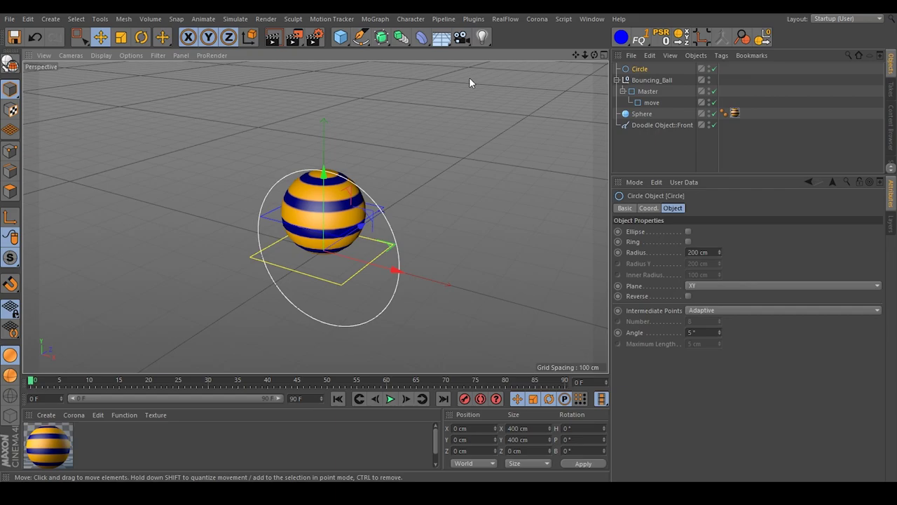
click(680, 39)
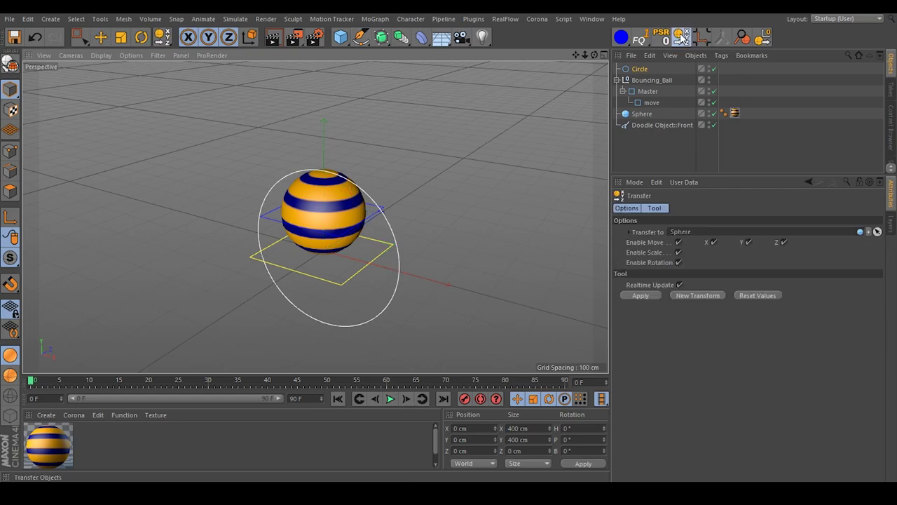
click(323, 199)
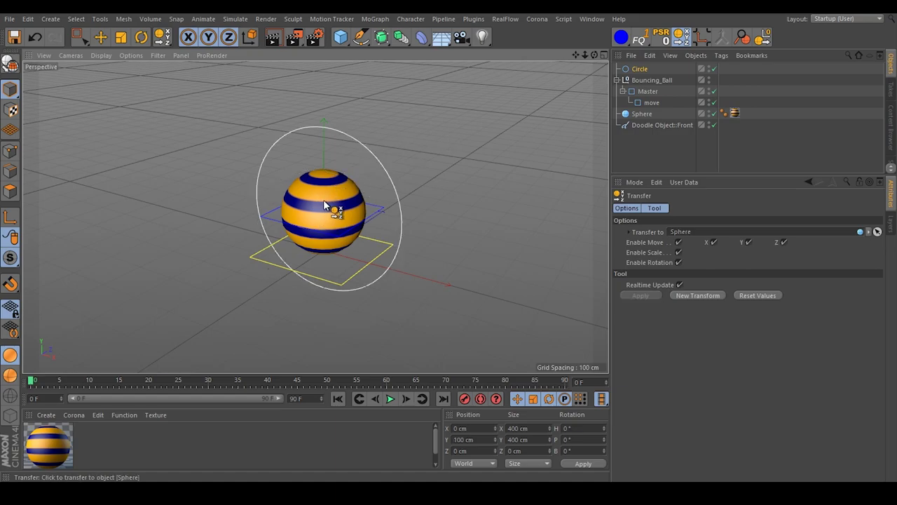
click(100, 37)
Step: Reduce the circle spline's radius to 110 cm
scroll(306, 210, up, 2)
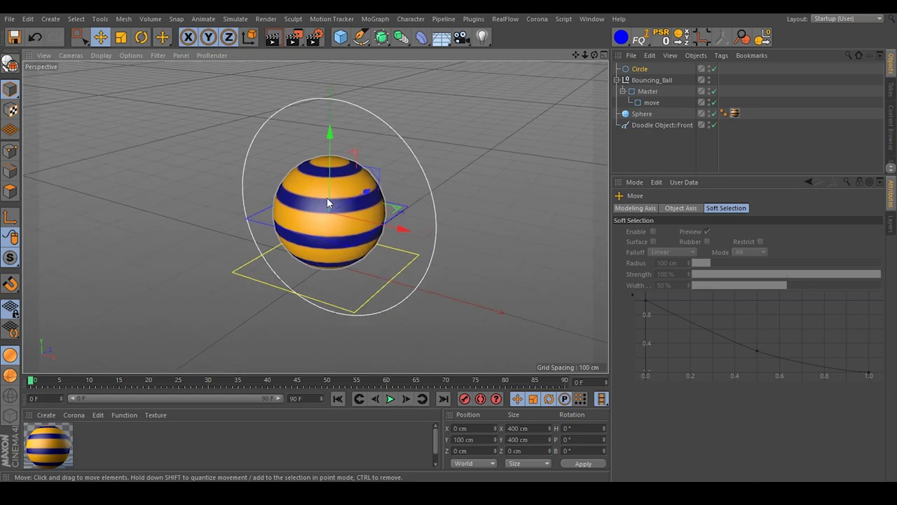
mouse_move(329, 197)
alt+right_down()
mouse_move(383, 201)
mouse_move(332, 200)
alt+right_up()
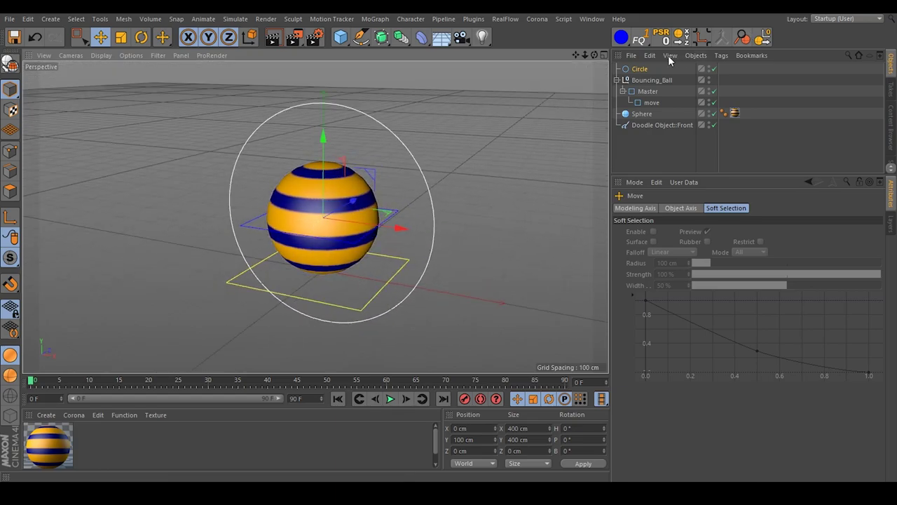
click(633, 71)
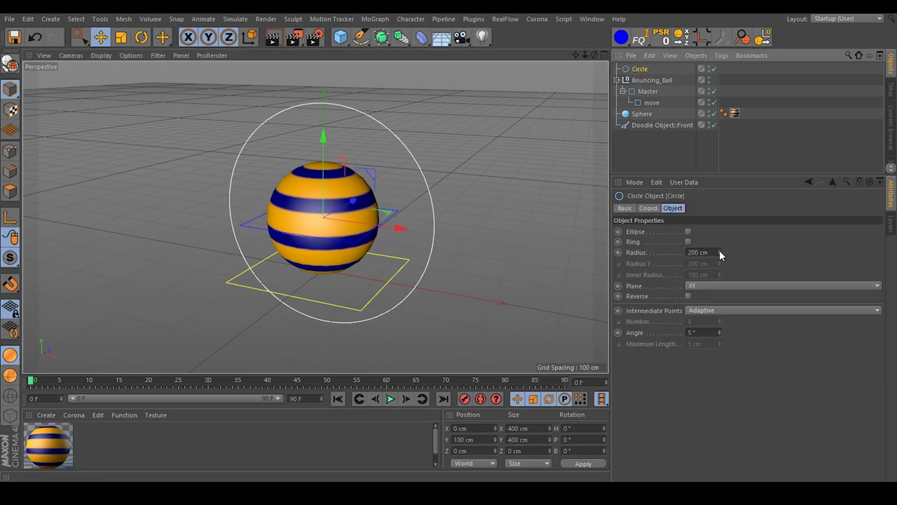
drag(720, 249, 719, 305)
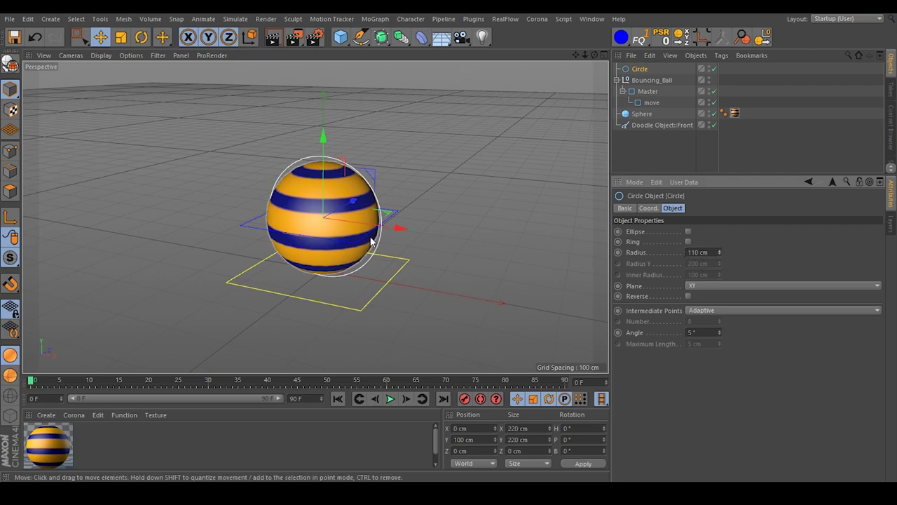
Step: Rename the circle as rotate and make it a child of the move spline
double_click(641, 69)
text(rotate)
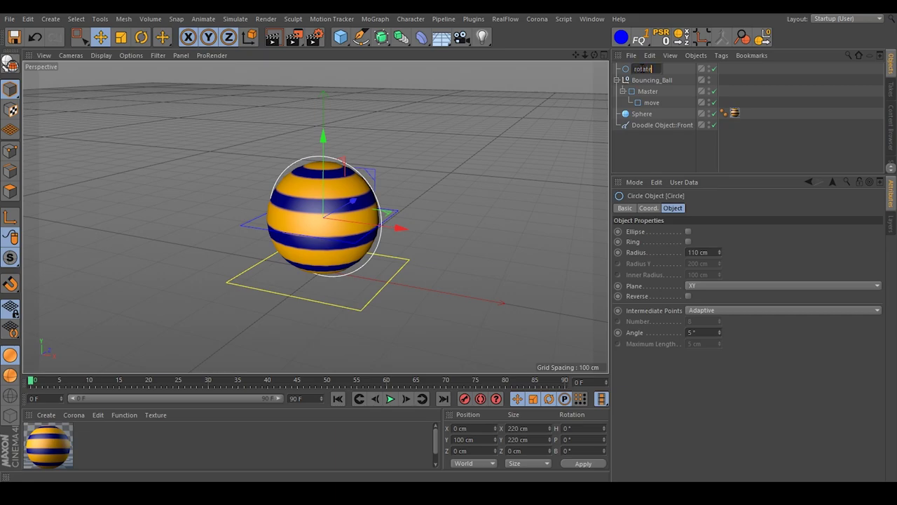
key(Return)
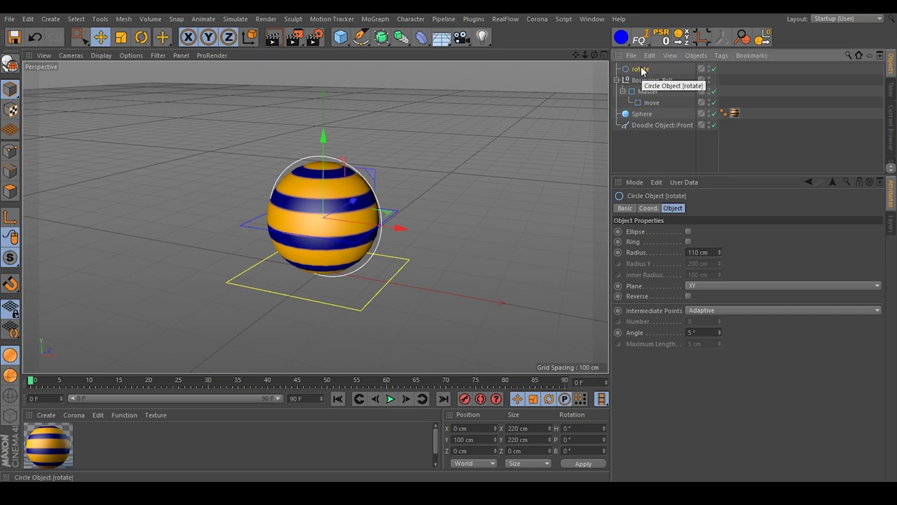
drag(641, 70, 659, 102)
Step: Test the hierarchy by shifting the move spline about 271 cm along X, and undo the shift
click(654, 92)
drag(414, 229, 567, 248)
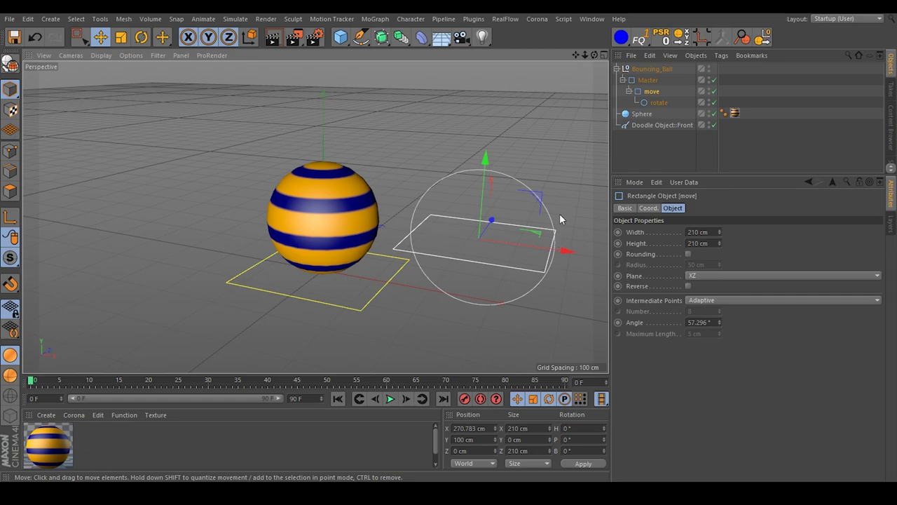
click(35, 37)
Step: Try the reverse hierarchy with move as a child of rotate, shift move about 296 cm along X, and undo both changes
mouse_move(659, 103)
mouse_down()
mouse_move(671, 96)
mouse_move(652, 94)
mouse_up()
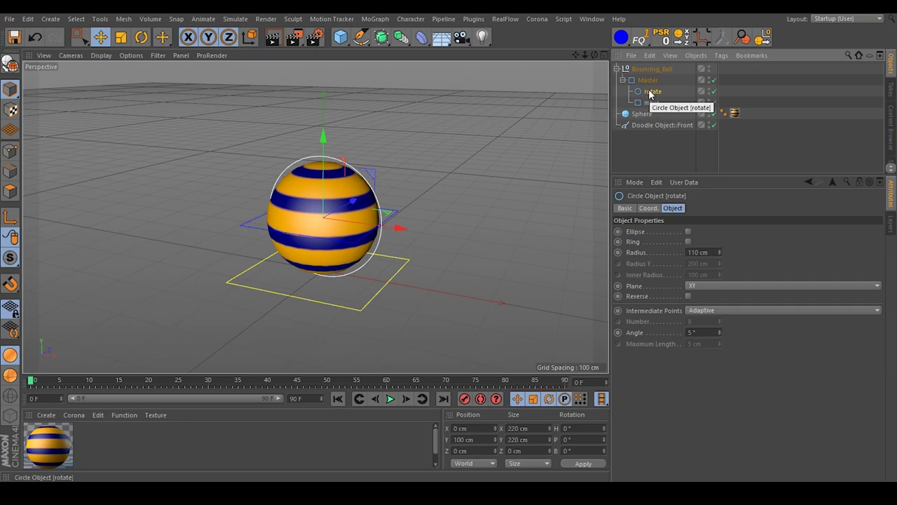
drag(653, 104, 658, 92)
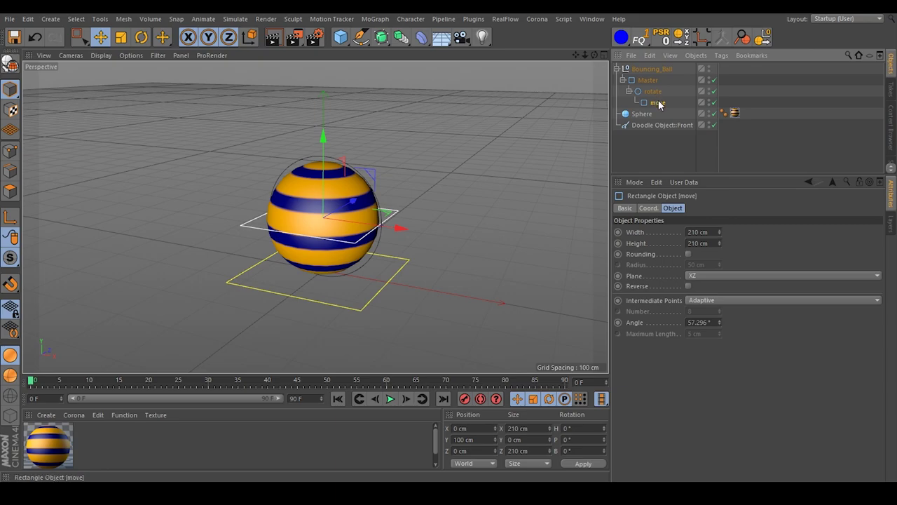
drag(398, 228, 584, 254)
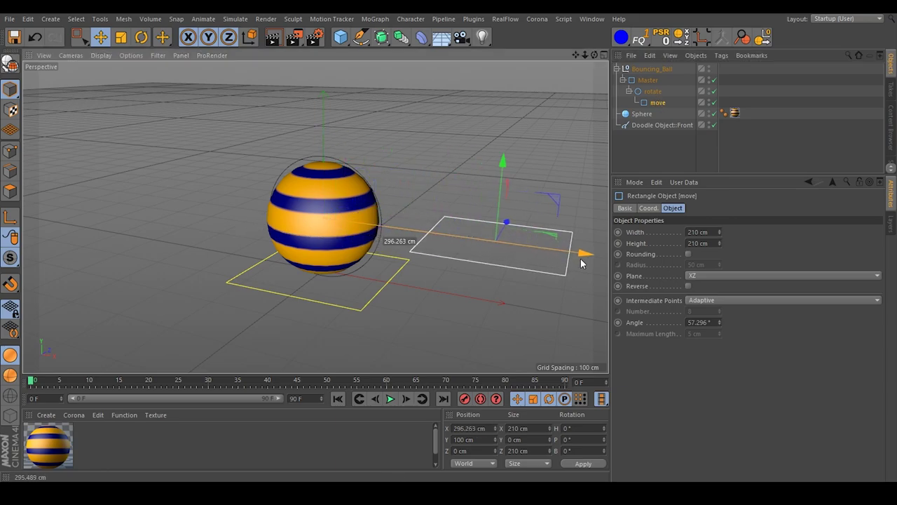
click(686, 148)
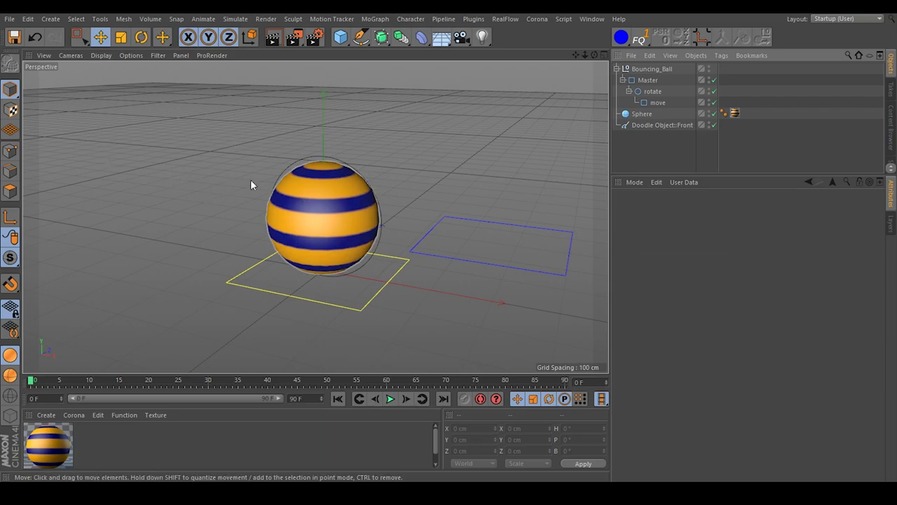
click(38, 39)
click(38, 39)
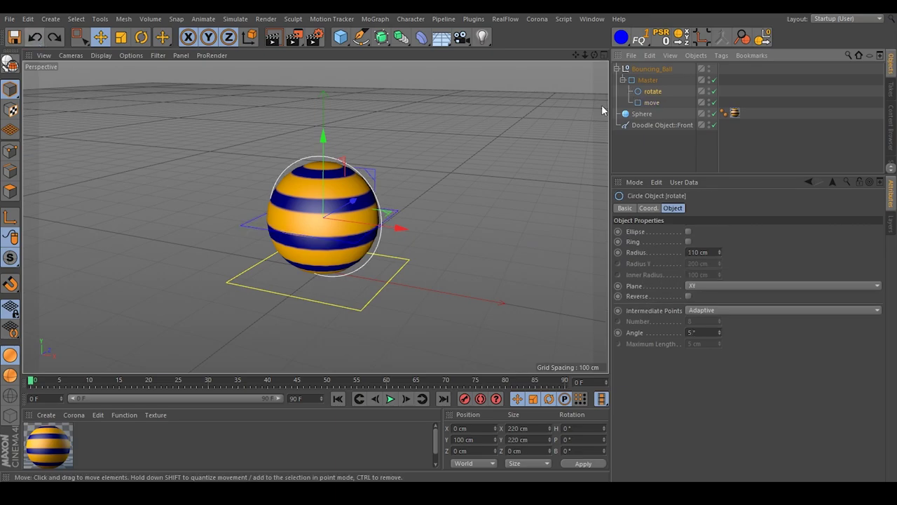
Step: Make the rotate circle a child of the move spline again and deselect it
click(719, 148)
drag(655, 95, 654, 99)
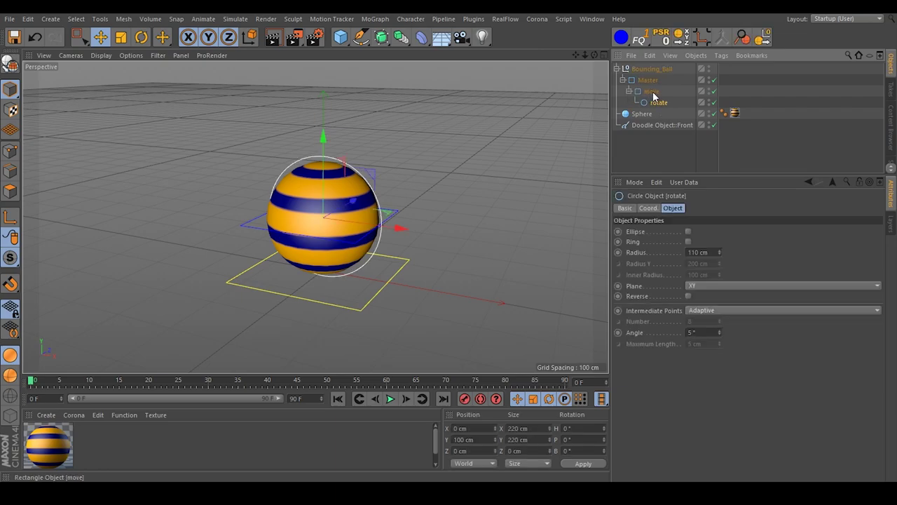
click(654, 146)
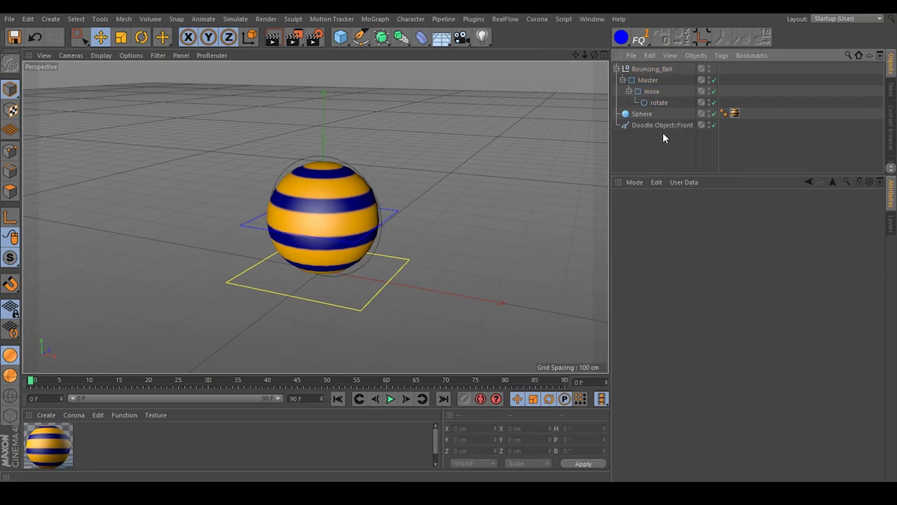
Step: Color the rotate circle spline red
click(657, 102)
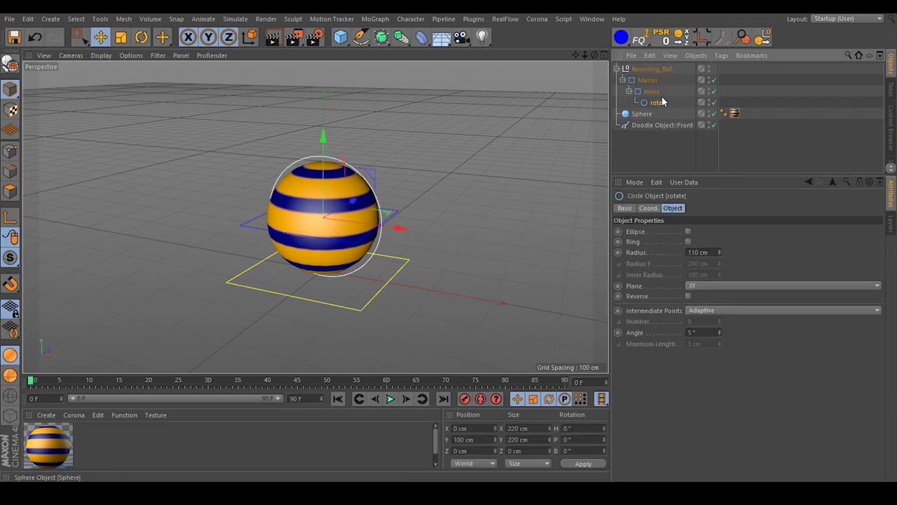
click(621, 37)
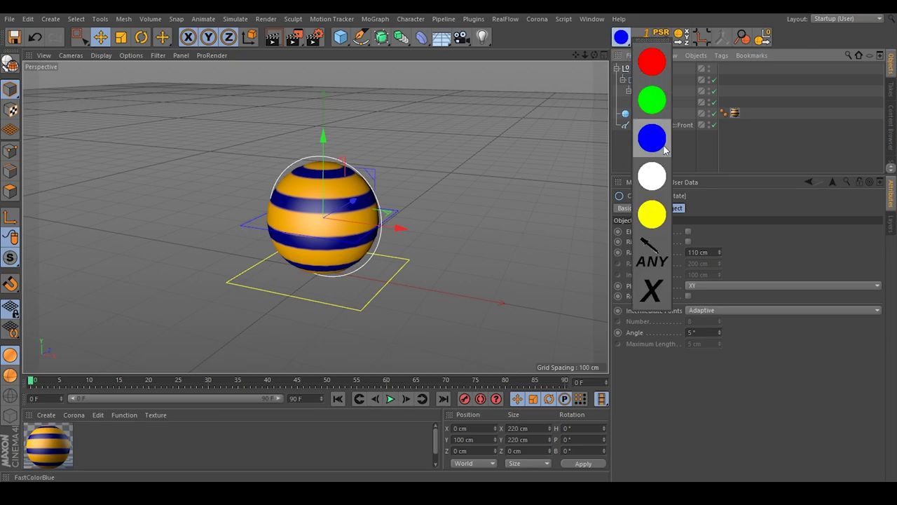
click(652, 62)
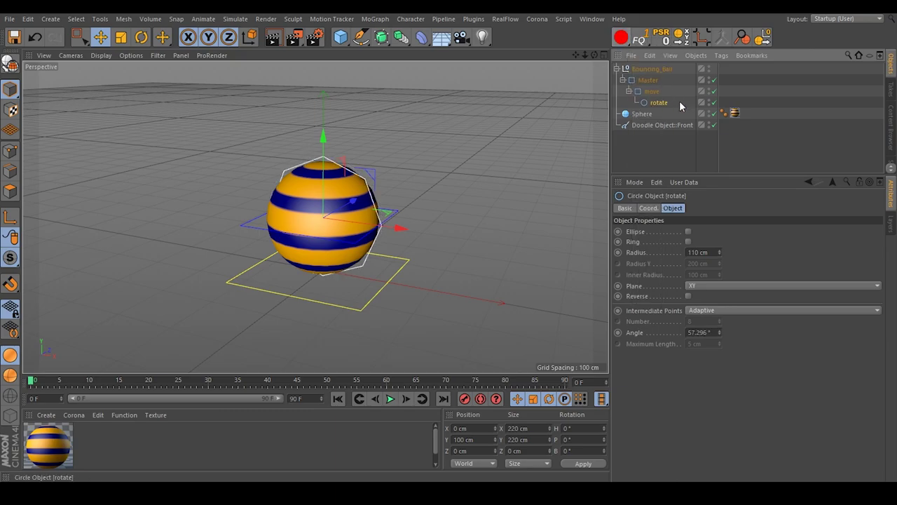
Step: Set the rotate circle's interpolation angle to 5° for a smoother outline and deselect it
scroll(398, 144, up, 5)
scroll(398, 144, down, 3)
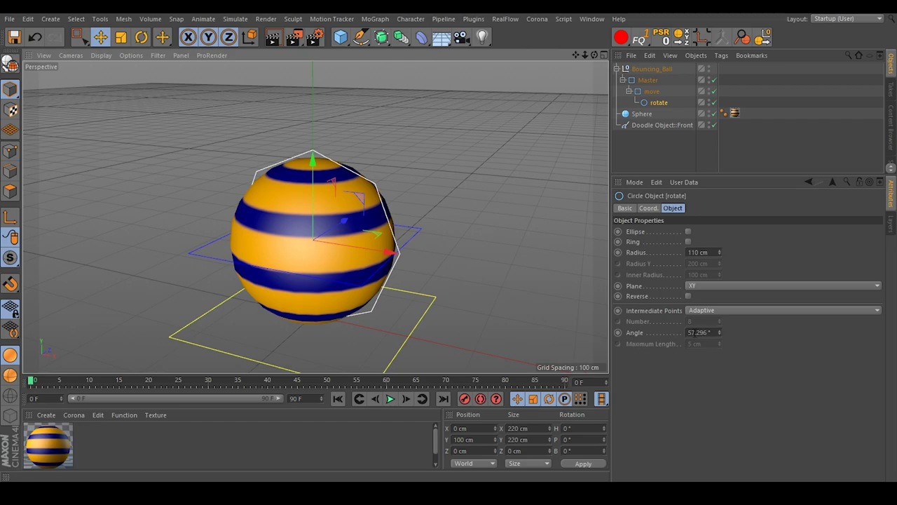
click(700, 332)
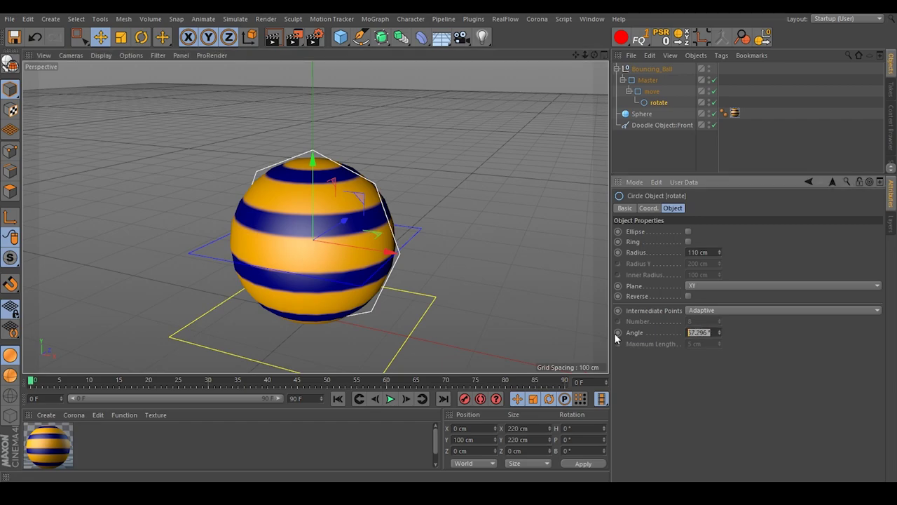
text(5)
key(Return)
click(802, 138)
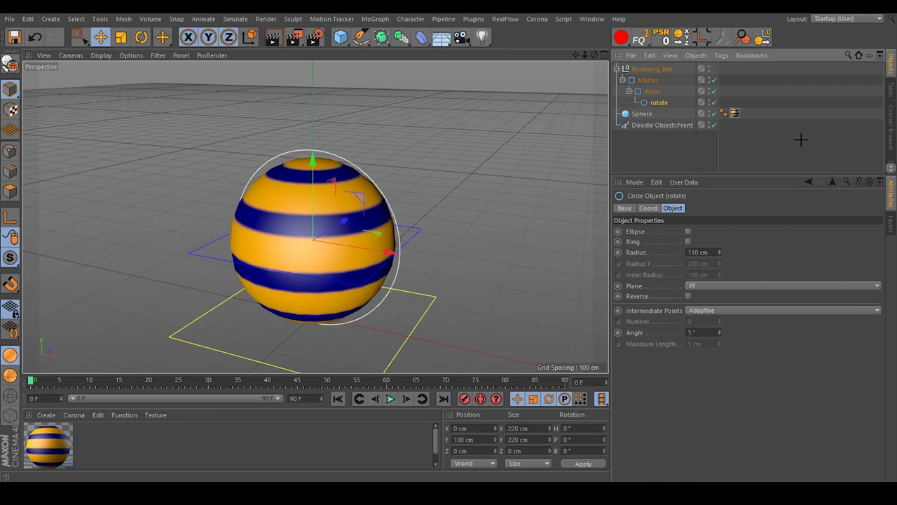
Step: Add a rectangle spline and set its plane to XZ
alt+drag(362, 205, 364, 147)
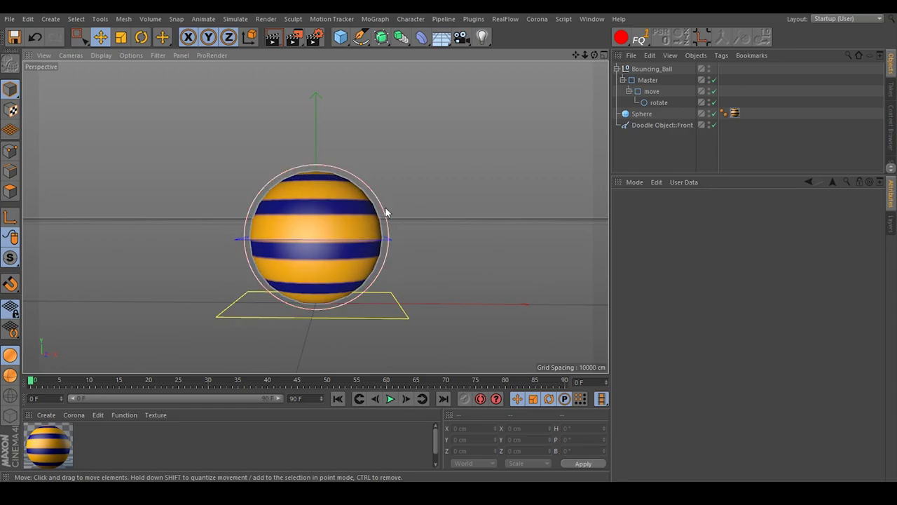
alt+drag(351, 206, 418, 199)
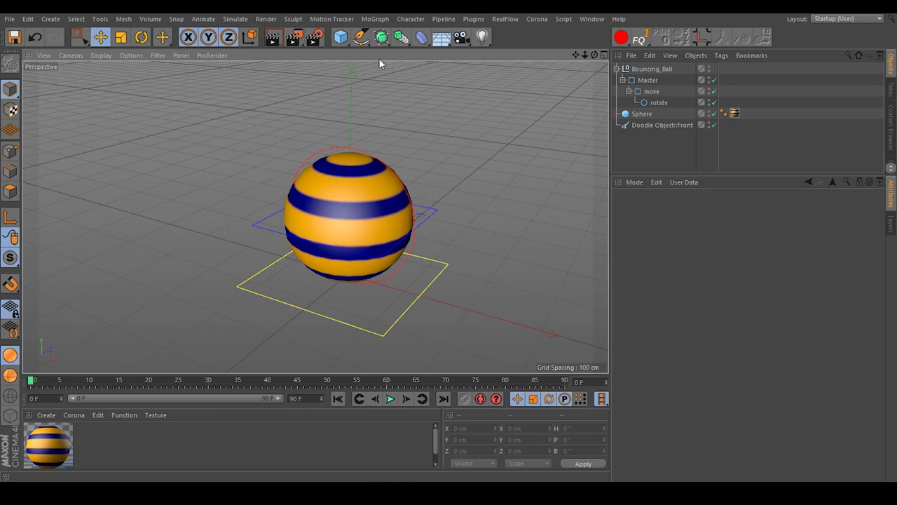
click(361, 37)
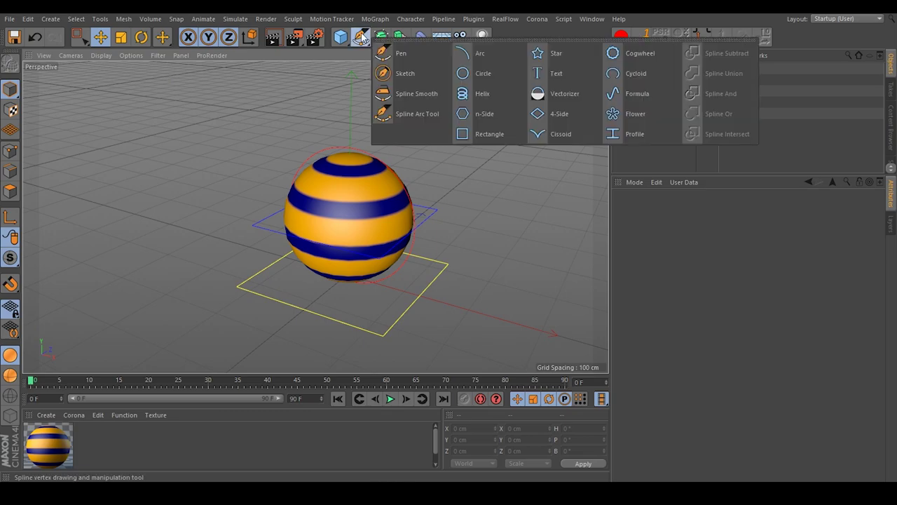
click(486, 132)
click(698, 232)
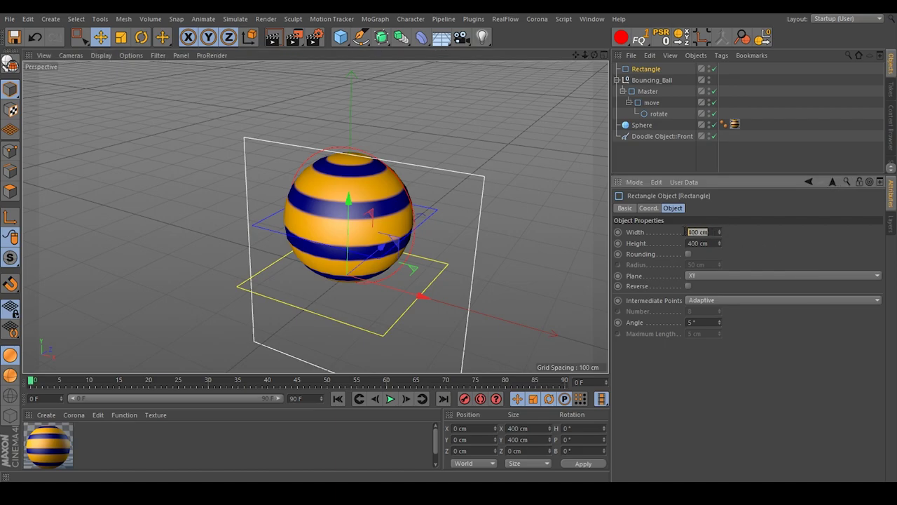
click(704, 273)
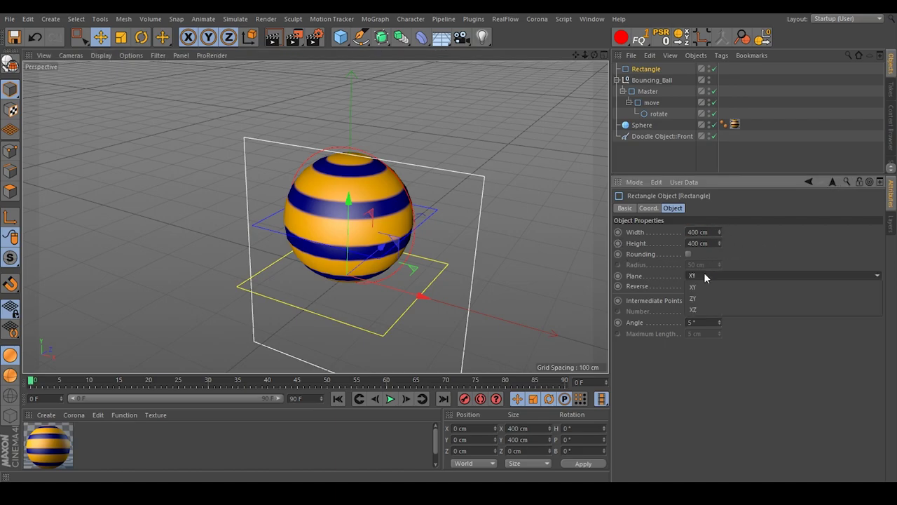
click(716, 309)
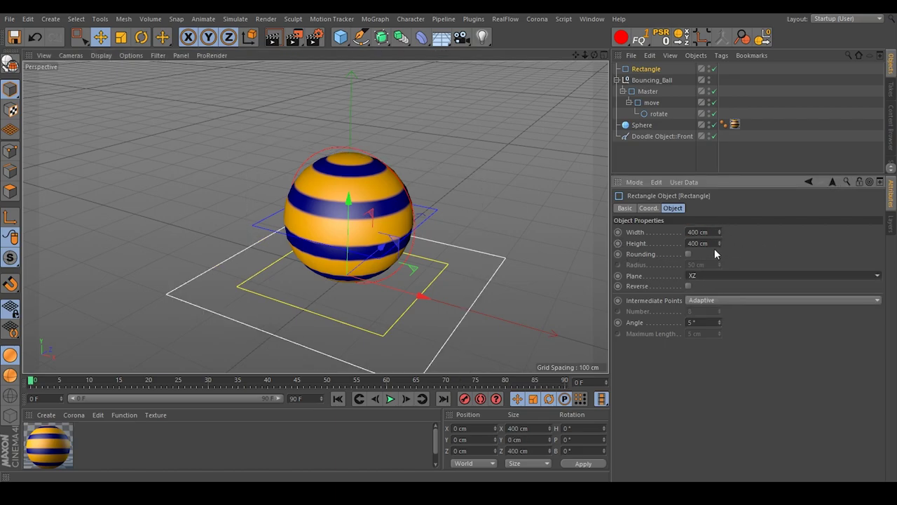
Step: Set the new rectangle's width and height to 180 cm each
click(697, 232)
text(180)
key(Return)
key(Tab)
text(180)
key(Return)
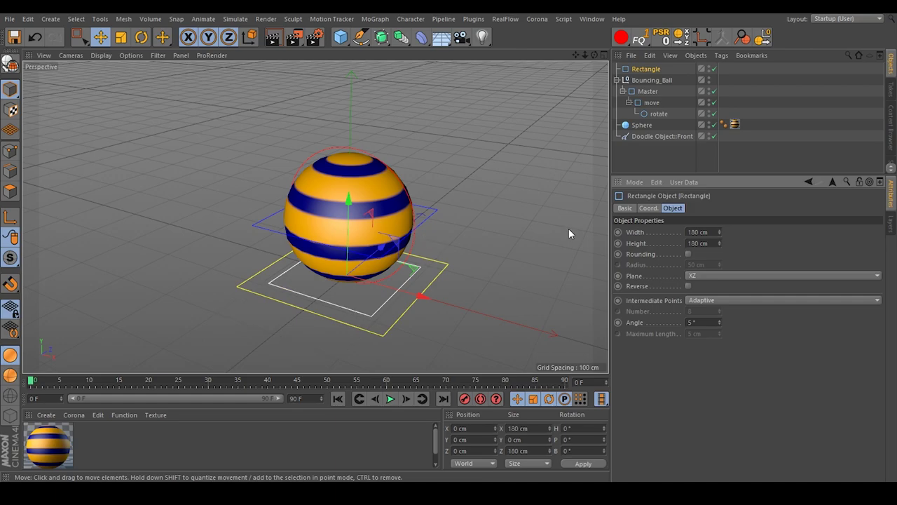
Step: Rename the new rectangle spline "lower"
mouse_move(337, 248)
alt+mouse_down()
mouse_move(208, 271)
mouse_move(279, 227)
mouse_move(340, 232)
alt+mouse_up()
alt+drag(418, 269, 330, 246)
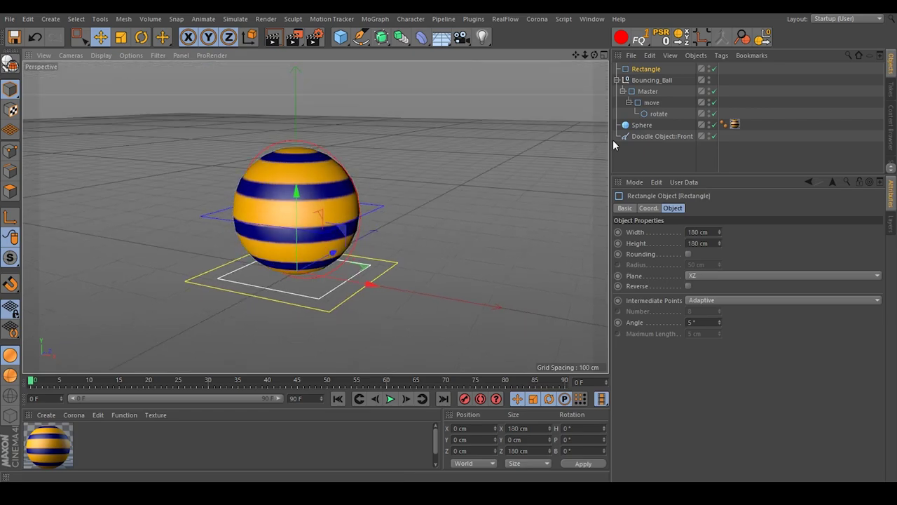
double_click(654, 70)
key(BackSpace)
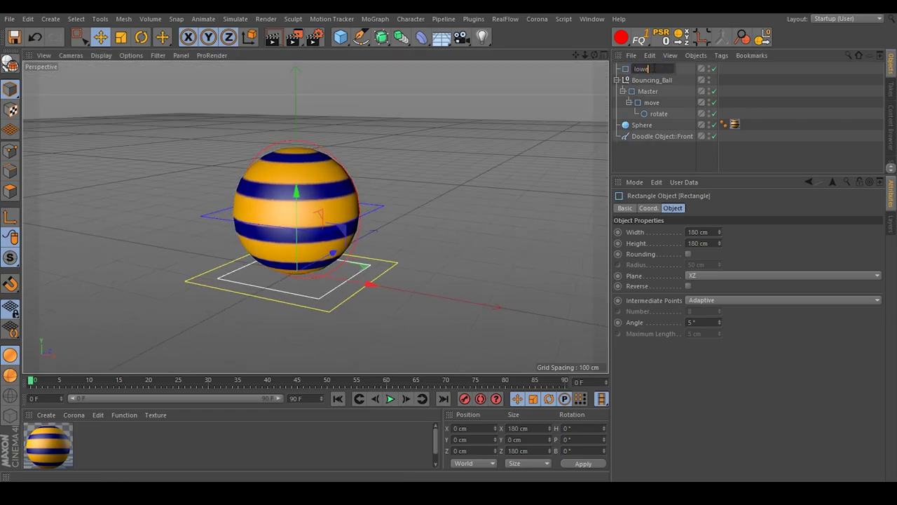
key(Return)
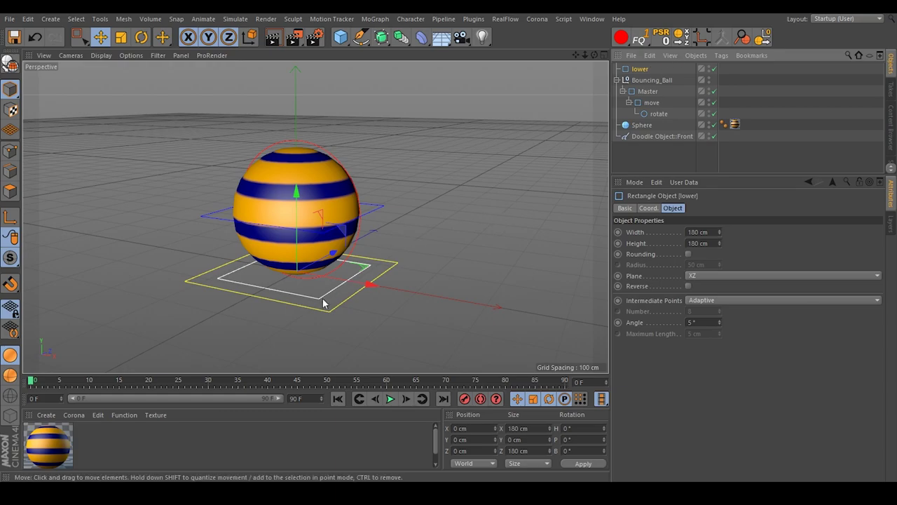
Step: Switch to the front view and disable the doodle sketch for a clear view of the ball
middle_click(305, 272)
middle_click(434, 340)
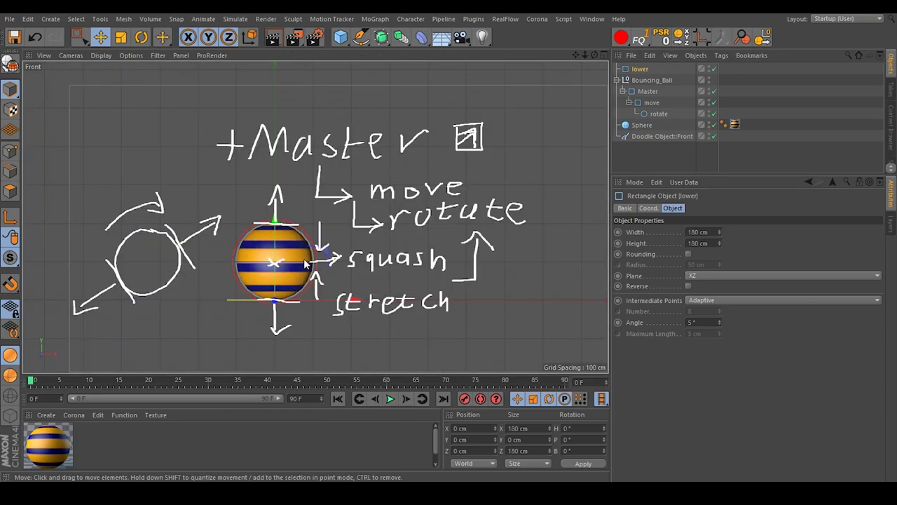
click(714, 136)
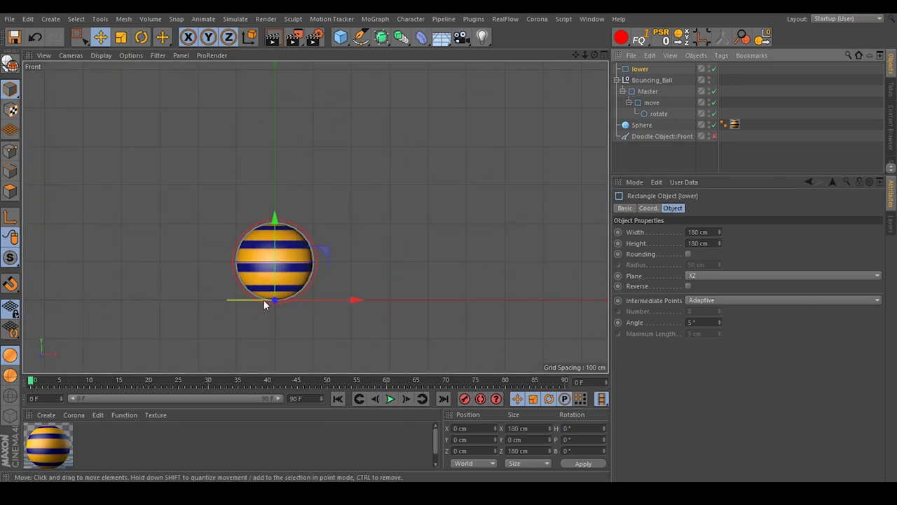
scroll(263, 300, up, 5)
scroll(339, 279, down, 2)
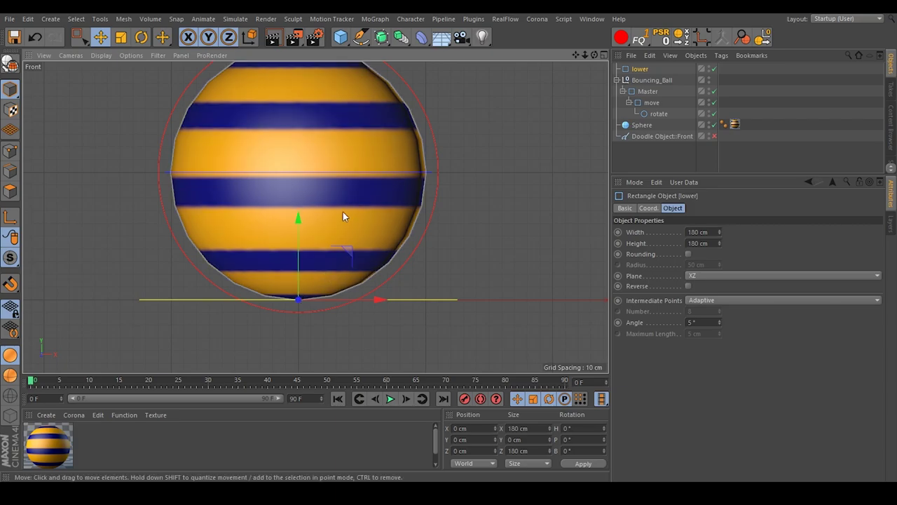
Step: Duplicate the lower rectangle and place the copy at the ball's top, at Y 200 cm
alt+middle_drag(310, 226, 311, 267)
ctrl+drag(640, 71, 643, 89)
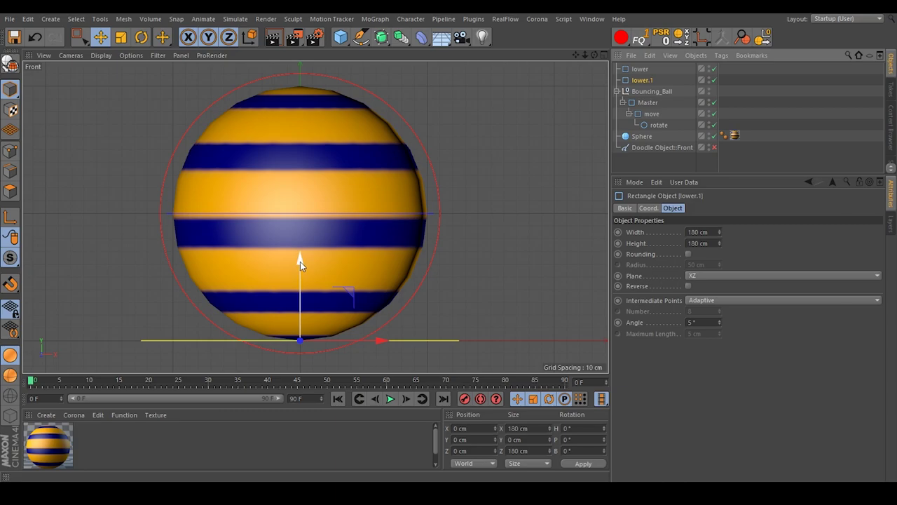
drag(301, 261, 315, 155)
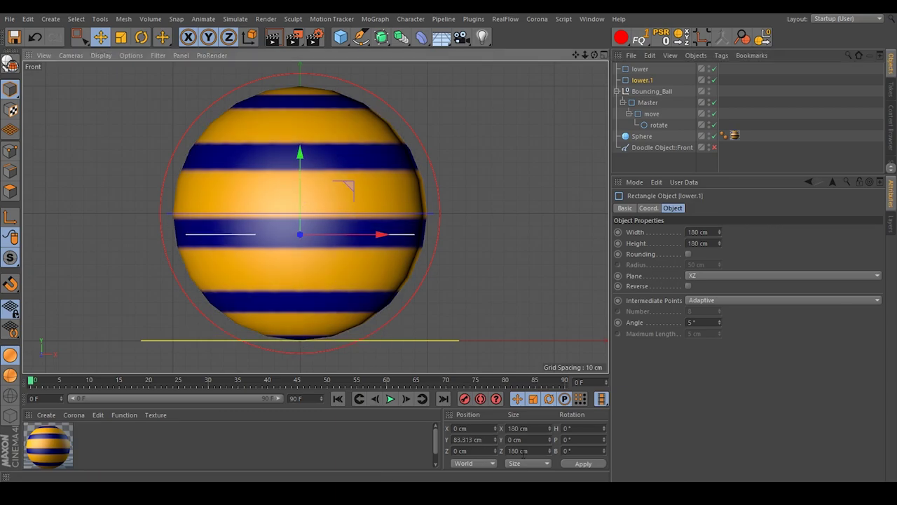
double_click(487, 440)
text(200)
key(Return)
Step: Examine how the copied rectangle meets the ball's top and check the sphere's segment setting
scroll(280, 196, up, 10)
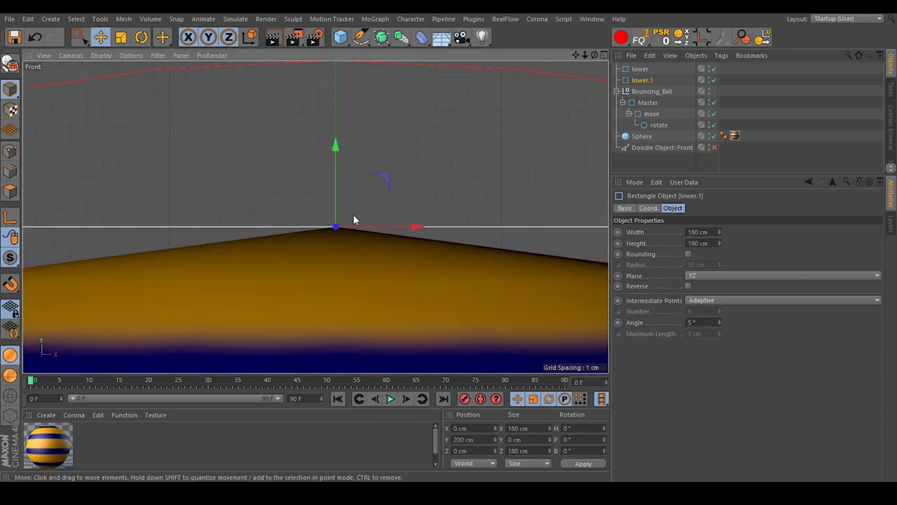
scroll(352, 224, down, 5)
scroll(251, 249, up, 5)
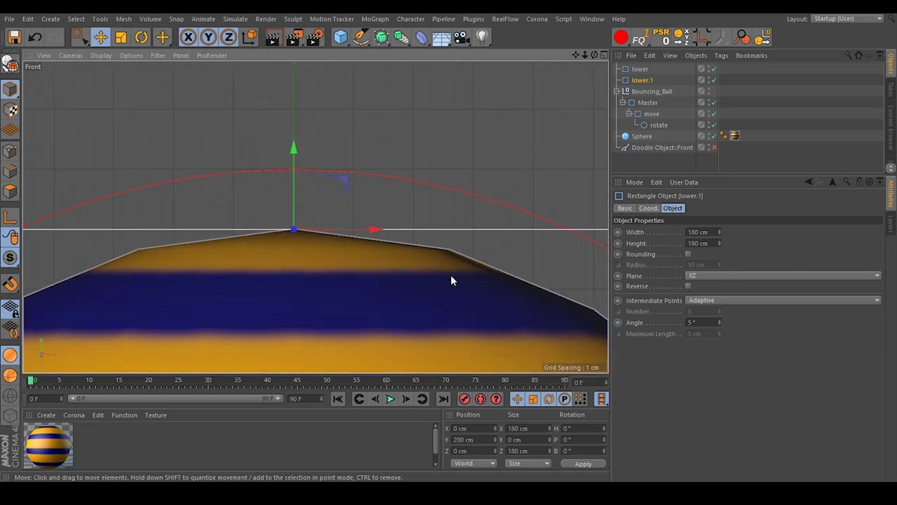
click(639, 137)
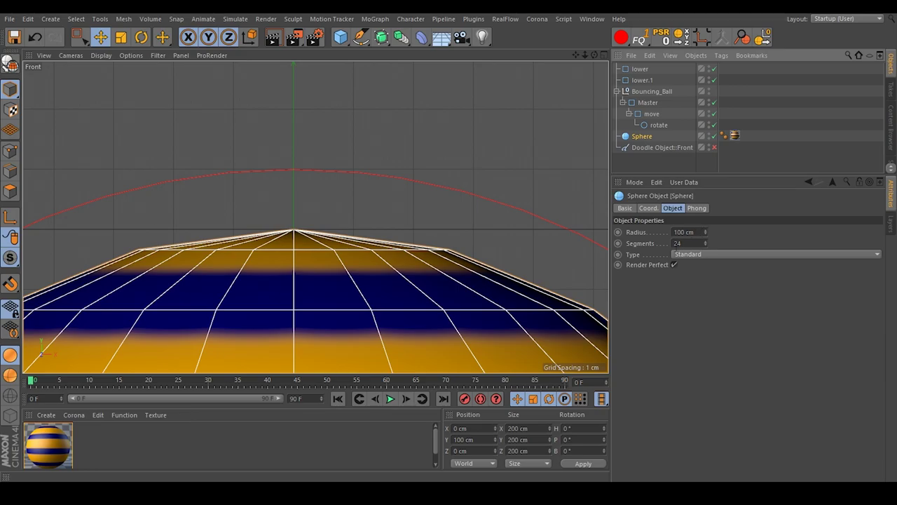
mouse_move(706, 244)
mouse_down()
mouse_move(706, 218)
mouse_move(706, 245)
mouse_up()
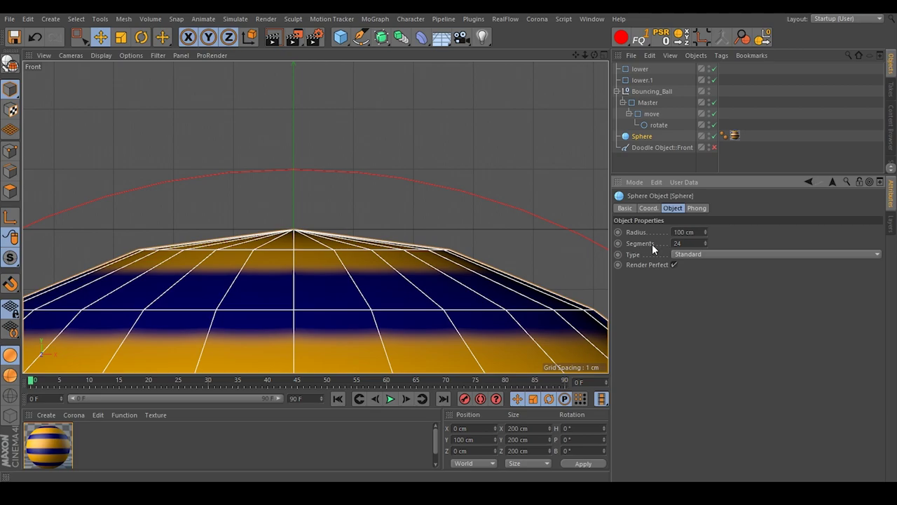
Step: Return to the perspective view and rename the duplicated rectangle "upper"
middle_click(400, 248)
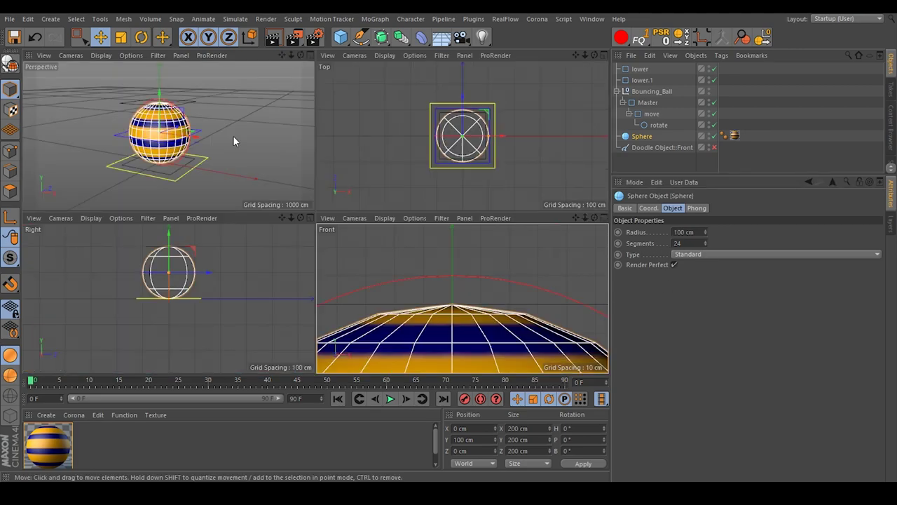
middle_click(234, 141)
alt+drag(322, 193, 317, 229)
click(752, 155)
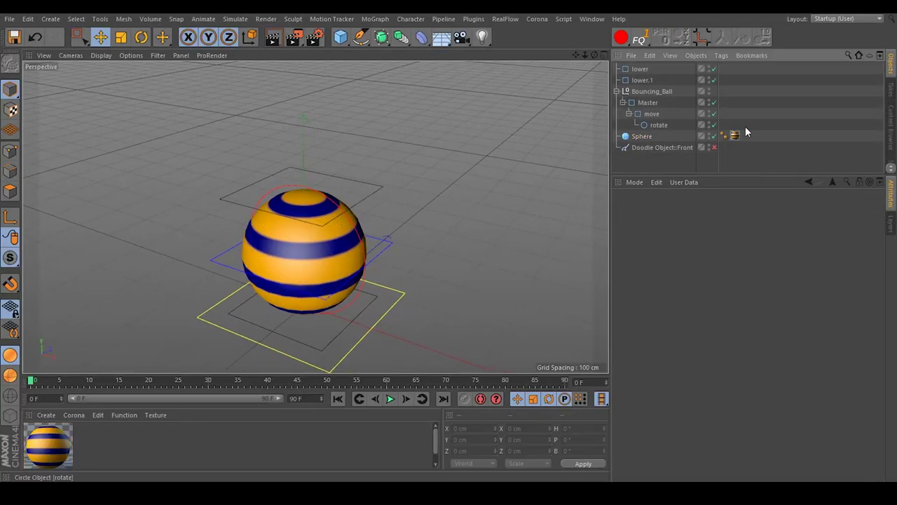
double_click(641, 80)
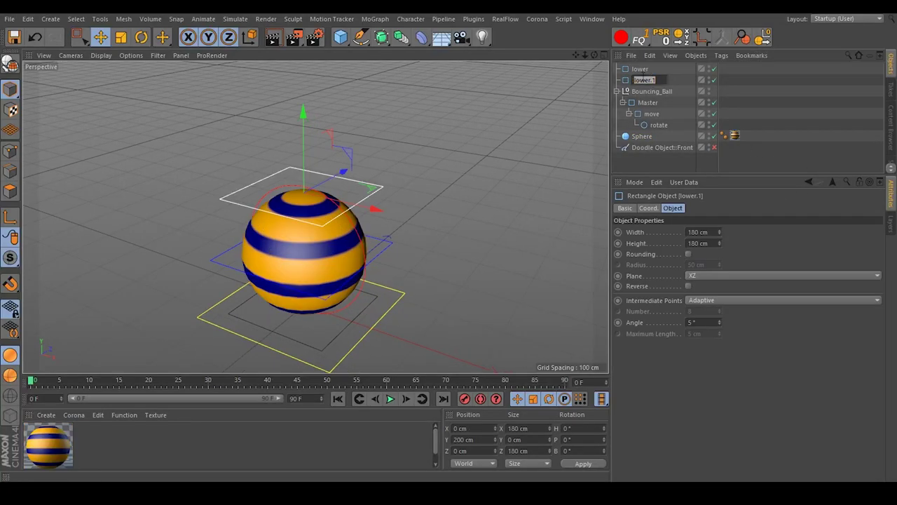
text(upper)
key(Return)
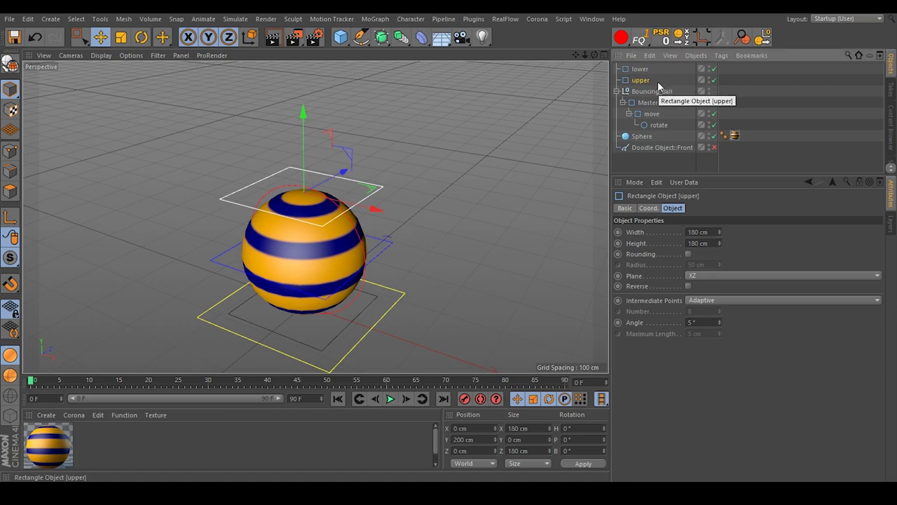
Step: Make the lower and upper rectangles children of the rotate circle and color both green
ctrl+click(628, 70)
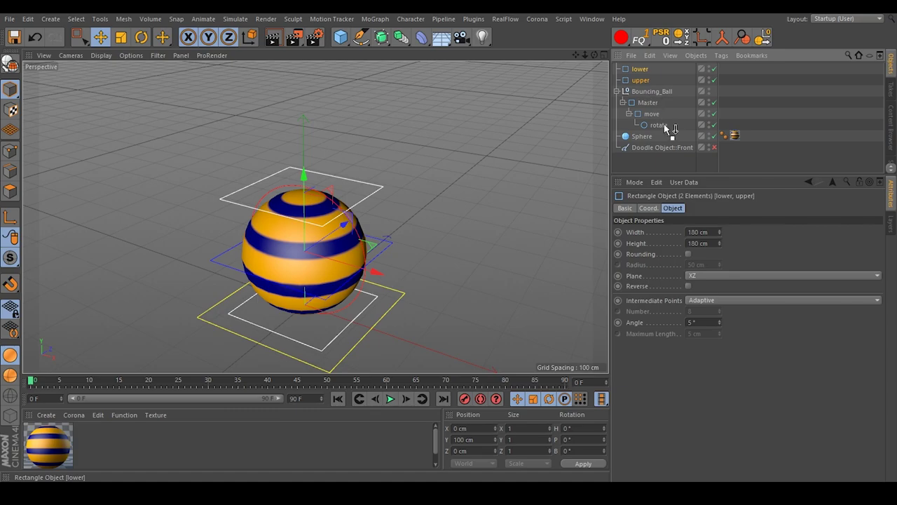
drag(662, 123, 661, 123)
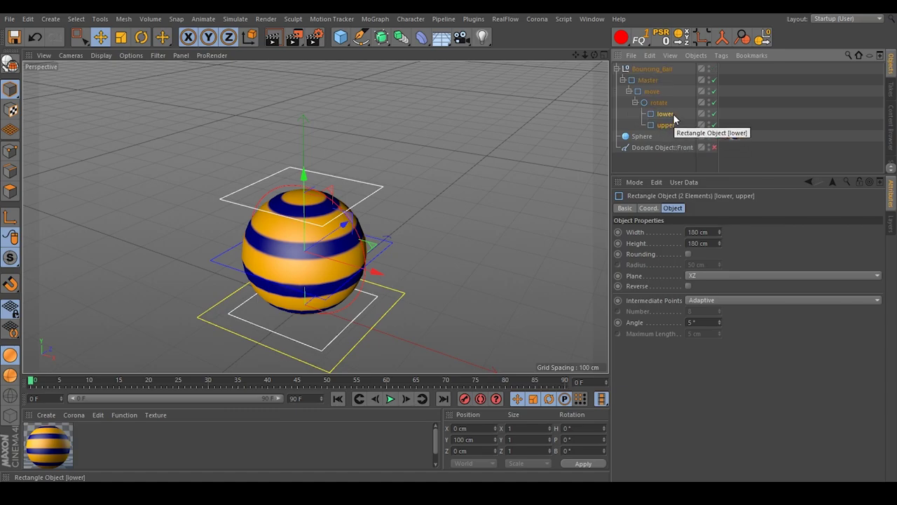
click(622, 38)
click(652, 100)
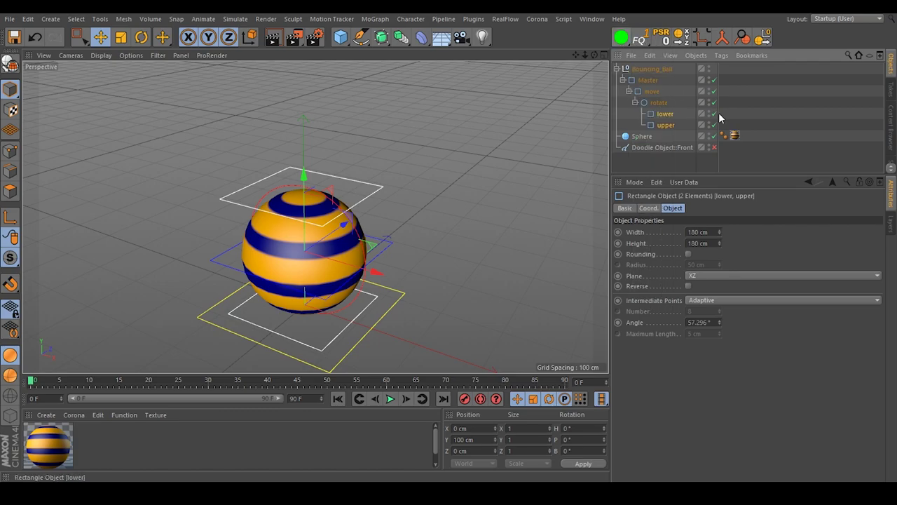
click(554, 182)
scroll(339, 190, down, 4)
alt+drag(306, 189, 339, 179)
scroll(342, 197, up, 2)
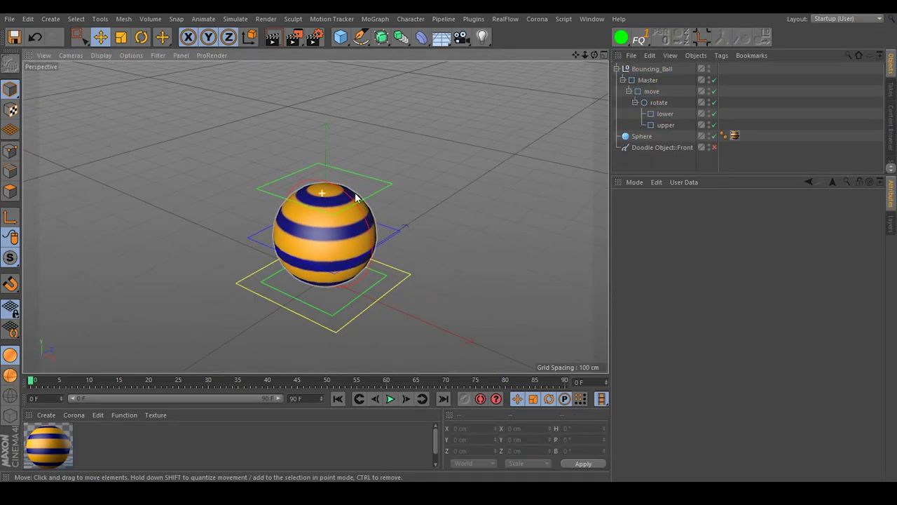
Step: Set the width and height of both the lower and upper rectangles to 150 cm, and deselect them
drag(669, 113, 674, 128)
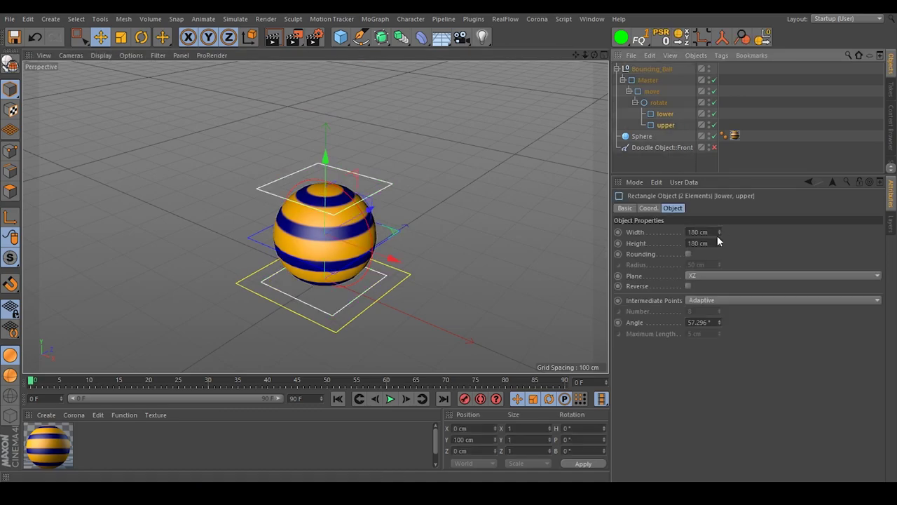
click(701, 233)
text(150)
key(Return)
click(710, 244)
text(150)
key(Return)
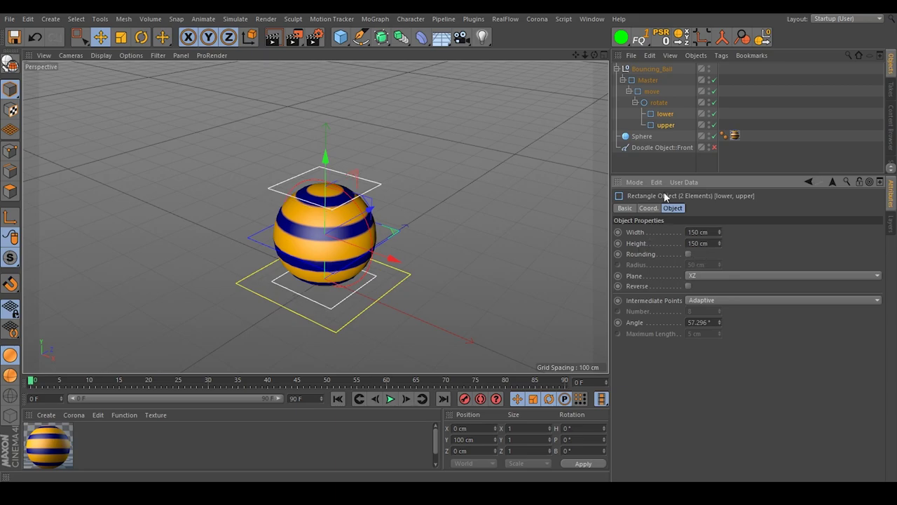
click(807, 90)
Step: Enable the doodle sketch again, review the plan in the front view, and return to the four-view layout
alt+drag(295, 208, 316, 184)
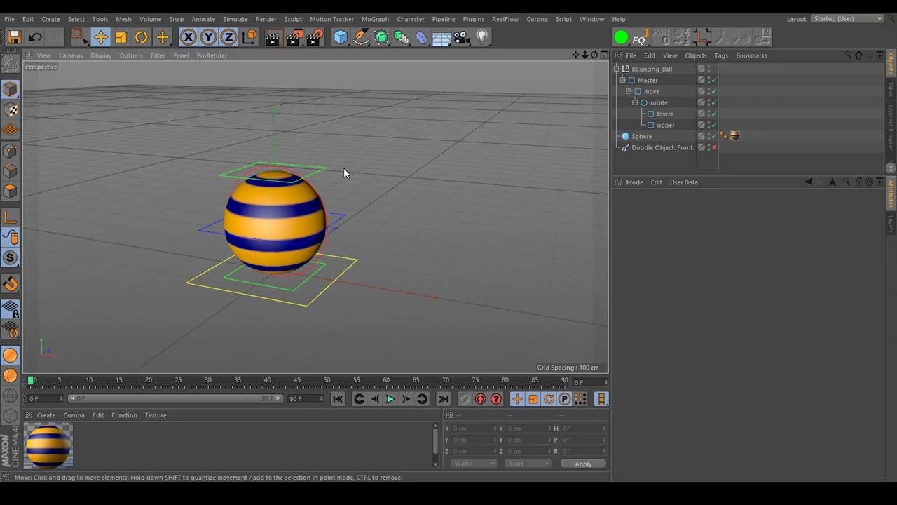
mouse_move(306, 206)
alt+mouse_down()
mouse_move(400, 196)
mouse_move(296, 205)
mouse_move(337, 212)
alt+mouse_up()
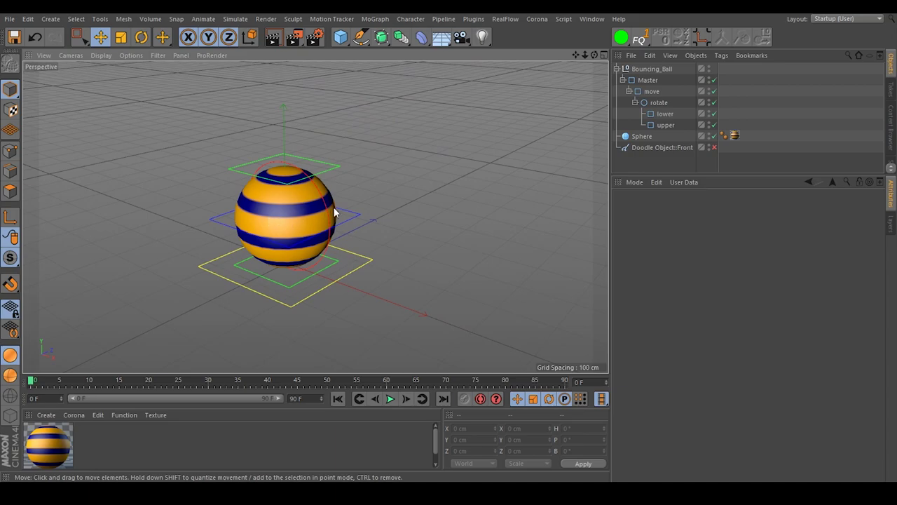
click(715, 146)
middle_click(573, 220)
middle_click(464, 316)
scroll(304, 270, down, 8)
middle_click(384, 224)
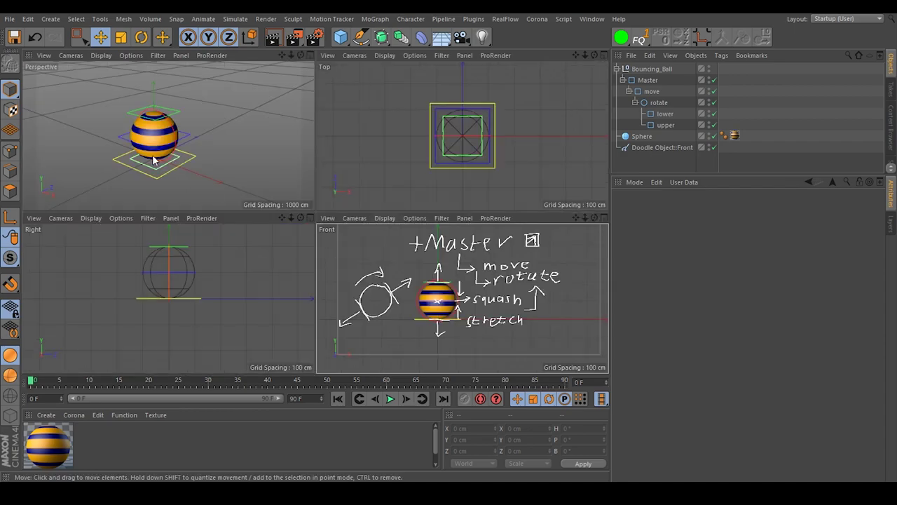
Step: Maximize the perspective view and disable the doodle sketch
middle_click(155, 163)
click(714, 147)
Step: Try moving the move controller and the Master controller along the X axis, undoing each test
click(648, 92)
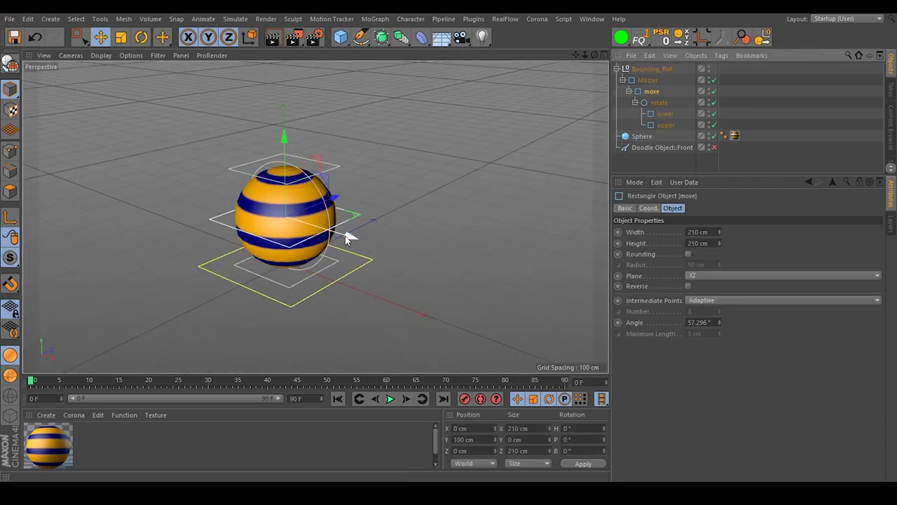
drag(345, 236, 358, 275)
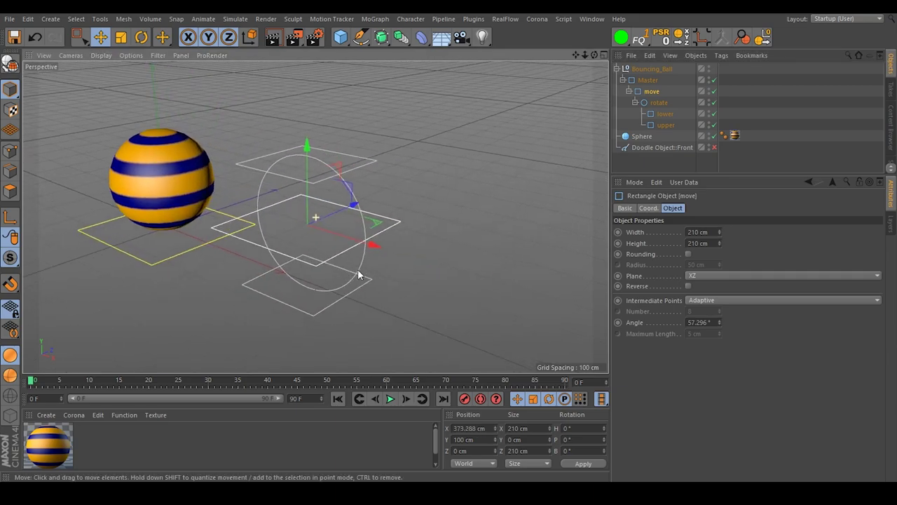
click(35, 38)
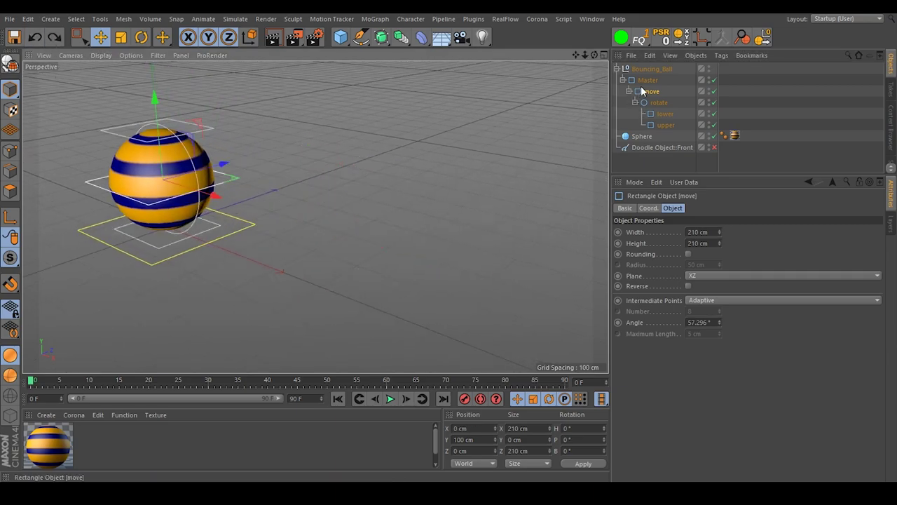
click(648, 80)
drag(220, 248, 391, 315)
click(35, 37)
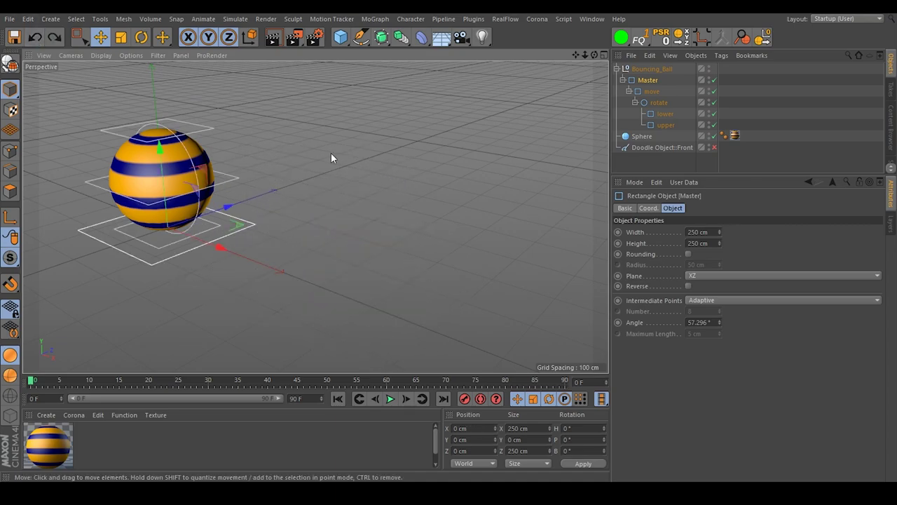
Step: Try moving the move controller about 469 cm along X and rotating the rotate circle
click(652, 92)
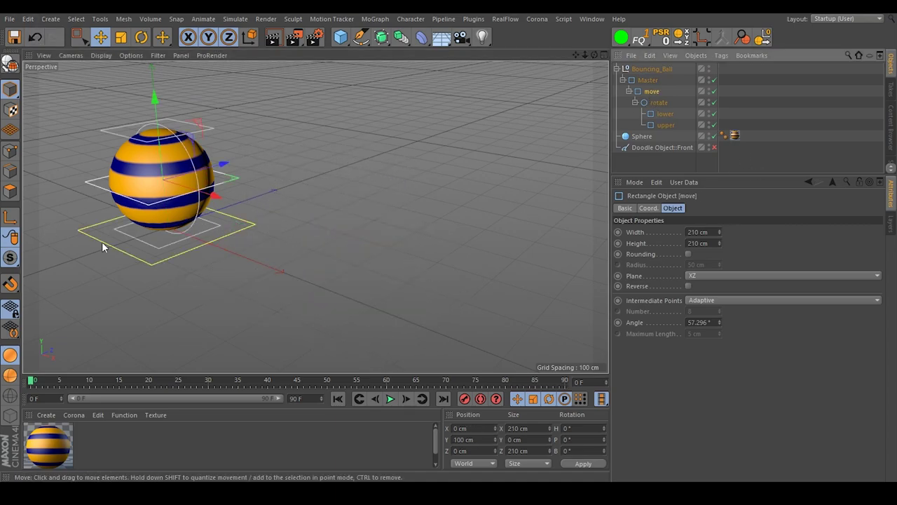
drag(211, 194, 443, 283)
click(662, 104)
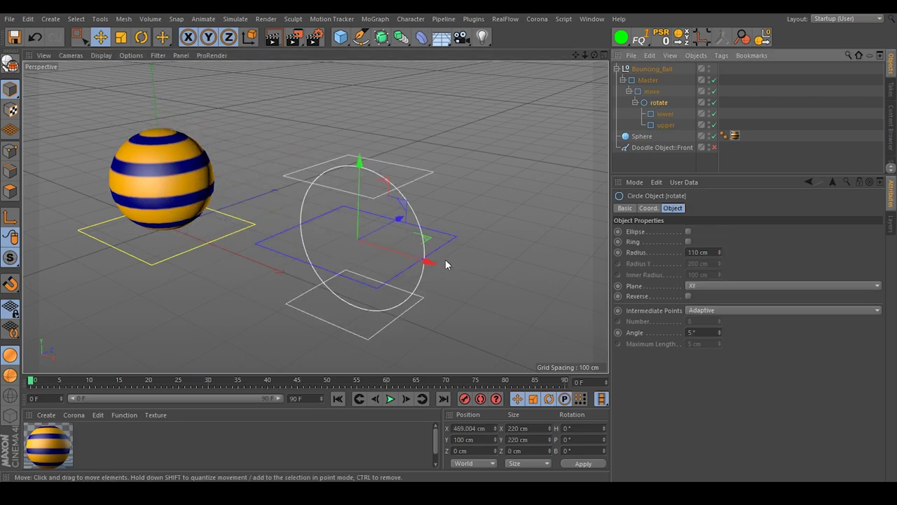
alt+middle_drag(453, 254, 312, 232)
click(141, 37)
drag(345, 225, 287, 207)
Step: Try moving the upper rectangle of the rotated rig on its own
click(302, 124)
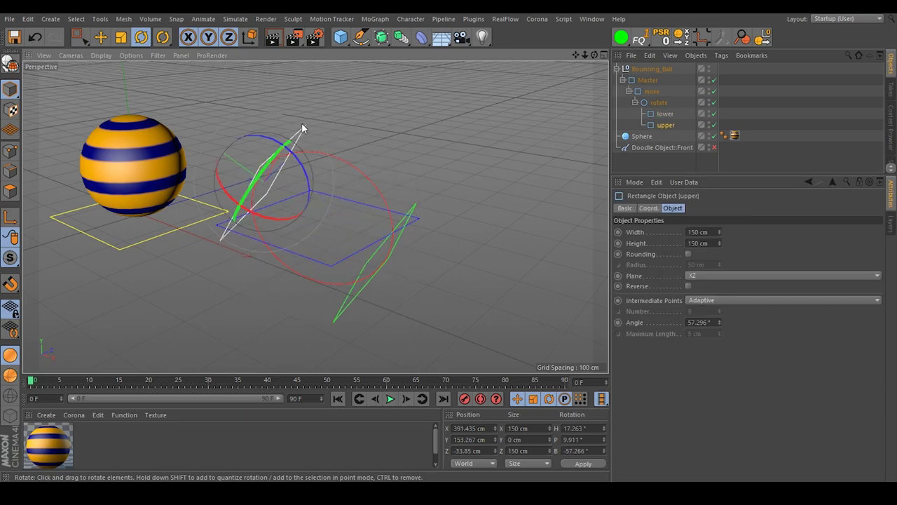
click(107, 42)
drag(213, 144, 219, 163)
Step: Undo all the test moves and rotations of the controllers
click(37, 38)
click(37, 37)
click(38, 38)
click(37, 37)
click(37, 37)
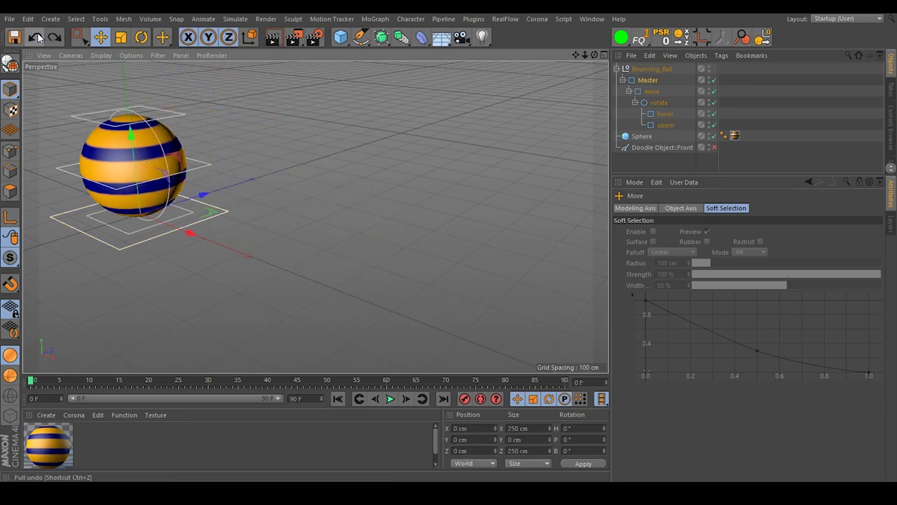
key(ctrl+z)
key(ctrl+z)
key(ctrl+z)
key(ctrl+z)
key(ctrl+z)
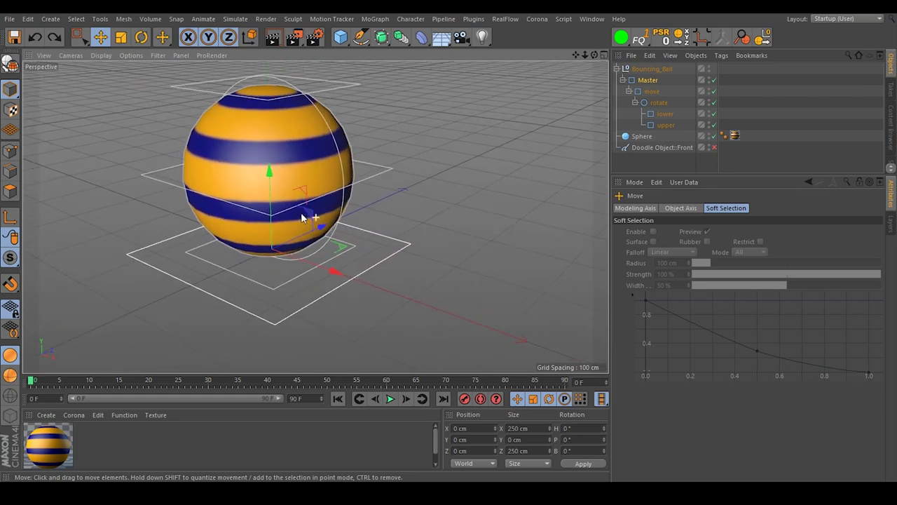
Step: Show the upper rectangle's coordinates and look for the Reset PSR command among the program's commands
click(664, 125)
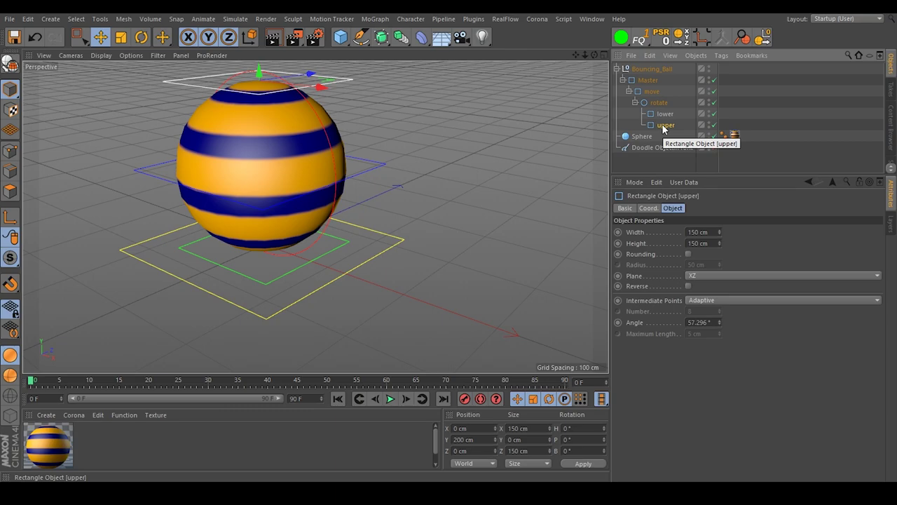
click(648, 208)
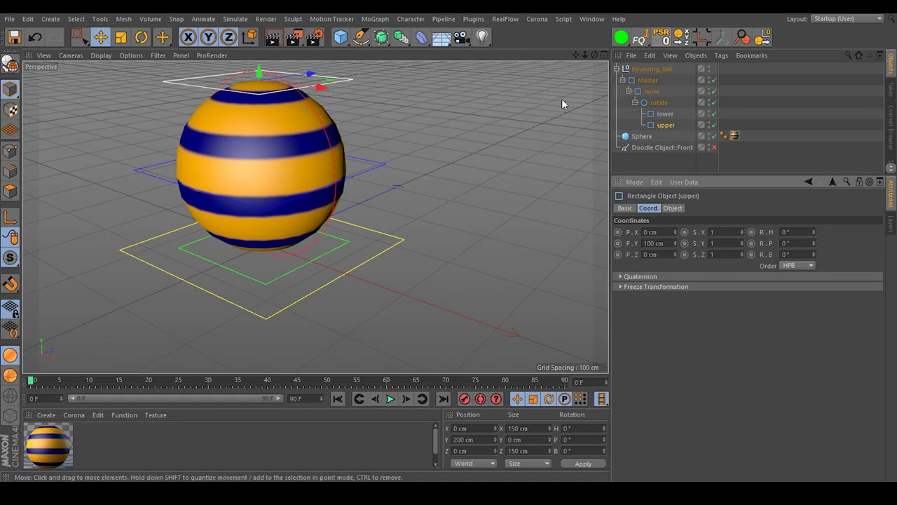
click(411, 19)
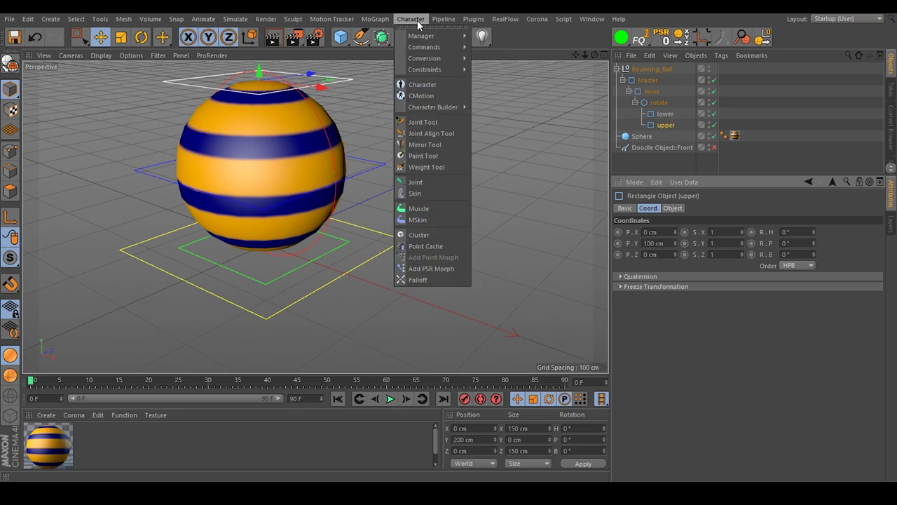
mouse_move(422, 48)
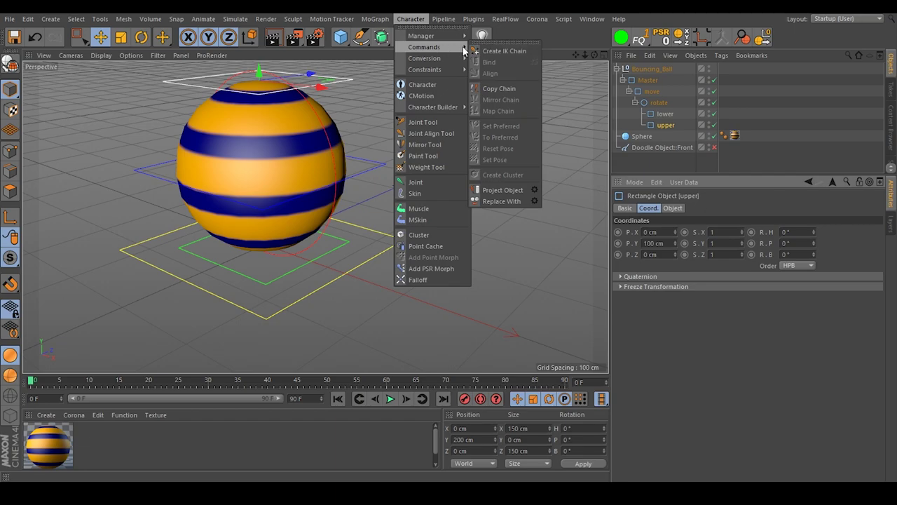
mouse_move(100, 19)
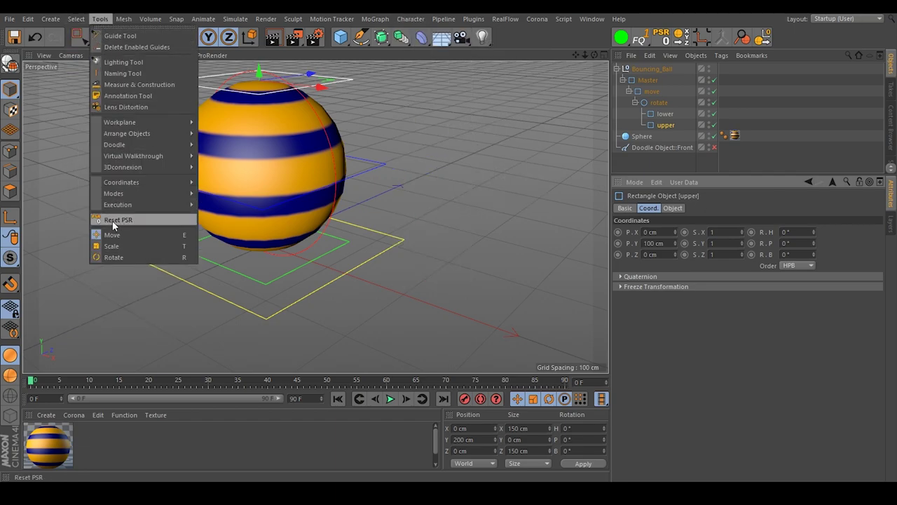
click(461, 183)
alt+drag(445, 164, 440, 201)
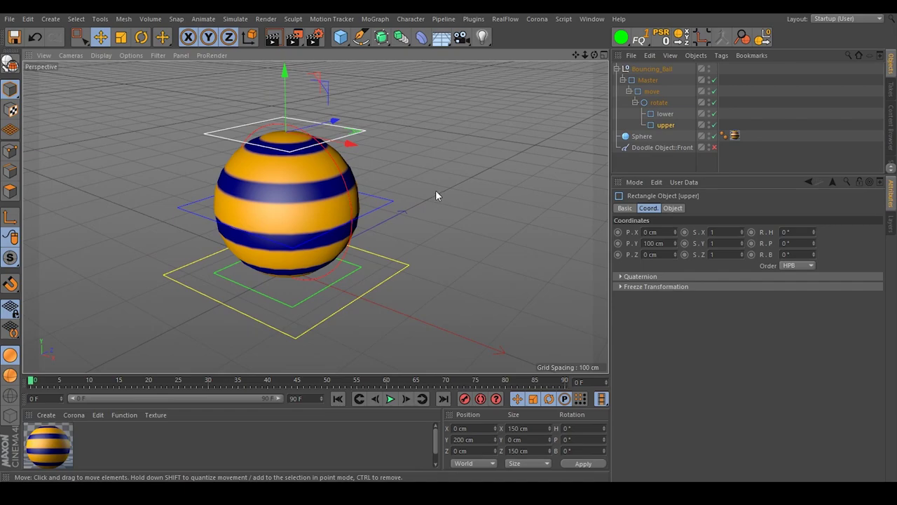
Step: Search the commands for "psr" and place a Reset PSR shortcut in the perspective view
key(shift+c)
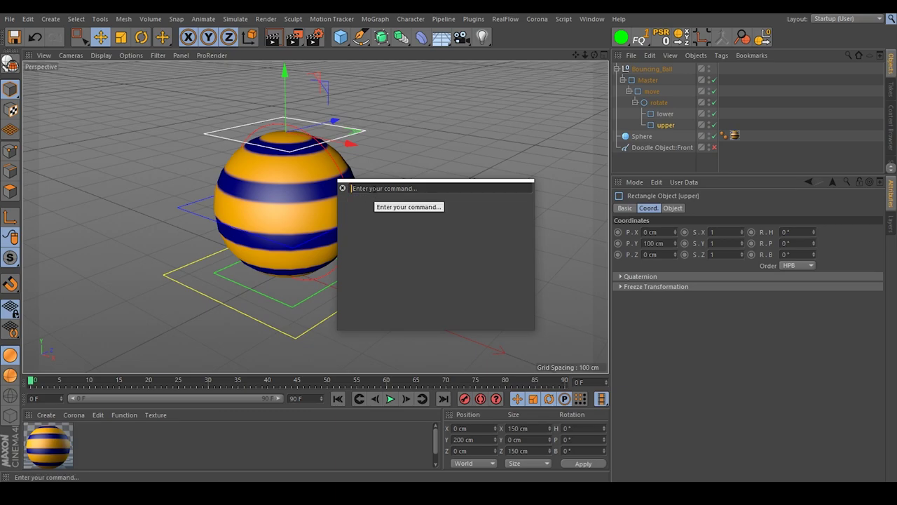
text(psr)
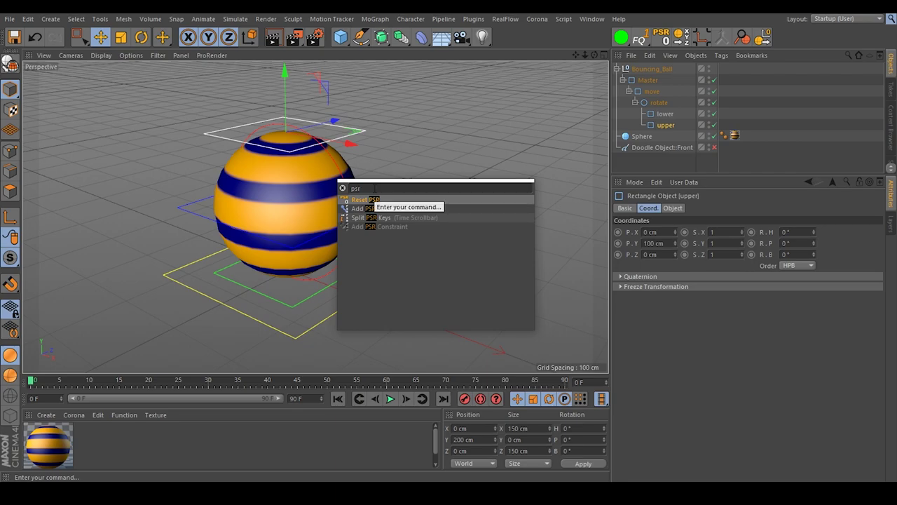
drag(369, 205, 474, 159)
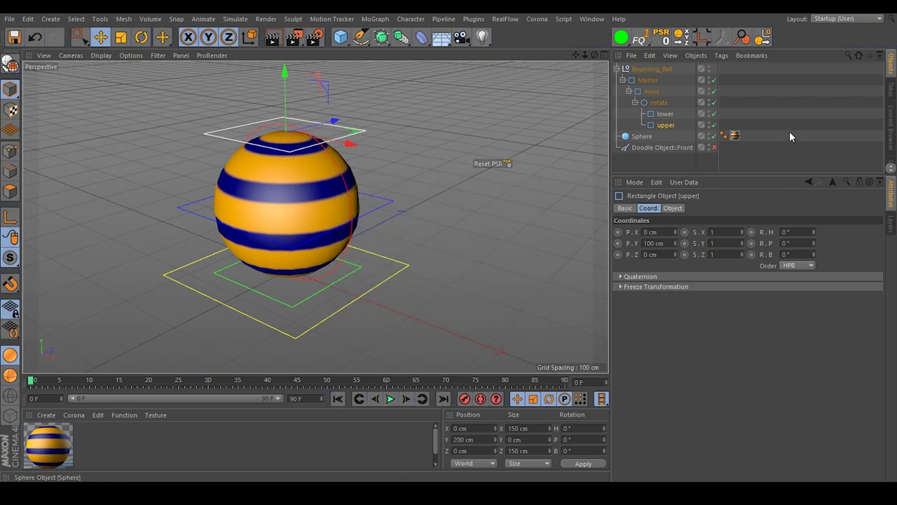
Step: Remove the Reset PSR shortcut from the perspective view and deselect everything
right_click(490, 164)
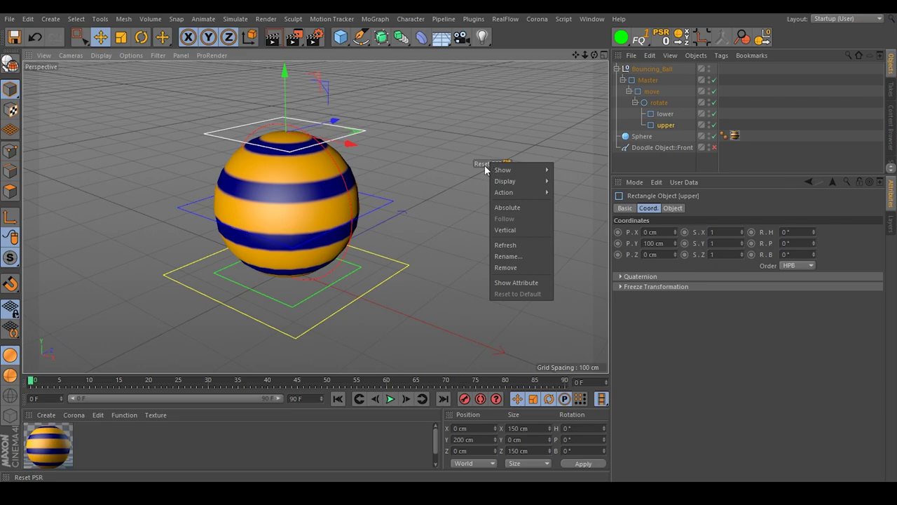
mouse_move(499, 171)
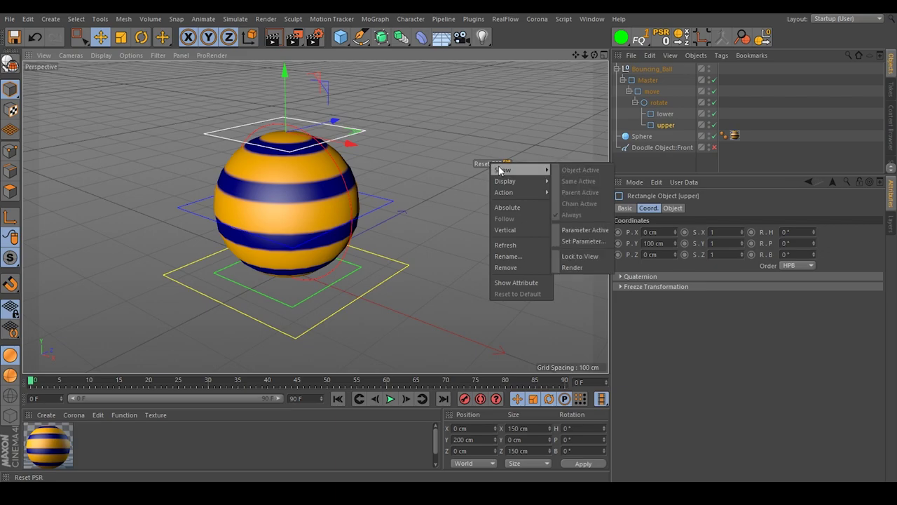
click(518, 267)
click(744, 118)
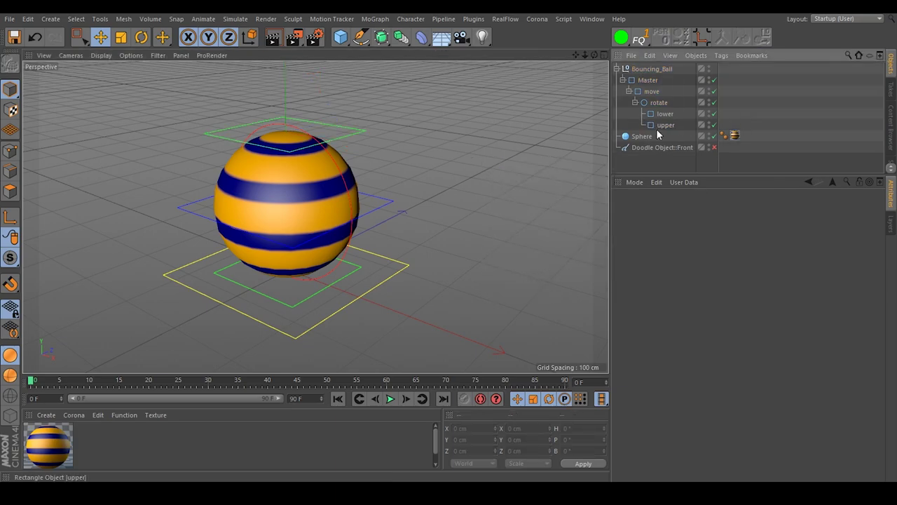
Step: Freeze all transformations of the upper and lower rectangles
click(666, 124)
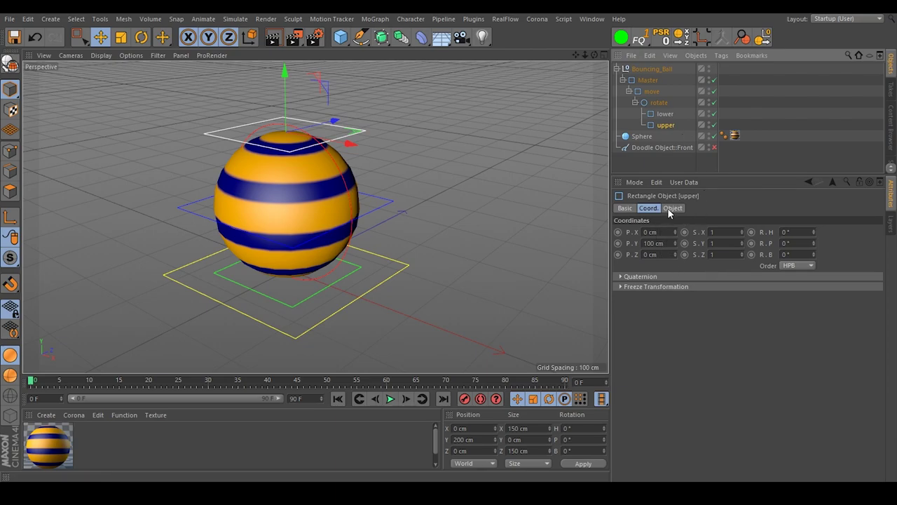
click(653, 287)
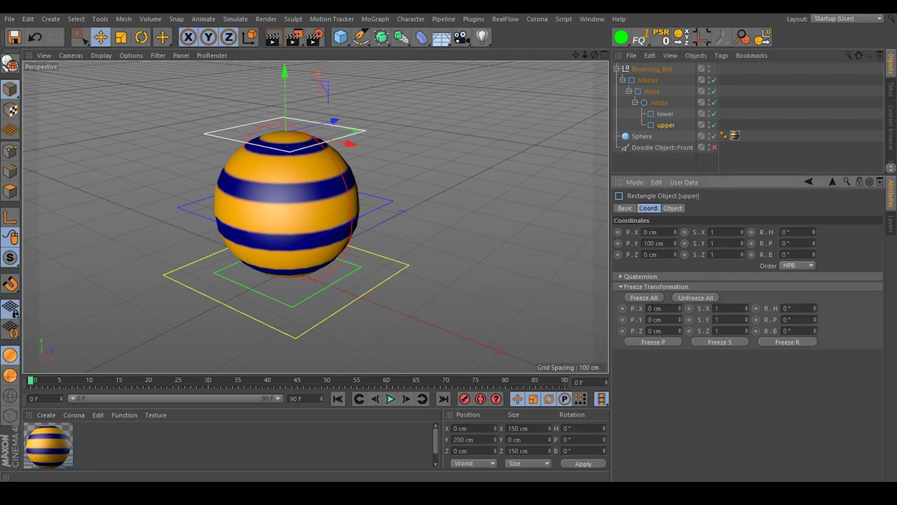
click(641, 299)
click(665, 114)
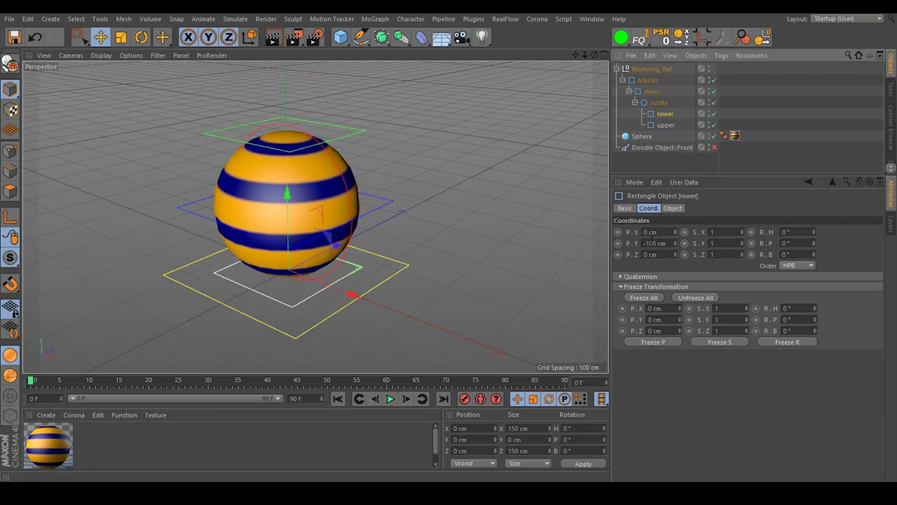
click(645, 298)
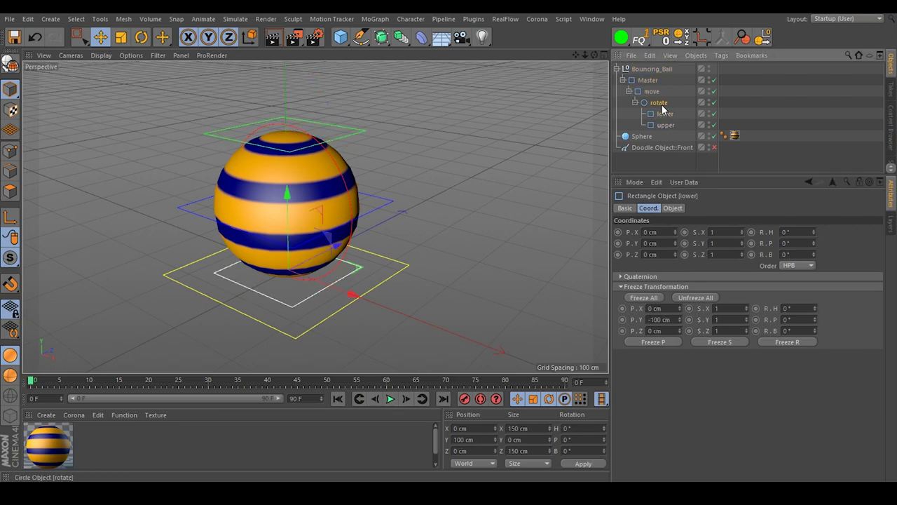
Step: Freeze all transformations of the move rectangle
click(659, 102)
click(653, 92)
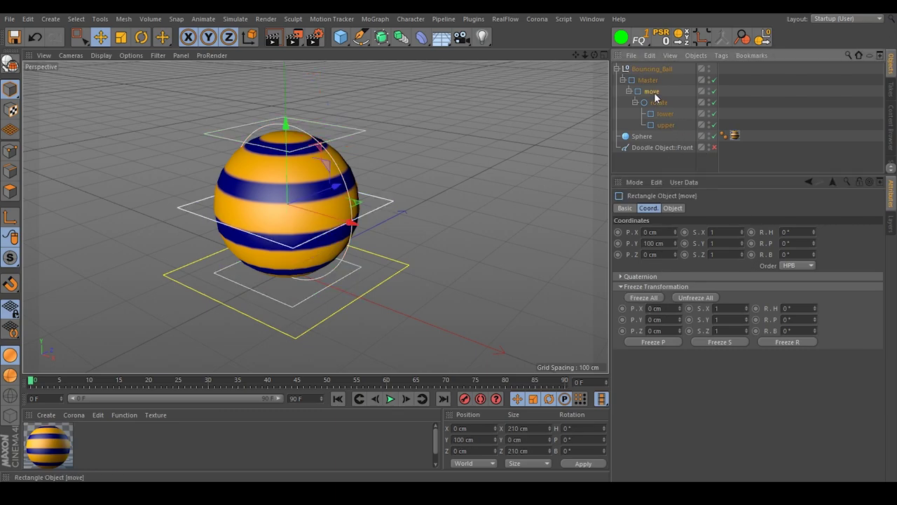
click(644, 298)
Step: Review the coordinates of the Master, move, rotate, lower and upper controllers, and deselect them
click(651, 81)
click(659, 103)
click(653, 91)
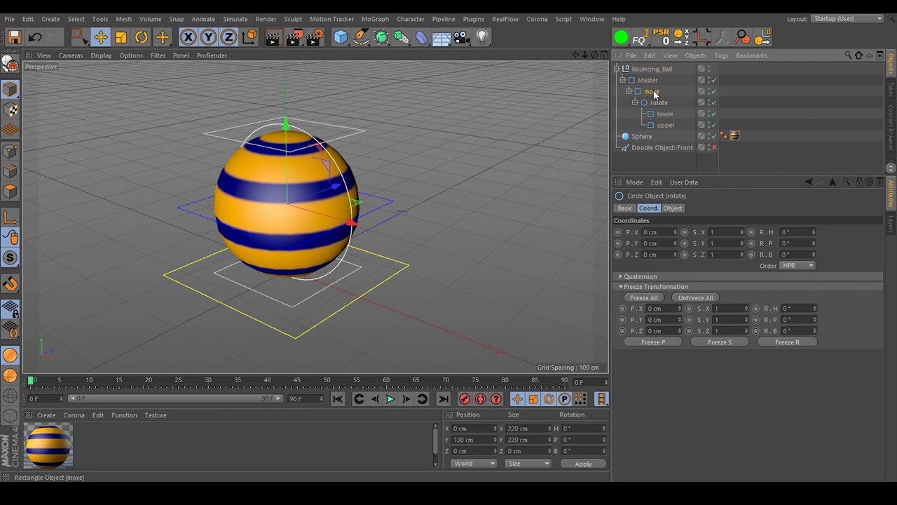
click(659, 104)
click(662, 114)
click(664, 125)
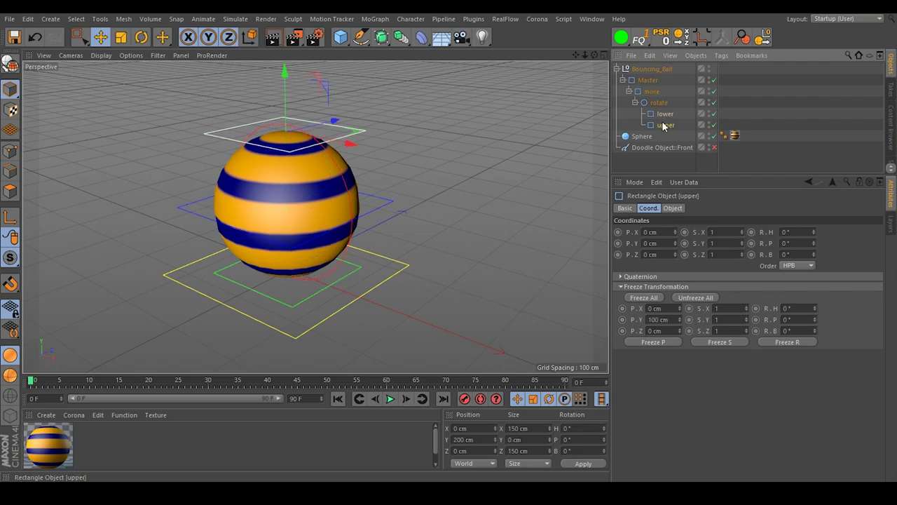
click(750, 110)
scroll(395, 211, down, 3)
scroll(378, 200, up, 2)
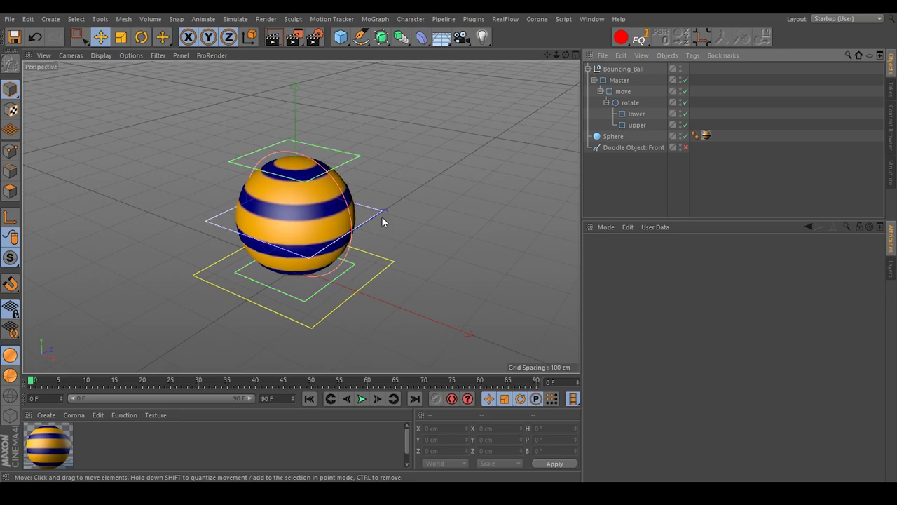
Step: Add a Squash & Stretch deformer and make it a child of the sphere
click(426, 36)
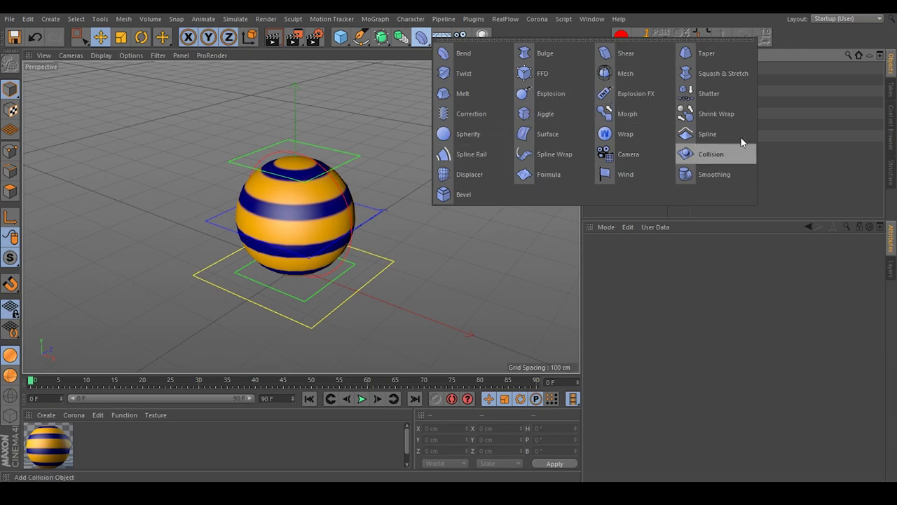
click(710, 76)
drag(635, 70, 621, 135)
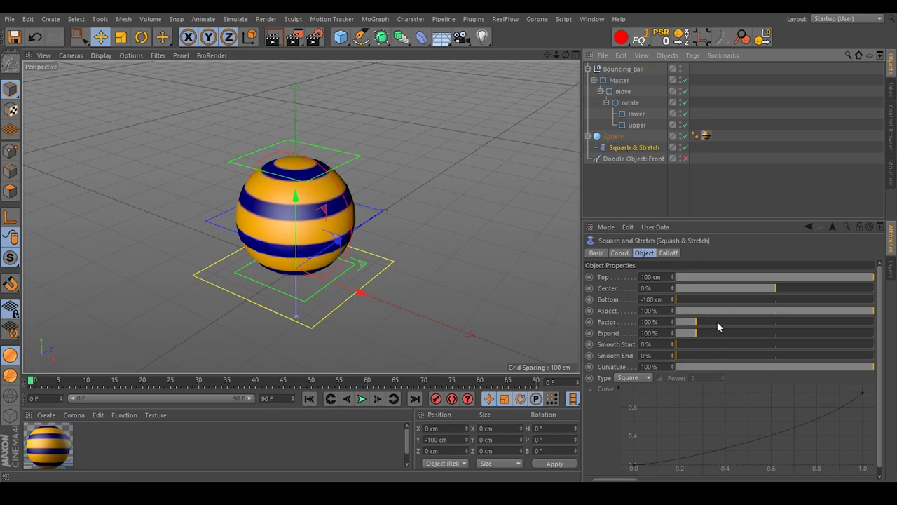
Step: Try out the Squash & Stretch deformer's Factor, including 113%, and return it to 100%
drag(697, 321, 728, 317)
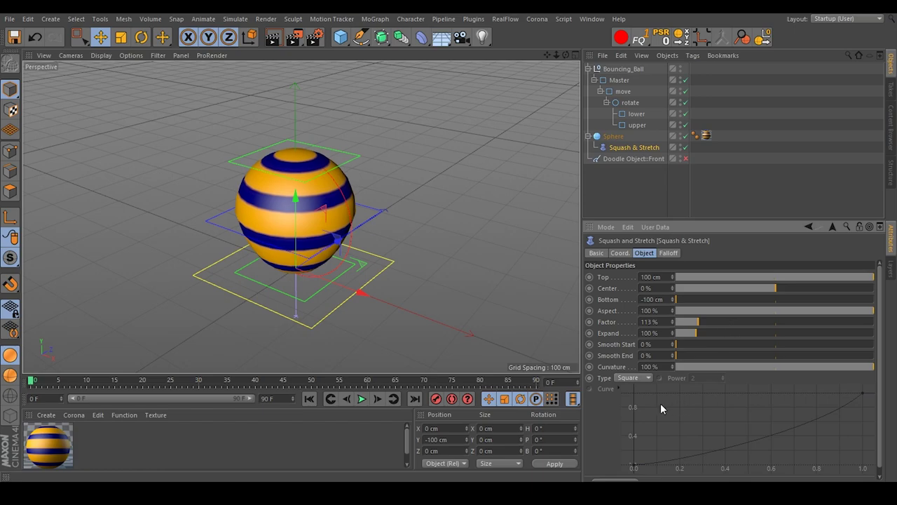
scroll(631, 405, down, 1)
scroll(604, 418, up, 1)
mouse_move(699, 325)
mouse_down()
mouse_move(708, 323)
mouse_move(697, 325)
mouse_up()
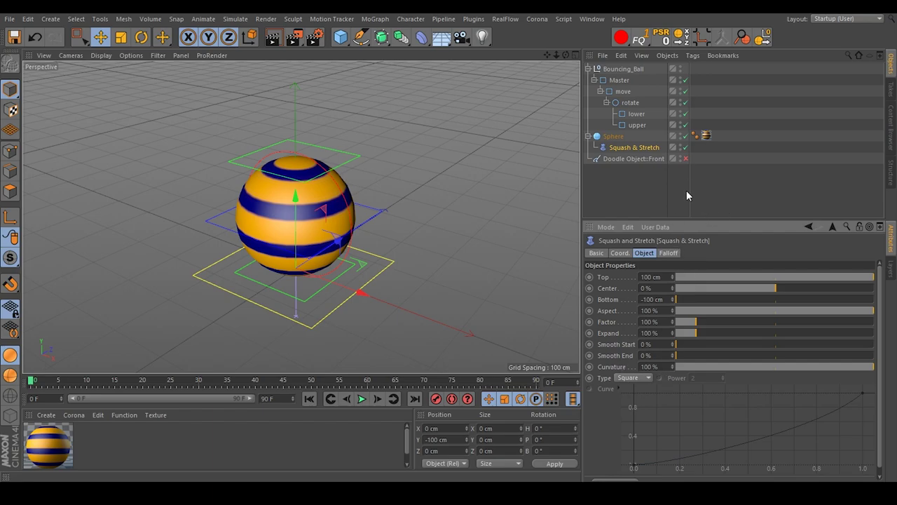
Step: Delete the Squash & Stretch deformer from the sphere
click(649, 180)
click(637, 149)
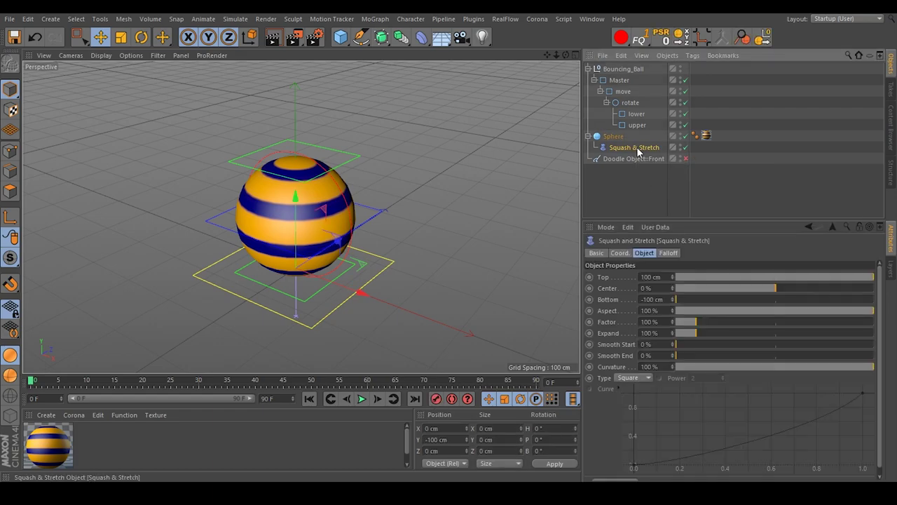
key(Delete)
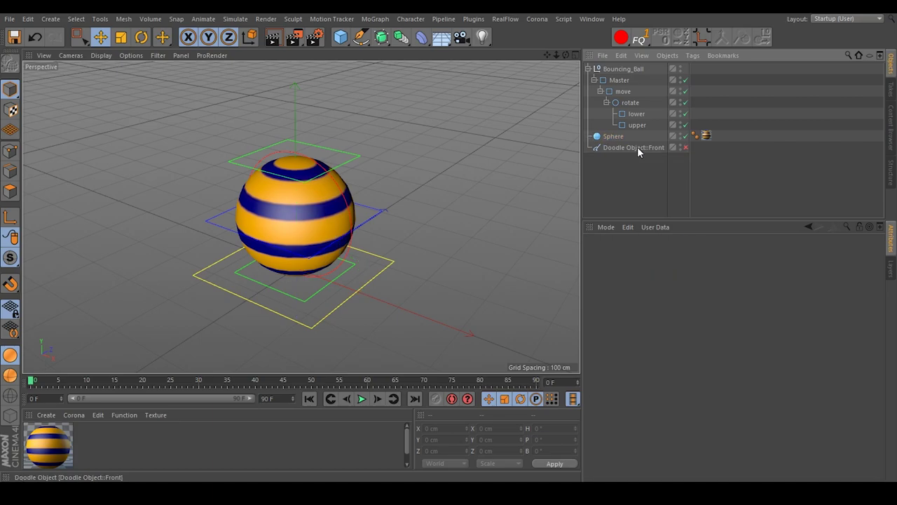
Step: Add an FFD deformer as a child of the sphere
alt+drag(299, 176, 553, 177)
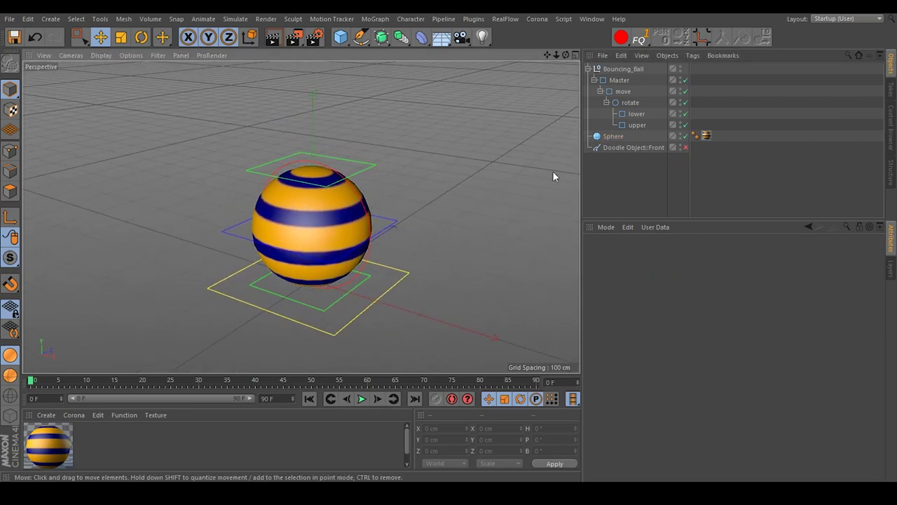
click(614, 137)
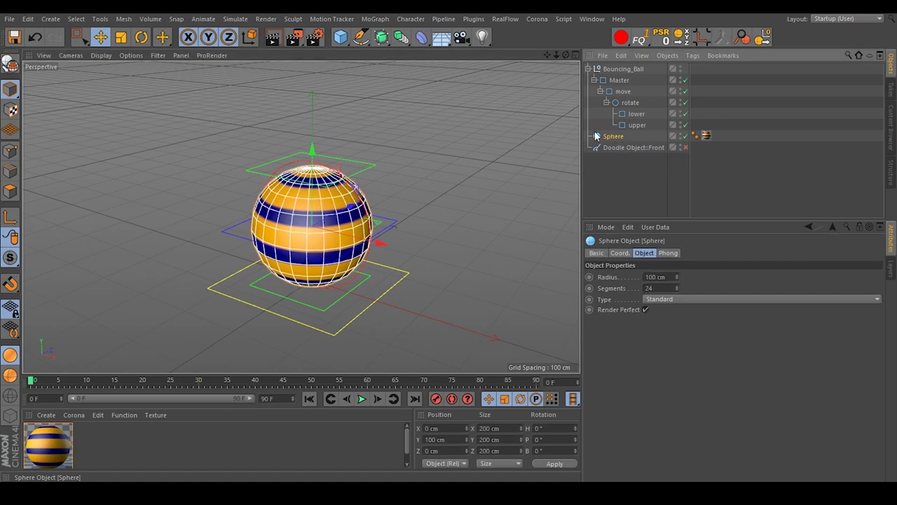
click(421, 37)
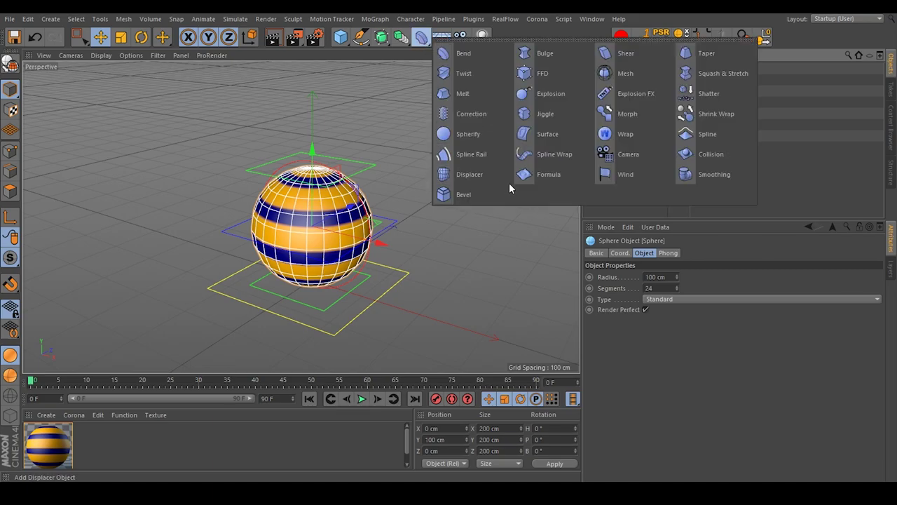
shift+click(541, 73)
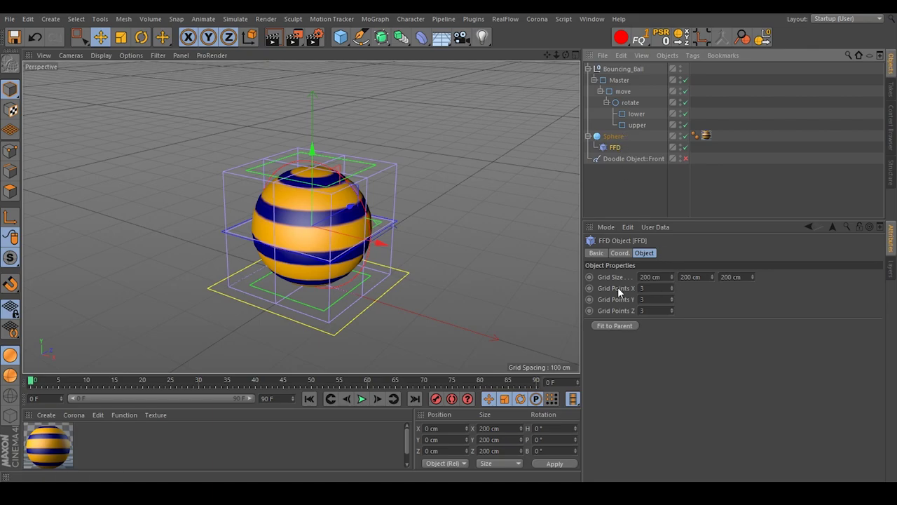
Step: Set the FFD deformer's grid points to 2 in X, Y and Z
click(672, 290)
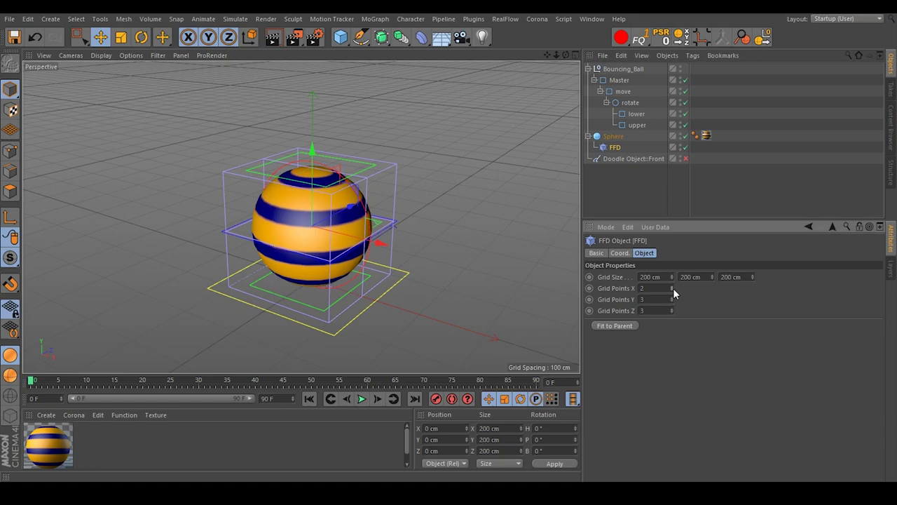
click(671, 300)
click(671, 312)
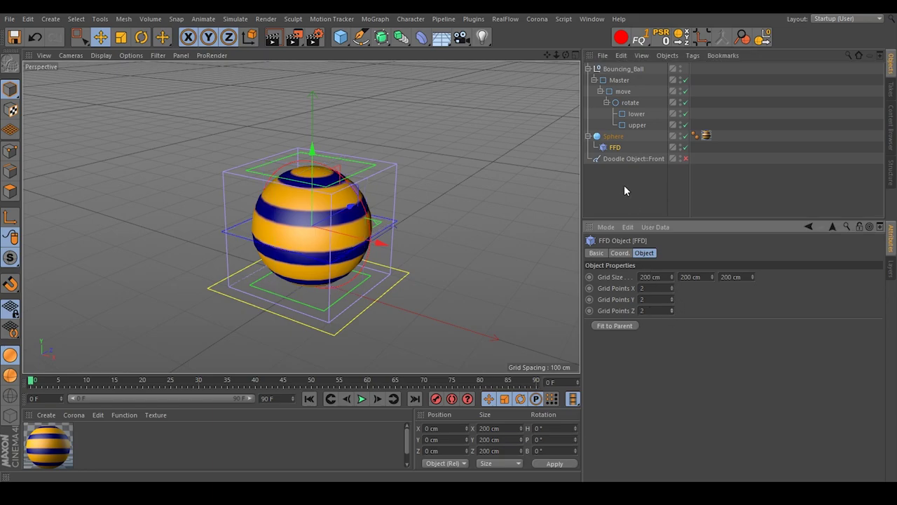
Step: Switch to point mode and select the four upper corner points of the FFD cage
alt+drag(329, 155, 393, 175)
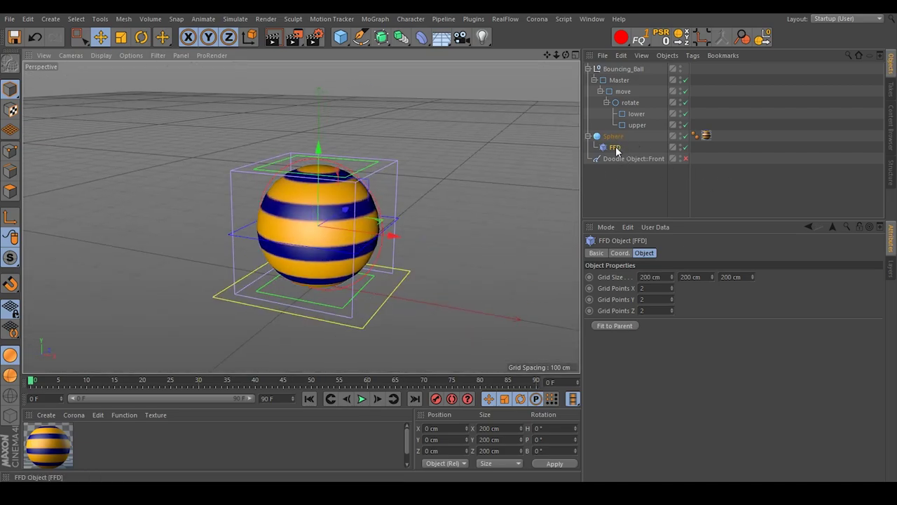
alt+drag(320, 172, 231, 168)
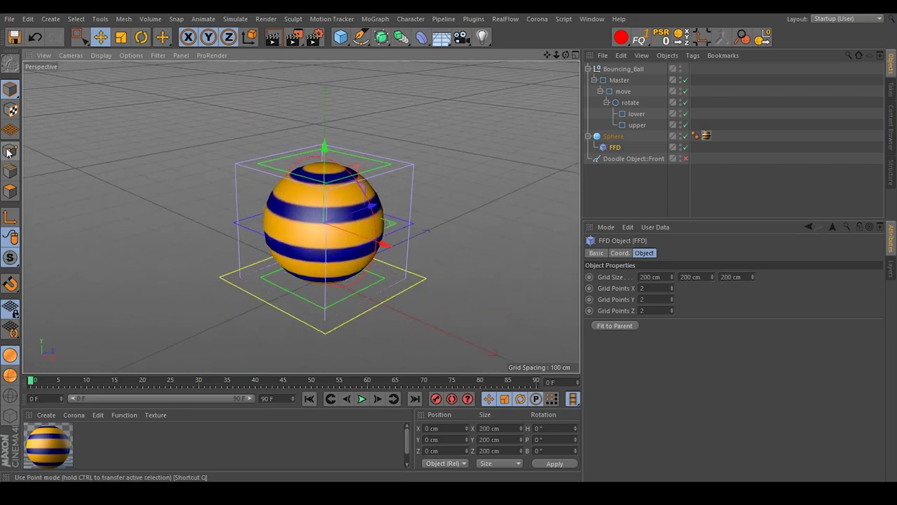
click(17, 148)
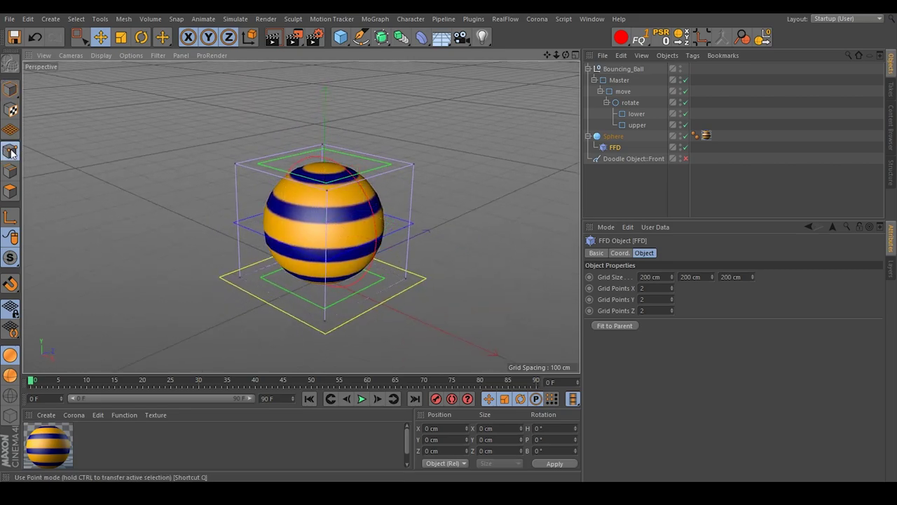
click(237, 164)
shift+click(329, 189)
shift+click(413, 166)
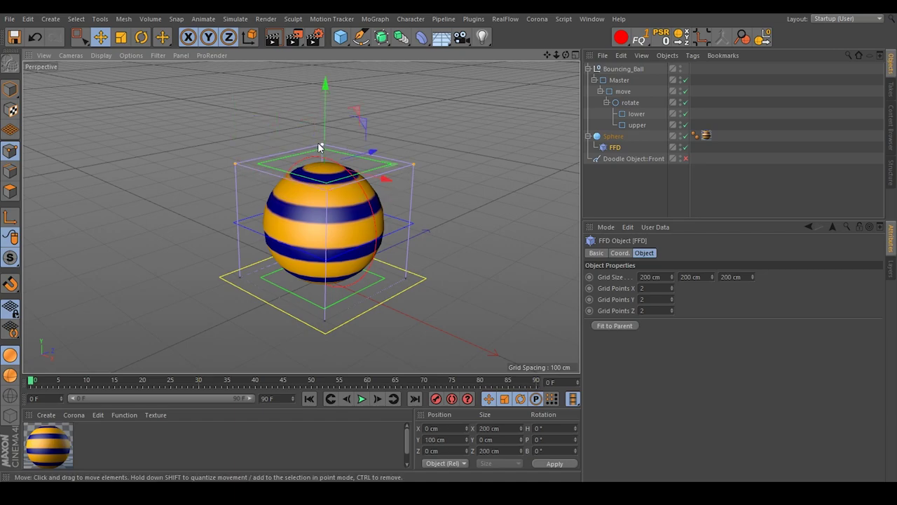
Step: Try stretching the ball by raising the upper FFD points to about Y 207 cm and scaling them inward
alt+drag(302, 184, 348, 194)
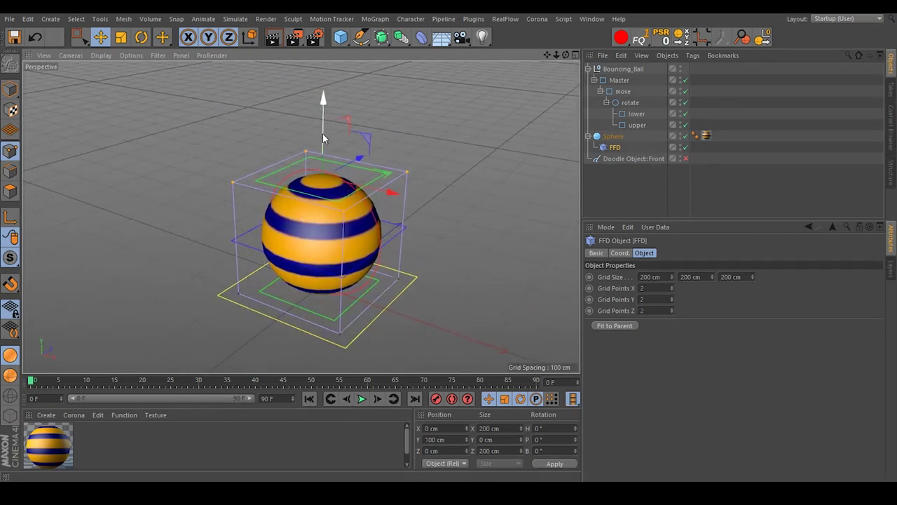
drag(323, 139, 323, 65)
alt+middle_drag(356, 172, 357, 237)
scroll(356, 237, down, 5)
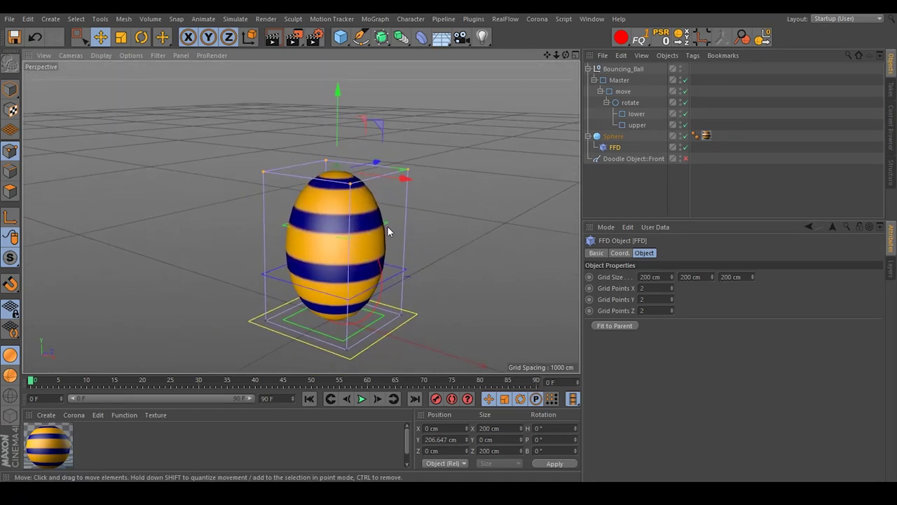
key(t)
drag(492, 110, 298, 187)
Step: Try narrowing the ball's base by selecting the four lower FFD points and scaling them in to about 103 cm
click(271, 322)
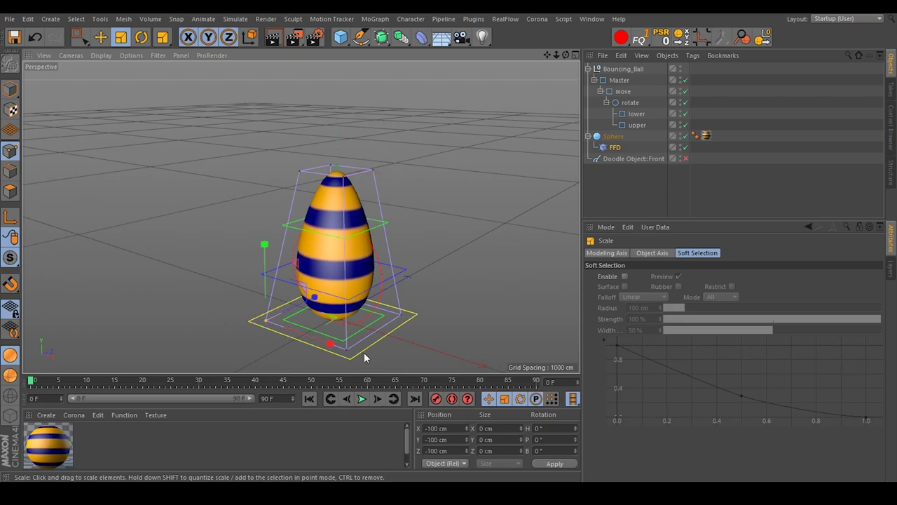
shift+click(350, 351)
shift+click(413, 315)
alt+drag(403, 315, 492, 276)
alt+middle_drag(264, 352, 406, 305)
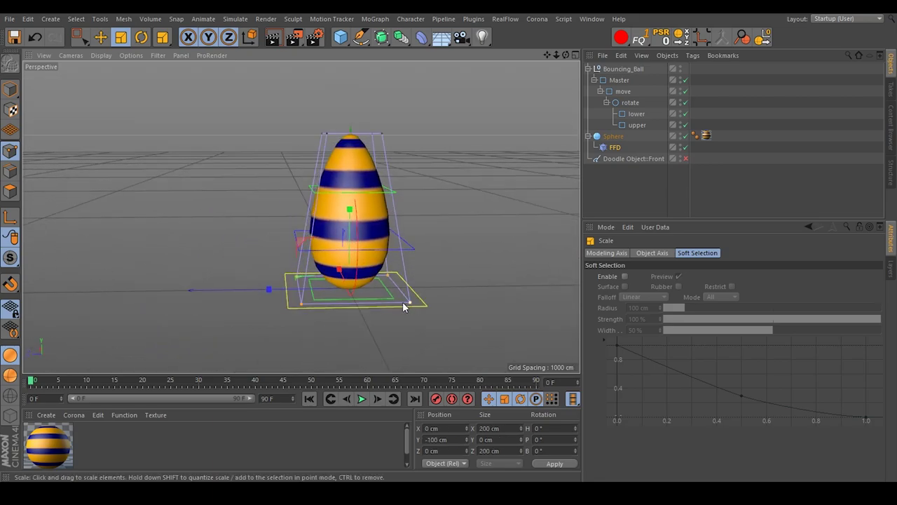
scroll(406, 294, up, 3)
drag(497, 188, 300, 253)
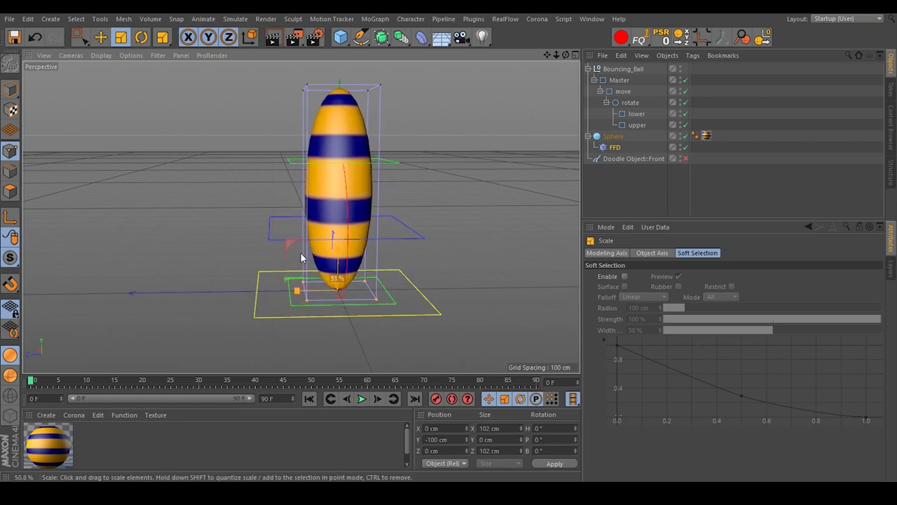
alt+drag(369, 245, 333, 205)
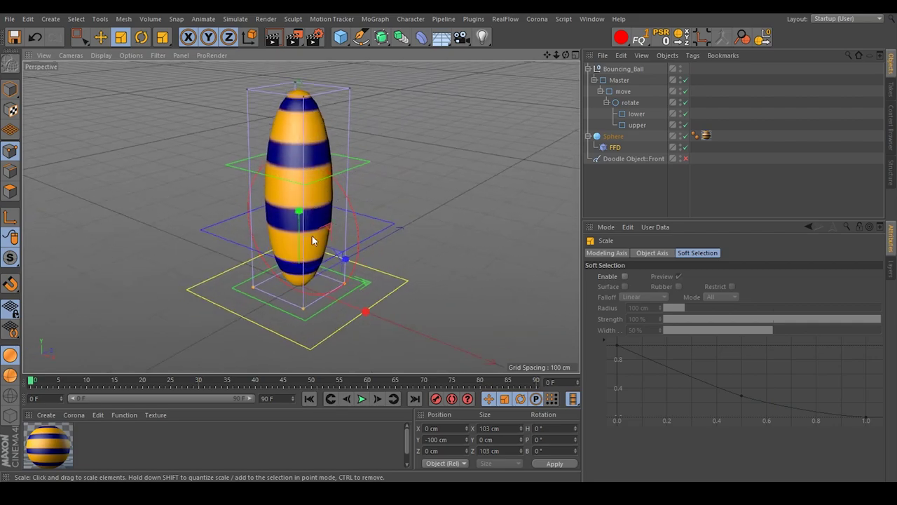
Step: Undo the scaling of the lower and upper FFD points, back to the raised upper points
click(34, 39)
click(35, 39)
click(34, 39)
click(34, 39)
click(35, 38)
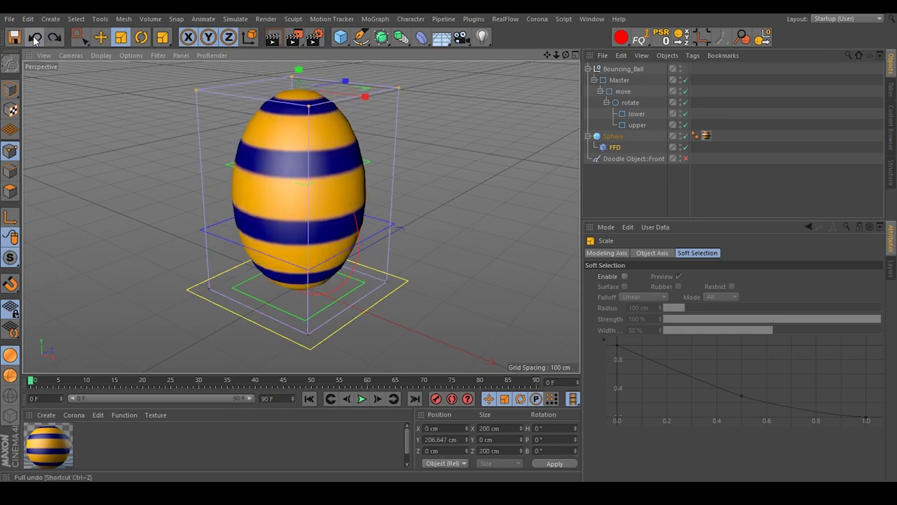
Step: Try squashing the ball by lowering the upper FFD points to about Y -49 cm and scaling them
click(100, 37)
drag(298, 70, 303, 243)
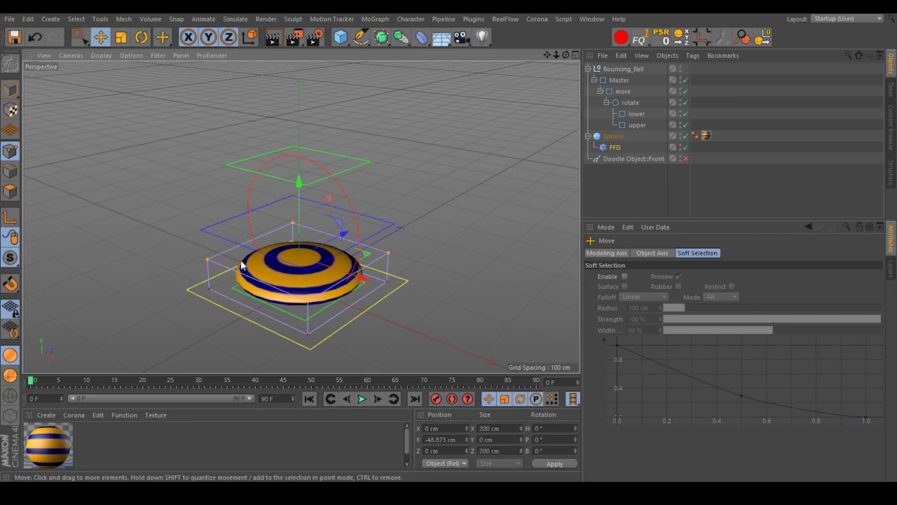
click(121, 37)
drag(221, 234, 337, 213)
Step: Undo the squash and stretch tests on the upper FFD points to restore the round ball
click(35, 37)
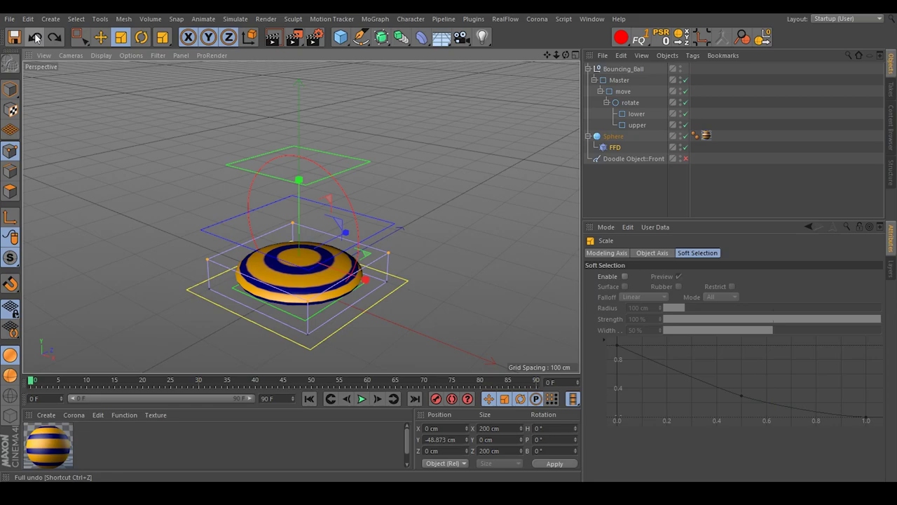
click(35, 37)
click(35, 37)
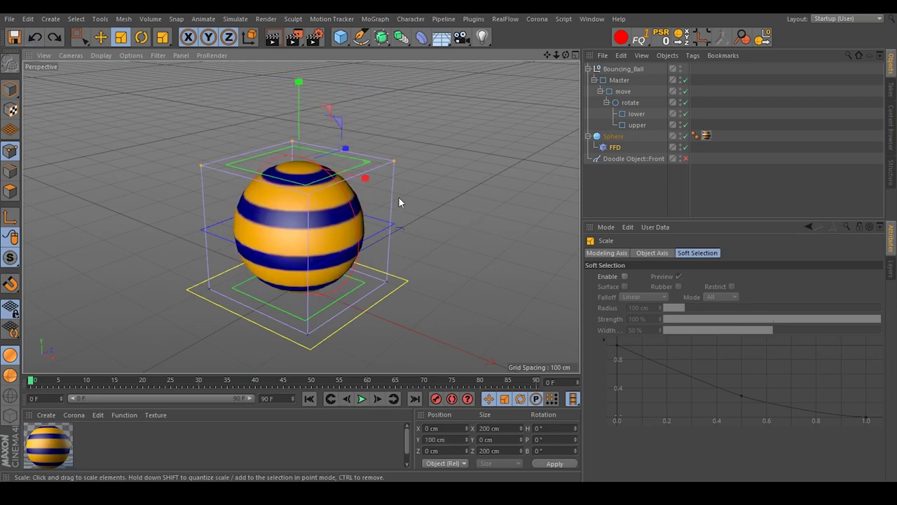
alt+drag(352, 199, 375, 202)
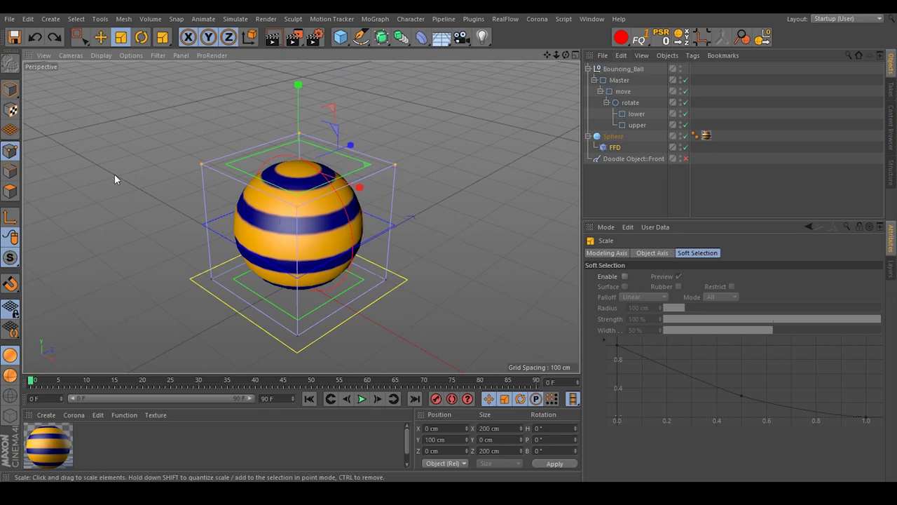
click(203, 172)
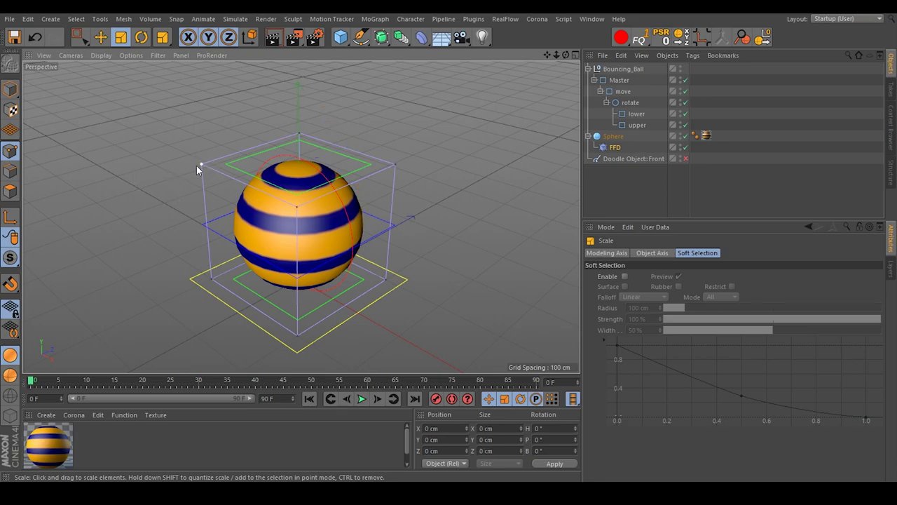
click(200, 165)
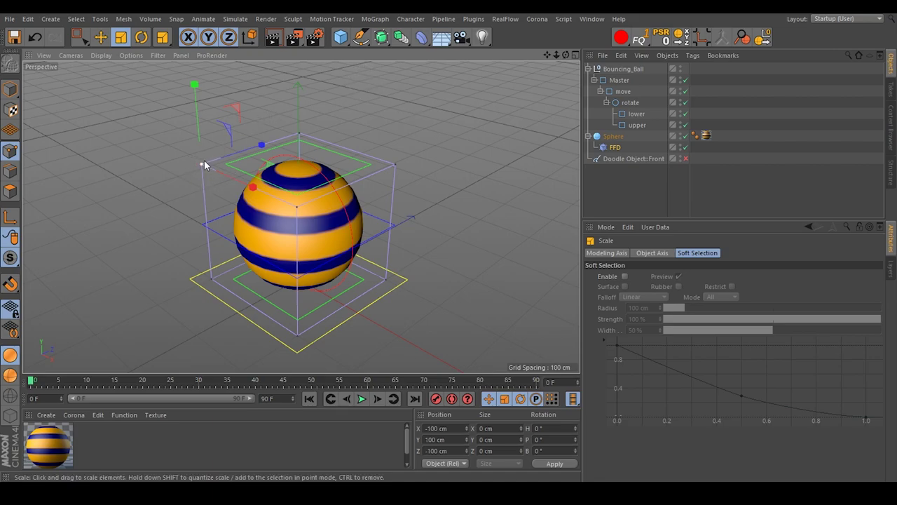
click(438, 83)
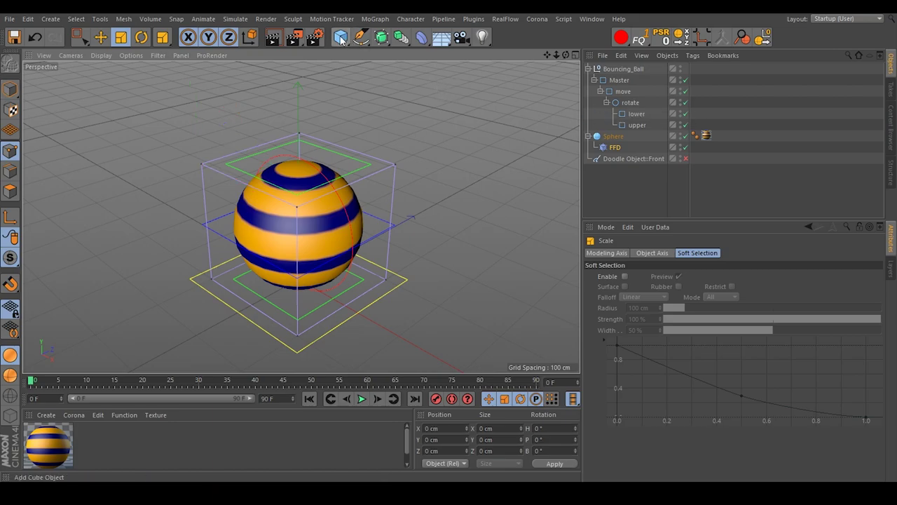
Step: Add a null object and snap it onto the upper FFD corner point at X -100, Z -100 cm
click(342, 38)
click(383, 57)
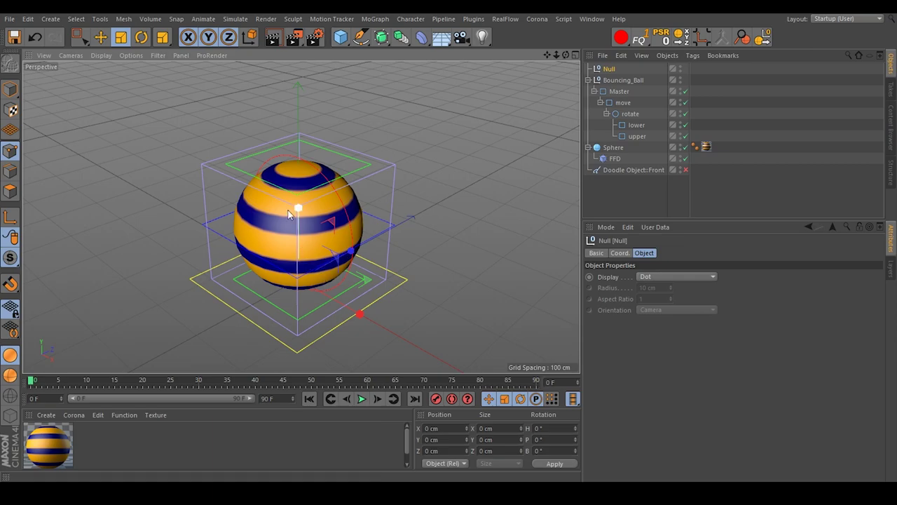
click(101, 38)
drag(301, 221, 302, 166)
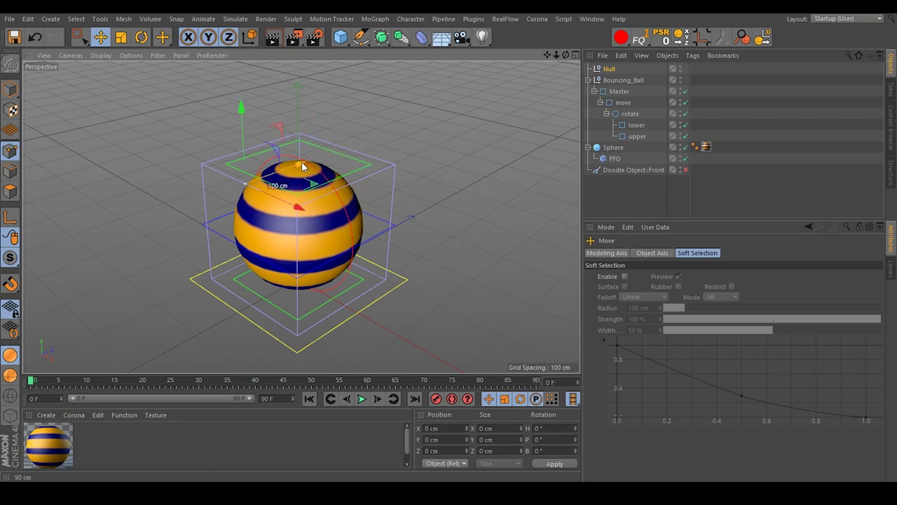
drag(303, 213, 202, 167)
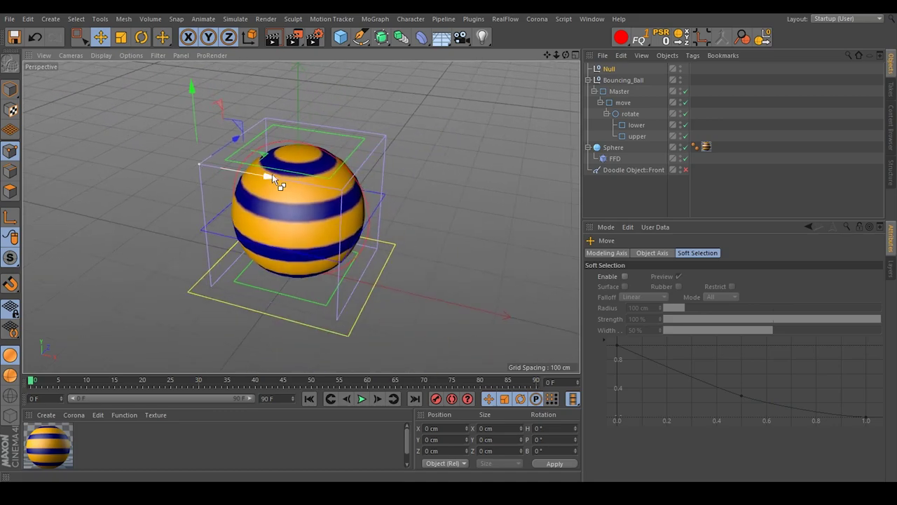
Step: Duplicate the null onto the adjacent upper corner, and duplicate both nulls onto the two remaining upper FFD corners
ctrl+drag(270, 177, 408, 208)
alt+drag(351, 189, 388, 194)
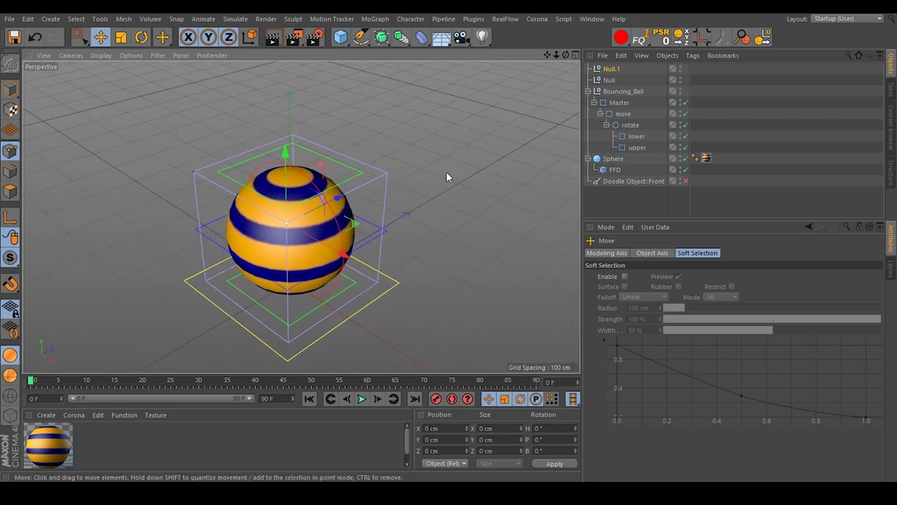
shift+click(627, 82)
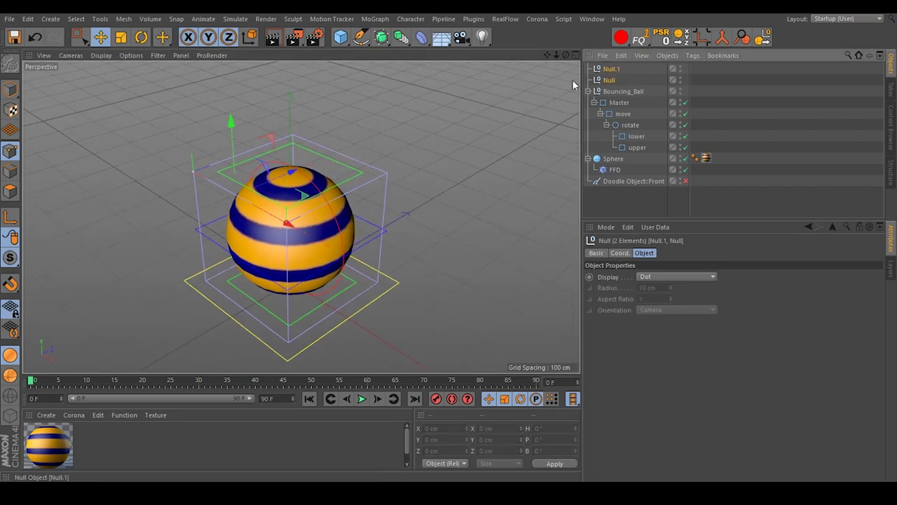
ctrl+drag(301, 176, 387, 132)
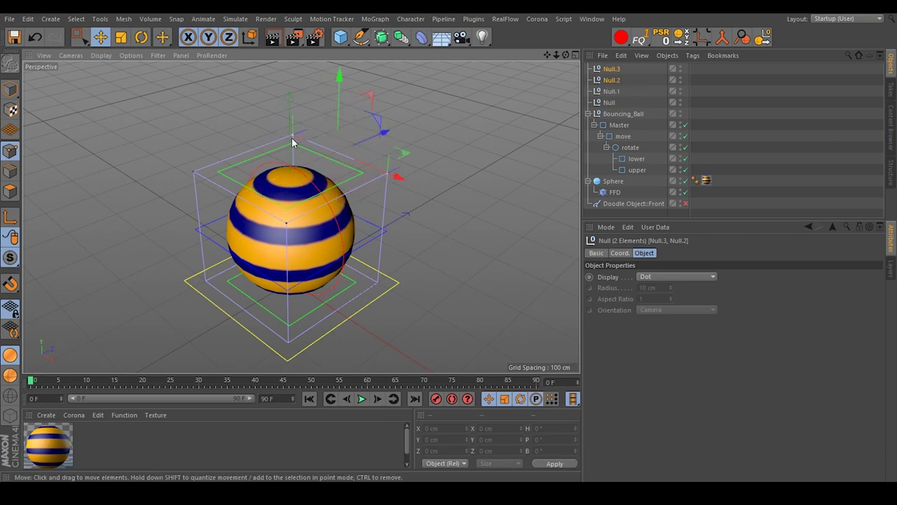
click(771, 99)
Step: Look up the point numbers of the four upper FFD corner points in the deformer's point list
alt+drag(333, 176, 376, 159)
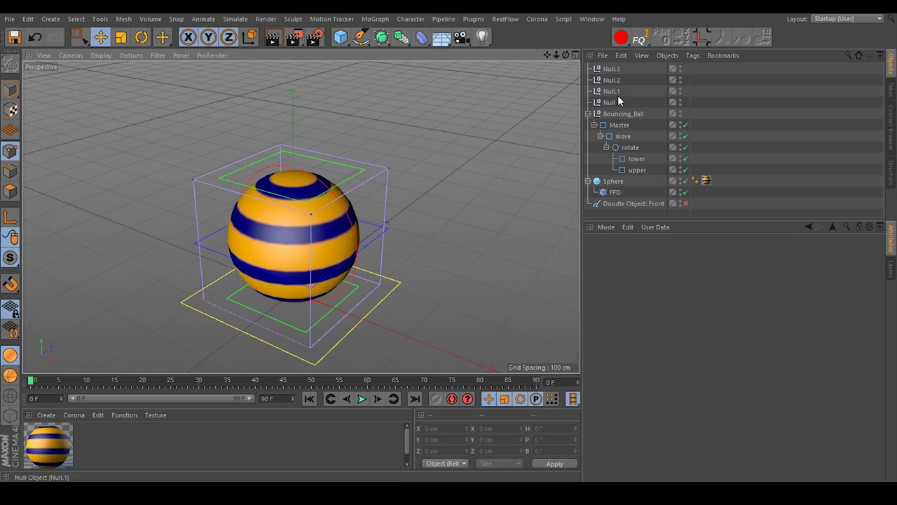
click(615, 194)
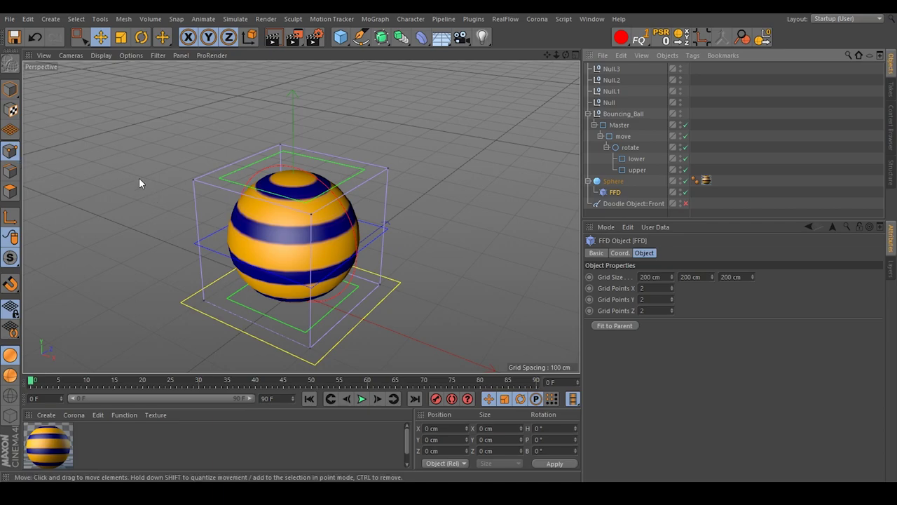
click(194, 181)
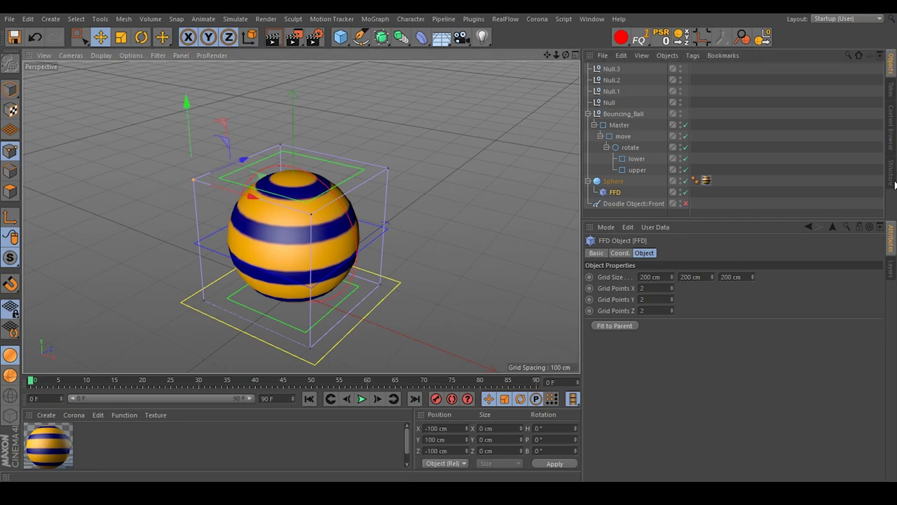
click(891, 171)
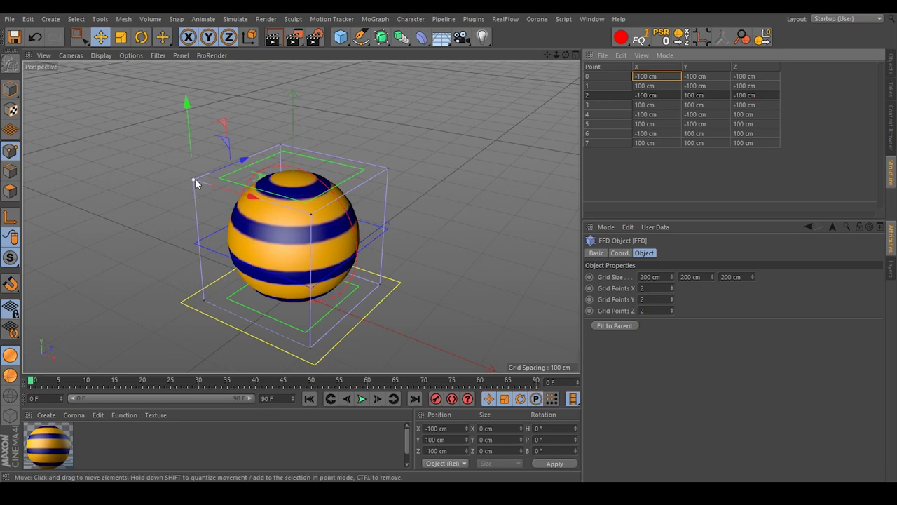
click(311, 216)
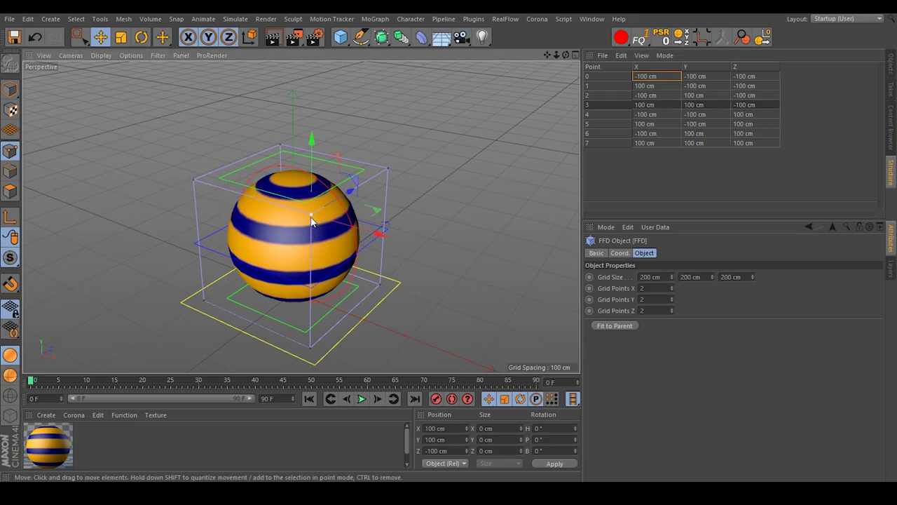
click(389, 170)
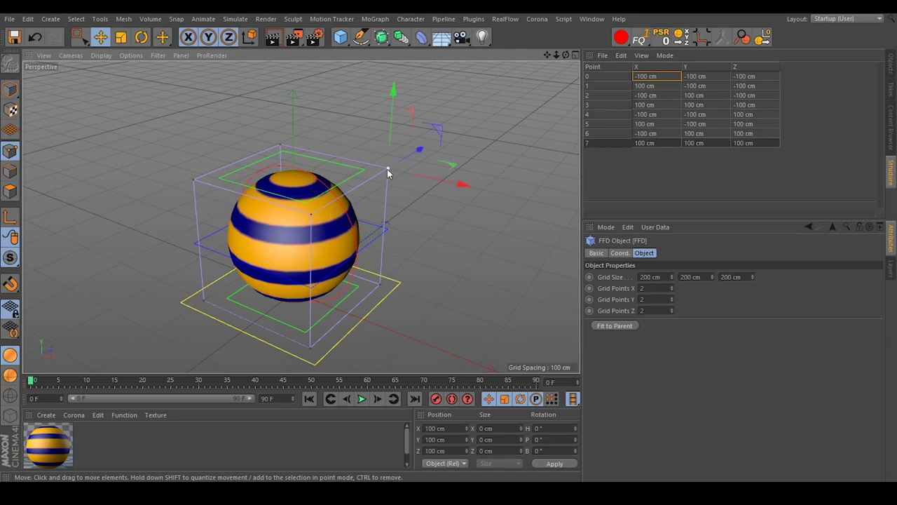
click(279, 147)
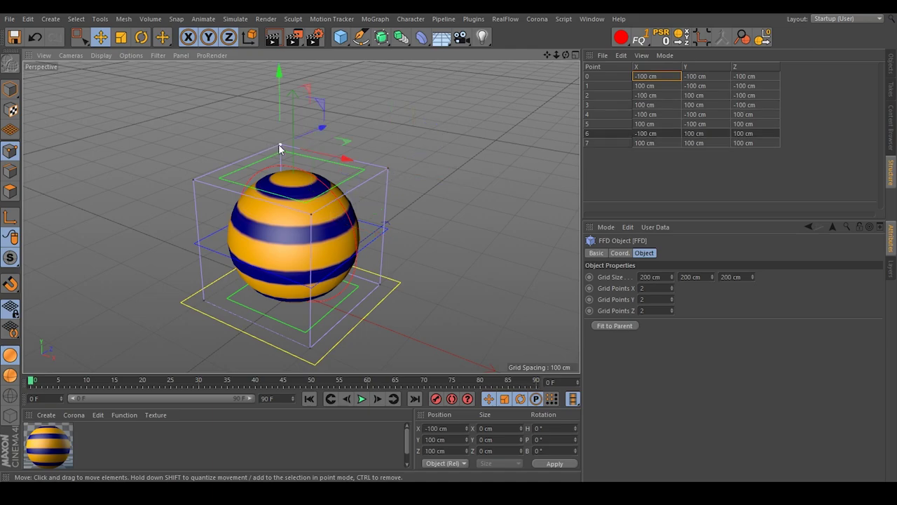
click(310, 214)
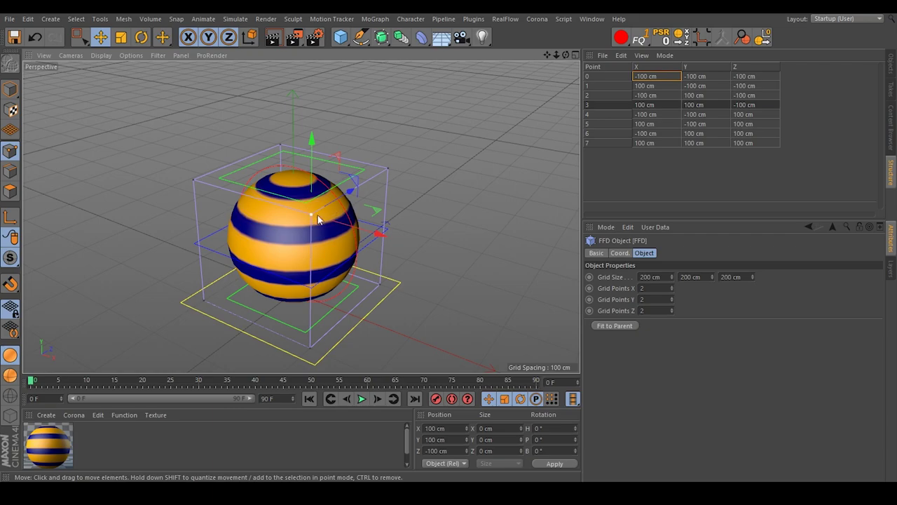
click(388, 170)
click(280, 144)
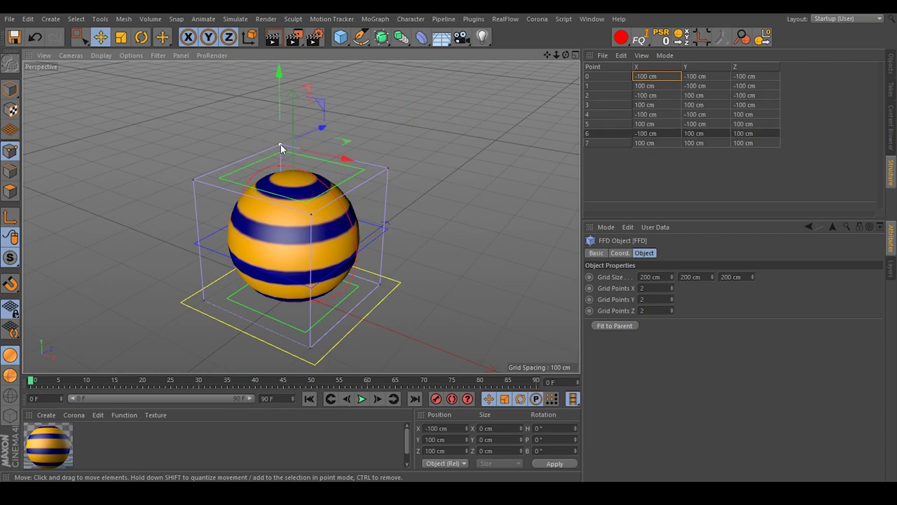
click(891, 67)
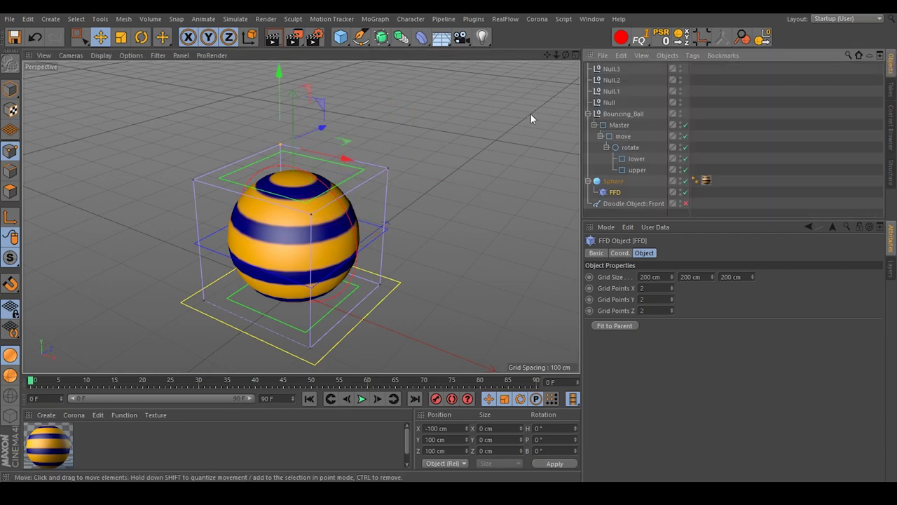
Step: Rename the four upper corner nulls 2, 3, 7 and 6 to match their FFD point numbers
click(610, 103)
double_click(610, 103)
text(2)
double_click(612, 91)
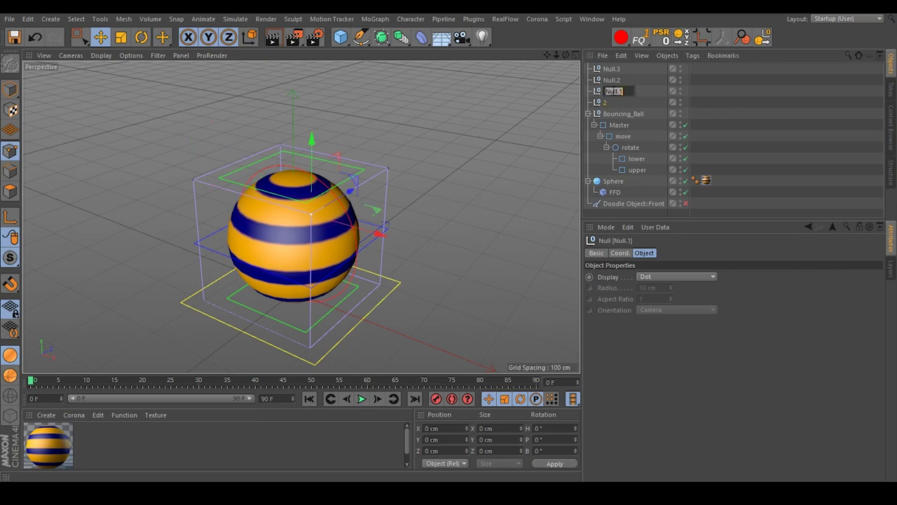
text(3)
key(Return)
click(612, 80)
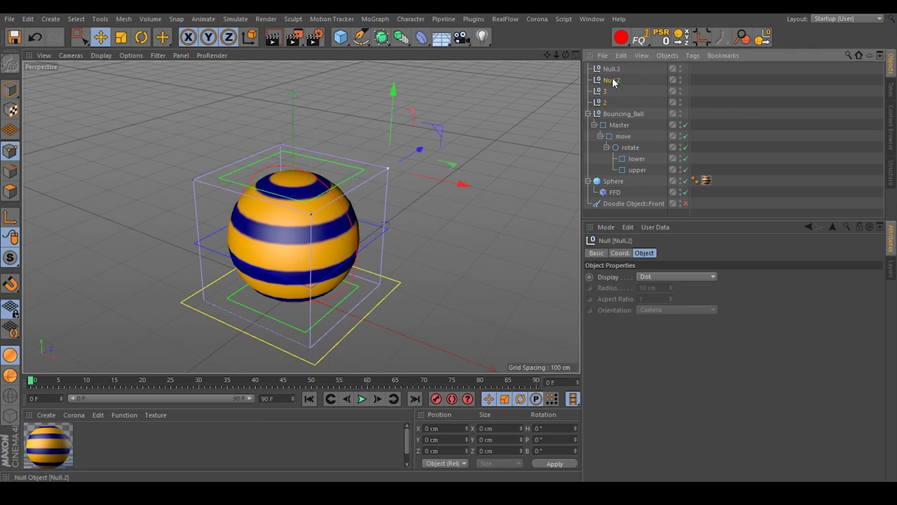
double_click(612, 80)
text(7)
key(Return)
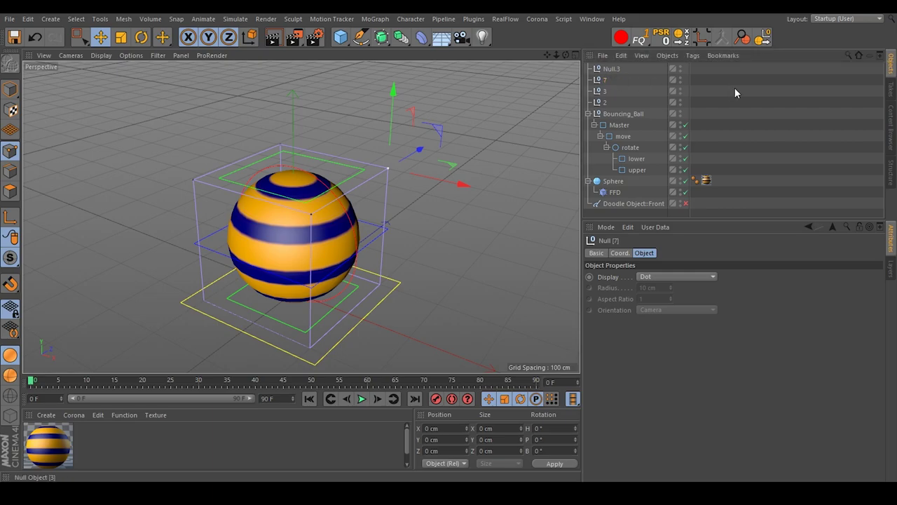
double_click(620, 68)
text(6)
key(Return)
Step: Duplicate the four upper nulls together and snap the copies down onto the lower FFD corner points
shift+click(619, 103)
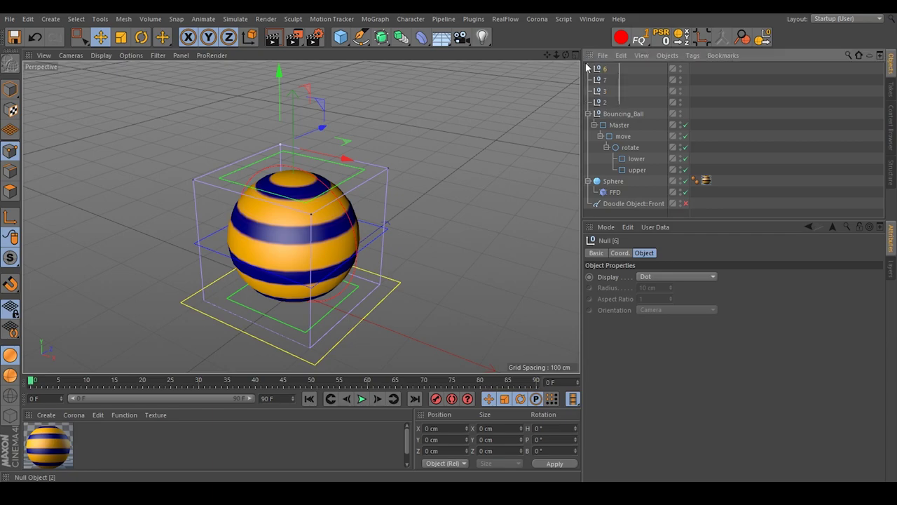
alt+drag(322, 274, 318, 112)
ctrl+drag(301, 74, 297, 200)
alt+drag(295, 270, 312, 256)
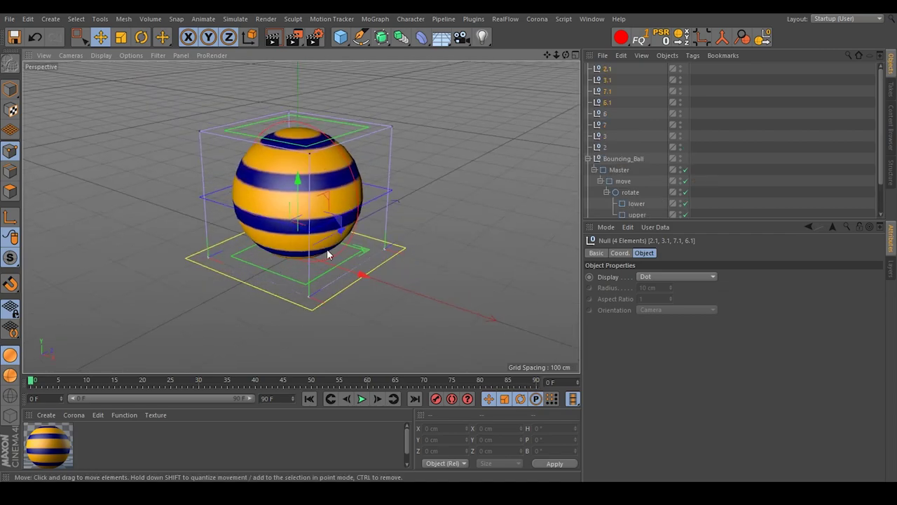
Step: Look up the point numbers of the lower FFD corners and identify which duplicated null sits on each one
drag(743, 221, 743, 280)
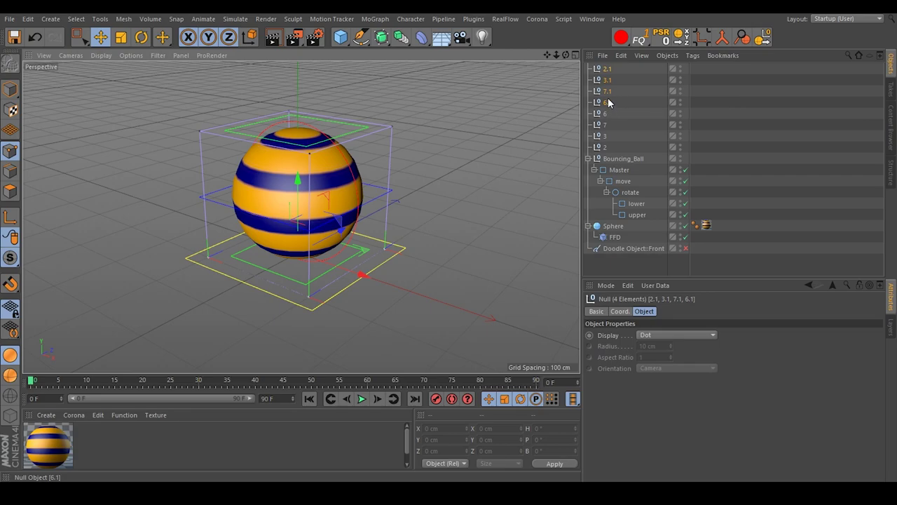
click(821, 104)
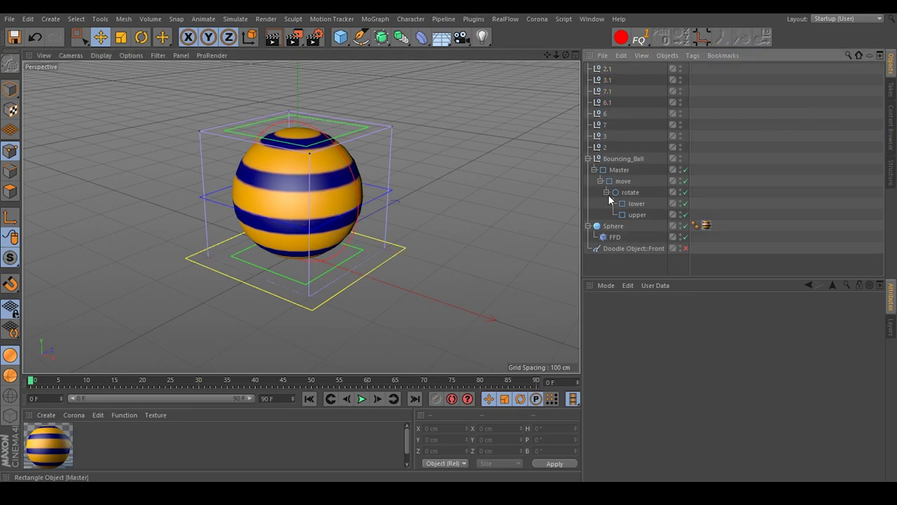
click(615, 237)
click(208, 256)
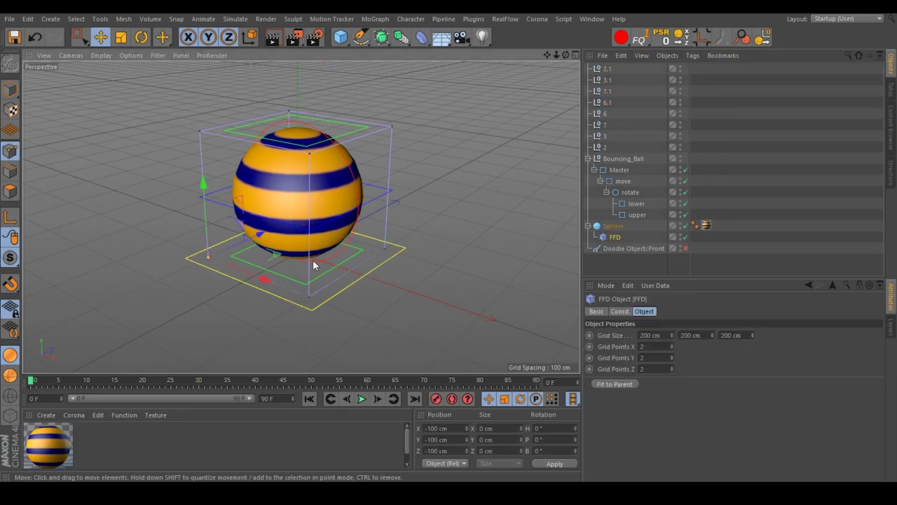
click(890, 168)
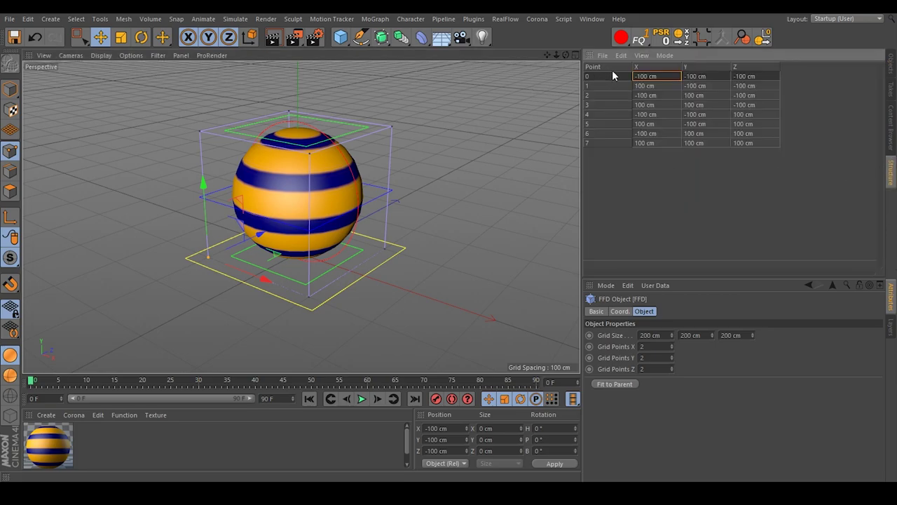
click(309, 297)
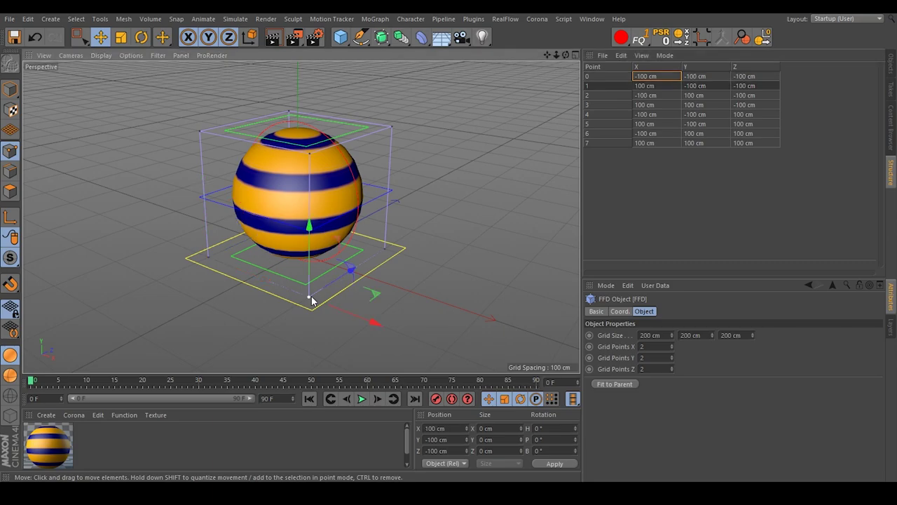
click(385, 248)
alt+drag(327, 226, 201, 291)
click(196, 264)
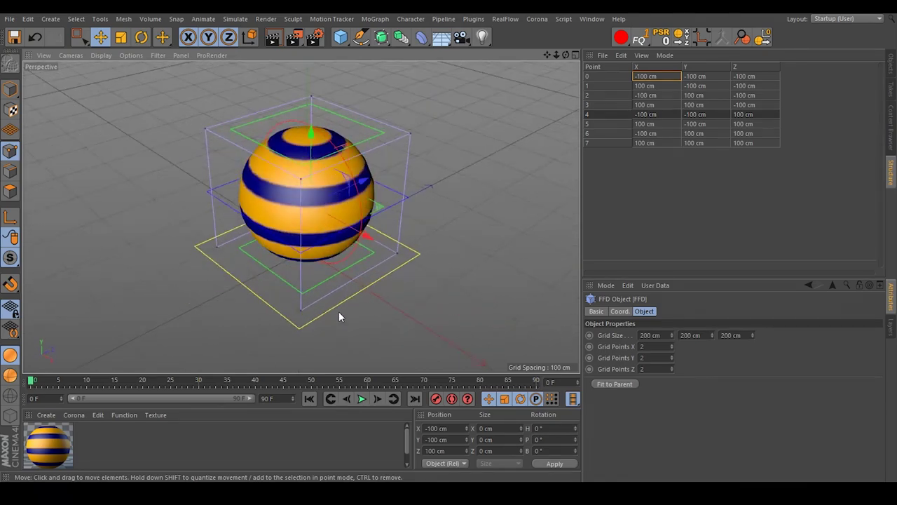
click(891, 63)
click(607, 104)
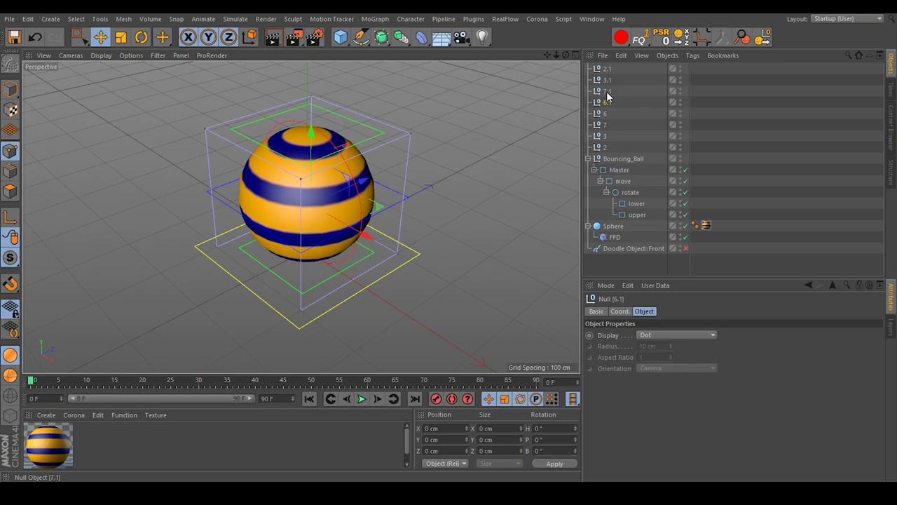
click(607, 92)
click(607, 81)
click(609, 70)
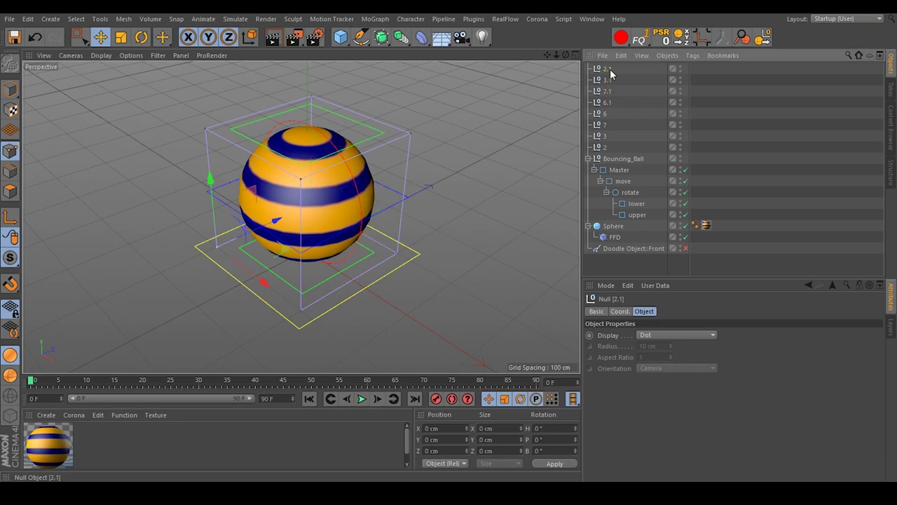
Step: Rename the duplicated lower nulls 2.1, 3.1, 7.1 and 6.1 as 0, 1, 5 and 4, and clear the selection
double_click(608, 70)
text(0)
key(Return)
double_click(609, 81)
text(1)
key(Return)
double_click(608, 92)
text(5)
key(Return)
double_click(609, 103)
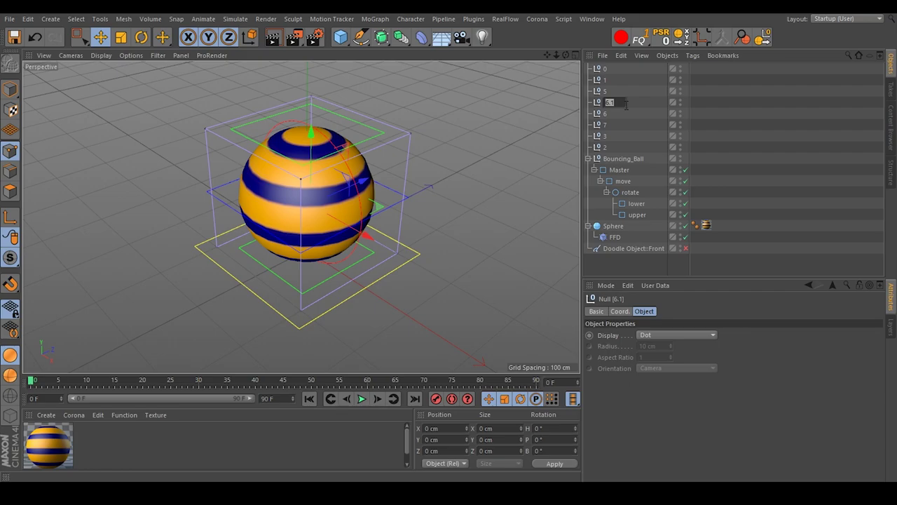
text(4)
key(Return)
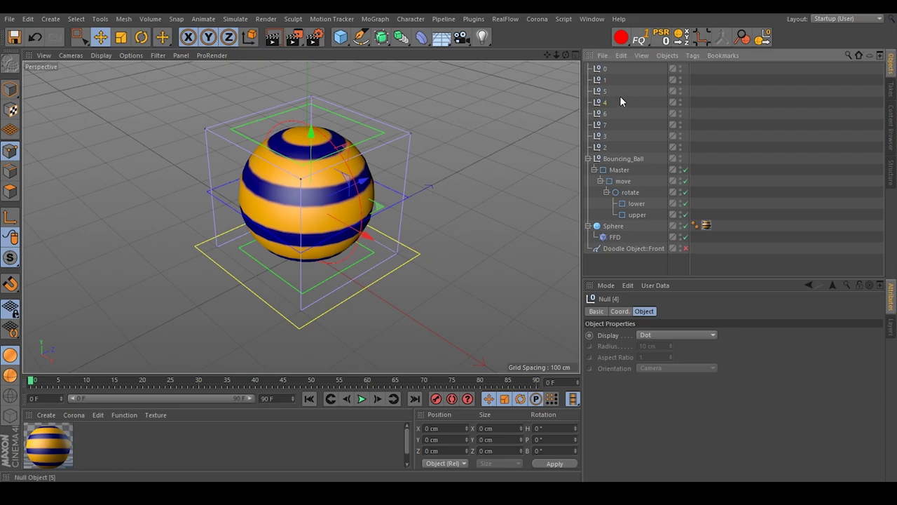
click(474, 164)
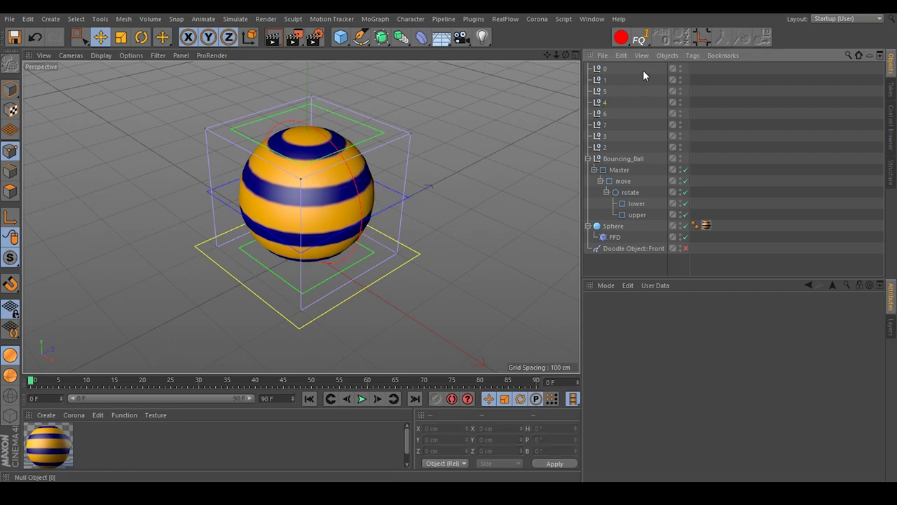
Step: Add an XPresso tag to the Sphere object
alt+drag(328, 139, 478, 186)
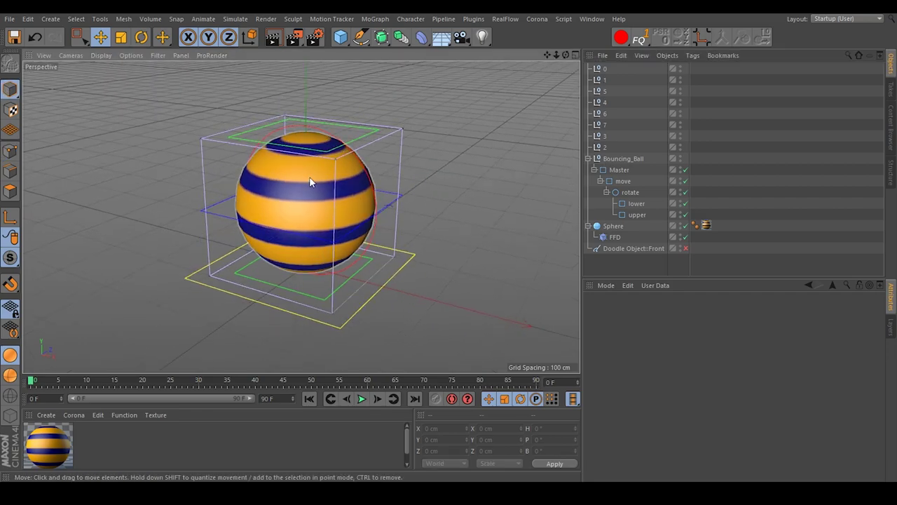
alt+drag(354, 186, 335, 189)
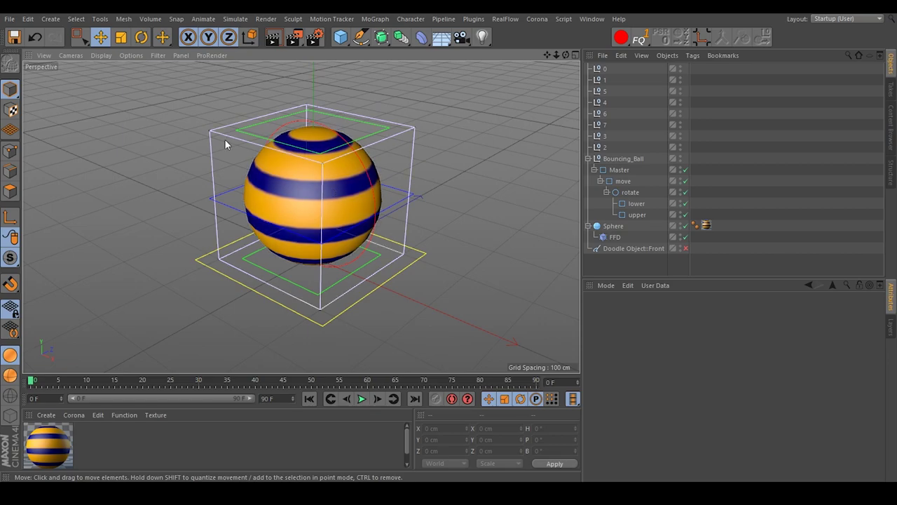
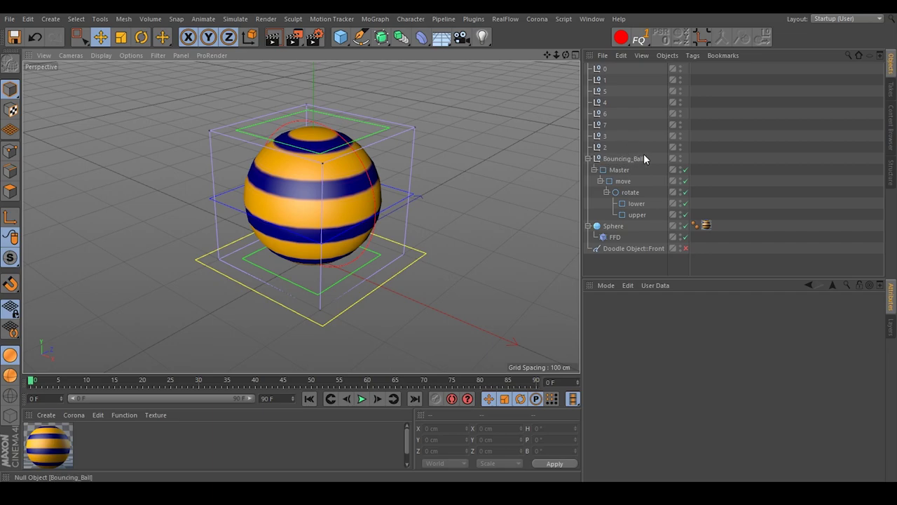
right_click(616, 227)
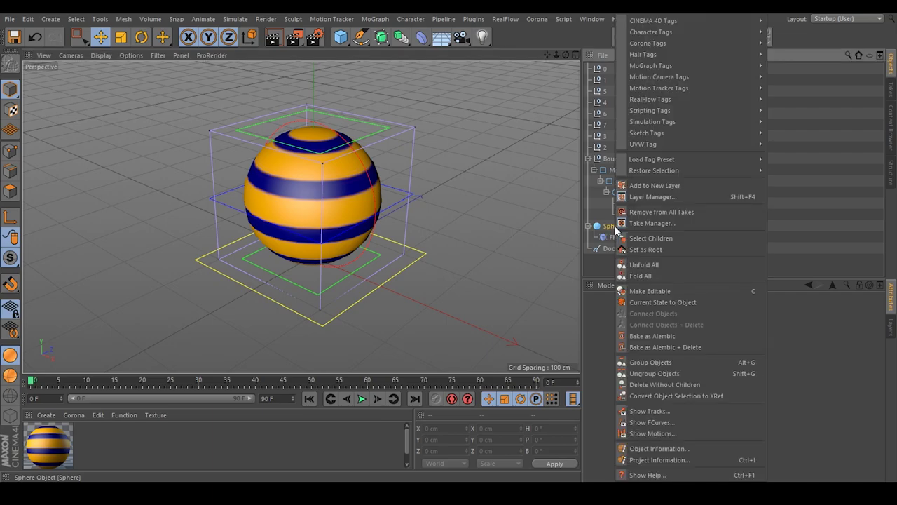
mouse_move(705, 18)
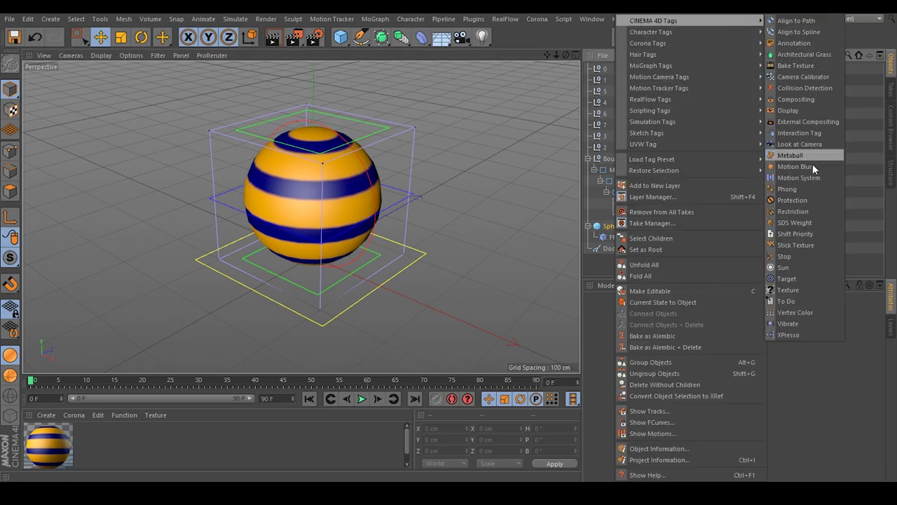
click(805, 335)
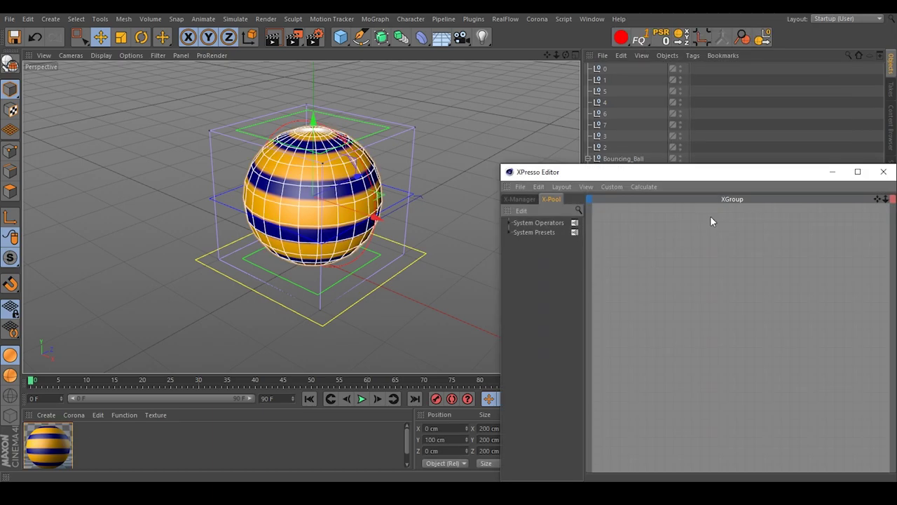
Step: Move the XPresso Editor clear of the object list and add the FFD deformer to the graph as a node
drag(678, 174, 282, 174)
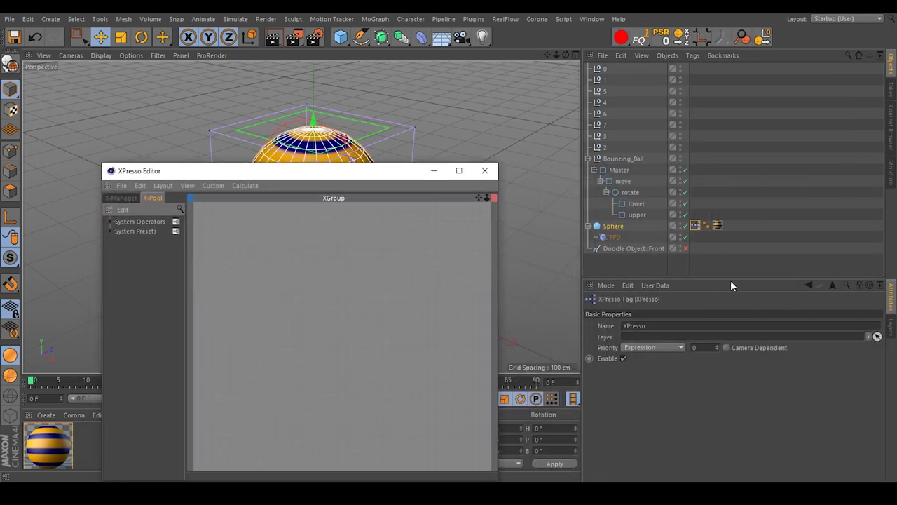
drag(340, 180, 309, 227)
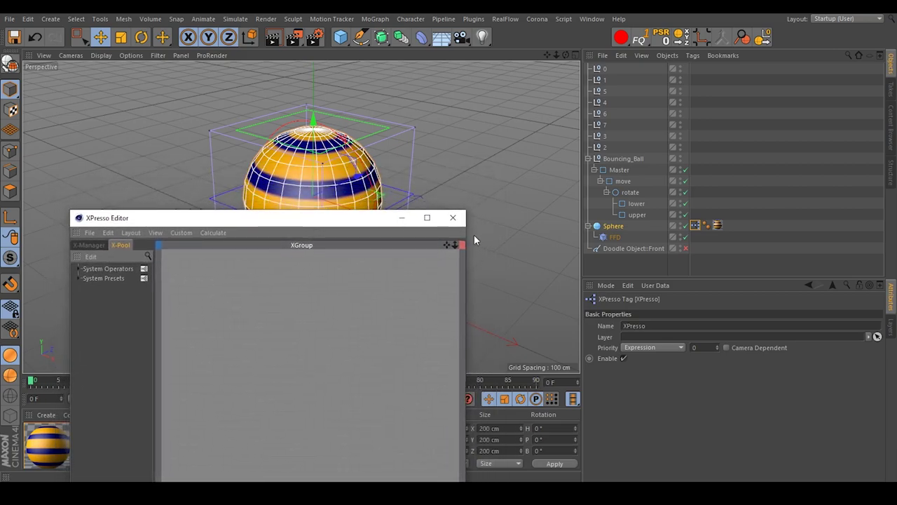
click(616, 237)
drag(617, 238, 281, 345)
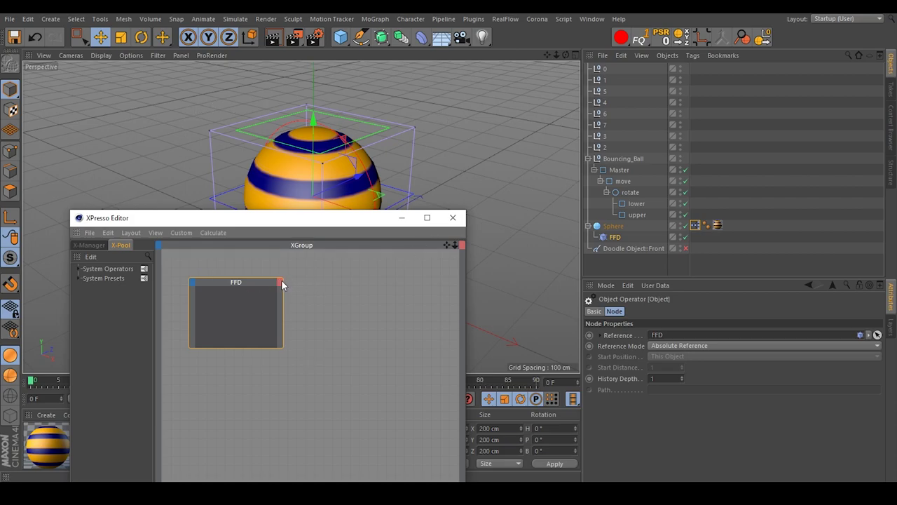
Step: Expose the FFD node's Object output, then add an XPresso Point node beside it and enlarge the node so its ports are readable
click(281, 281)
click(312, 334)
right_click(316, 284)
mouse_move(344, 293)
mouse_move(437, 298)
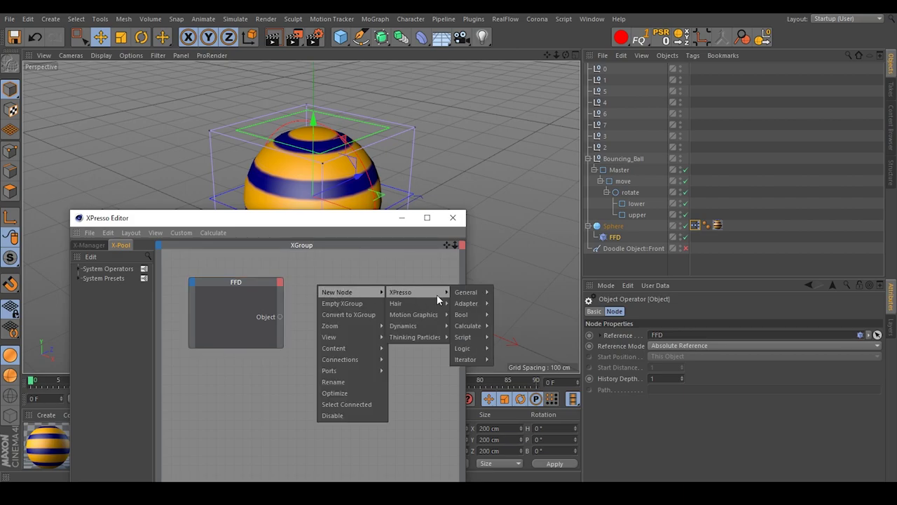
mouse_move(465, 297)
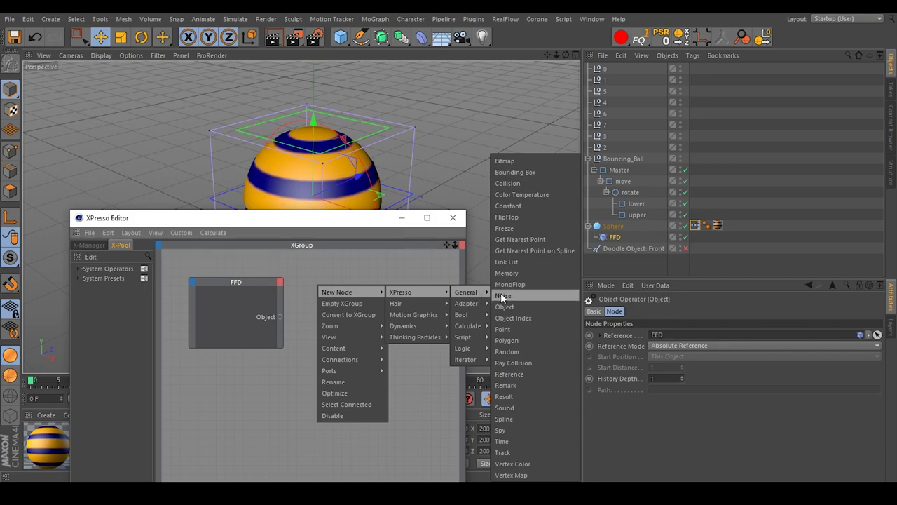
click(514, 329)
drag(298, 280, 346, 330)
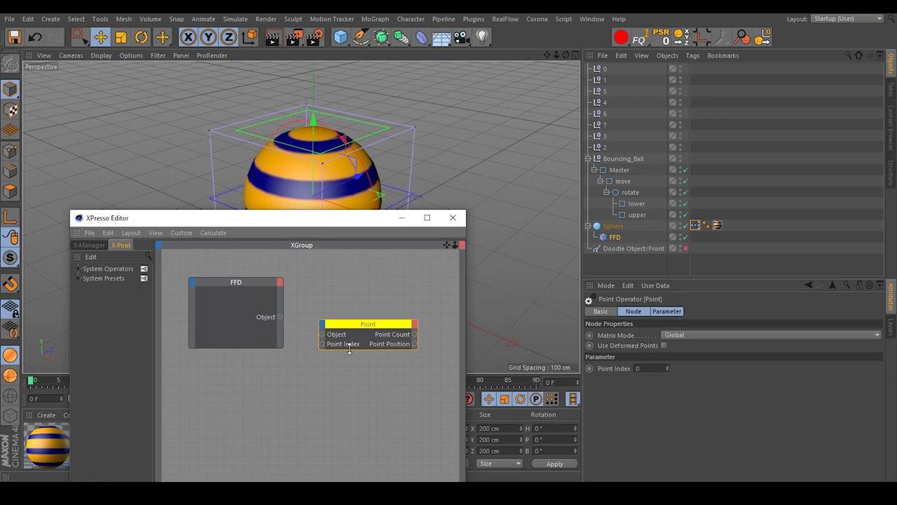
drag(349, 349, 350, 372)
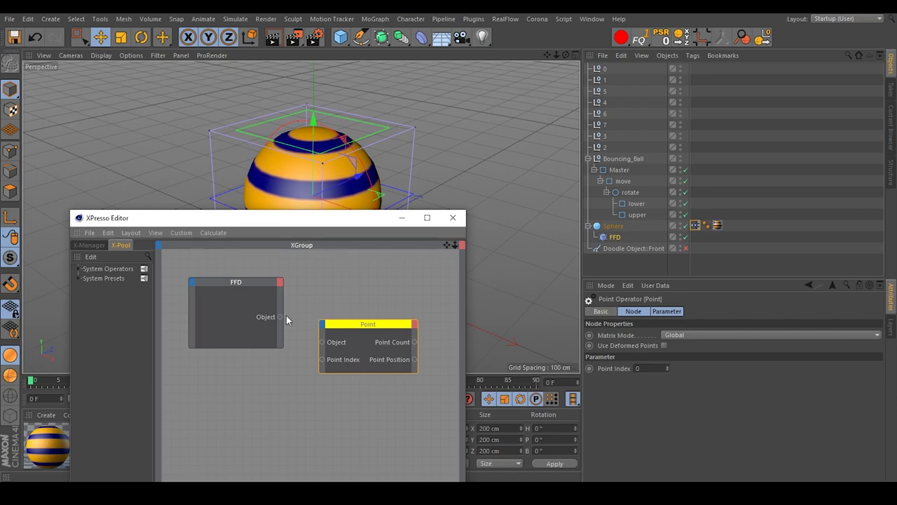
Step: Connect the FFD's Object output to the Point node's Object input and add a Point Position input to the Point node
drag(279, 317, 322, 345)
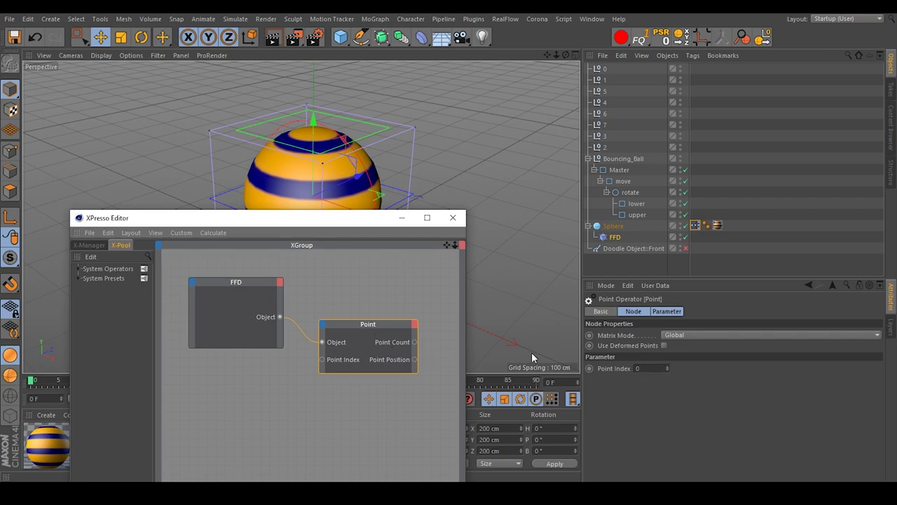
click(322, 325)
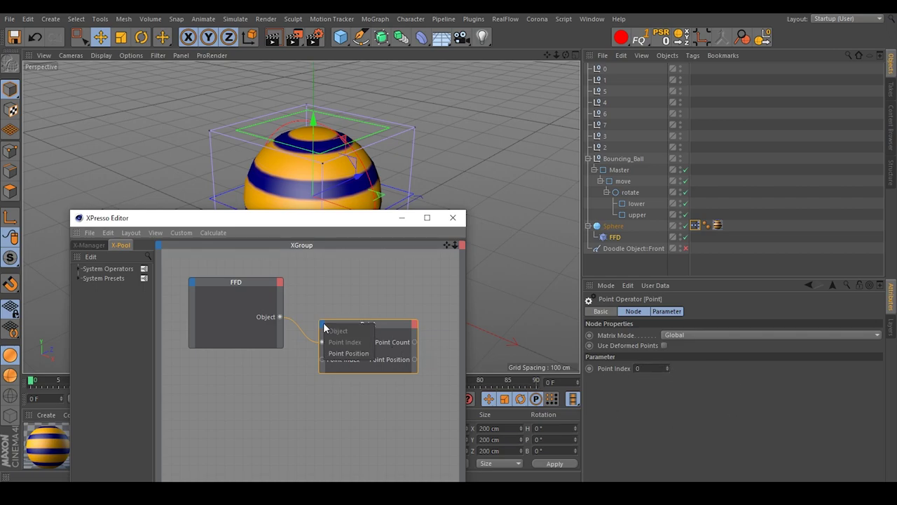
click(352, 352)
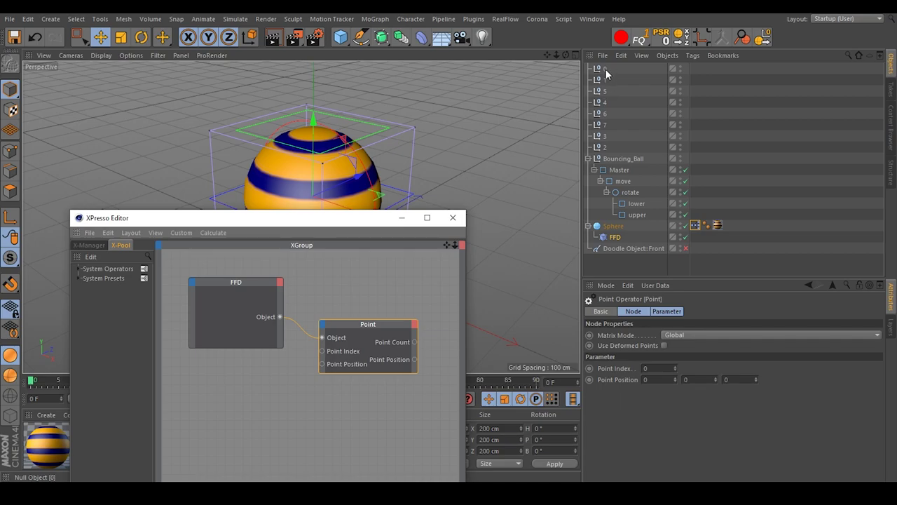
Step: Add all eight numbered nulls to the XPresso graph as nodes and reposition the editor to uncover the ball
drag(616, 145, 232, 397)
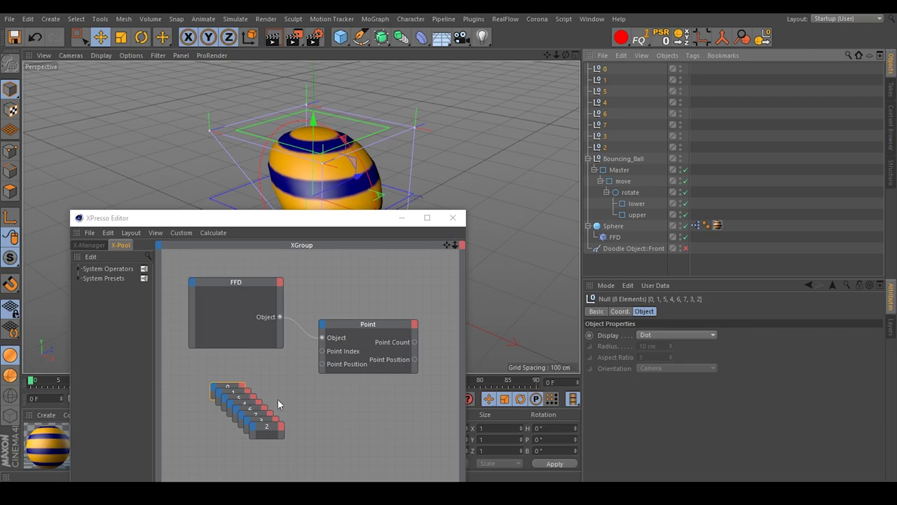
drag(236, 220, 581, 194)
drag(500, 197, 195, 278)
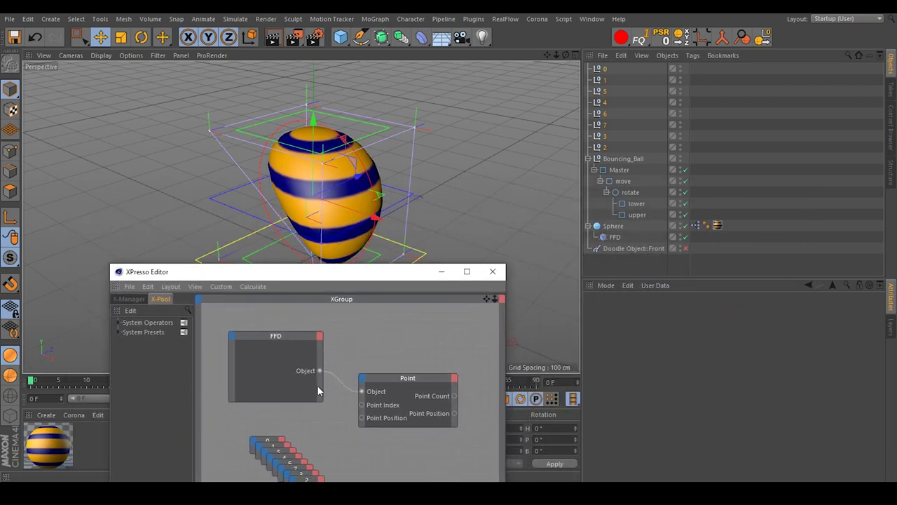
Step: Examine the Point node's index setting and the FFD corner it affects on the ball
click(391, 380)
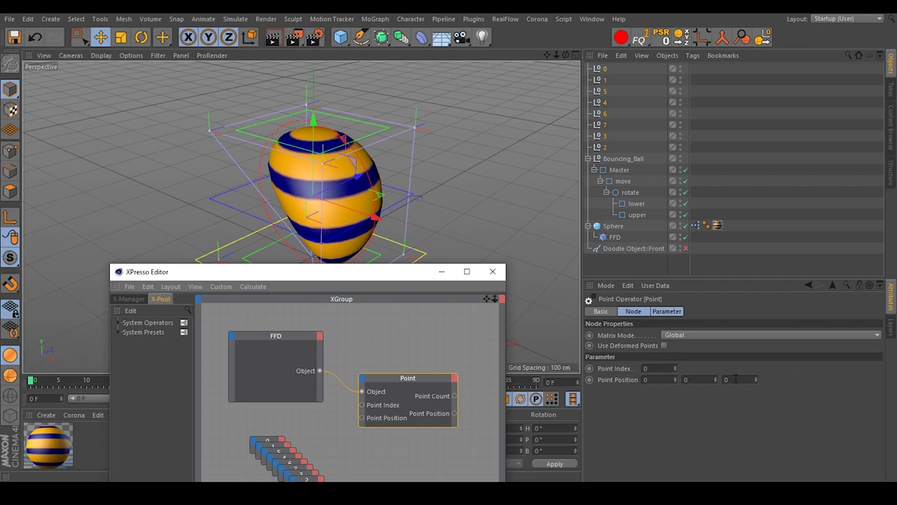
drag(357, 271, 352, 326)
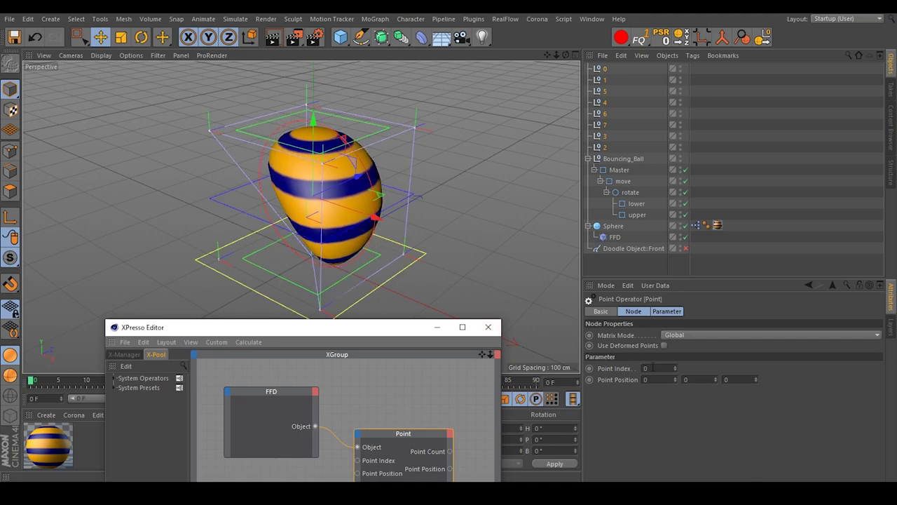
alt+drag(301, 253, 289, 274)
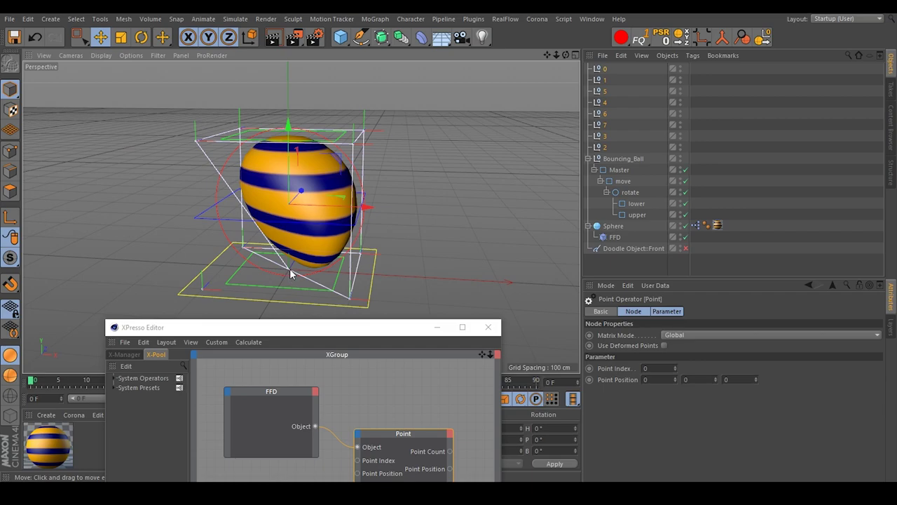
Step: Separate the null 0 node from the stack and connect its Global Position output to the Point node's Point Position input
drag(321, 332, 406, 255)
drag(420, 471, 352, 400)
click(349, 417)
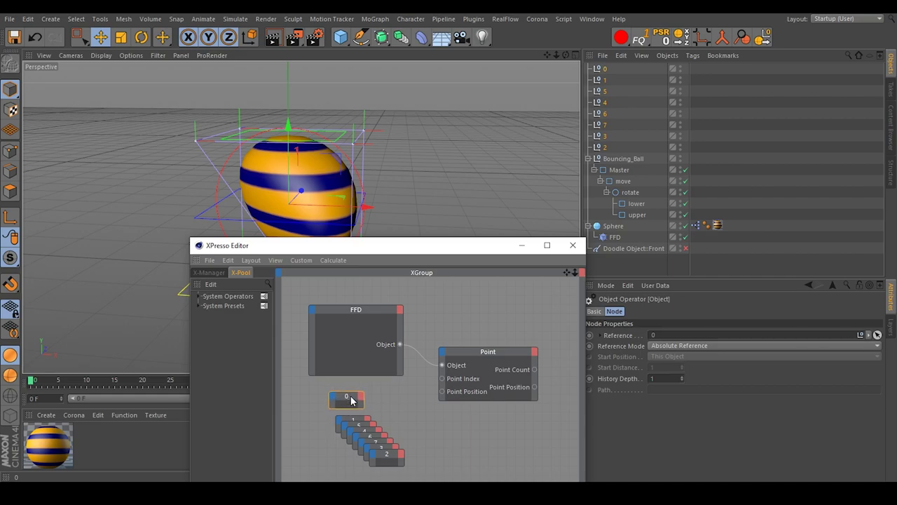
drag(410, 245, 469, 246)
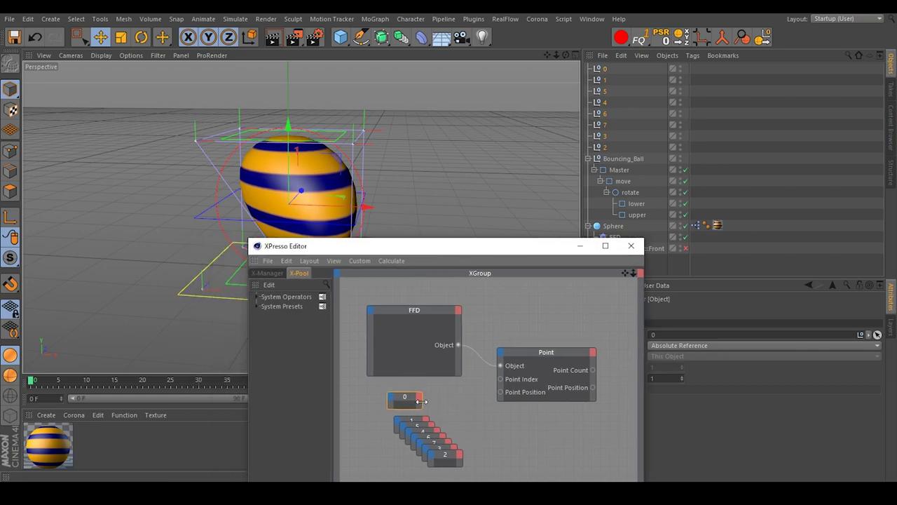
click(419, 399)
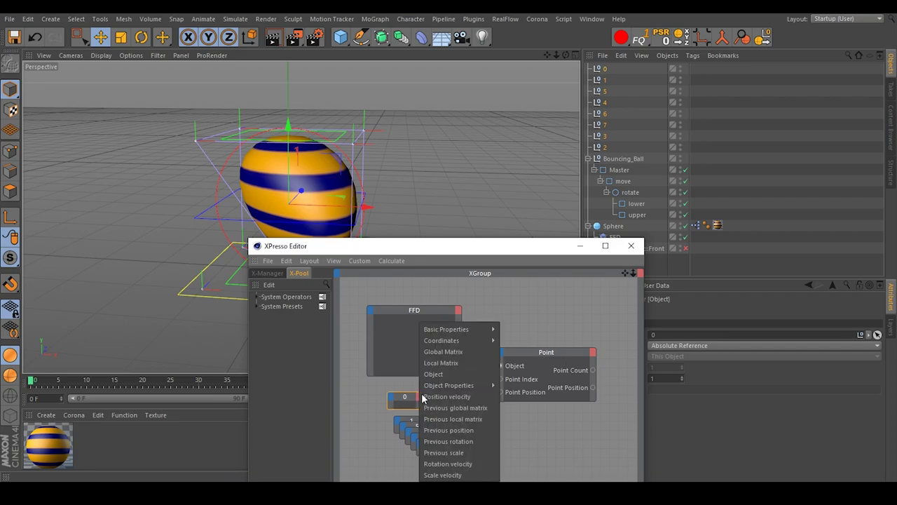
mouse_move(466, 343)
mouse_move(537, 354)
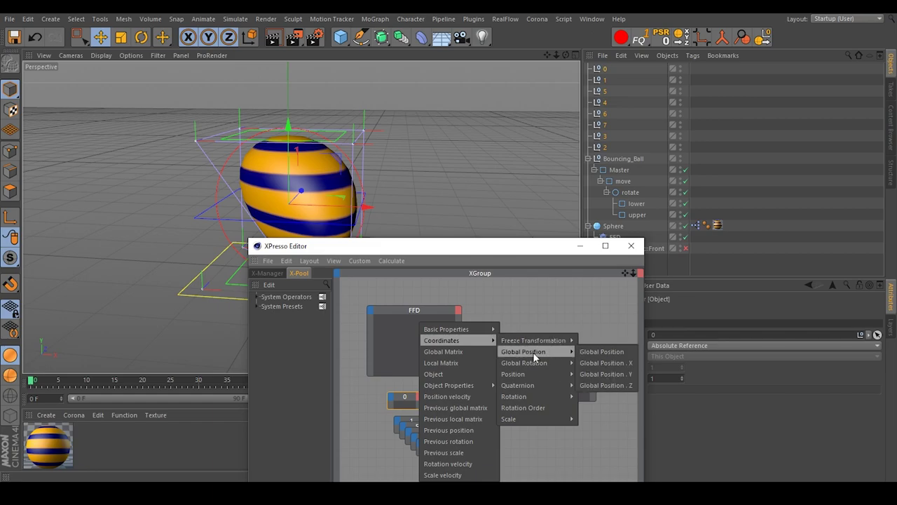
click(588, 357)
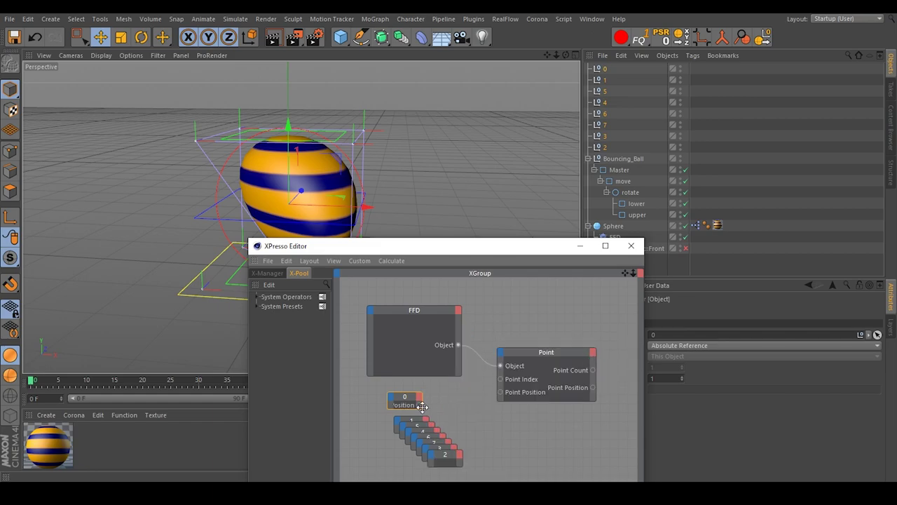
drag(420, 404, 488, 398)
drag(499, 392, 501, 391)
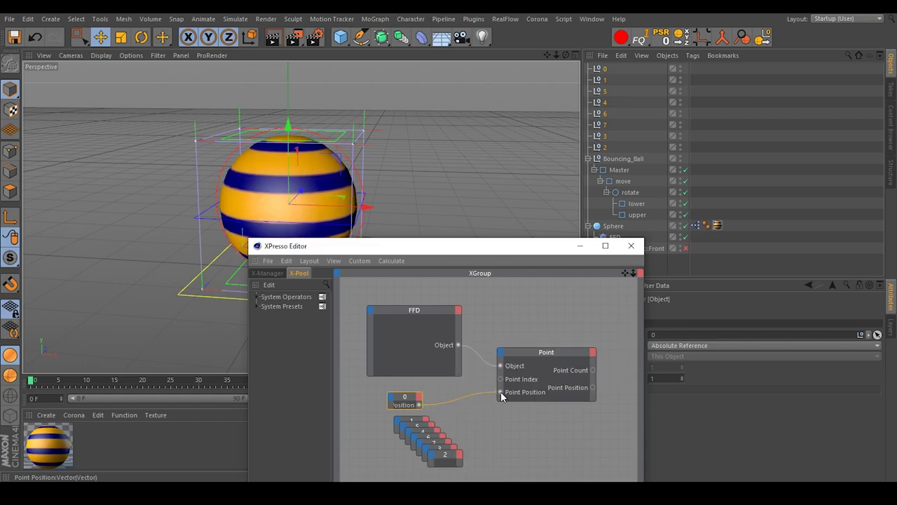
Step: Test the link by moving null 0 in the viewport and undo the move
drag(342, 247, 443, 263)
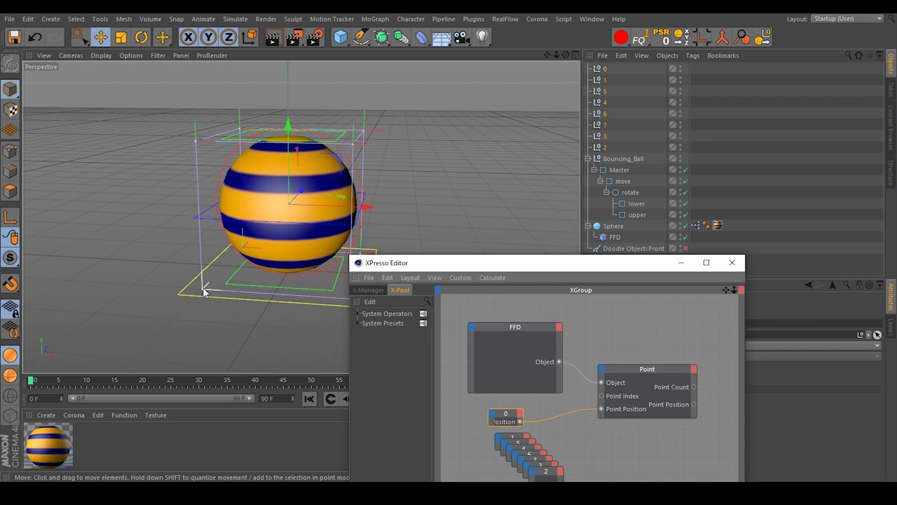
click(638, 102)
click(606, 69)
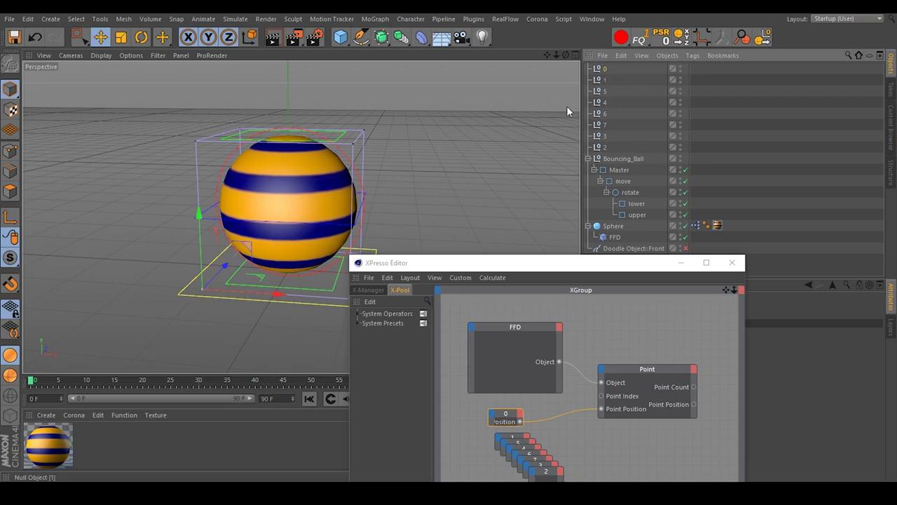
mouse_move(198, 215)
mouse_down()
mouse_move(200, 244)
mouse_move(198, 174)
mouse_move(201, 216)
mouse_move(188, 221)
mouse_up()
click(34, 39)
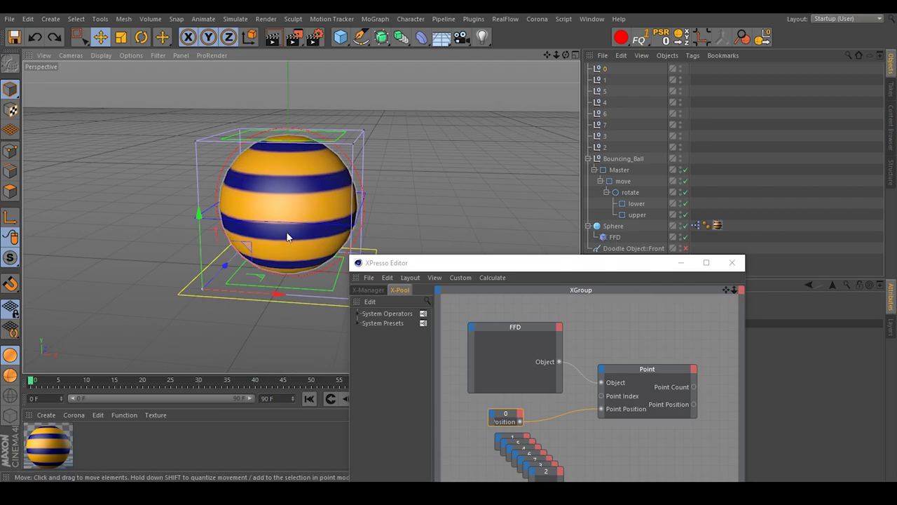
Step: Duplicate the Point node below the first one and spread the stacked null nodes into a vertical column
drag(474, 266, 231, 205)
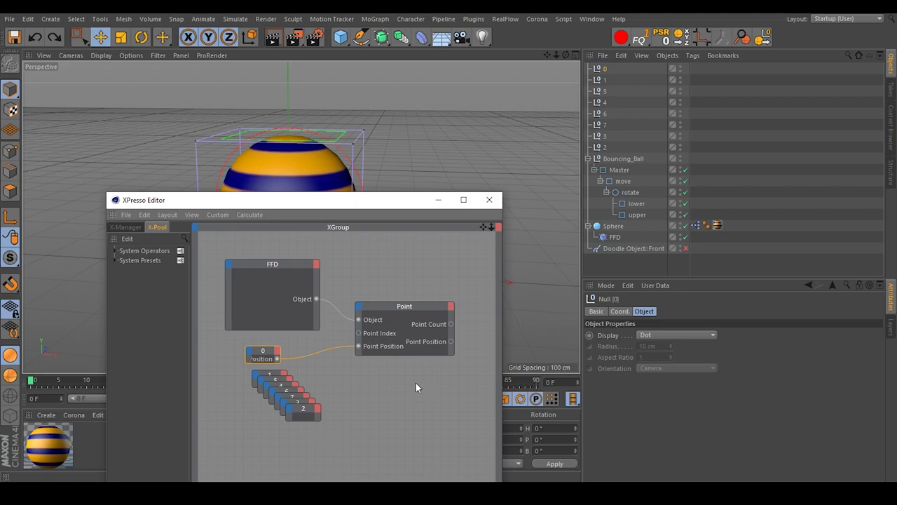
drag(289, 203, 297, 251)
alt+drag(362, 177, 372, 224)
drag(399, 254, 348, 213)
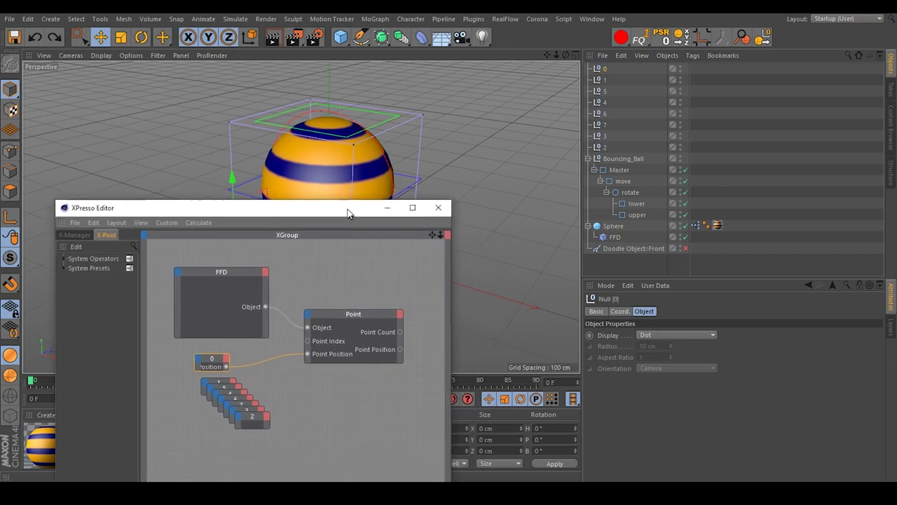
drag(373, 312, 380, 335)
click(251, 419)
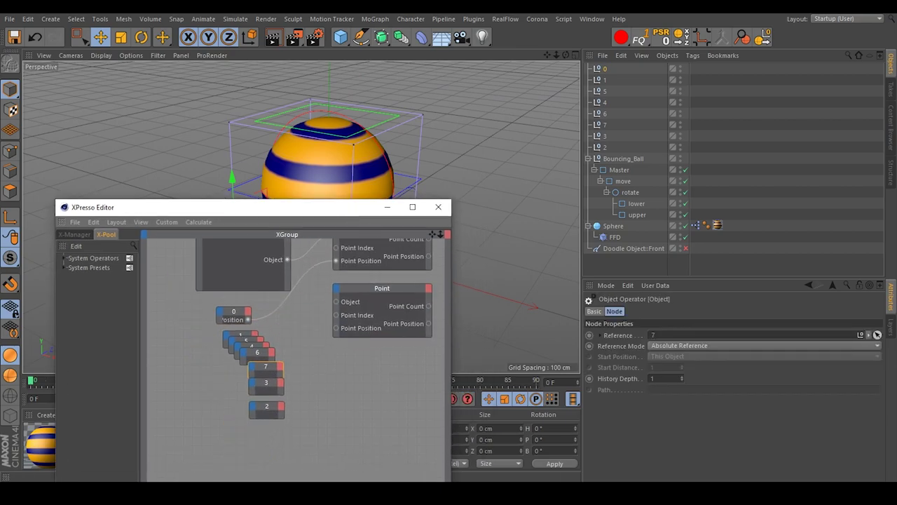
drag(210, 207, 270, 91)
drag(312, 280, 315, 226)
middle_drag(314, 226, 262, 243)
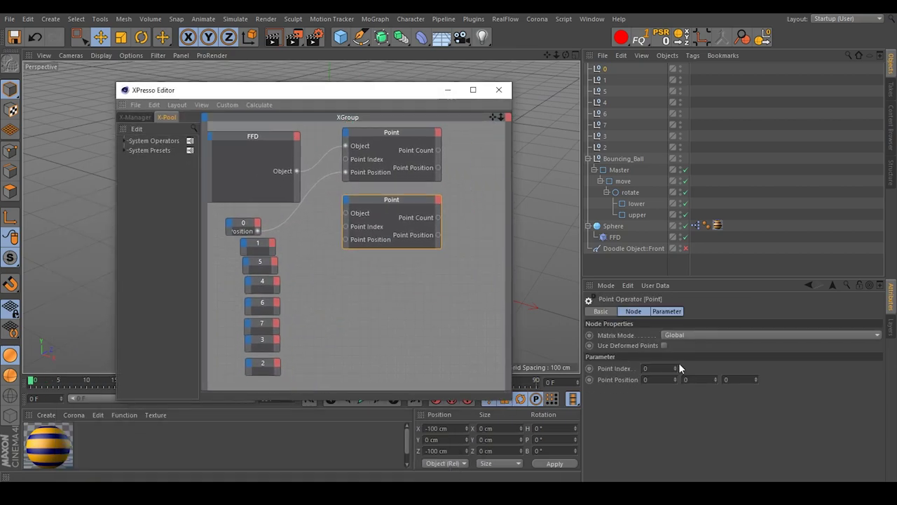
Step: Expose the Global Position output on the remaining null nodes and duplicate more Point nodes down the graph
ctrl+drag(393, 199, 407, 247)
right_click(276, 245)
key(Escape)
click(277, 282)
click(276, 323)
mouse_move(308, 340)
click(411, 316)
ctrl+drag(406, 246, 404, 279)
key(ctrl+Tab)
Step: Connect the FFD's Object output to the duplicated Point nodes and link nulls 1, 5, 4 and 6 to their Point Position inputs
drag(597, 277, 669, 231)
drag(493, 141, 628, 184)
drag(493, 141, 627, 234)
drag(626, 290, 490, 142)
drag(469, 221, 626, 154)
drag(471, 241, 629, 211)
drag(474, 260, 626, 260)
drag(473, 281, 626, 317)
Step: Duplicate further Point nodes, feed them the FFD object and connect nulls 7, 3 and 2 to their Point Position inputs
ctrl+drag(672, 278, 641, 378)
drag(474, 68, 606, 332)
drag(473, 69, 607, 387)
drag(455, 229, 609, 301)
drag(456, 246, 606, 355)
drag(455, 269, 603, 444)
key(ctrl+Tab)
Step: Set each duplicated Point node's Point Index to the number of its connected null, including 6 and 2, and close the XPresso Editor
middle_drag(413, 141, 426, 203)
click(424, 252)
click(415, 306)
click(414, 358)
click(667, 366)
text(6)
middle_drag(422, 376, 426, 275)
click(421, 308)
click(668, 366)
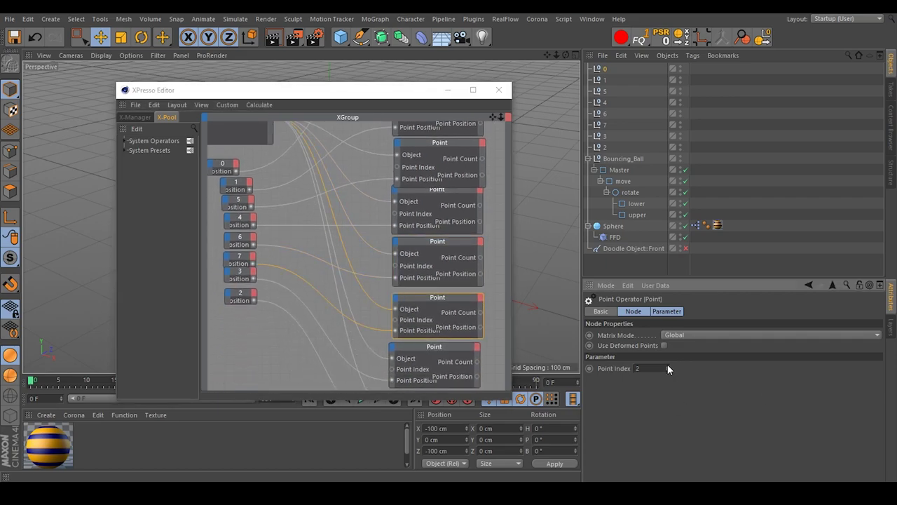
middle_drag(486, 195, 484, 130)
click(428, 335)
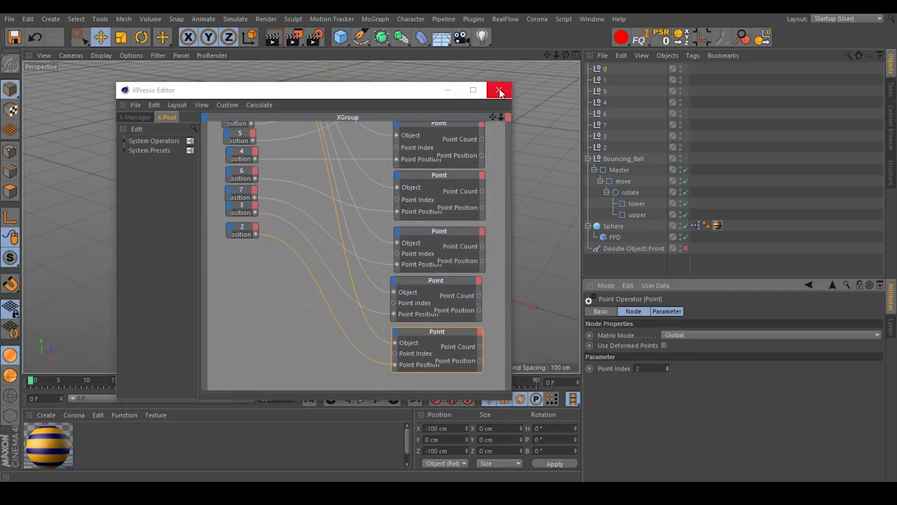
click(499, 89)
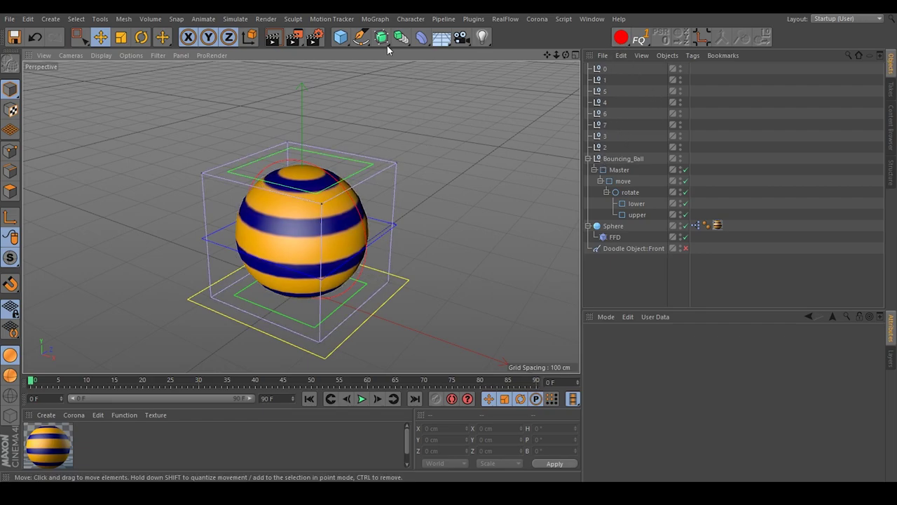
Step: Add an n-Side spline and set its plane to XZ and its radius to 50 cm
click(360, 37)
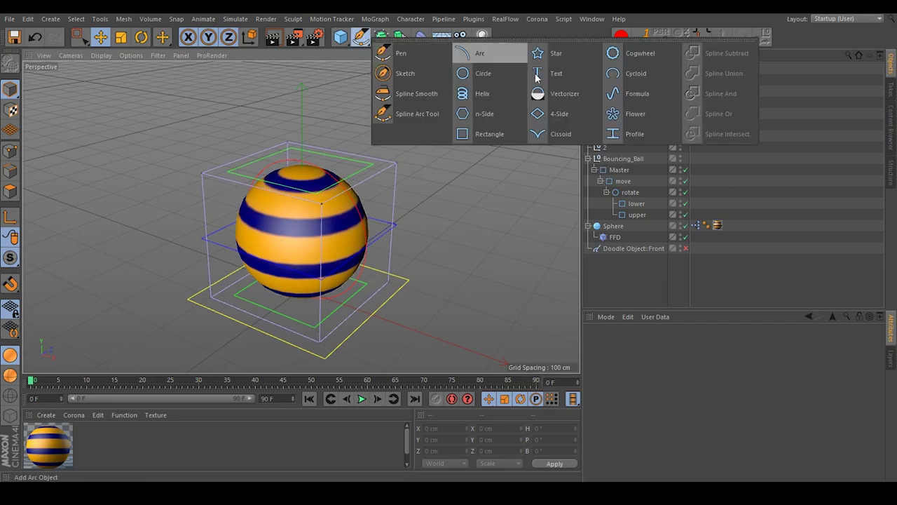
click(488, 118)
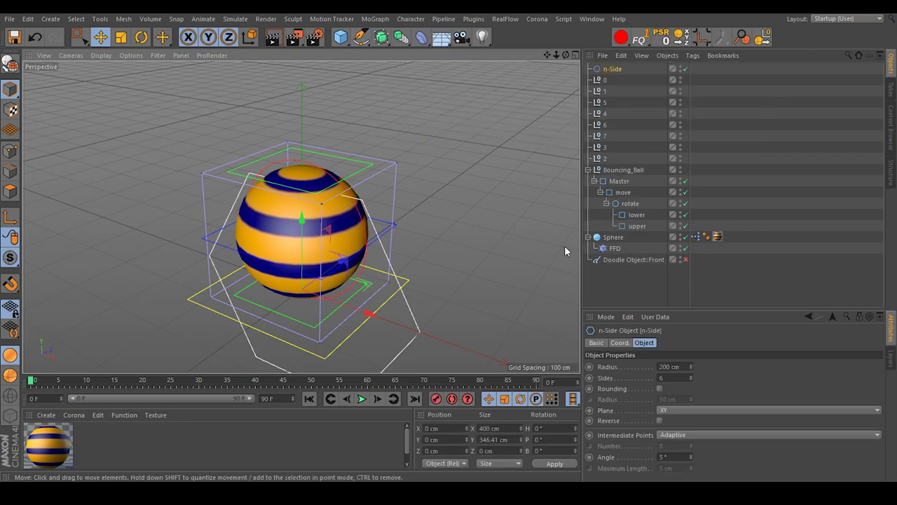
click(687, 410)
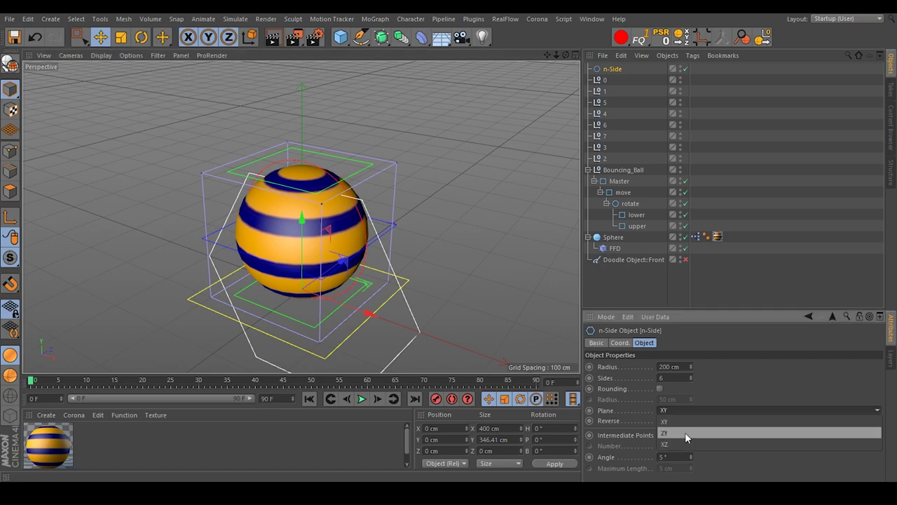
click(684, 442)
click(678, 367)
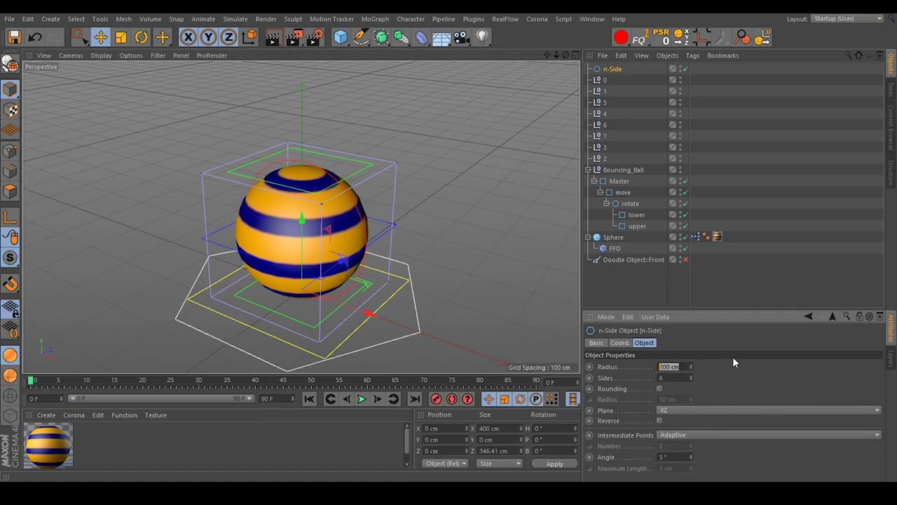
text(50)
key(Return)
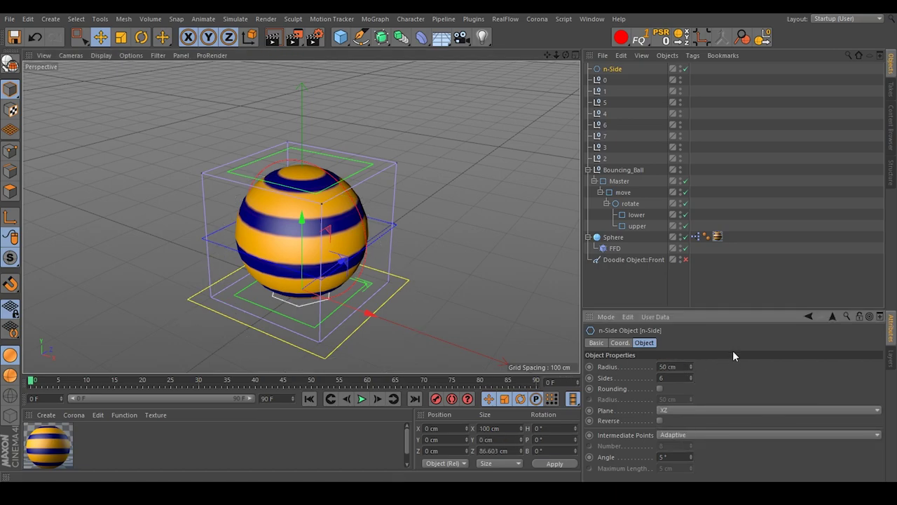
Step: Duplicate the n-Side spline and raise the copy about 200 cm to the top of the ball
alt+drag(341, 312, 309, 280)
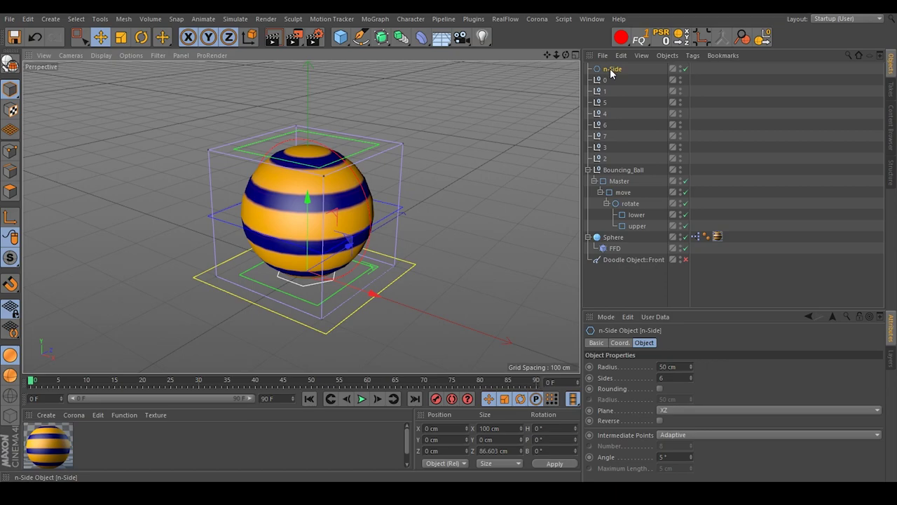
ctrl+drag(612, 73, 614, 82)
drag(307, 203, 308, 70)
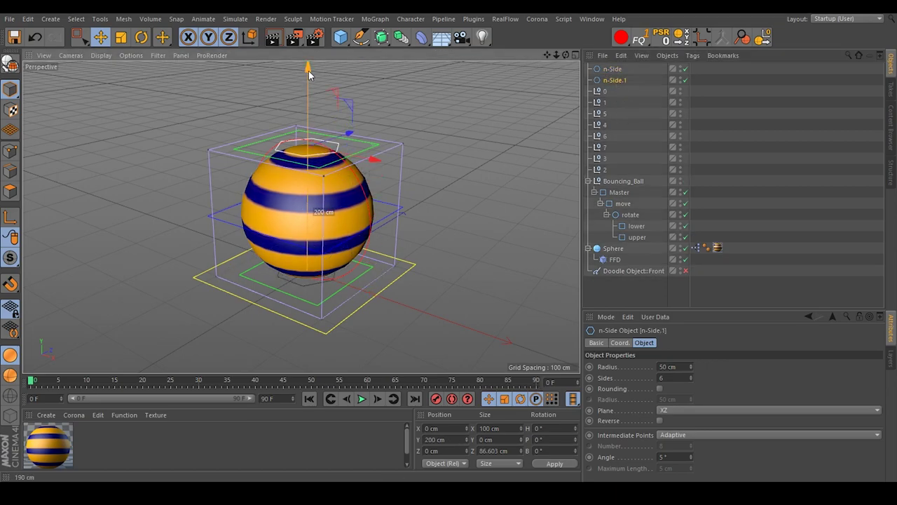
Step: Rename the raised n-Side spline n-upper and the one at the ball's base n-lower
double_click(615, 80)
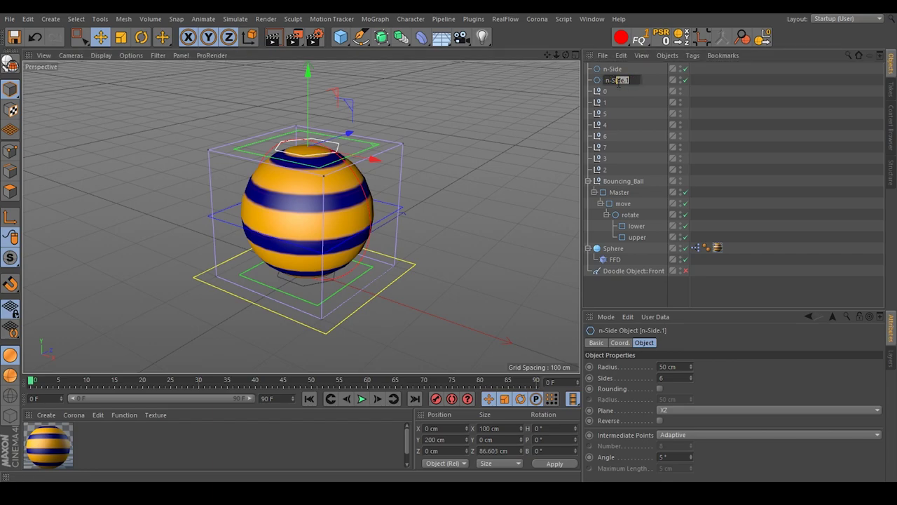
text(upper)
key(shift+Tab)
text(S)
key(BackSpace)
text(lower)
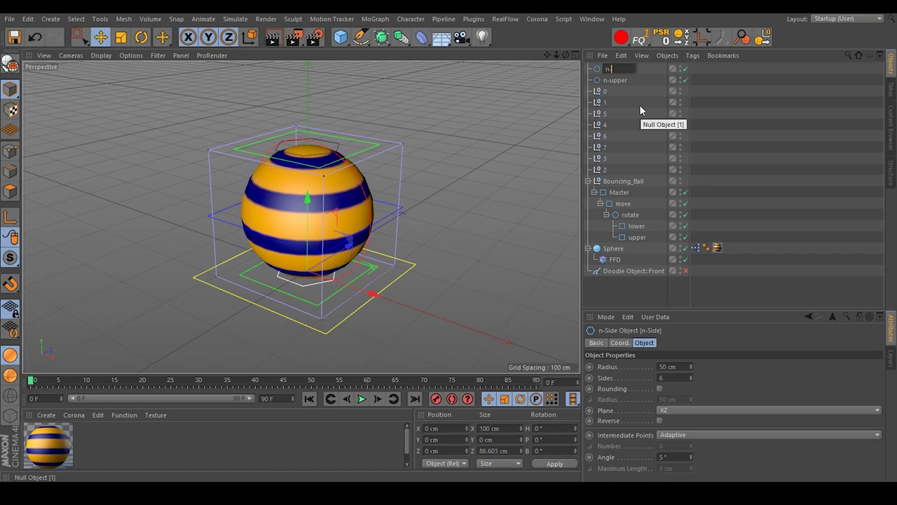
key(Return)
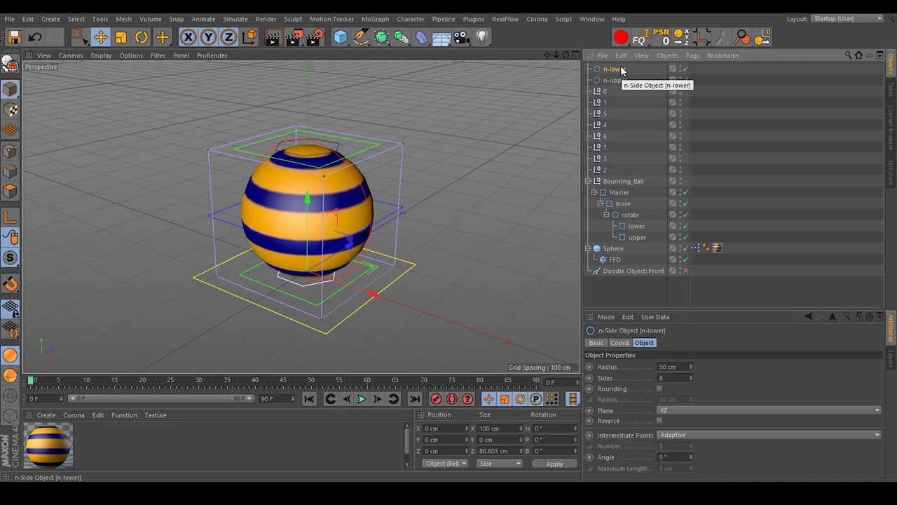
Step: Nest nulls 6, 7, 3 and 2 under n-upper and nulls 0, 1, 5 and 4 under n-lower
click(608, 170)
ctrl+click(607, 163)
ctrl+click(606, 149)
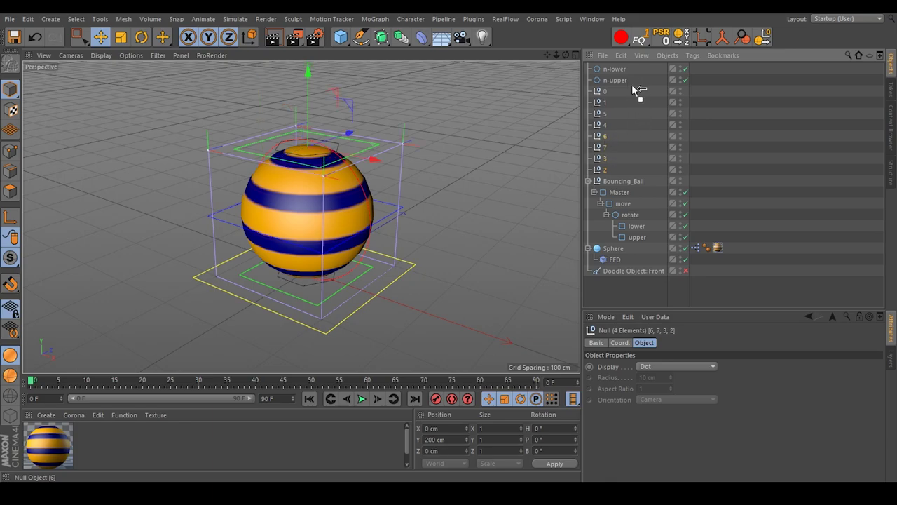
drag(625, 83, 623, 82)
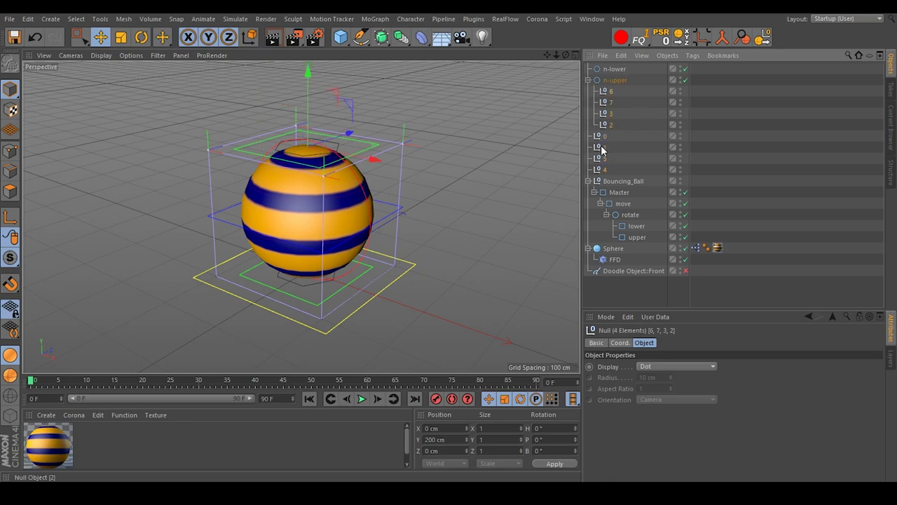
click(606, 136)
shift+click(606, 170)
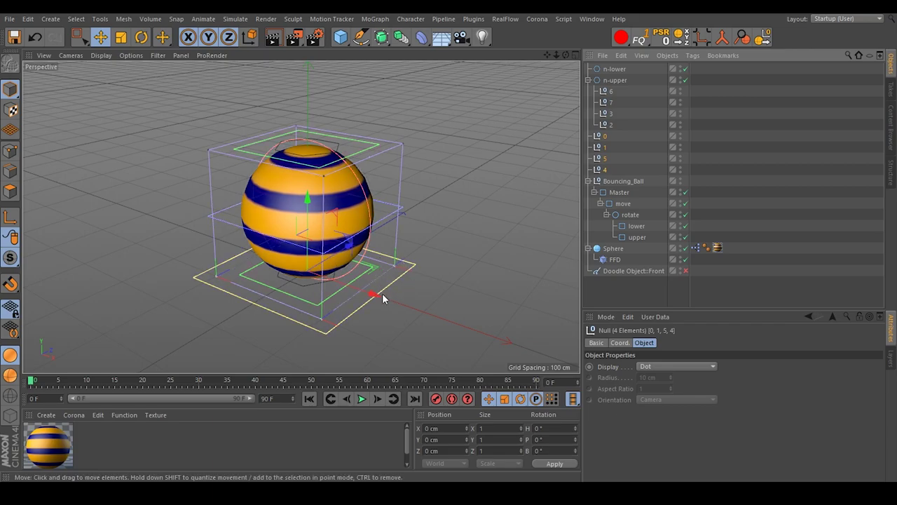
drag(622, 67, 620, 69)
click(616, 69)
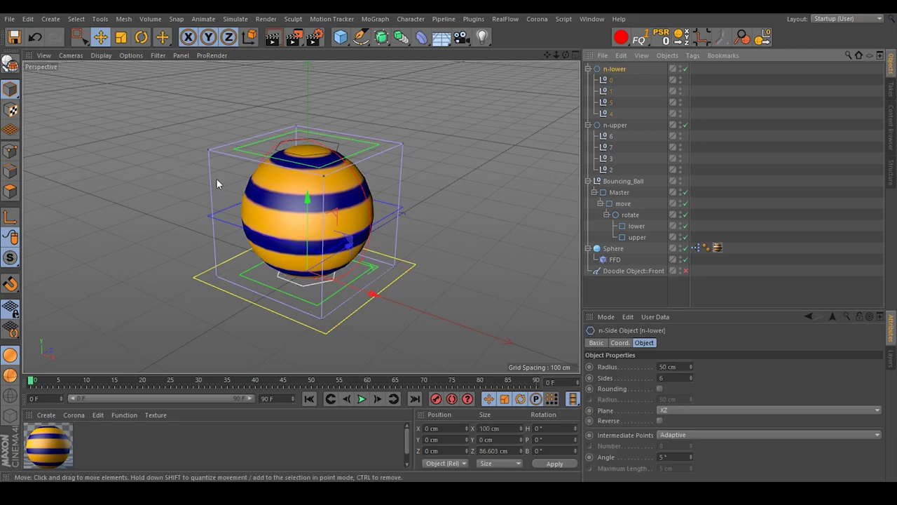
Step: Try moving n-lower vertically, undo the move, and collapse the n-lower and n-upper groups
mouse_move(307, 204)
mouse_down()
mouse_move(310, 231)
mouse_move(316, 179)
mouse_move(326, 229)
mouse_move(308, 211)
mouse_up()
click(36, 37)
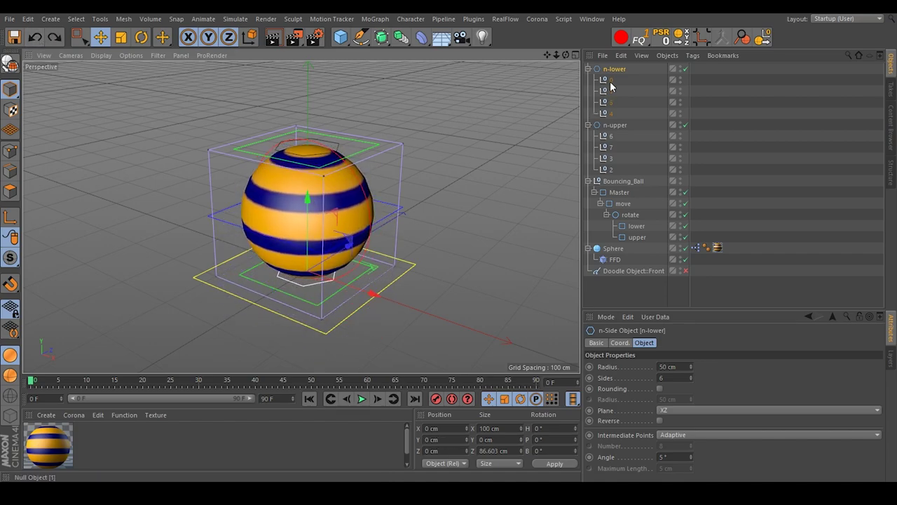
click(588, 69)
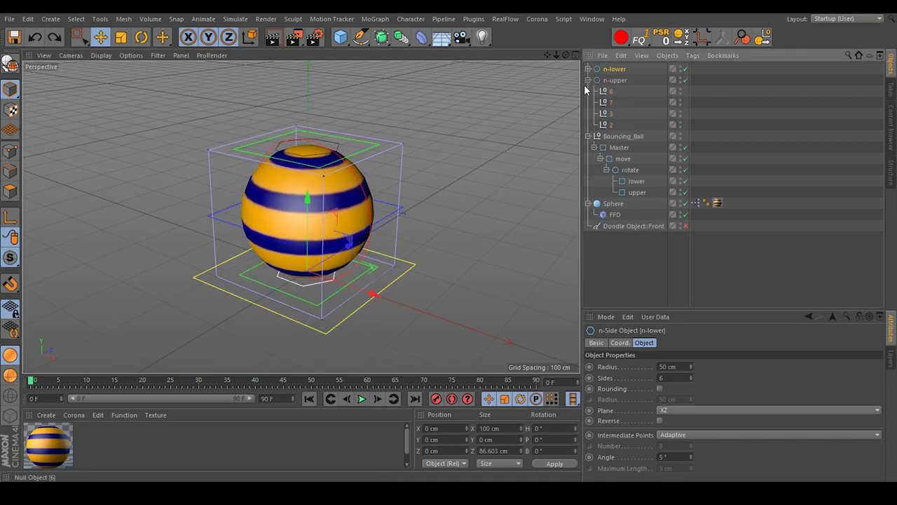
click(588, 79)
Step: Examine the lower and upper rectangle controllers under rotate as parents for the n-Side splines
click(617, 70)
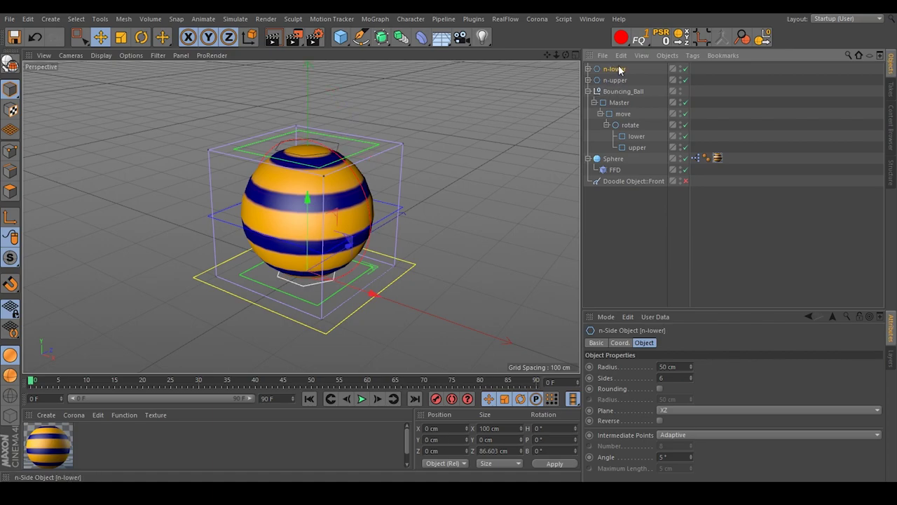
ctrl+click(619, 74)
click(615, 69)
ctrl+click(617, 70)
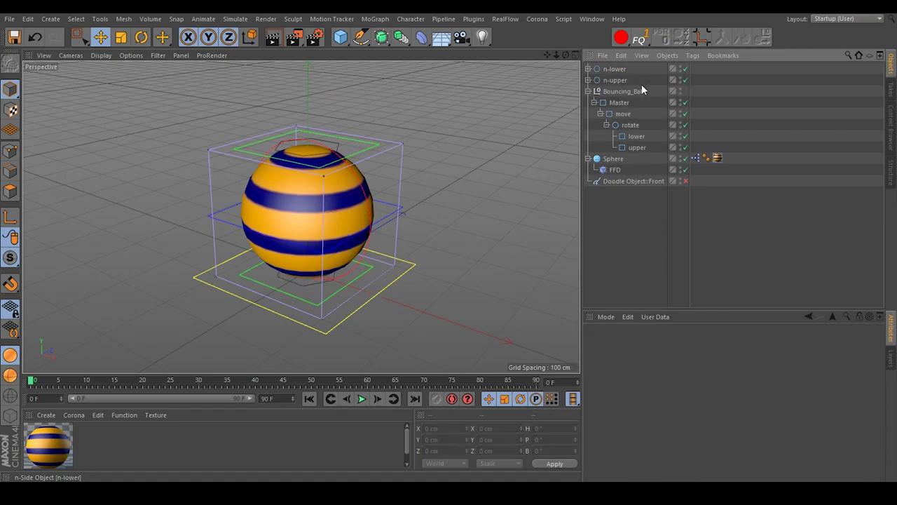
click(633, 137)
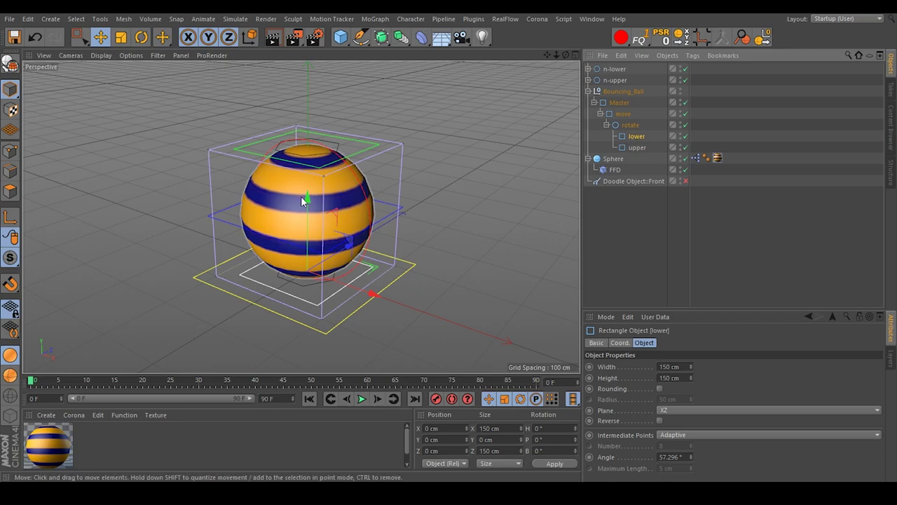
click(637, 147)
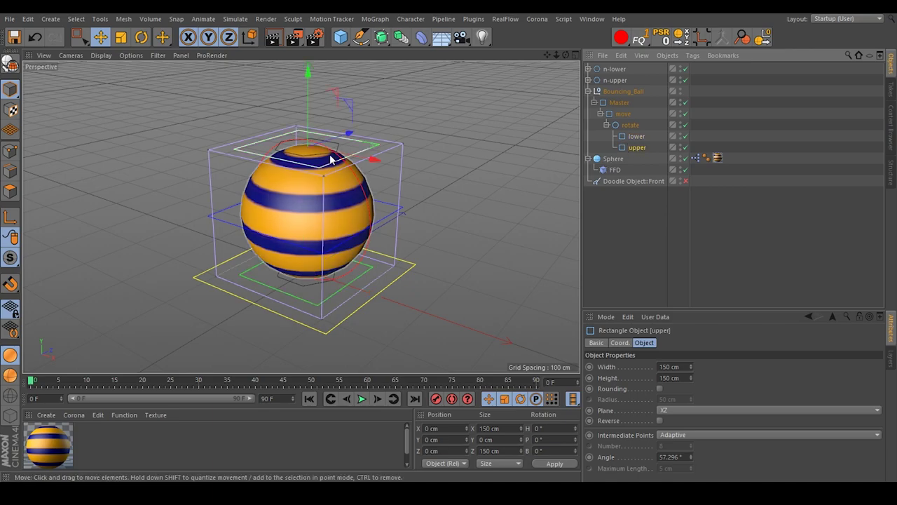
click(626, 214)
key(h)
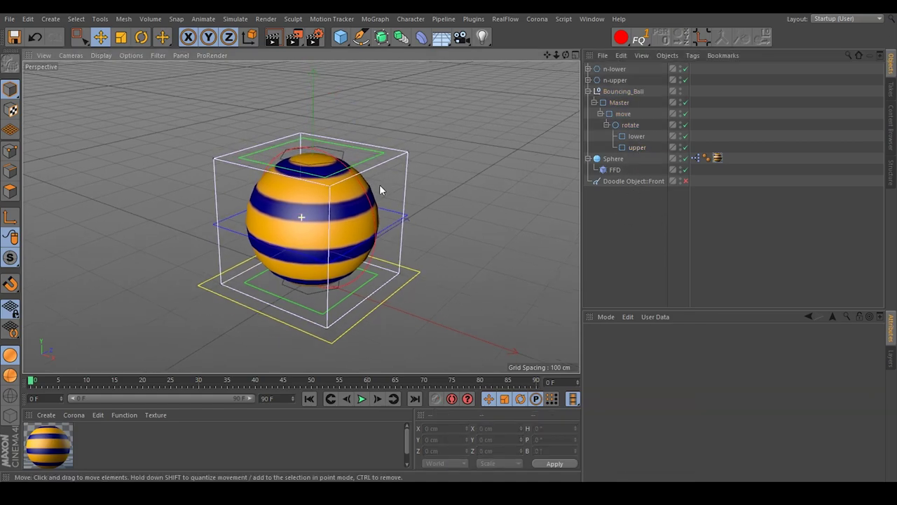
Step: Nest n-lower under the lower rectangle controller and n-upper under the upper one
click(614, 70)
click(589, 69)
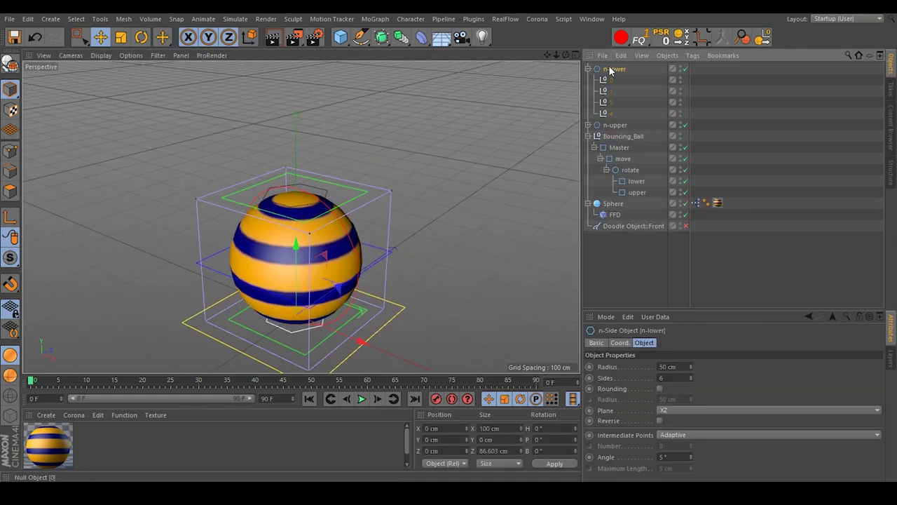
alt+drag(373, 224, 351, 257)
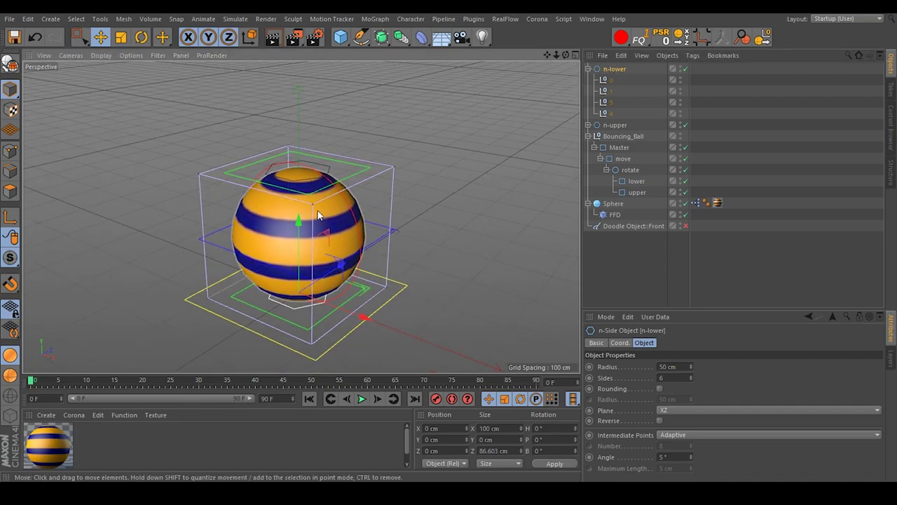
drag(638, 182, 638, 181)
click(616, 70)
drag(615, 70, 640, 191)
click(620, 125)
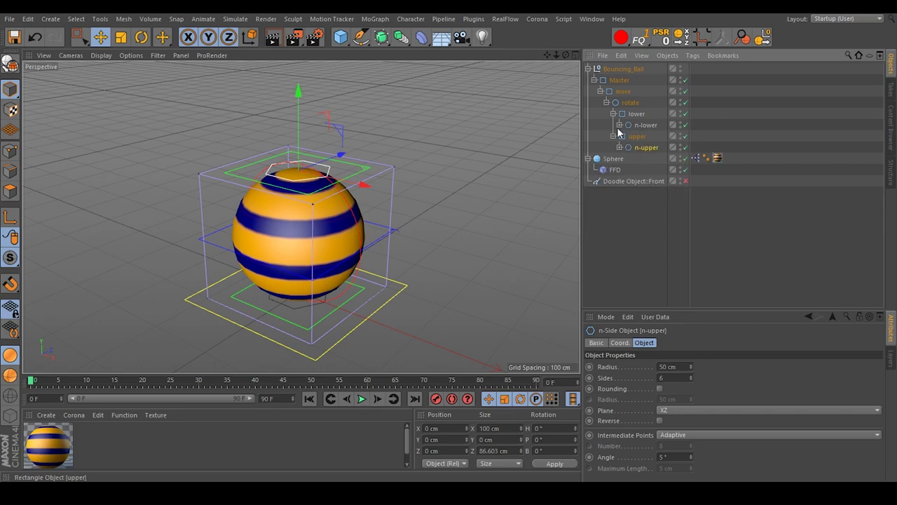
Step: Collapse the upper and lower groups and place upper above lower within the rotate controller
click(613, 136)
click(613, 114)
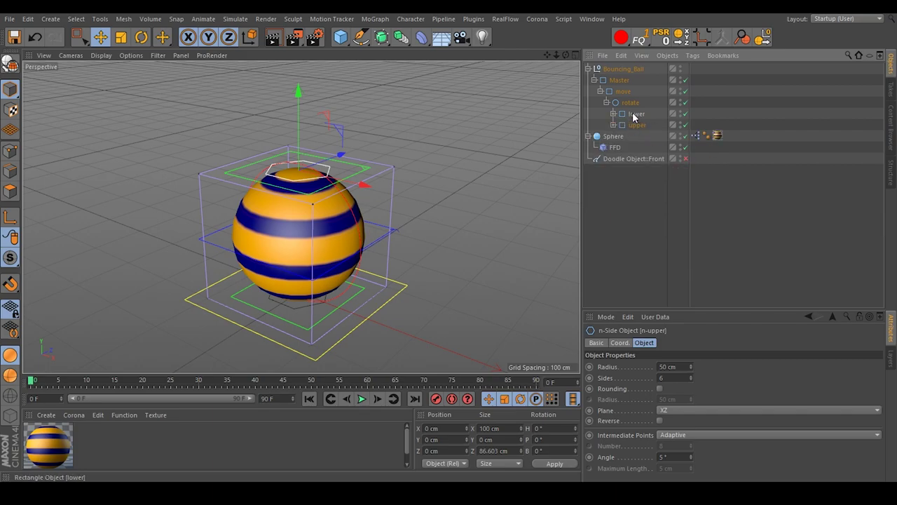
key(ctrl+shift+a)
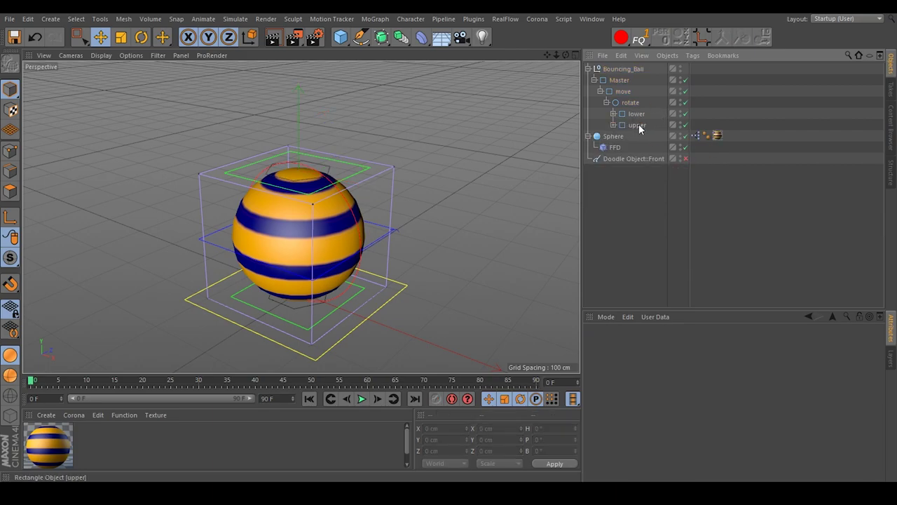
drag(639, 113, 645, 118)
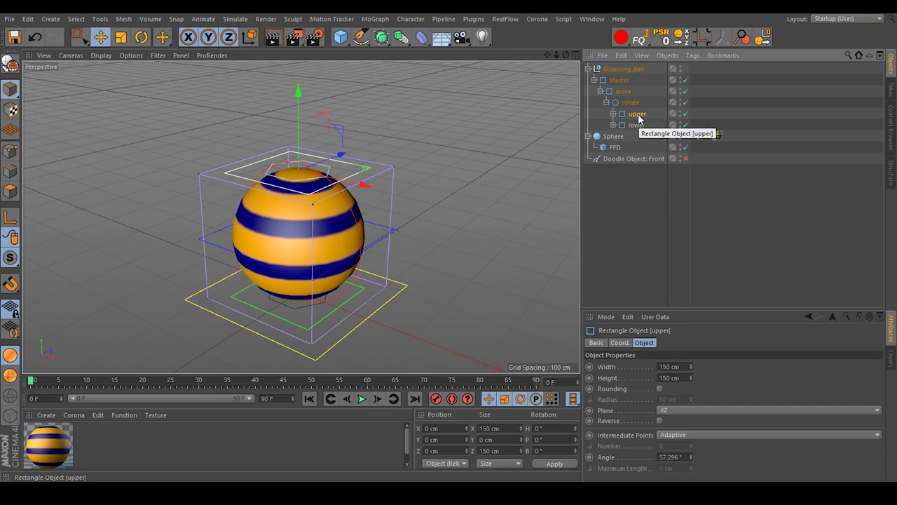
key(ctrl+shift+a)
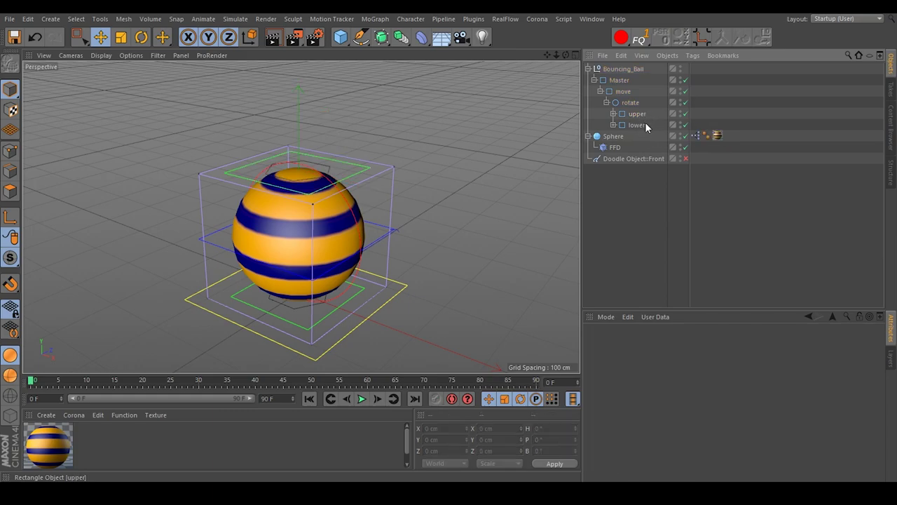
Step: Expand the upper and lower groups, try scaling the n-upper spline, and undo the scaling
alt+drag(404, 231, 349, 214)
click(614, 114)
click(614, 136)
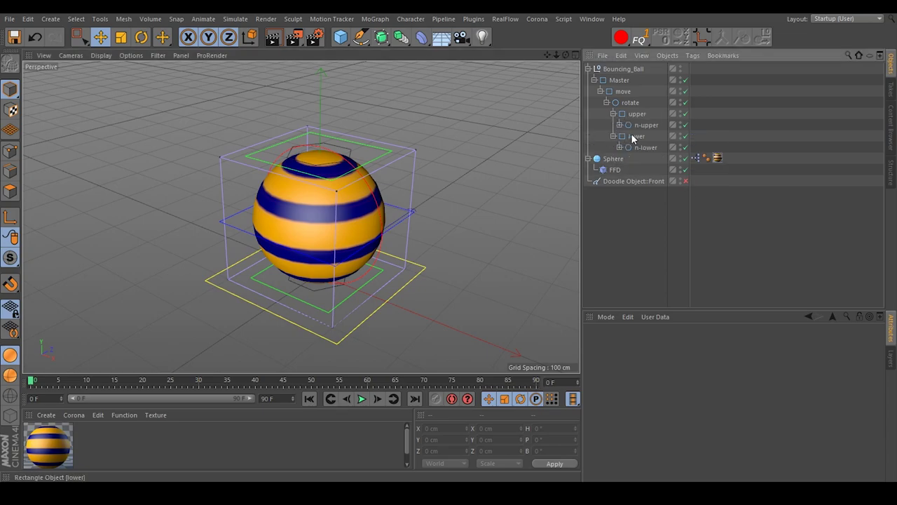
click(643, 124)
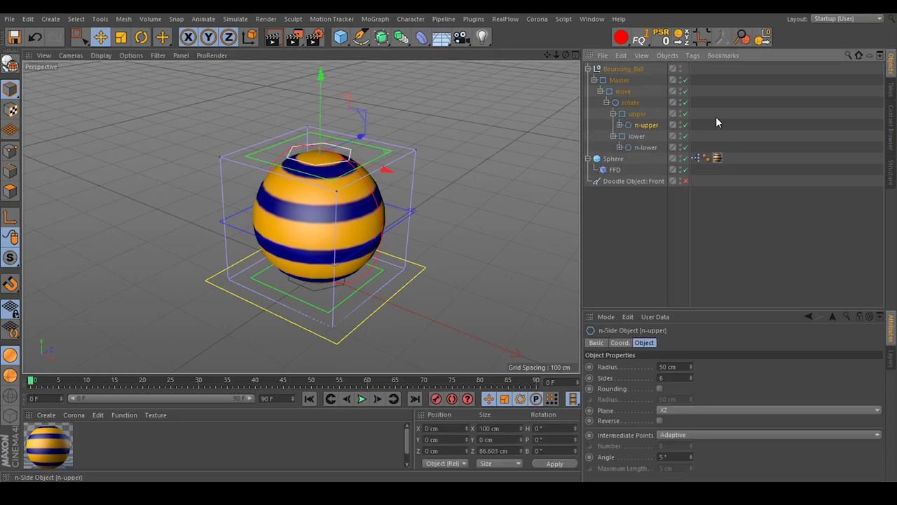
click(120, 37)
mouse_move(461, 113)
mouse_down()
mouse_move(267, 161)
mouse_move(189, 191)
mouse_move(478, 112)
mouse_up()
click(35, 37)
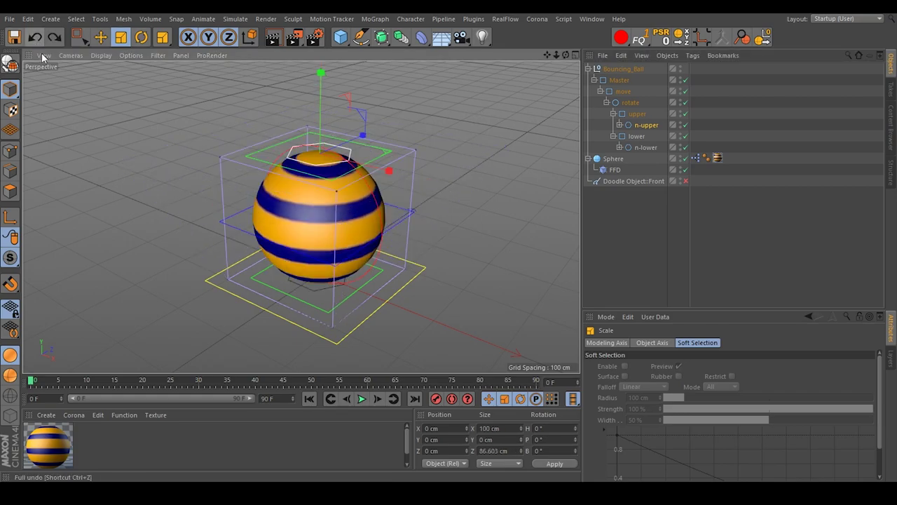
click(674, 249)
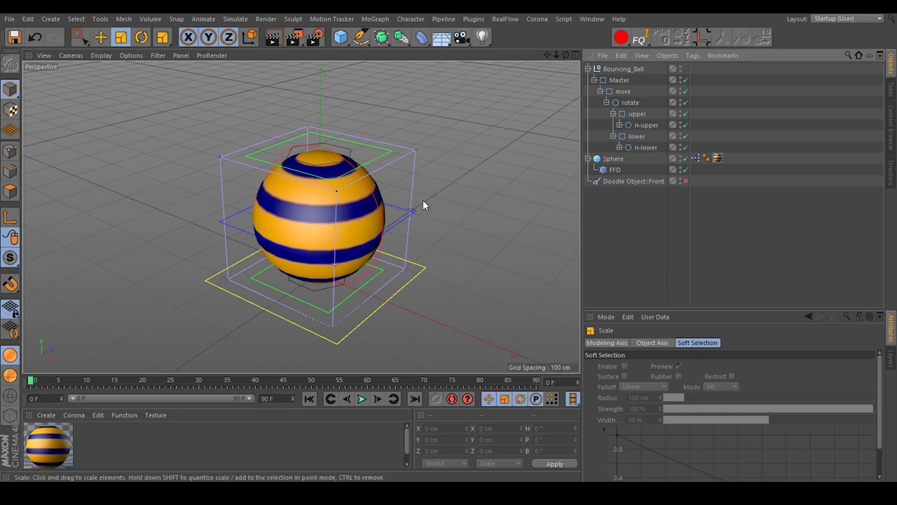
Step: Check the object and coordinate properties of the n-upper spline
click(638, 125)
click(645, 342)
click(623, 343)
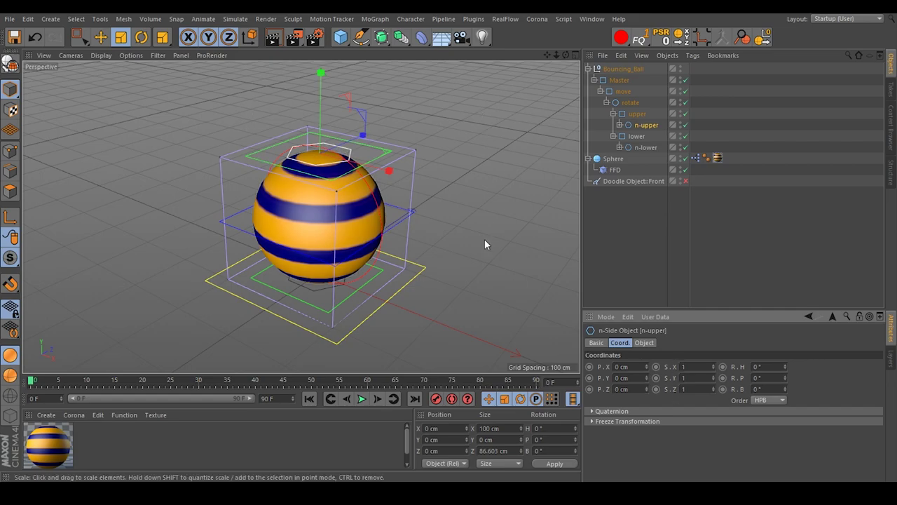
click(739, 200)
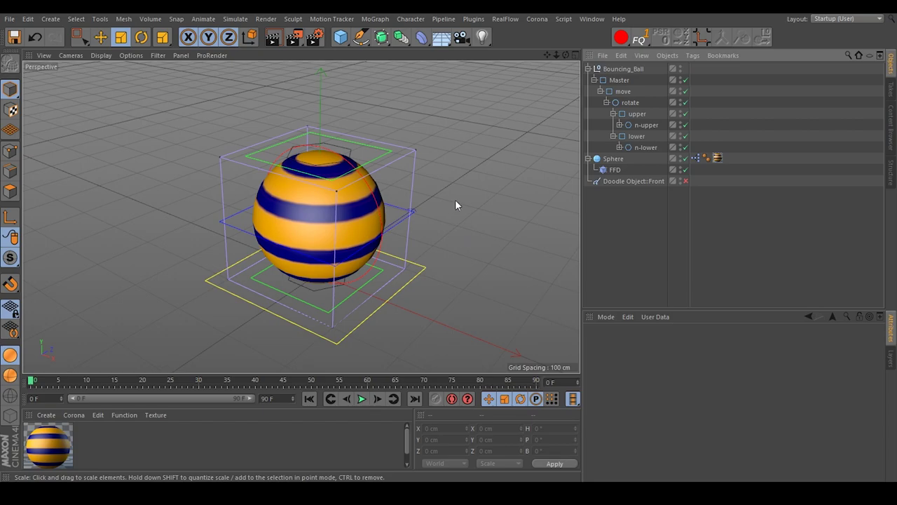
Step: Switch to the Front view, turn on the Doodle object to show its sketched notes, and delete it
middle_click(466, 242)
middle_click(457, 254)
alt+middle_drag(232, 235, 309, 245)
click(686, 181)
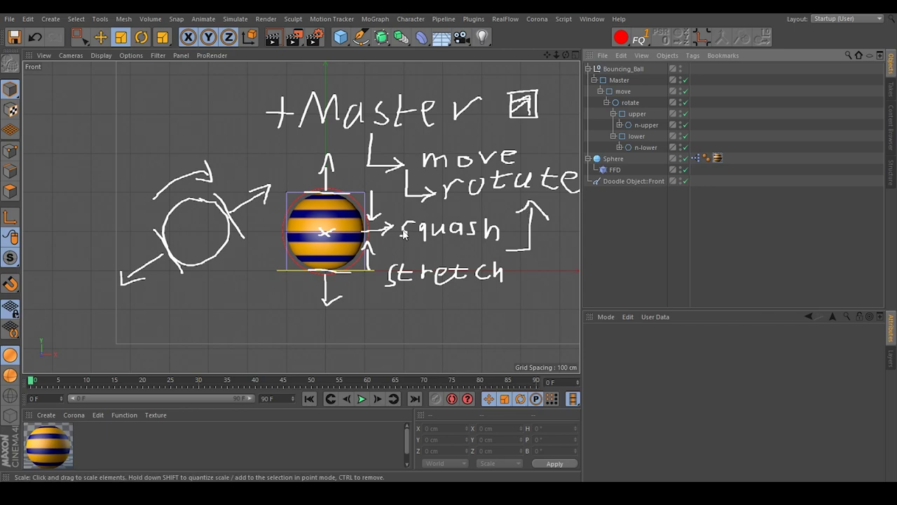
scroll(405, 234, down, 4)
click(624, 181)
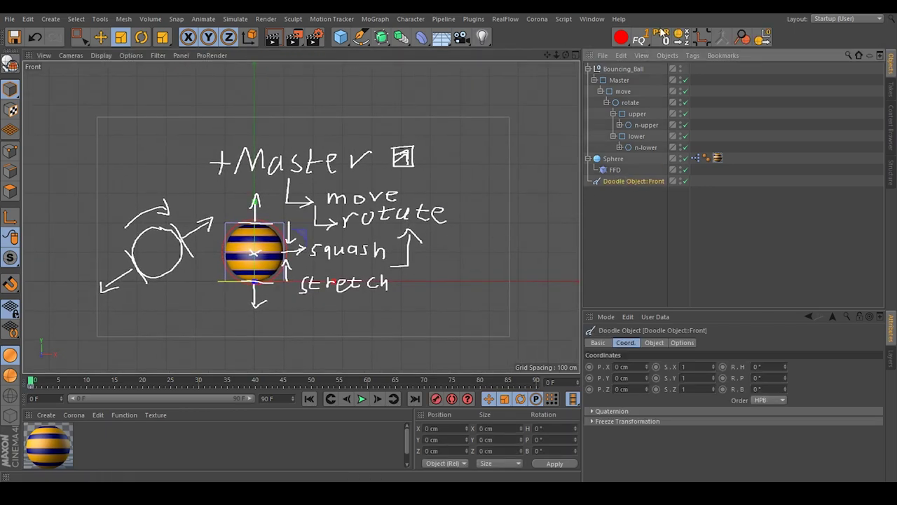
click(621, 55)
click(635, 98)
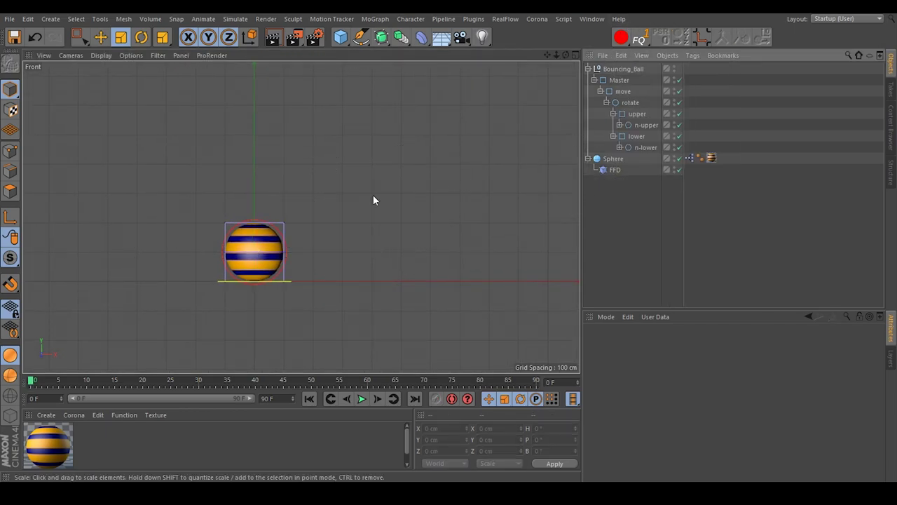
Step: Using Doodle Paint in the Front view, draw horizontal guide lines level with the ball's top and bottom edges
scroll(240, 237, up, 3)
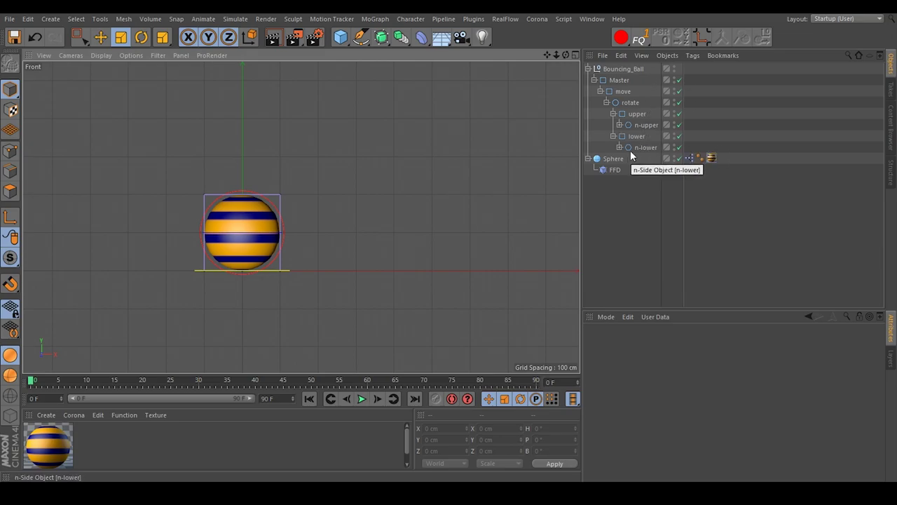
click(99, 19)
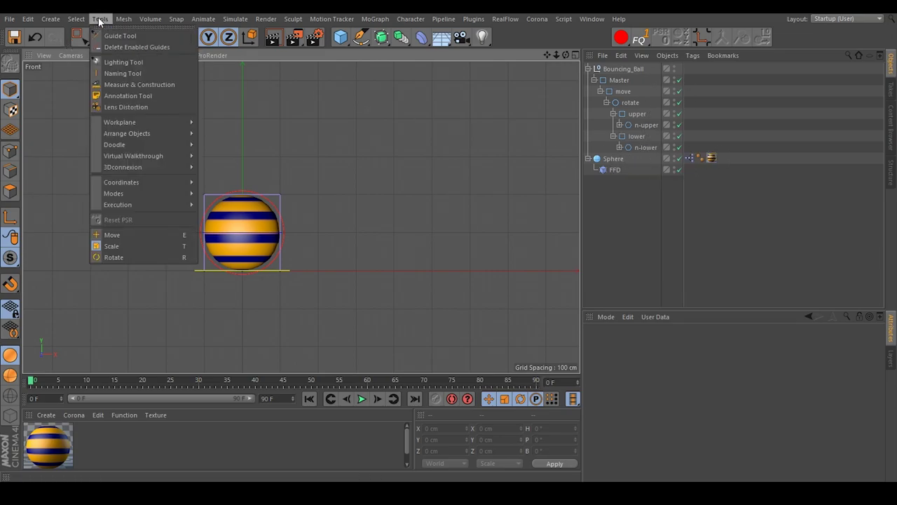
mouse_move(158, 149)
click(232, 149)
scroll(235, 193, up, 4)
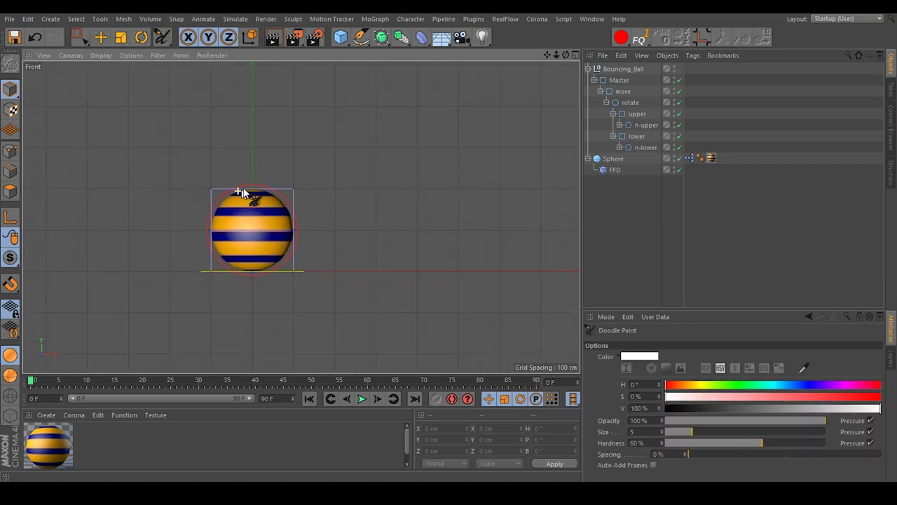
drag(184, 187, 387, 187)
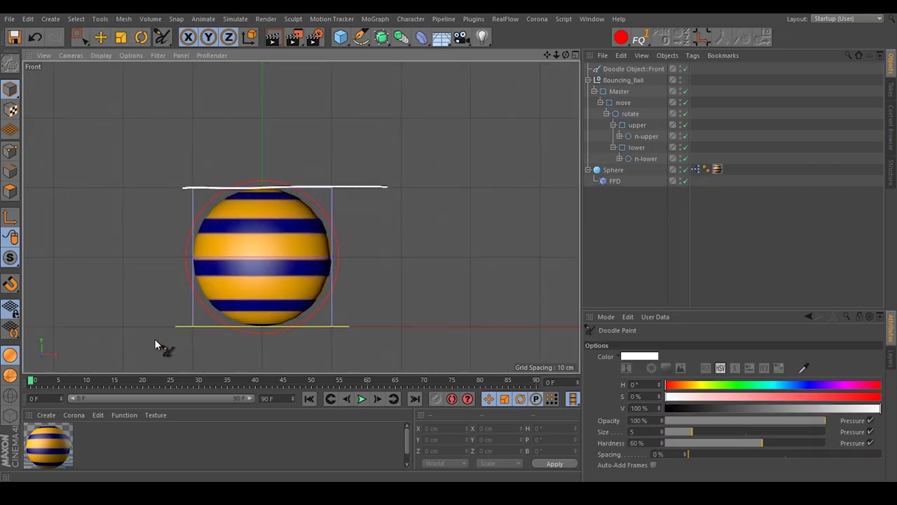
drag(178, 327, 377, 324)
Step: Doodle a vertical double-headed arrow with a centre tick right of the ball, with dotted arrows extending beyond both guide lines
mouse_move(395, 312)
alt+middle_down()
mouse_move(393, 240)
mouse_move(346, 204)
alt+middle_up()
drag(361, 185, 362, 232)
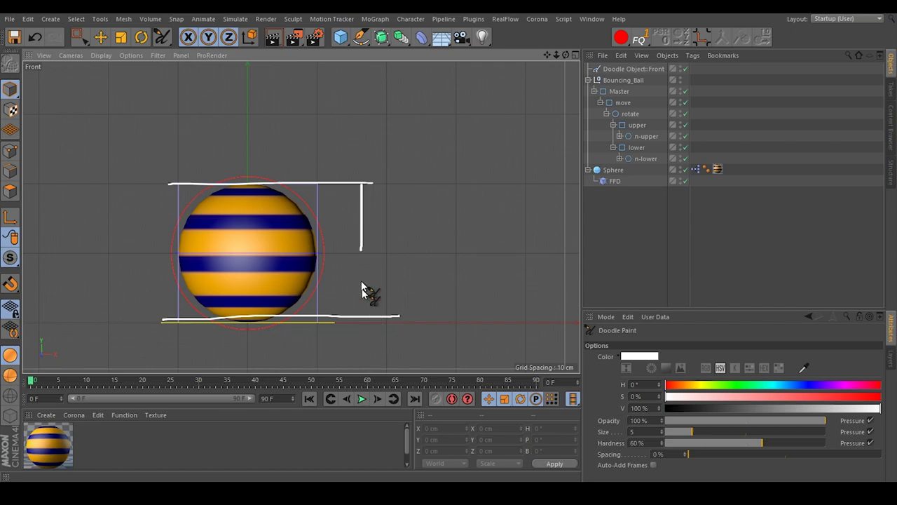
drag(361, 252, 360, 317)
mouse_move(355, 304)
mouse_down()
mouse_move(361, 313)
mouse_move(373, 303)
mouse_up()
drag(353, 190, 359, 182)
drag(360, 346, 360, 351)
drag(360, 357, 360, 363)
click(361, 172)
mouse_move(367, 337)
alt+middle_down()
mouse_move(354, 287)
mouse_move(401, 266)
mouse_move(411, 244)
alt+middle_up()
scroll(393, 281, down, 2)
drag(359, 344, 384, 338)
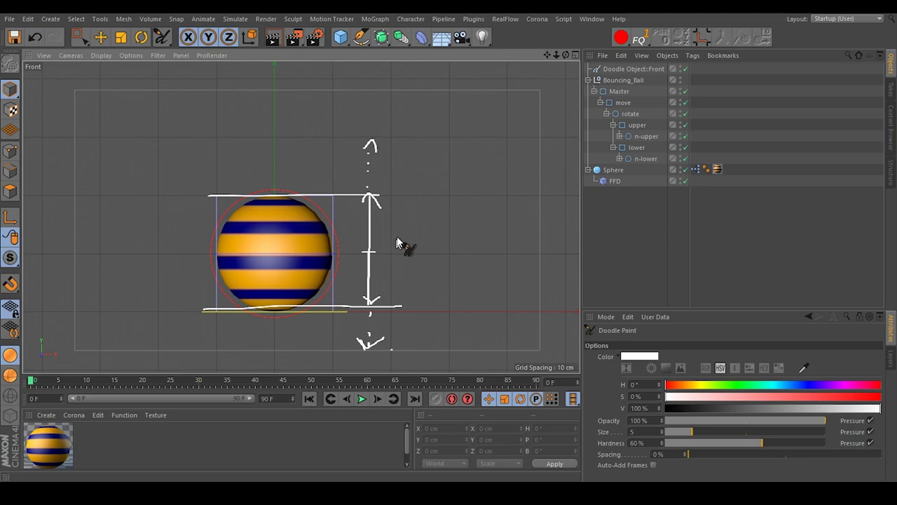
Step: Handwrite a note beside the double arrow, link it upward with an arrow, and sketch a hexagon labelled "In" above the ball
mouse_move(453, 244)
mouse_down()
mouse_move(447, 265)
mouse_move(463, 243)
mouse_move(455, 237)
mouse_move(453, 250)
mouse_move(467, 237)
mouse_move(450, 258)
mouse_move(466, 240)
mouse_move(504, 239)
mouse_move(504, 132)
mouse_move(408, 132)
mouse_move(423, 145)
mouse_move(408, 131)
mouse_move(430, 116)
mouse_up()
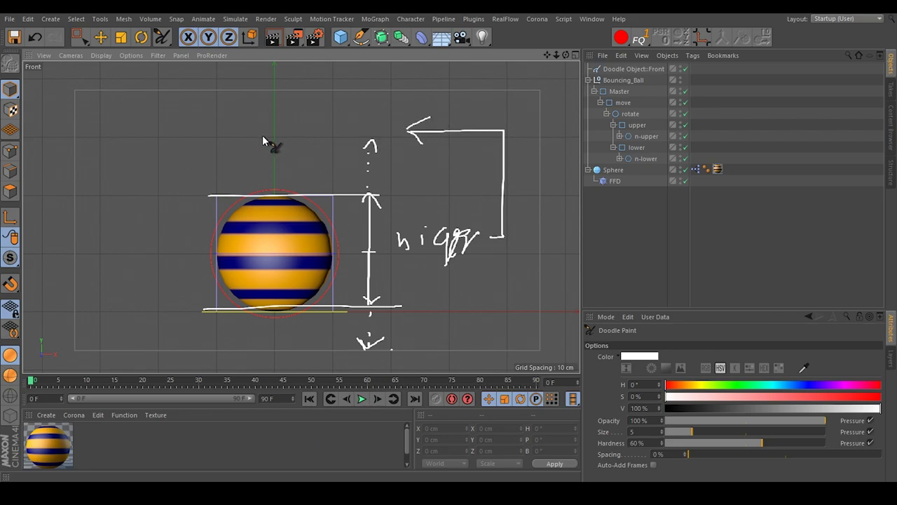
mouse_move(261, 132)
mouse_down()
mouse_move(279, 129)
mouse_move(283, 148)
mouse_move(285, 141)
mouse_up()
mouse_move(300, 133)
mouse_down()
mouse_move(287, 141)
mouse_move(299, 147)
mouse_up()
Step: Doodle two vertical arrows left of the ball pointing inward from the guide lines to its middle, with dotted marks alongside
alt+middle_drag(396, 277, 379, 252)
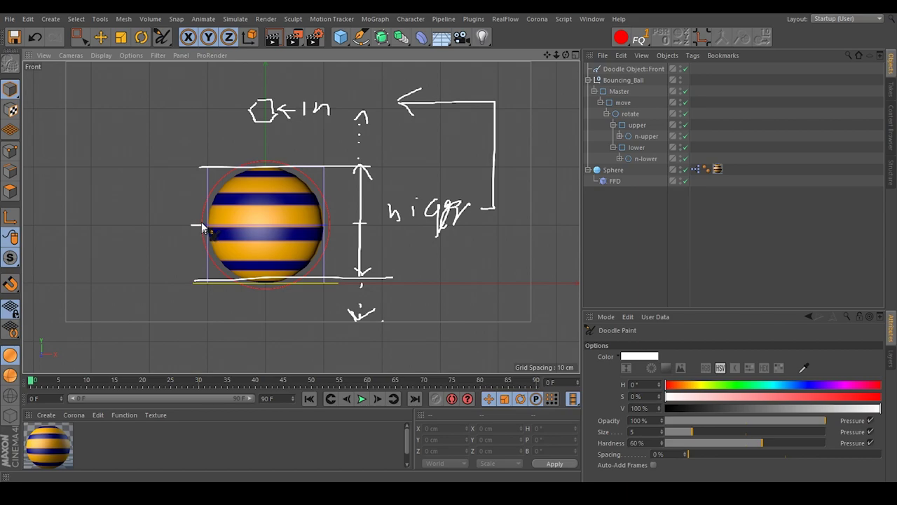
drag(200, 280, 183, 278)
drag(195, 176, 194, 223)
drag(195, 277, 194, 234)
key(ctrl+z)
key(ctrl+z)
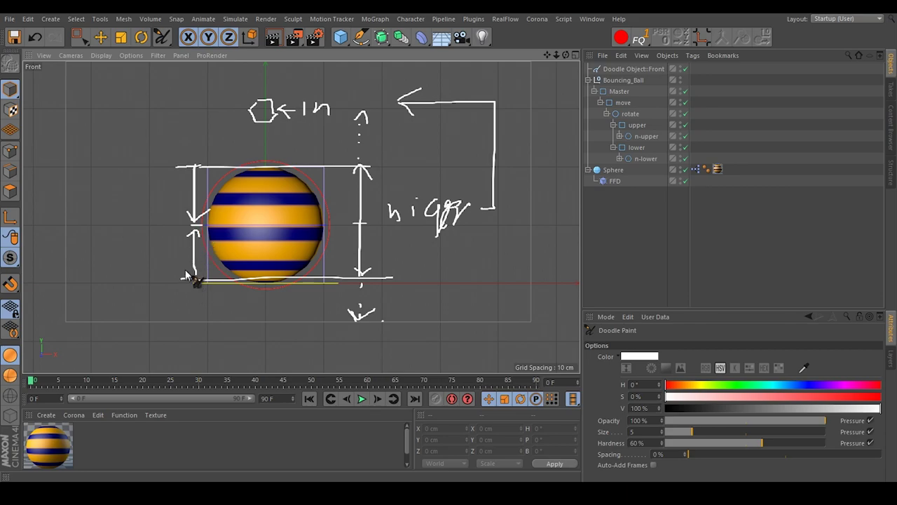
click(186, 267)
click(185, 254)
click(185, 178)
click(185, 189)
click(185, 201)
Step: Sketch a small polygon labelled "out" below the ball and a bent arrow leading to it from the inward arrows
mouse_move(238, 306)
mouse_down()
mouse_move(253, 300)
mouse_move(246, 314)
mouse_move(342, 306)
mouse_move(345, 297)
mouse_up()
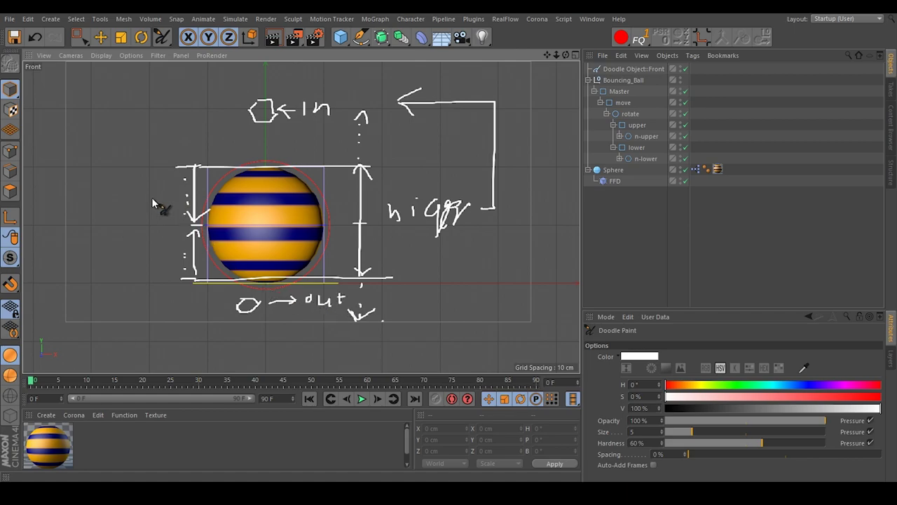
mouse_move(169, 197)
mouse_down()
mouse_move(158, 198)
mouse_move(146, 303)
mouse_move(207, 307)
mouse_move(183, 315)
mouse_up()
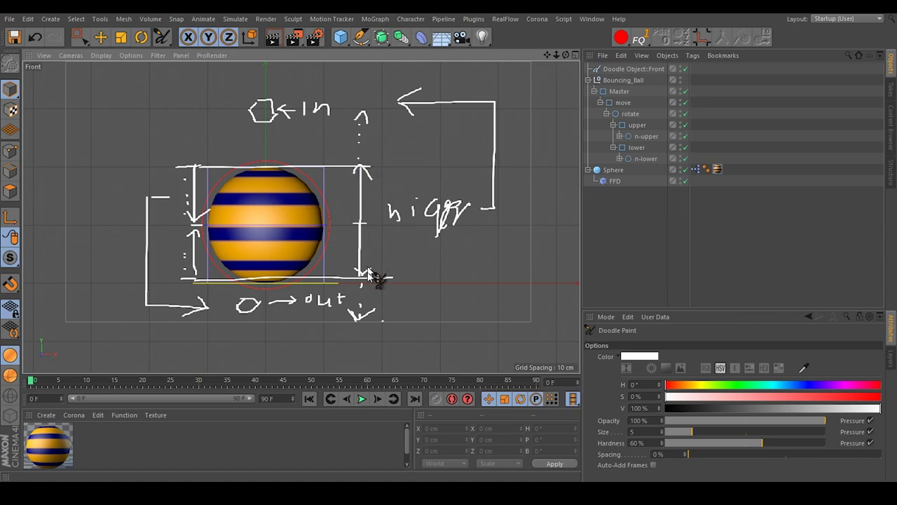
Step: Try scaling n-lower down to about 52.1 cm wide and narrowing n-upper too, and undo both scalings
click(651, 138)
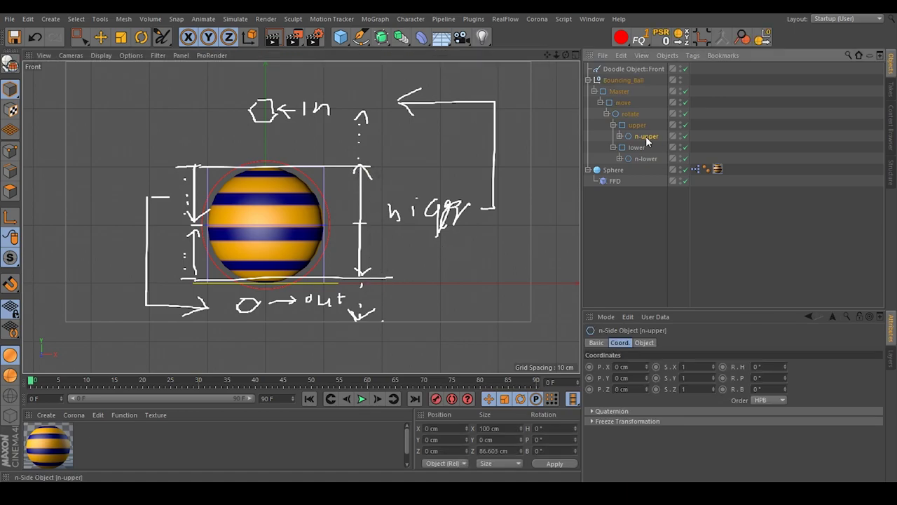
click(647, 159)
middle_drag(408, 259, 371, 257)
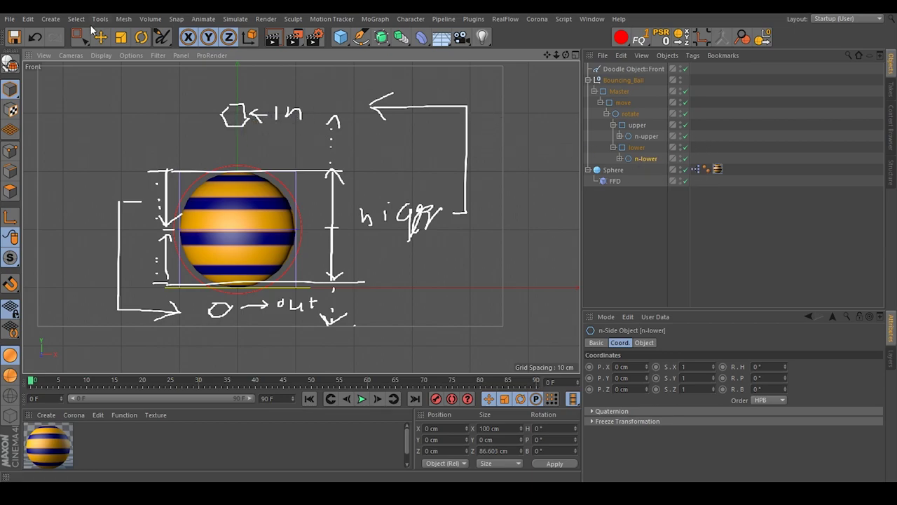
click(121, 37)
drag(445, 266, 392, 268)
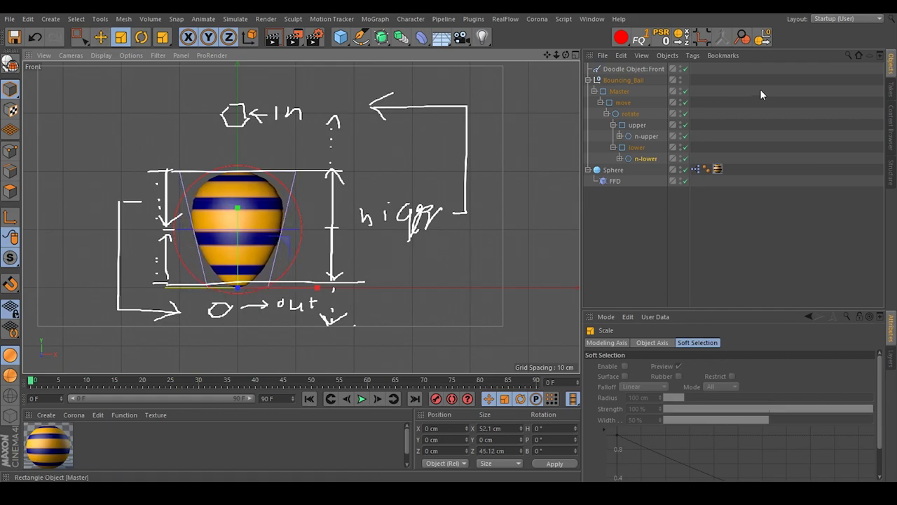
click(639, 136)
drag(418, 112, 176, 144)
click(35, 36)
click(35, 37)
click(35, 36)
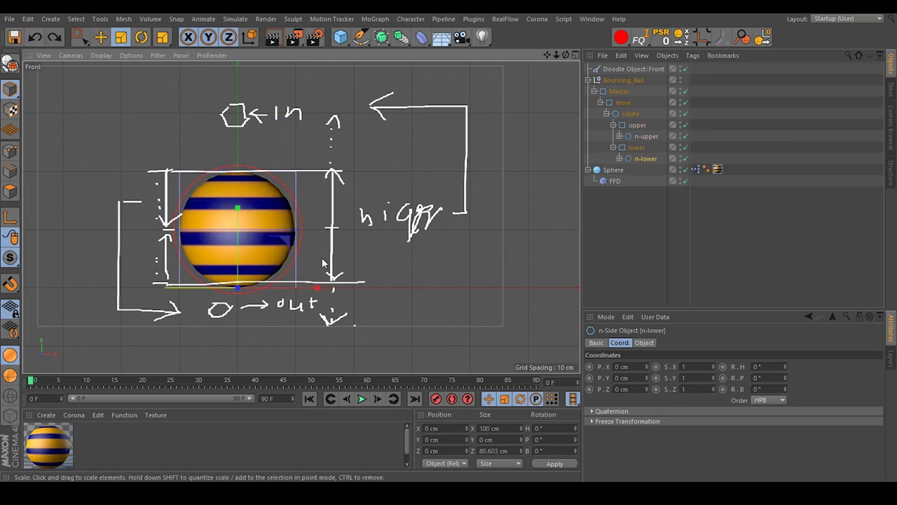
Step: Try widening n-lower and n-upper to about 153.1 cm to flatten the ball's shape, and undo both scalings
drag(311, 254, 571, 217)
click(634, 136)
drag(448, 130, 521, 128)
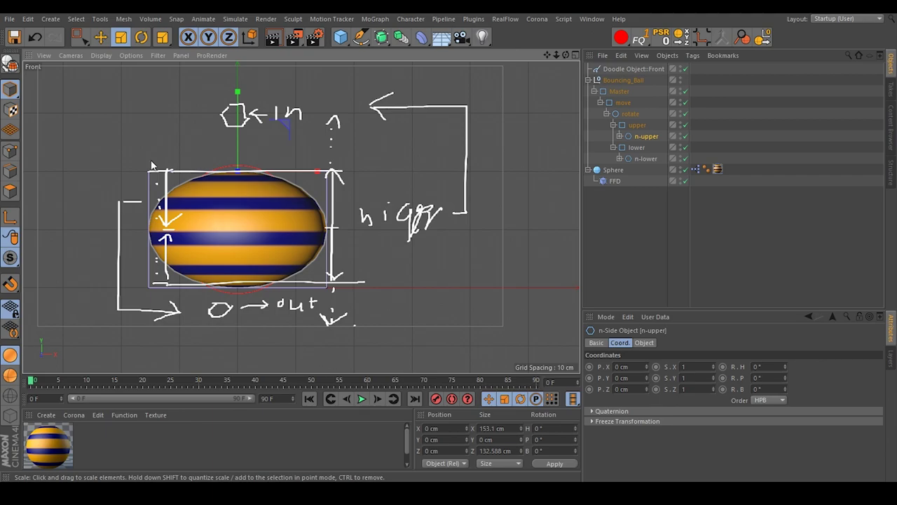
click(35, 37)
click(35, 38)
click(36, 37)
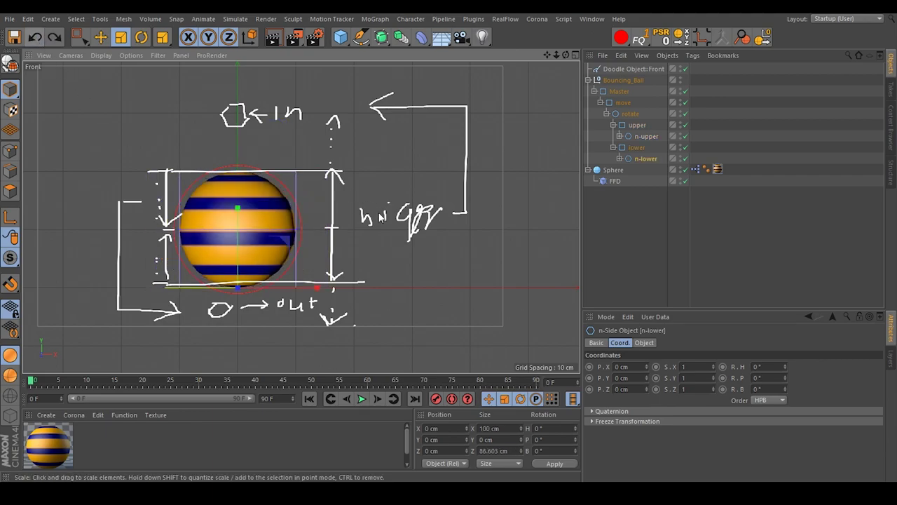
Step: Switch to the Perspective view and add a second XPresso tag to the Sphere
middle_click(290, 193)
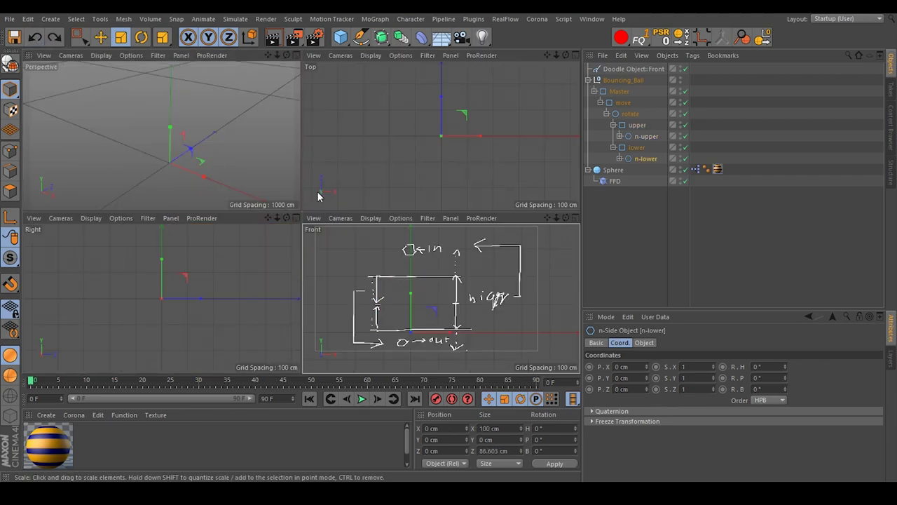
middle_click(201, 150)
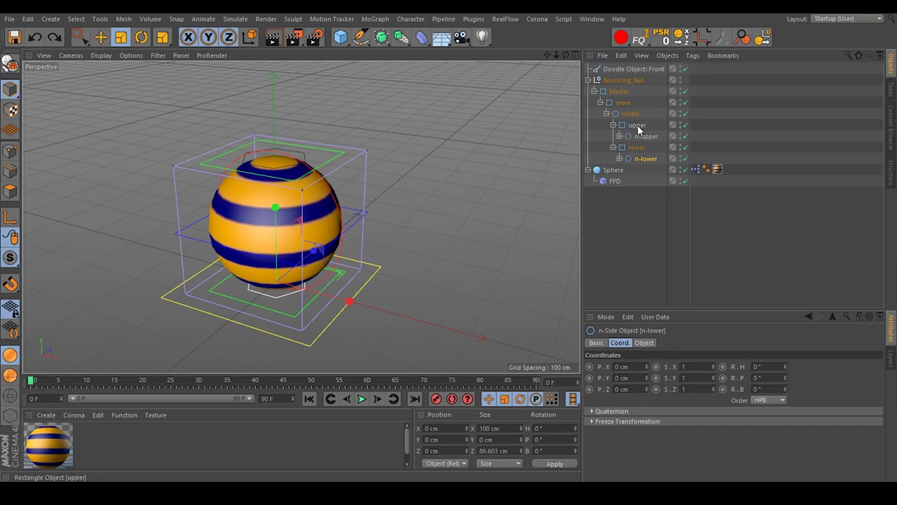
click(656, 155)
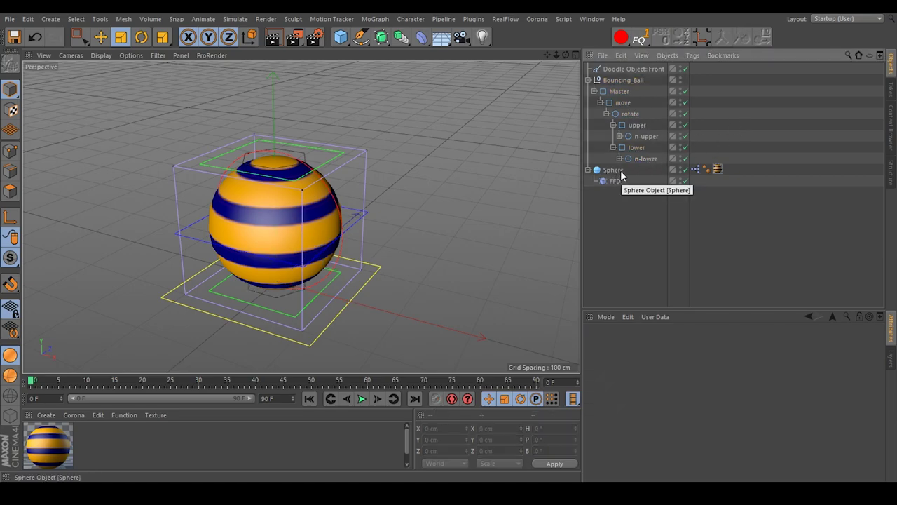
click(700, 173)
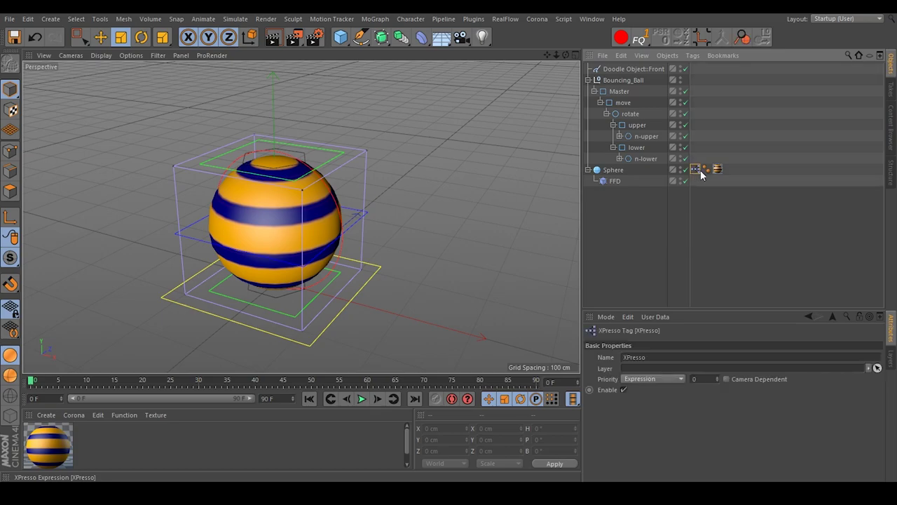
click(619, 136)
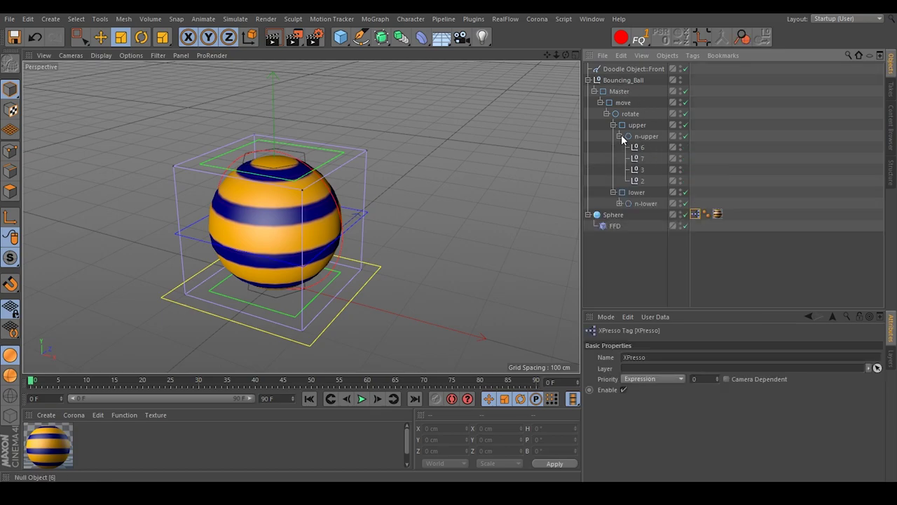
click(620, 136)
click(615, 169)
right_click(615, 169)
mouse_move(708, 22)
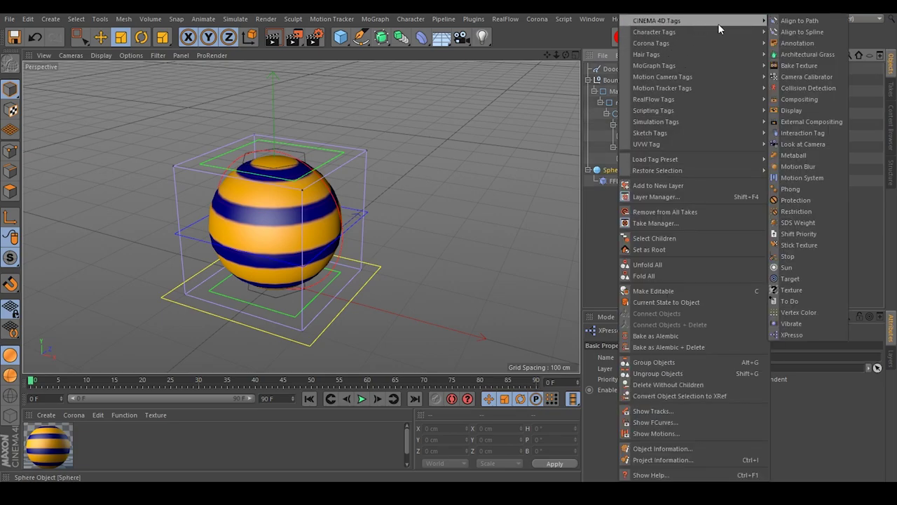
click(811, 337)
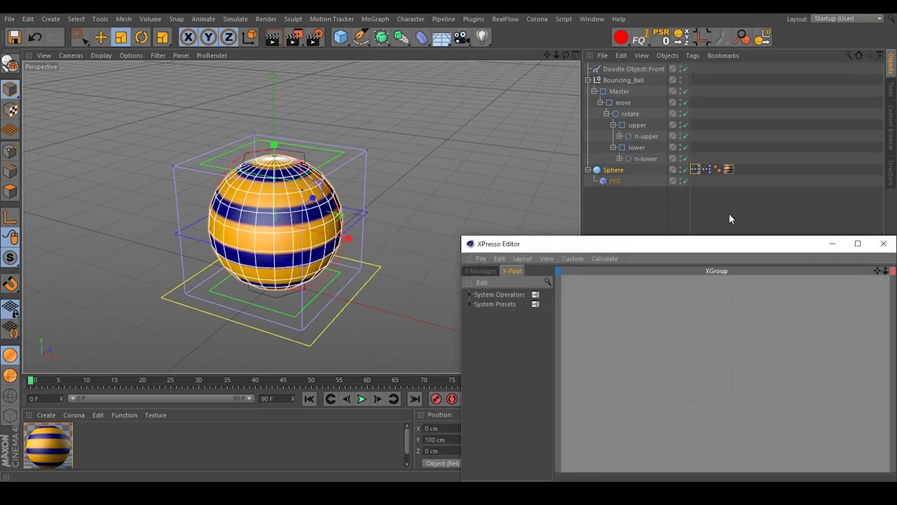
drag(715, 243, 544, 227)
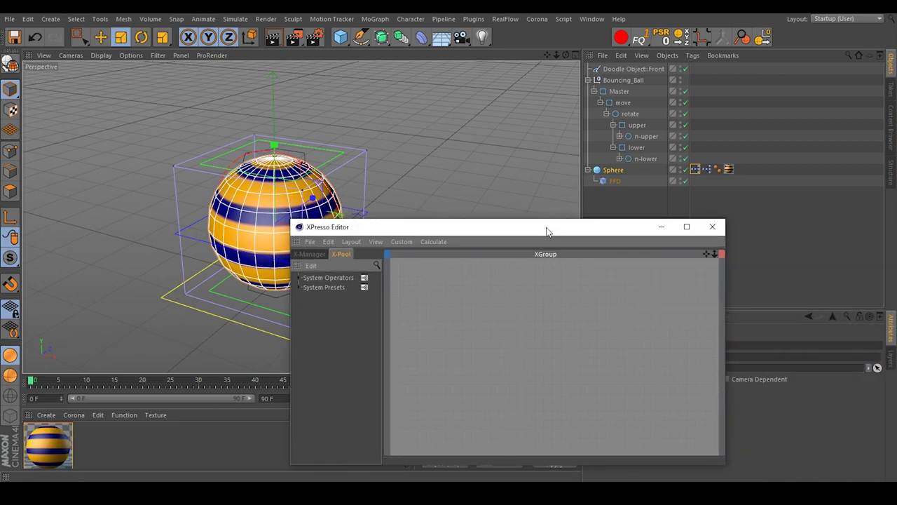
Step: Examine the FFD point node graph in the Sphere's original XPresso tag and close the editor
click(706, 170)
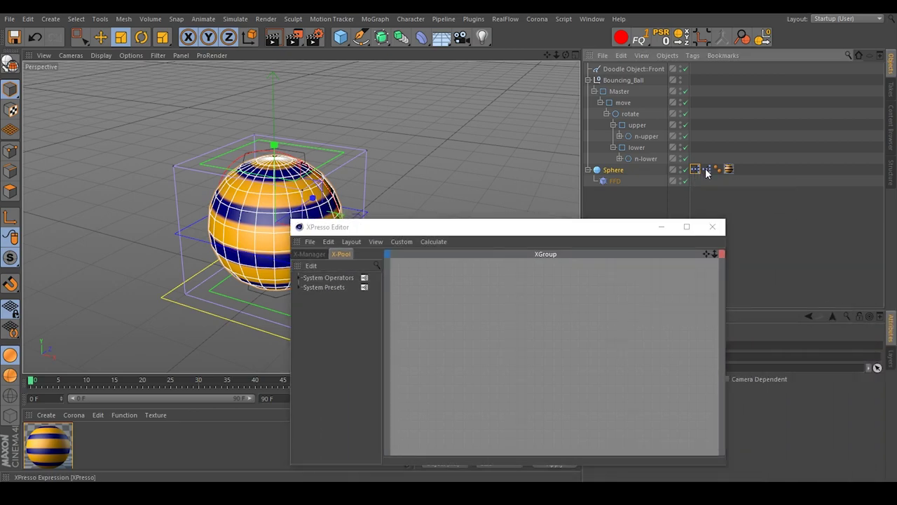
double_click(705, 171)
scroll(505, 389, down, 3)
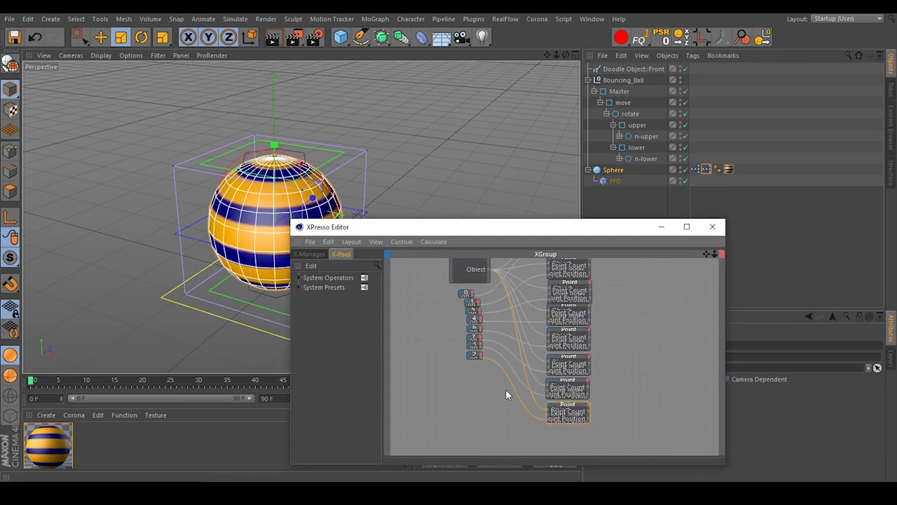
drag(705, 255, 702, 272)
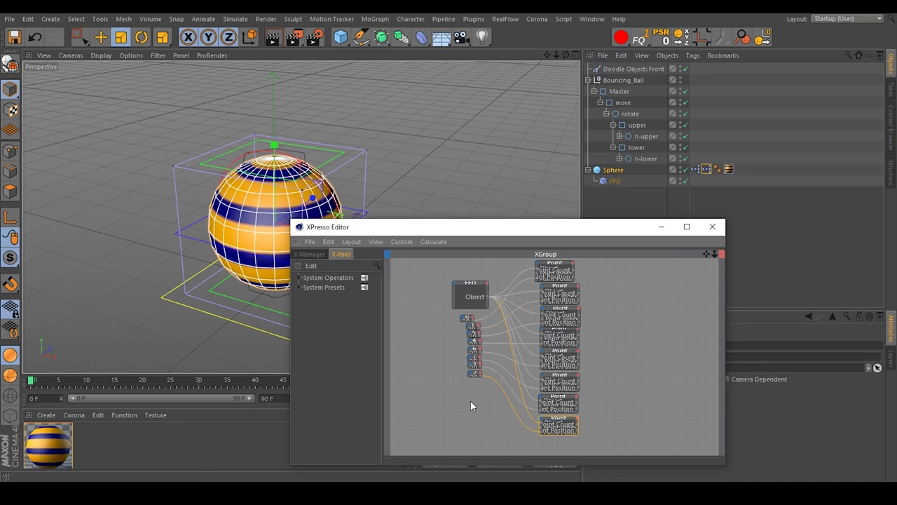
click(712, 226)
Step: Open the Sphere's new empty XPresso tag and add n-upper and n-lower as nodes, one above the other
double_click(697, 171)
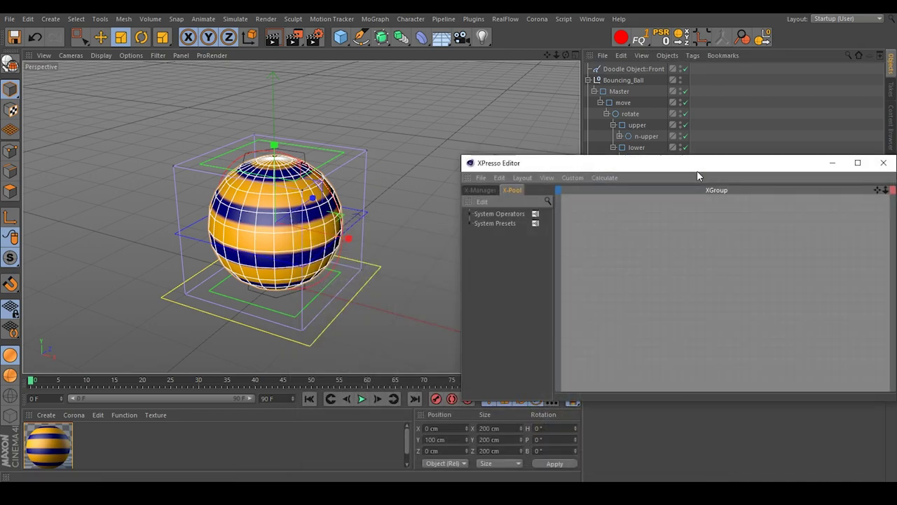
drag(692, 166, 453, 232)
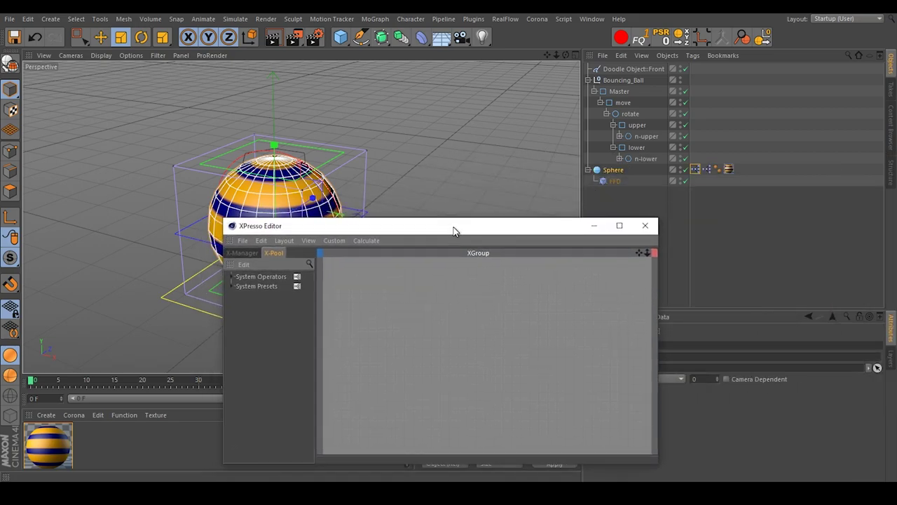
click(646, 136)
drag(646, 137, 569, 314)
click(650, 161)
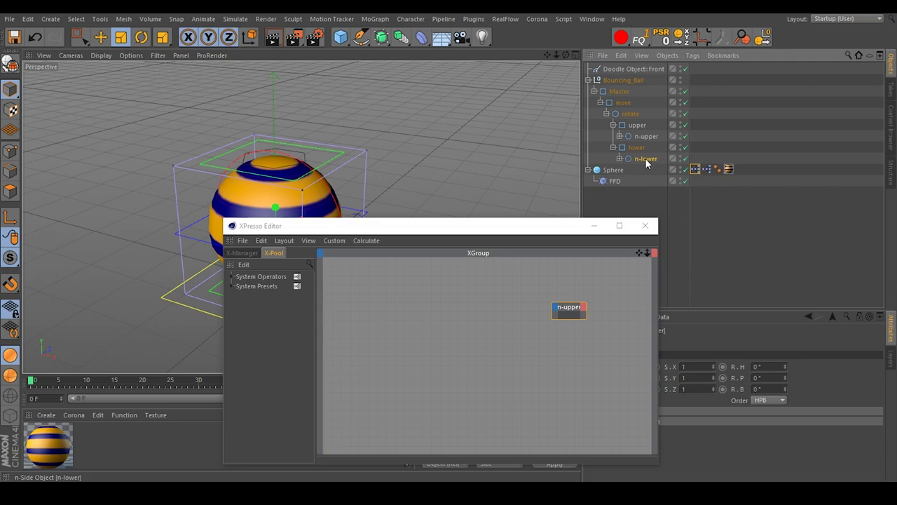
drag(629, 243, 600, 379)
drag(586, 318, 571, 301)
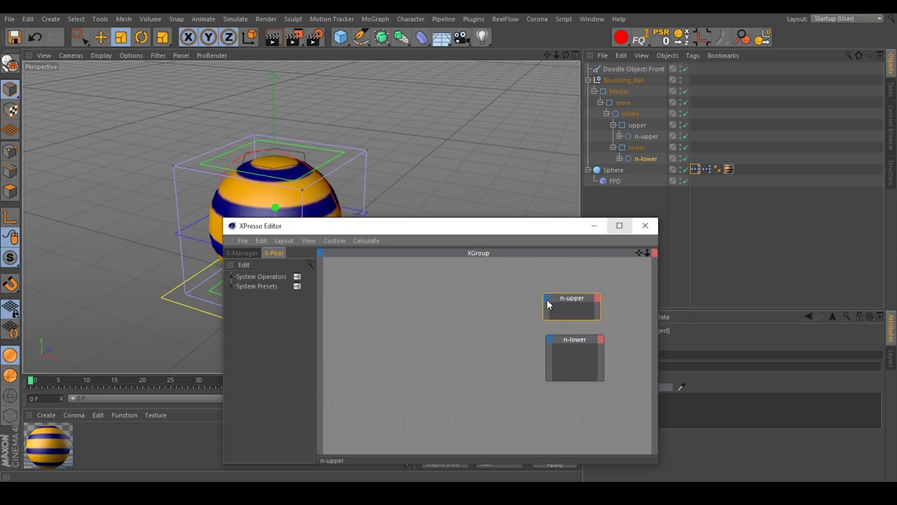
Step: Add a Scale input port to both the n-upper and n-lower nodes
click(548, 302)
mouse_move(579, 316)
mouse_move(657, 351)
click(699, 395)
click(548, 340)
mouse_move(584, 357)
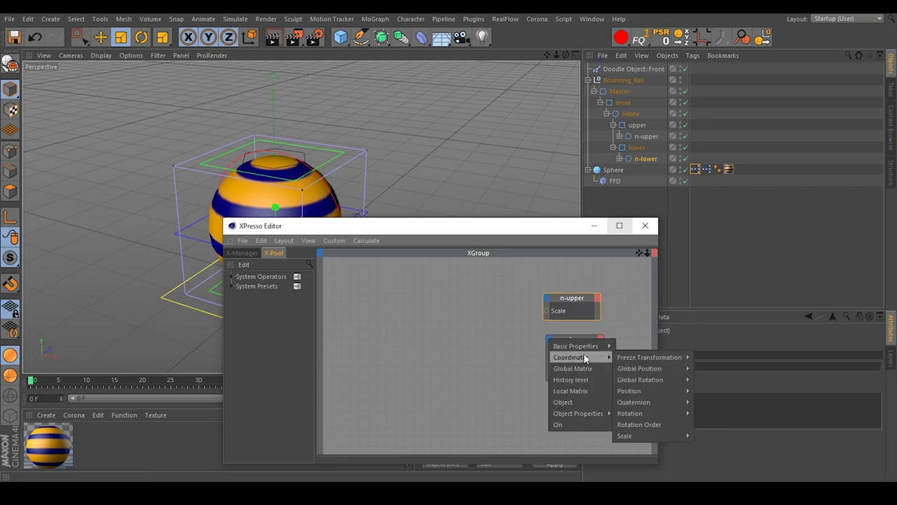
mouse_move(680, 358)
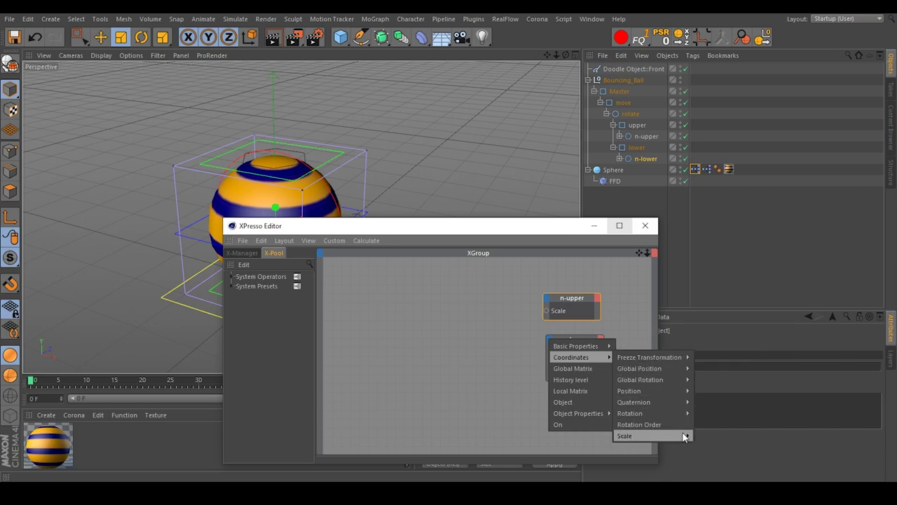
click(707, 436)
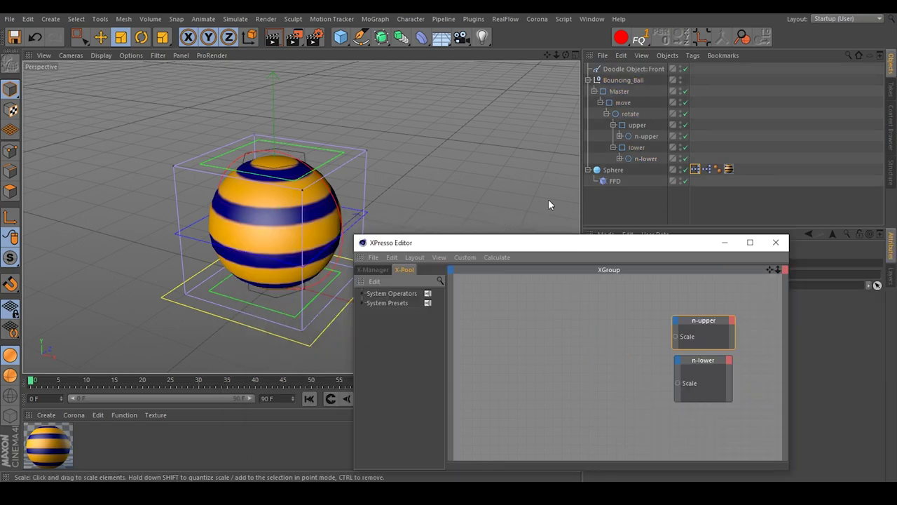
Step: Create a null from the lower controller and make it a child of lower
alt+drag(324, 213, 402, 196)
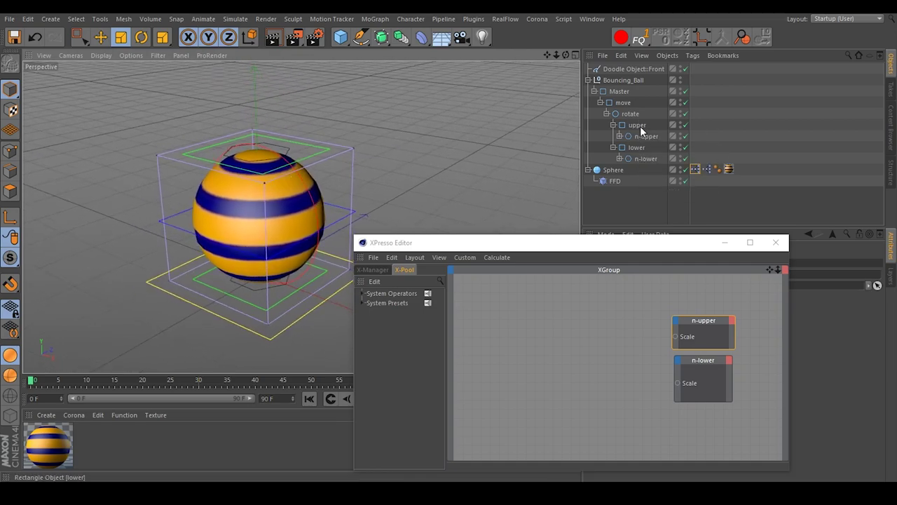
click(637, 148)
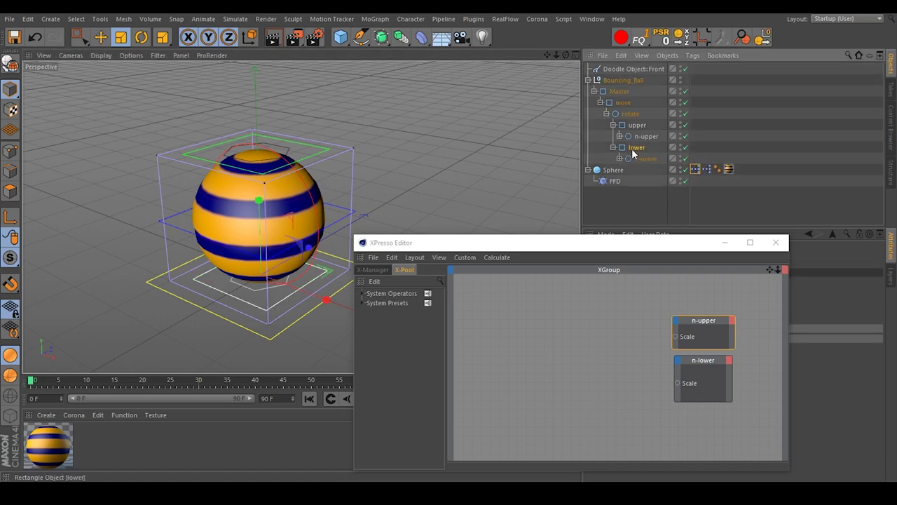
click(764, 41)
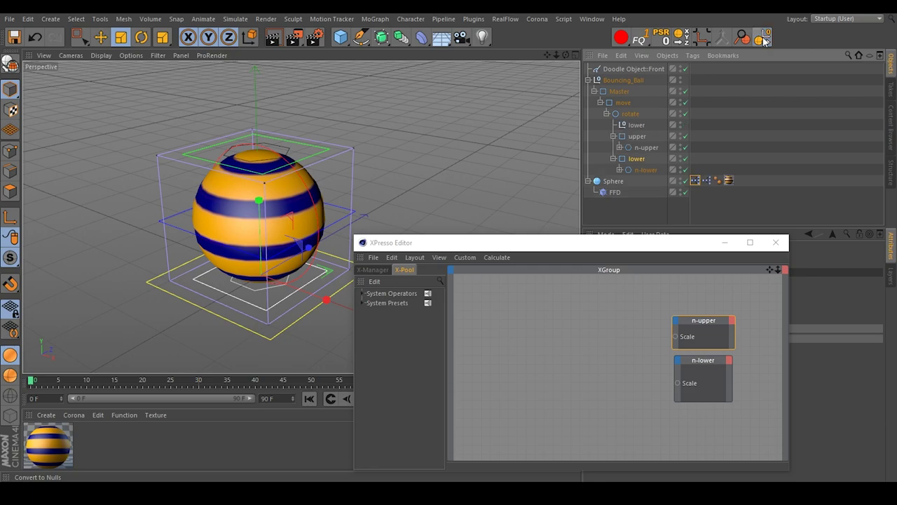
click(635, 126)
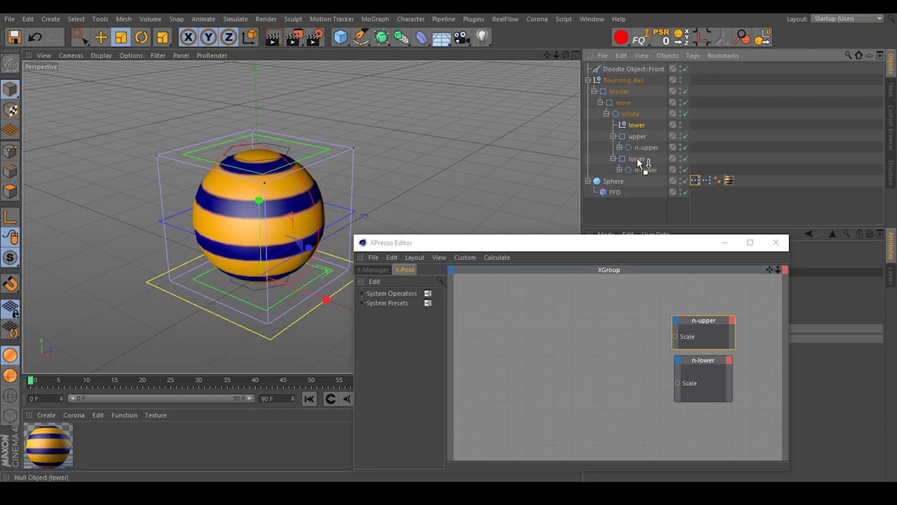
drag(636, 157, 641, 159)
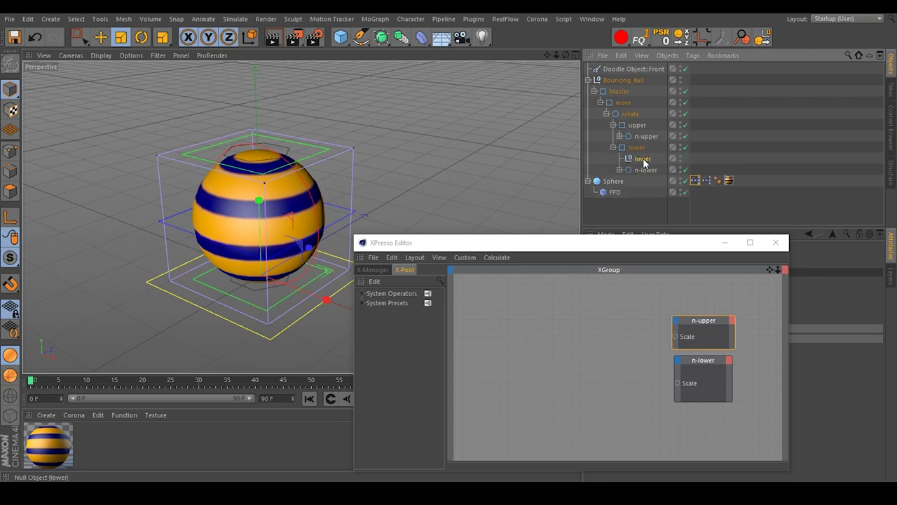
Step: Rename the null inside the lower controller as pos_lower
double_click(645, 158)
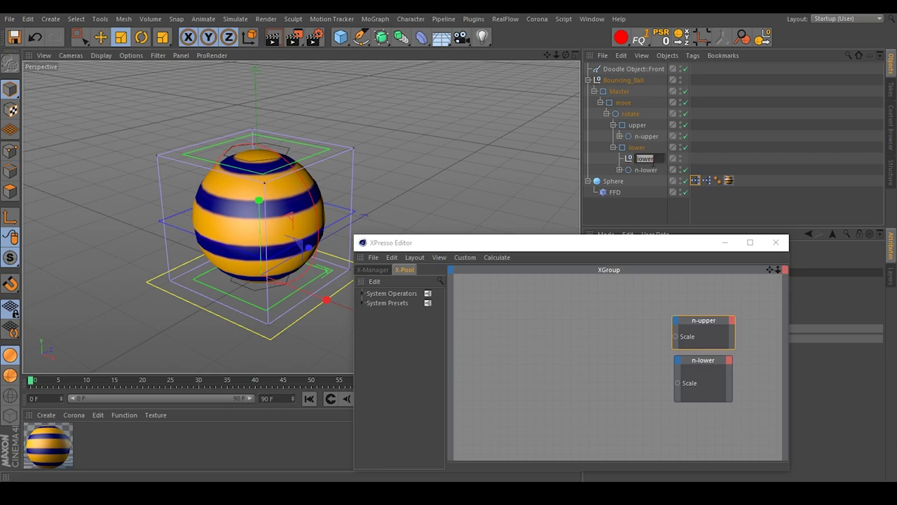
key(Home)
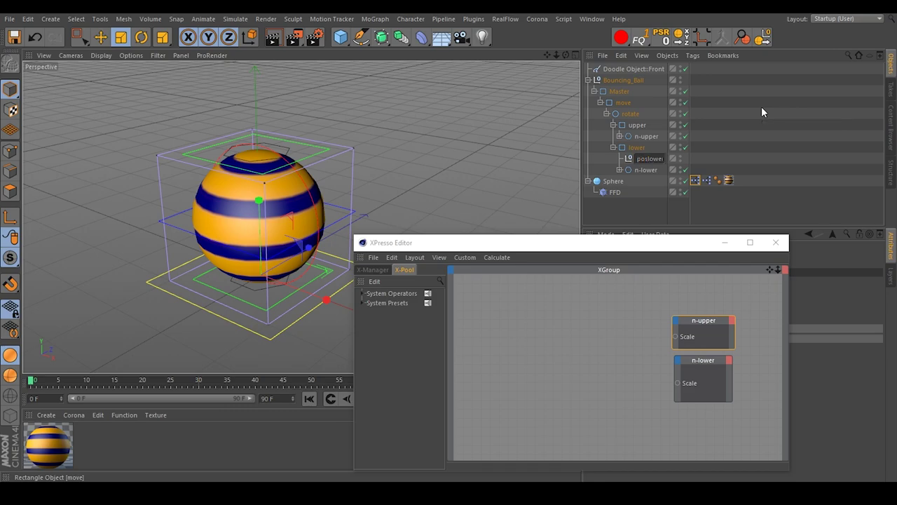
key(Return)
text(pos_)
key(Return)
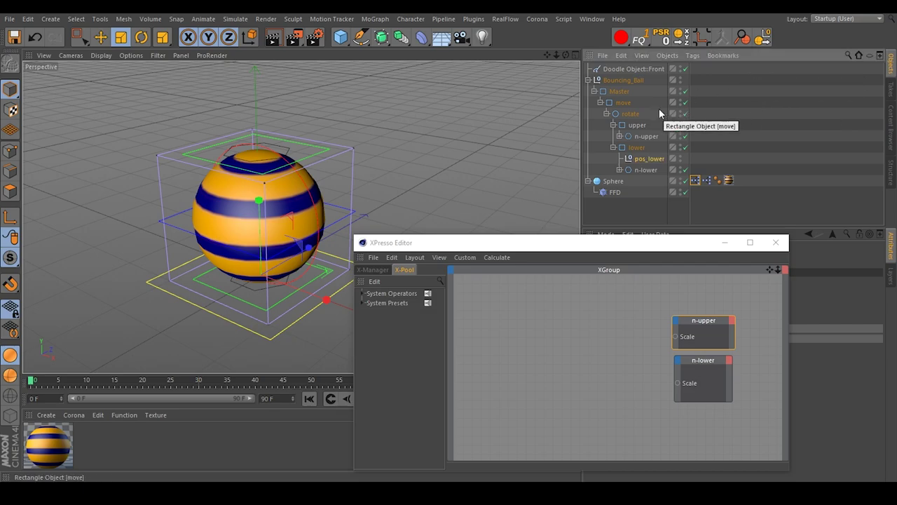
Step: Create a null from the upper controller, nest it inside upper and name it pos_upper
click(639, 125)
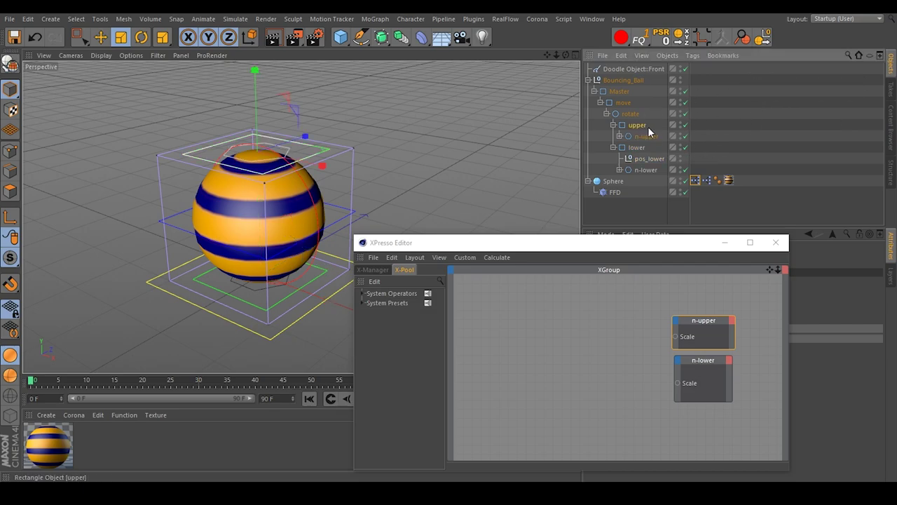
click(762, 37)
drag(638, 125, 643, 137)
double_click(645, 136)
key(Home)
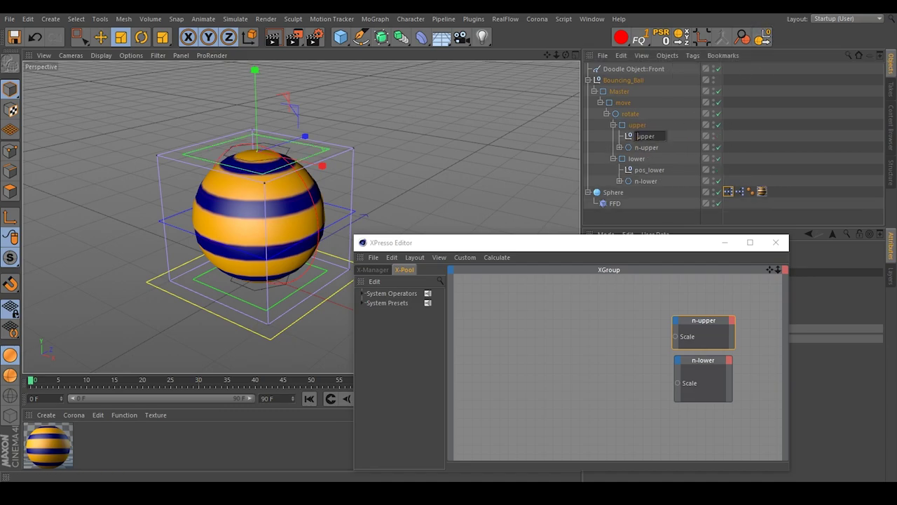
text(pos_)
key(Return)
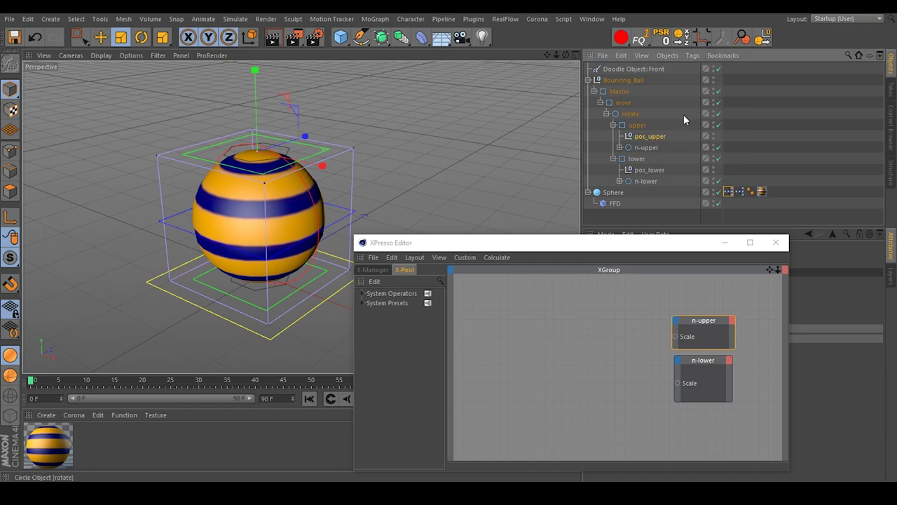
Step: Add the pos_upper and pos_lower nulls to the XPresso graph as nodes, with pos_upper above pos_lower
ctrl+click(652, 170)
drag(659, 138, 522, 366)
drag(497, 321, 507, 296)
click(511, 313)
Step: Add a Global Position output port to both the pos_upper and pos_lower nodes
click(517, 295)
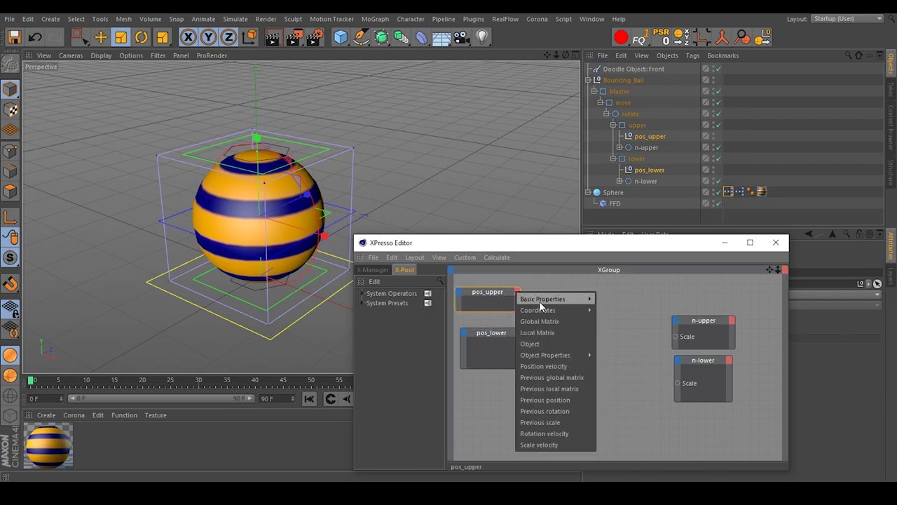
mouse_move(542, 310)
mouse_move(615, 311)
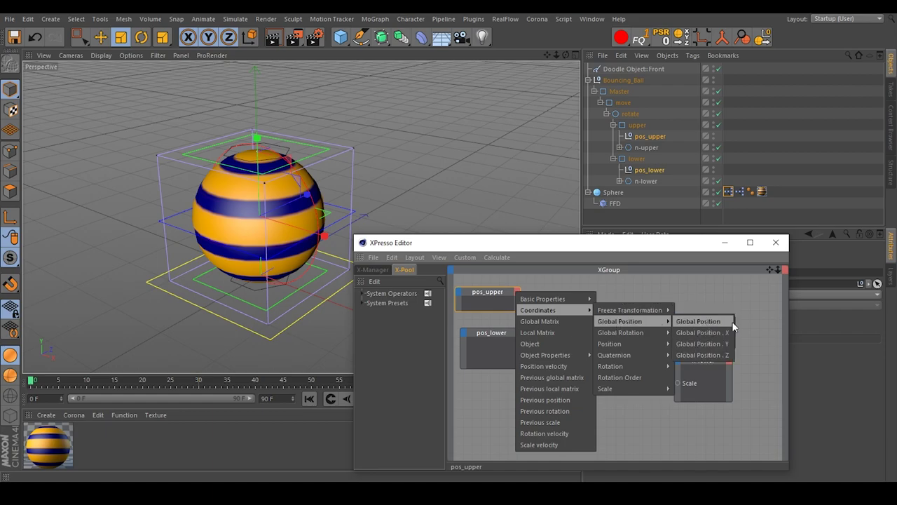
click(733, 321)
click(519, 334)
mouse_move(554, 344)
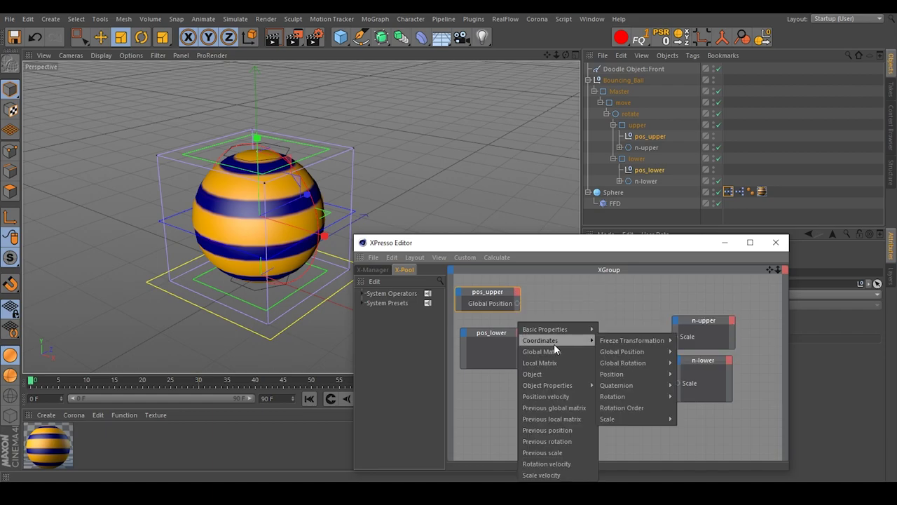
mouse_move(646, 353)
click(711, 350)
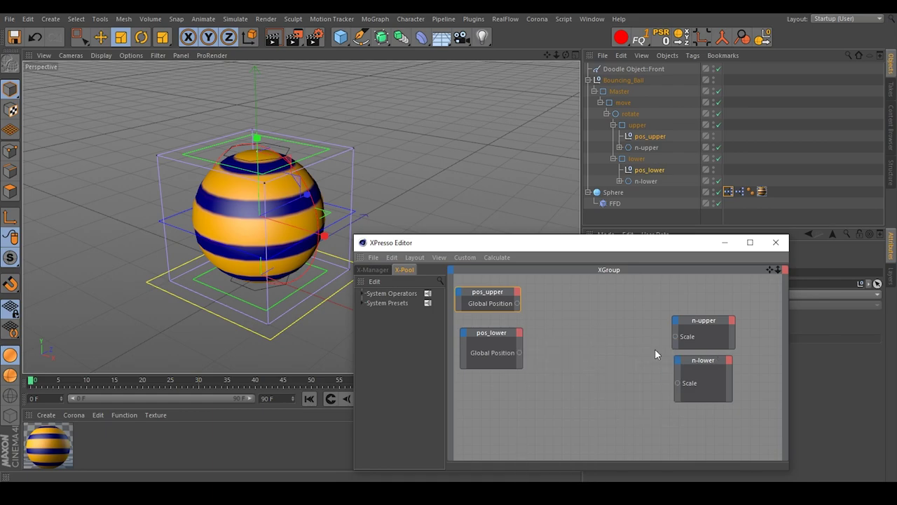
Step: Add a Distance node and connect the Global Position of pos_upper to Input 1 and of pos_lower to Input 2
right_click(547, 301)
mouse_move(568, 312)
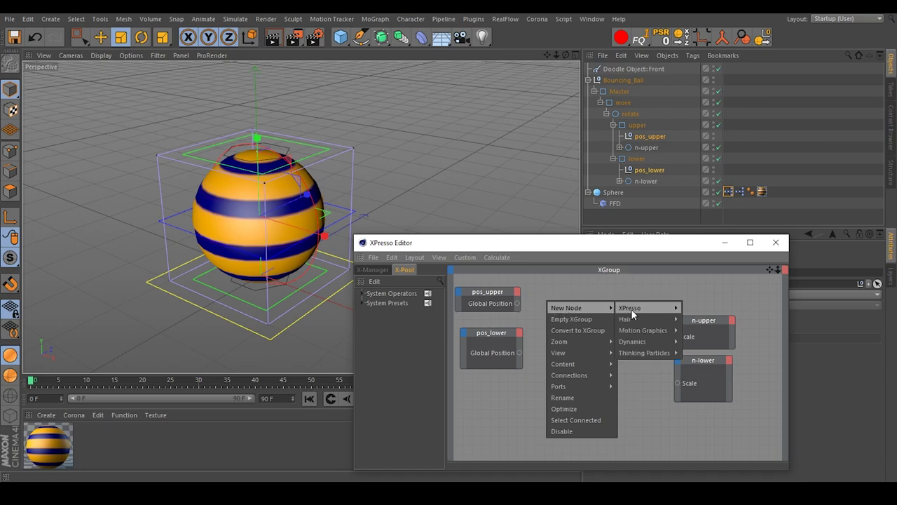
mouse_move(633, 315)
mouse_move(708, 339)
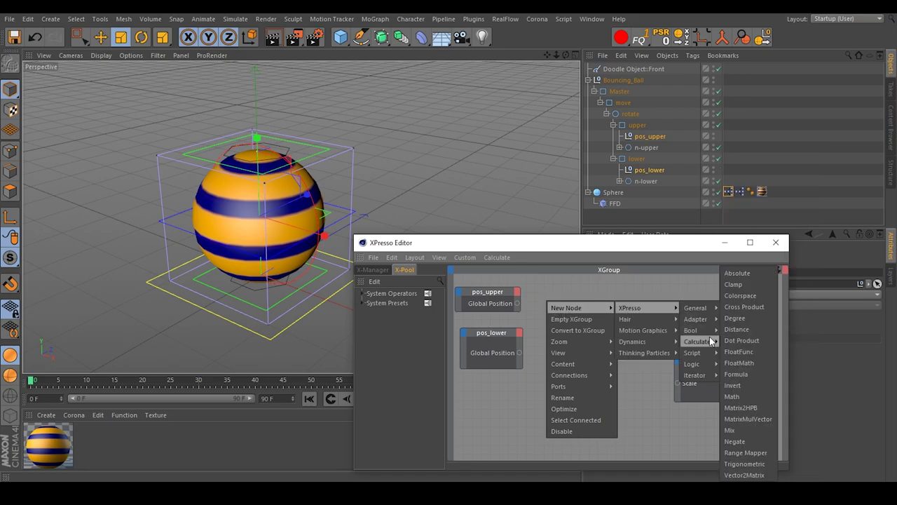
click(744, 331)
drag(547, 293, 589, 308)
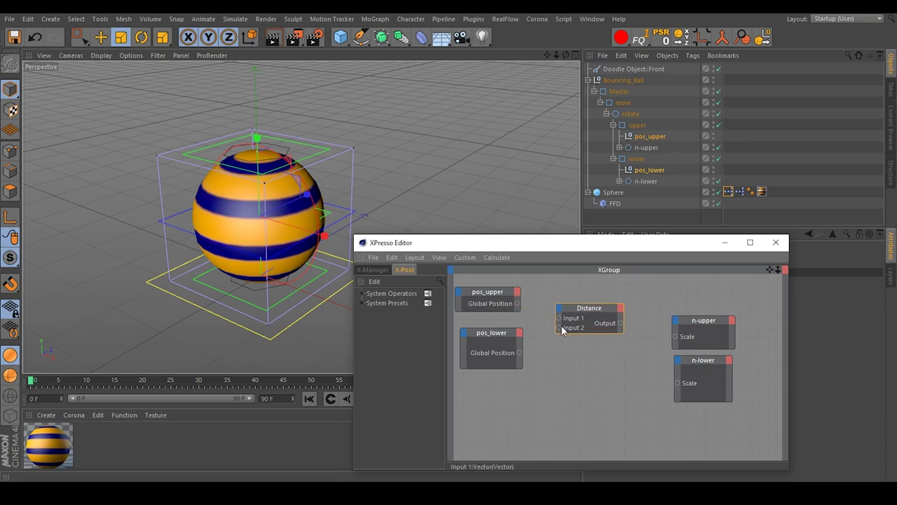
drag(559, 318, 517, 304)
drag(518, 352, 519, 352)
Step: Add a Result node connected to the Distance output and move the XPresso window clear of the object list
right_click(620, 293)
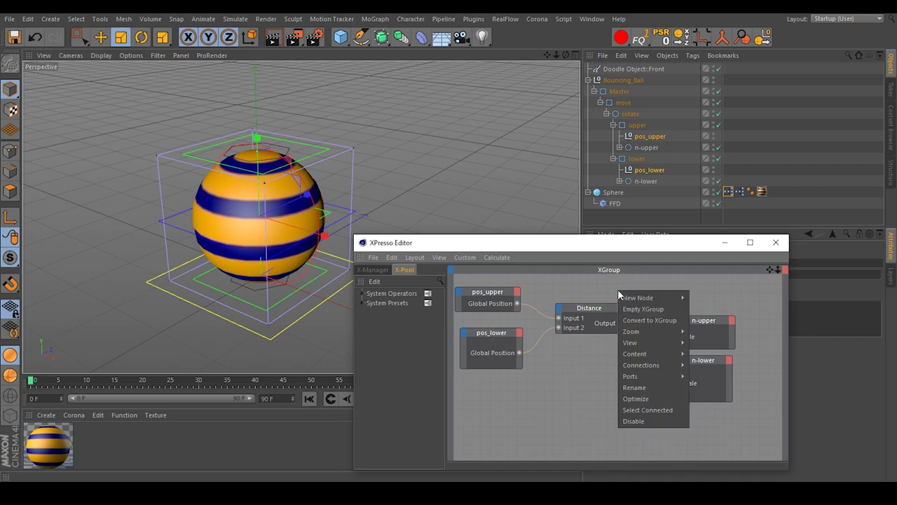
mouse_move(630, 299)
mouse_move(737, 296)
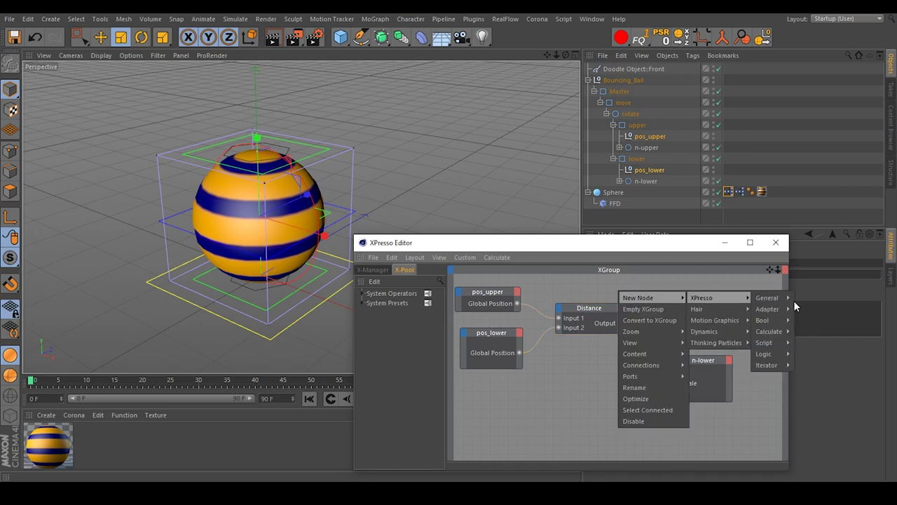
mouse_move(791, 299)
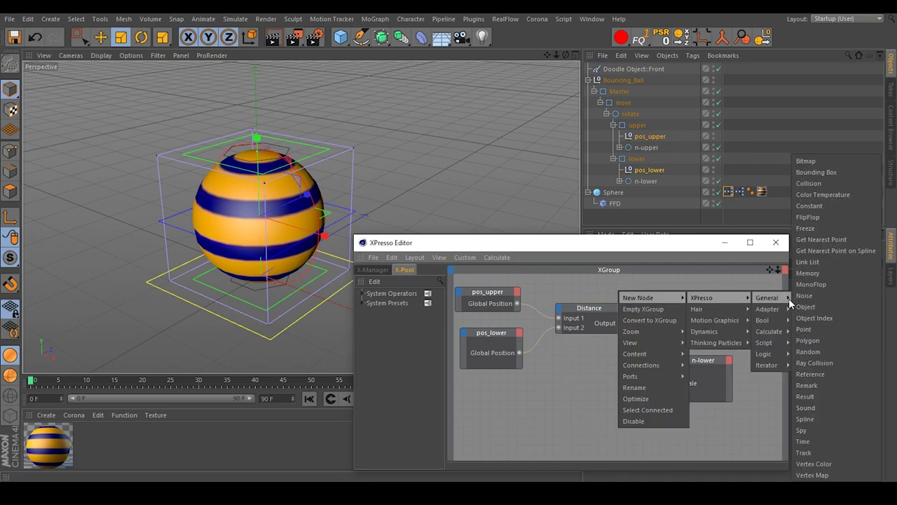
click(825, 396)
drag(612, 291, 685, 306)
drag(639, 250, 559, 276)
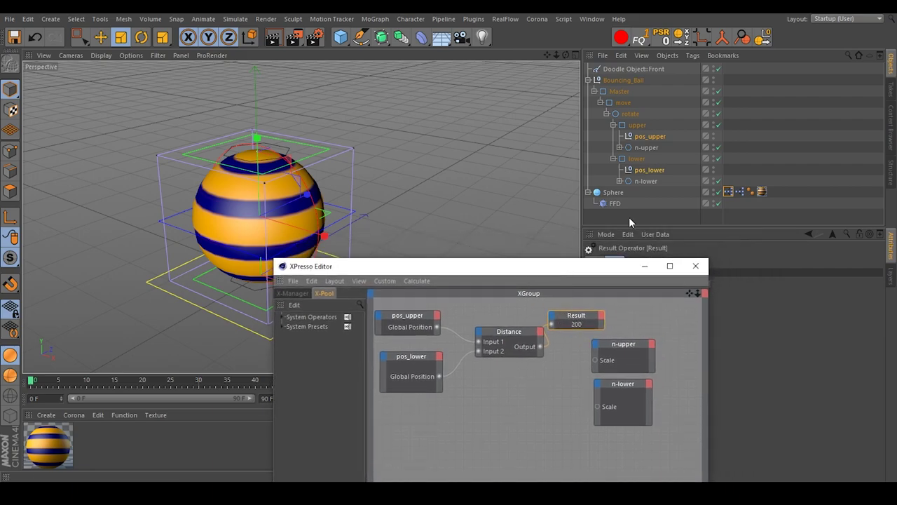
Step: Raise the upper controller about 56 cm along its Y axis to test the Distance result
click(640, 126)
key(e)
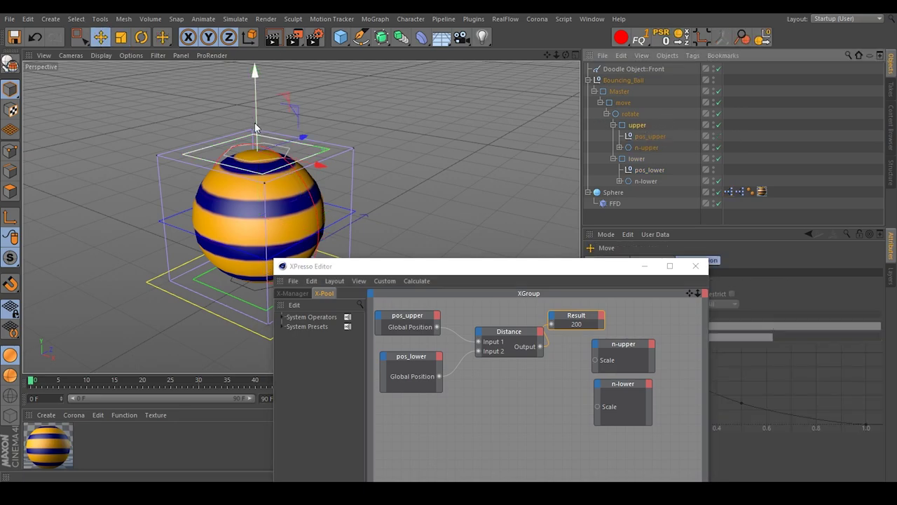
drag(256, 128, 257, 84)
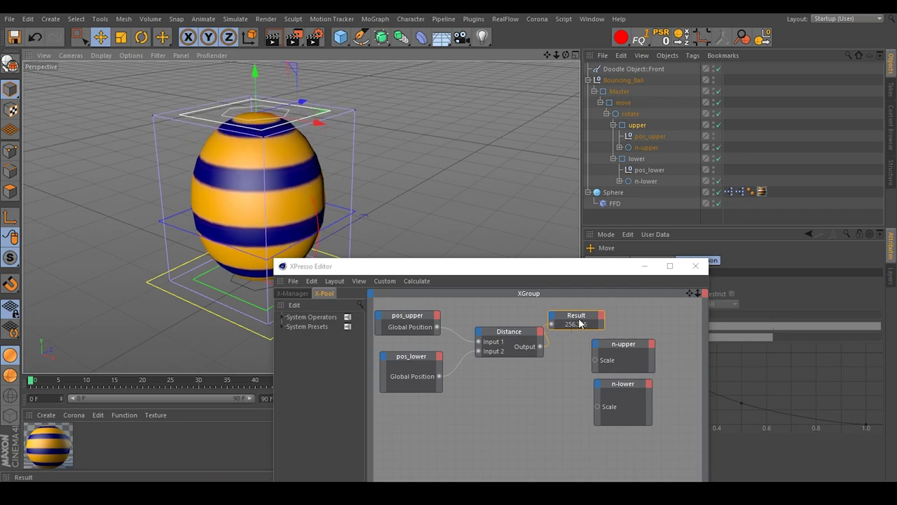
Step: Enable Animation Refresh for the XPresso calculation, test it by lowering the upper controller, and reset the controller's PSR to 0
click(417, 281)
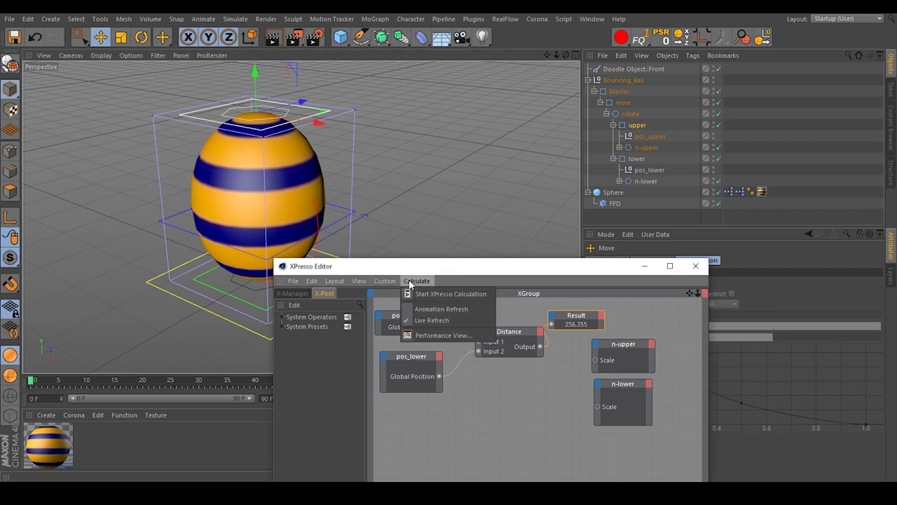
click(437, 308)
drag(255, 73, 254, 108)
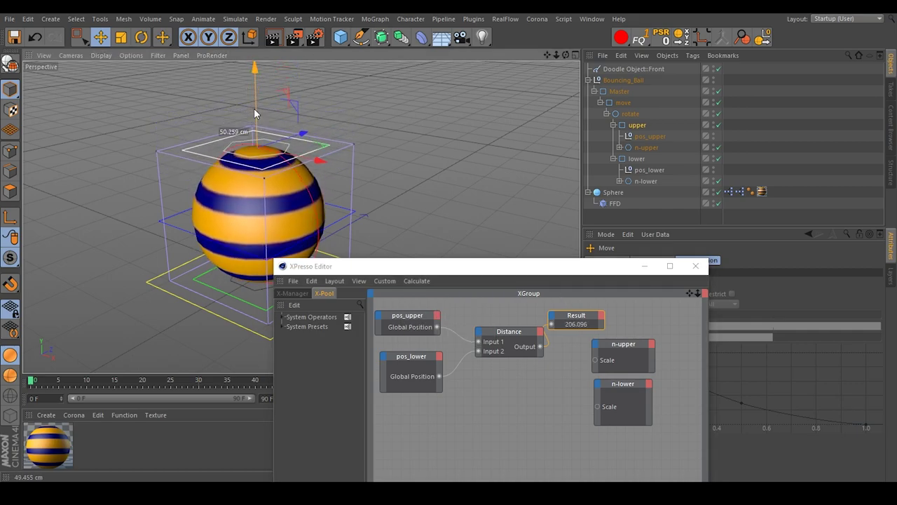
click(664, 36)
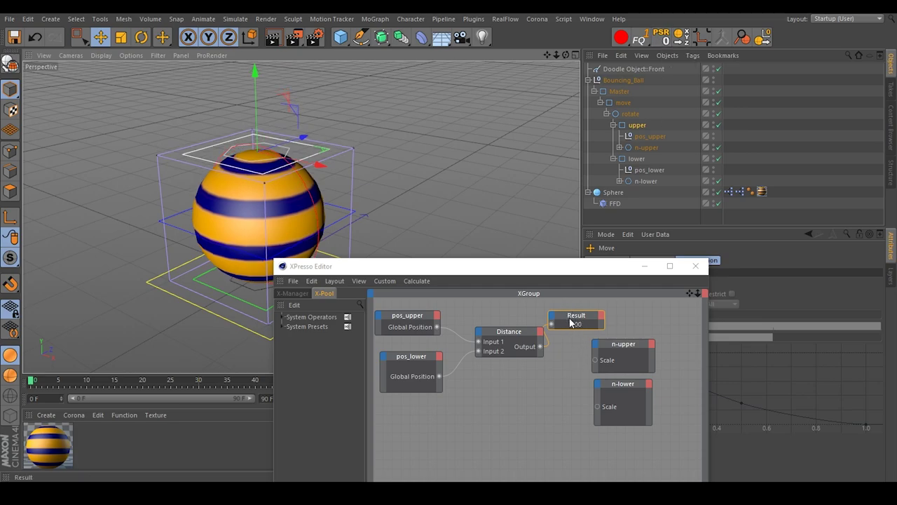
Step: Move the n-upper, n-lower and Result nodes farther from the Distance node to open up space in the graph
drag(646, 444, 659, 338)
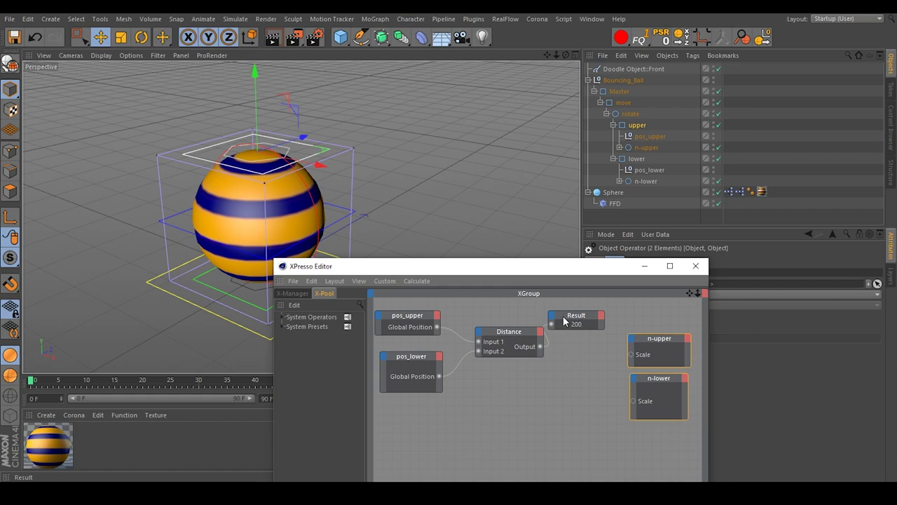
drag(578, 322, 592, 326)
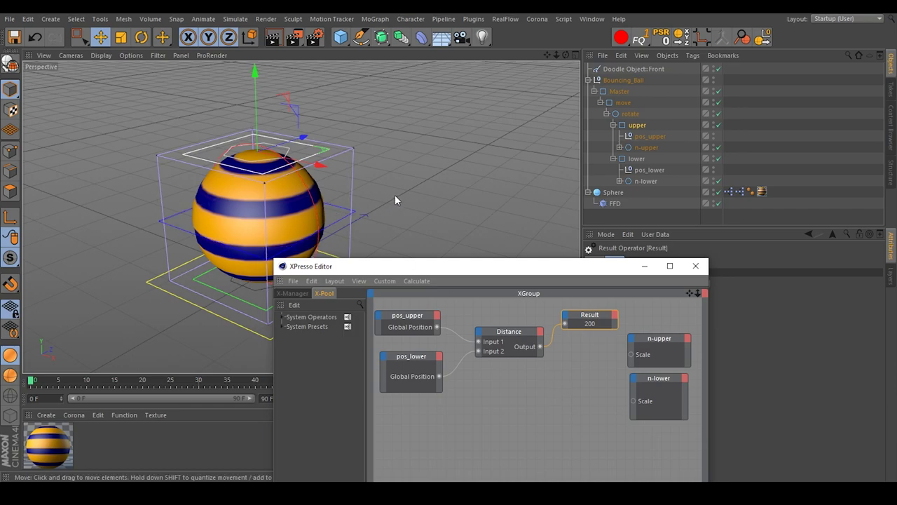
click(528, 376)
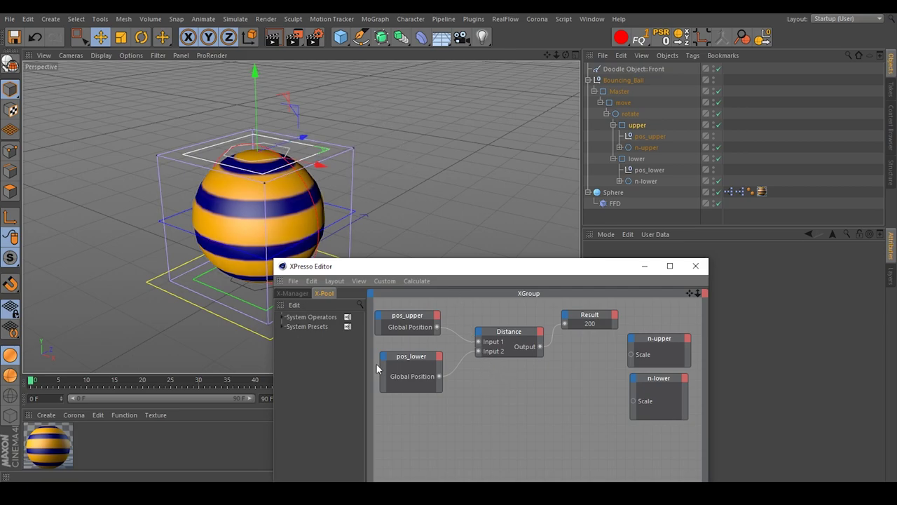
Step: Duplicate the pos_upper and pos_lower nulls together and place the copies directly under the move controller
click(763, 109)
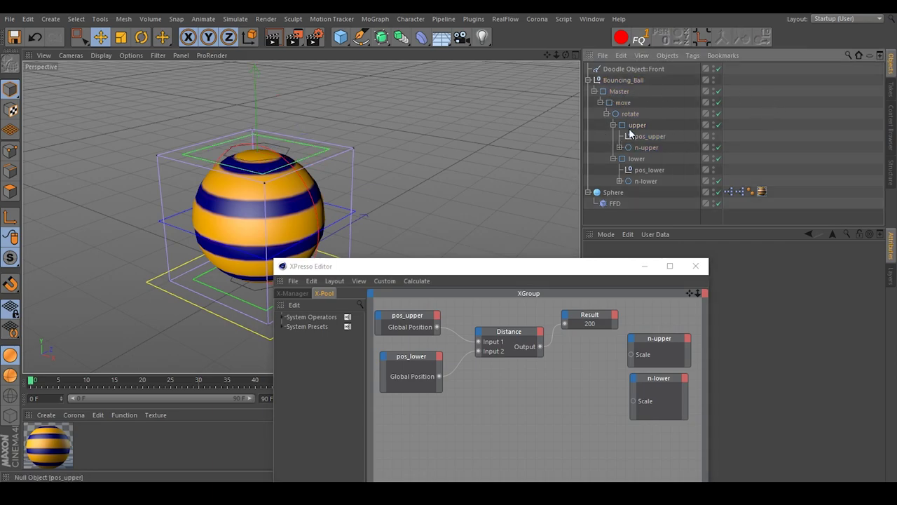
key(h)
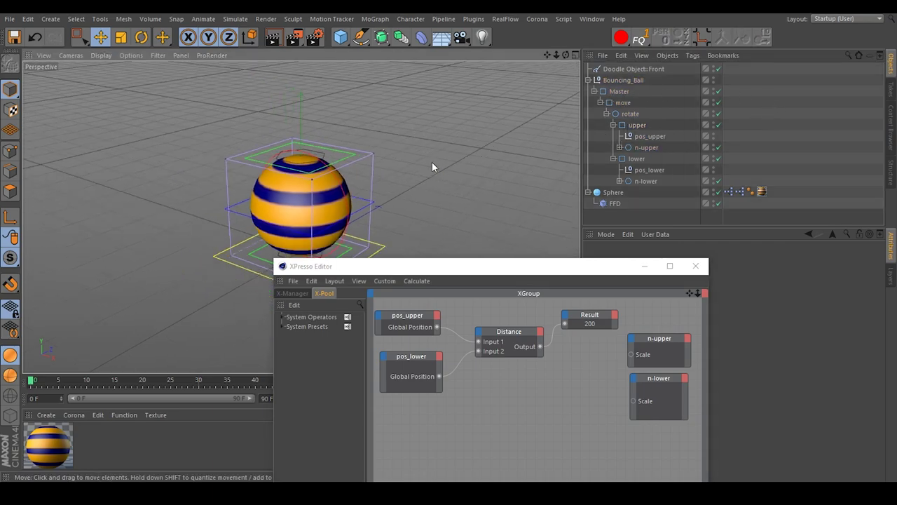
drag(547, 55, 506, 59)
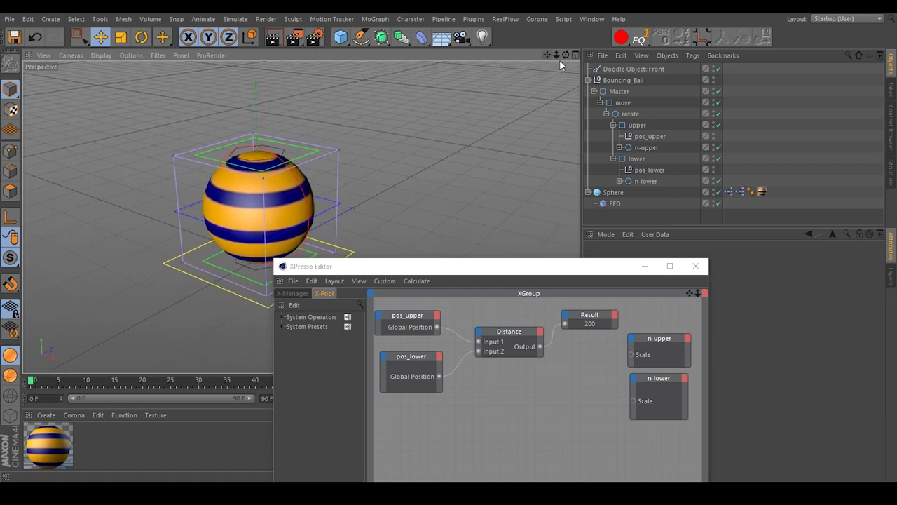
click(650, 136)
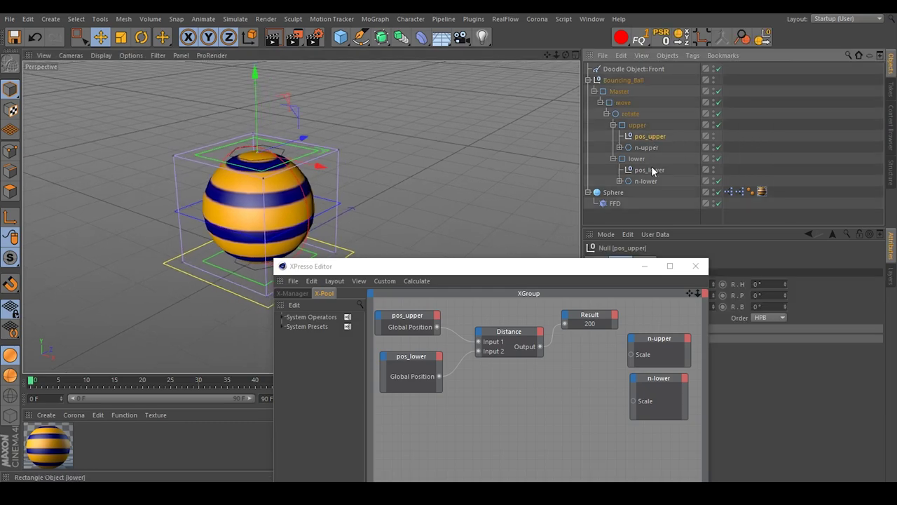
ctrl+click(650, 170)
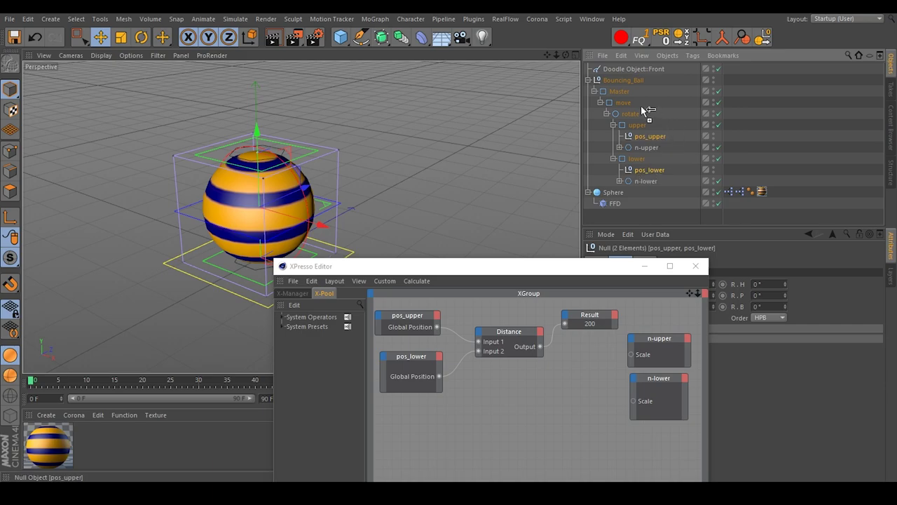
drag(633, 107, 629, 108)
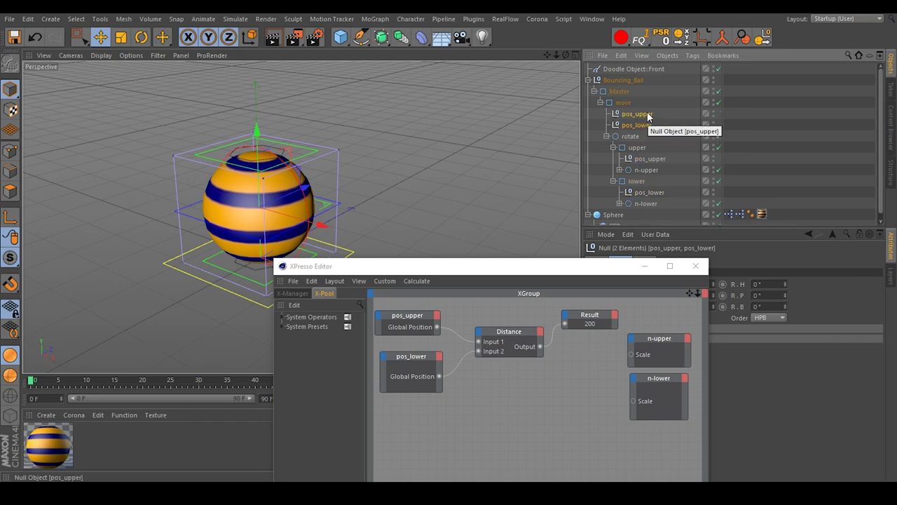
Step: Rename the two copied nulls under move as pos_upper_d and pos_lower_d
double_click(638, 113)
click(660, 113)
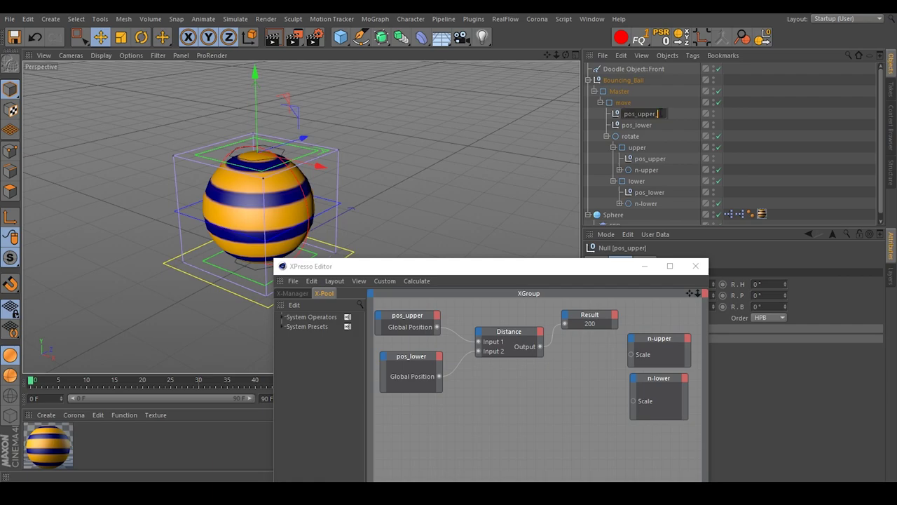
text(_d)
key(Return)
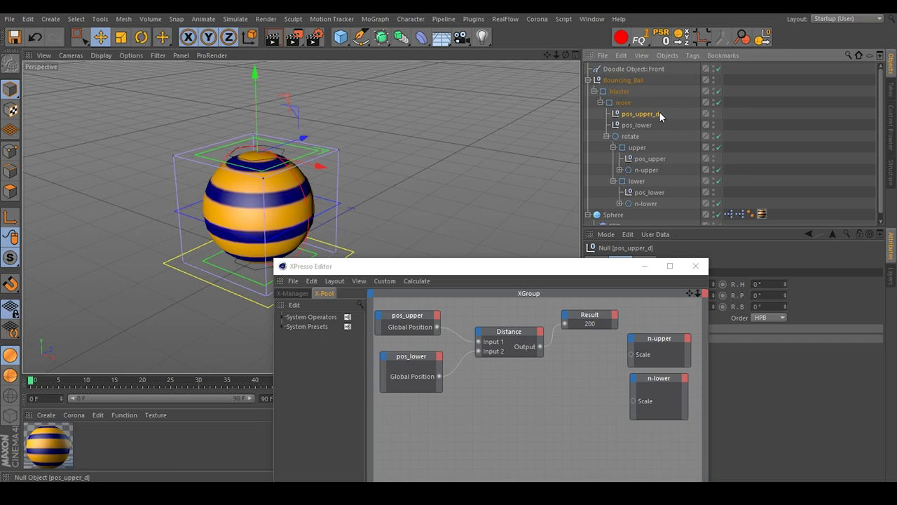
double_click(638, 124)
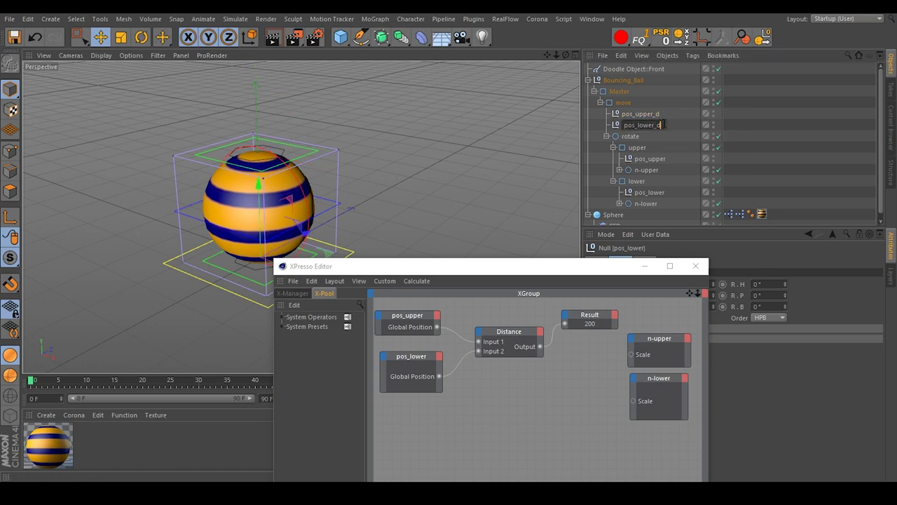
text(_d)
key(Return)
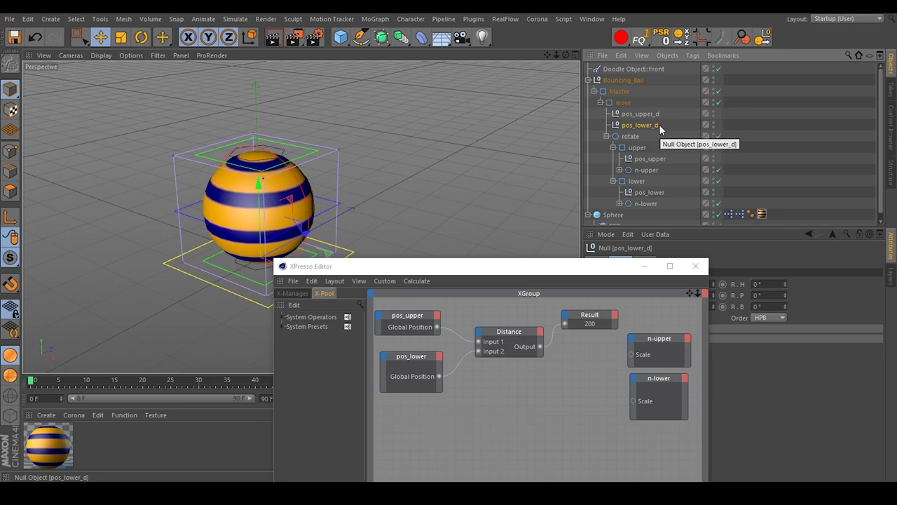
key(ctrl+shift+a)
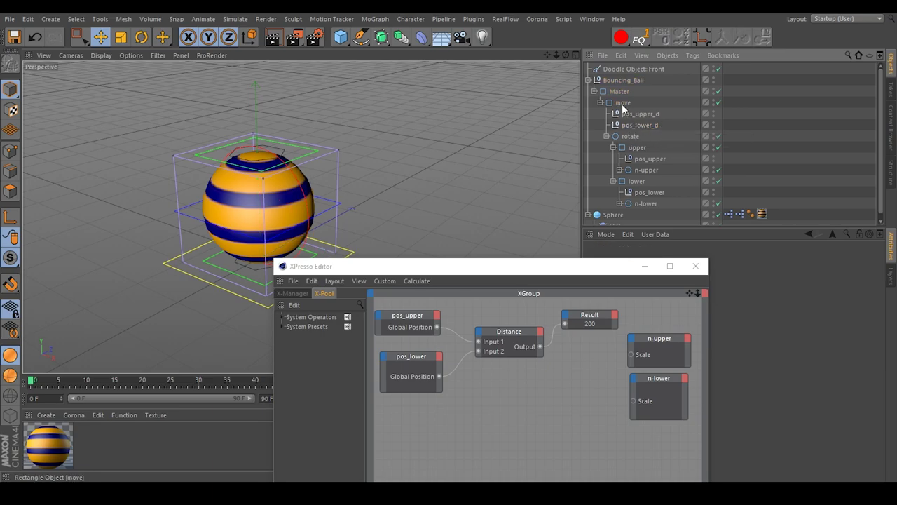
click(623, 104)
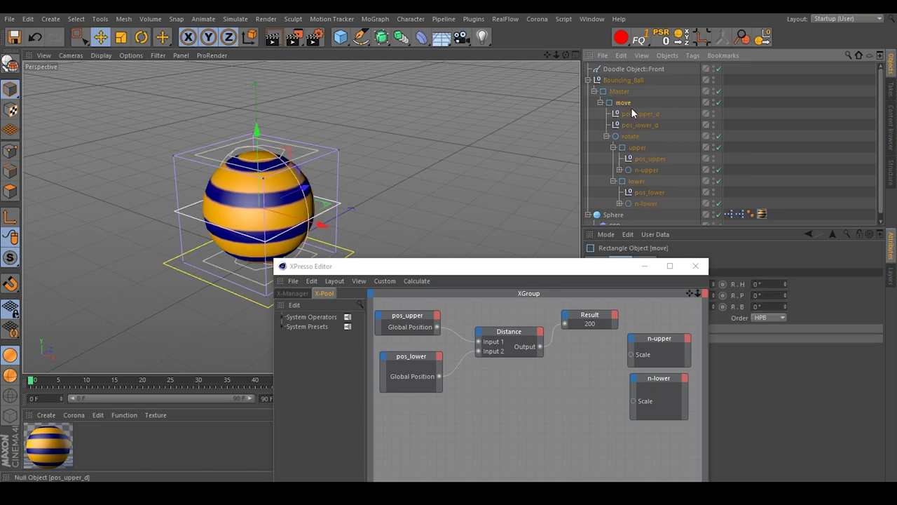
key(ctrl+shift+a)
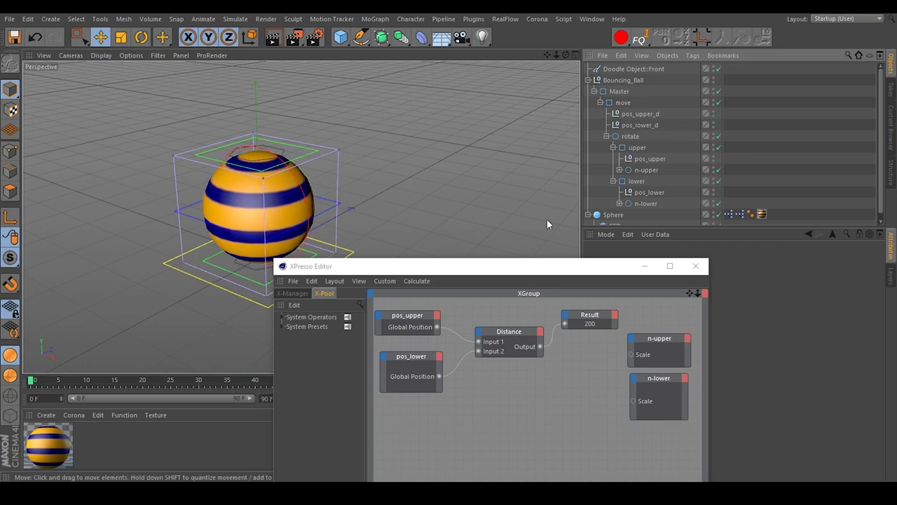
Step: Bring the pos_upper_d and pos_lower_d nulls into the XPresso graph below the existing position nodes
click(640, 114)
ctrl+click(640, 125)
drag(644, 119, 411, 414)
drag(466, 271, 514, 212)
drag(465, 360, 465, 383)
Step: Add a Global Position output to both the pos_upper_d and pos_lower_d nodes and space the two nodes apart
click(475, 359)
click(487, 351)
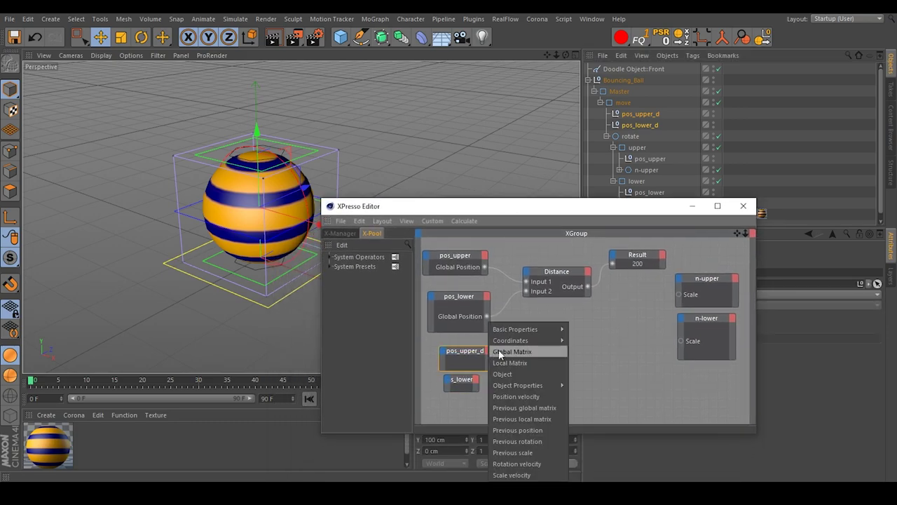
mouse_move(519, 340)
mouse_move(623, 349)
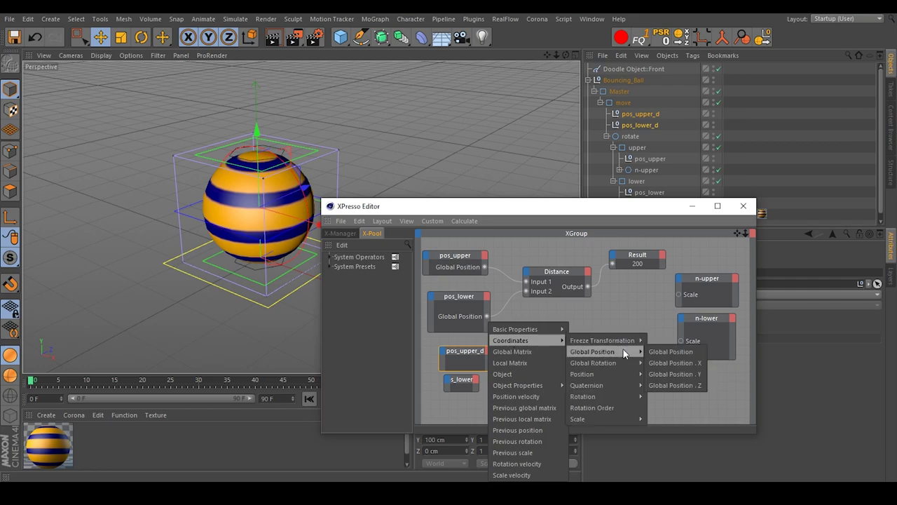
click(676, 352)
click(475, 382)
mouse_move(509, 342)
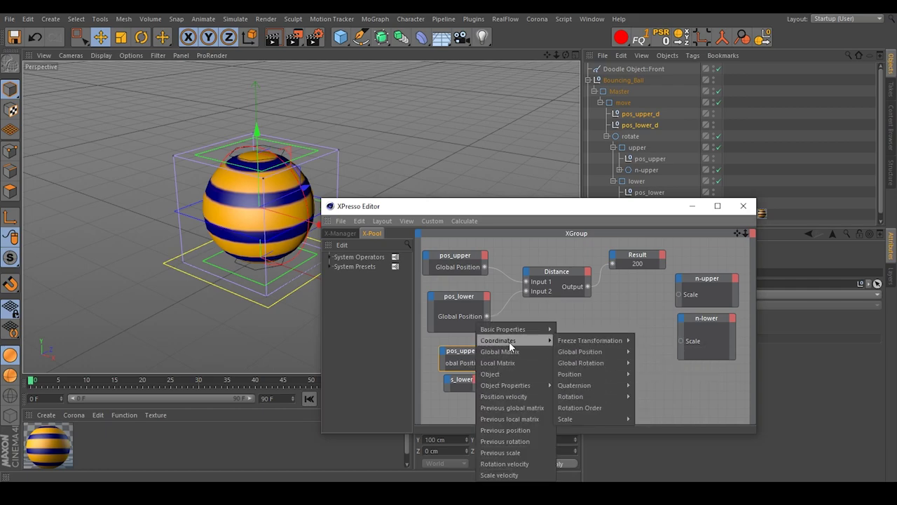
mouse_move(596, 352)
click(660, 355)
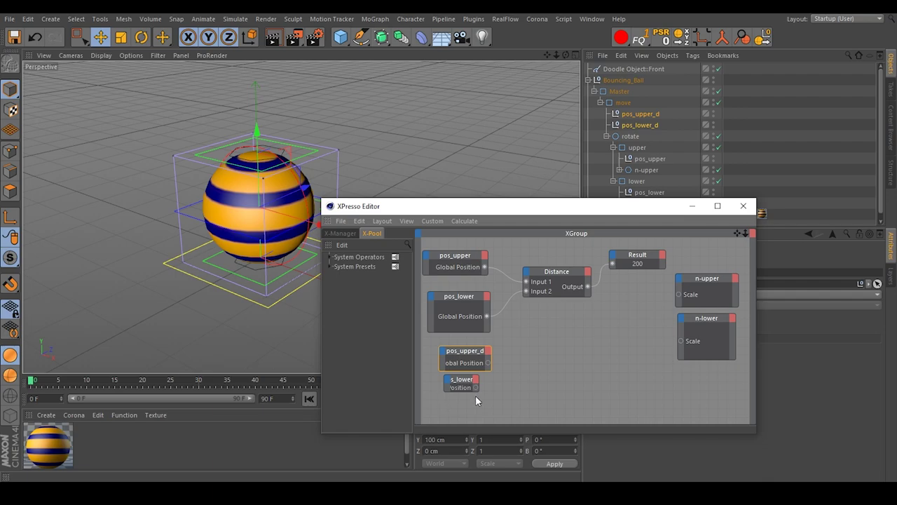
mouse_move(479, 391)
mouse_down()
mouse_move(504, 405)
mouse_move(468, 403)
mouse_up()
drag(470, 357, 461, 370)
Step: Duplicate the Distance node and connect the Global Position outputs of pos_upper_d and pos_lower_d to the copy's Input 1 and Input 2
click(551, 278)
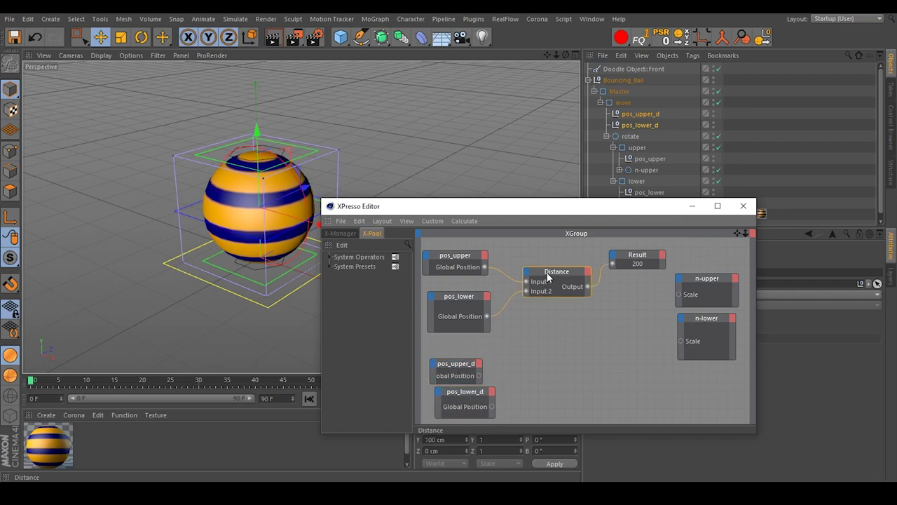
ctrl+drag(554, 275, 564, 367)
drag(479, 375, 537, 374)
drag(493, 406, 537, 384)
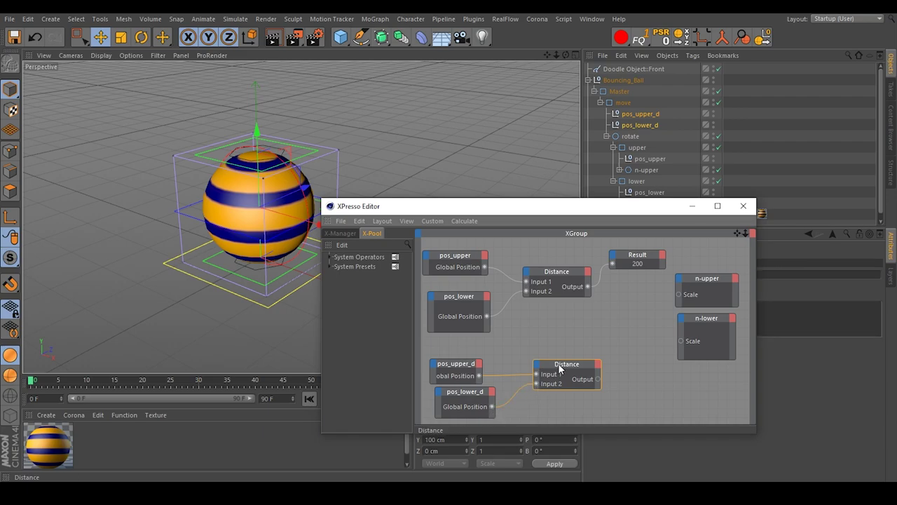
Step: Duplicate the Result node, connect it to the second Distance node's output, and place it beside that node
click(636, 258)
ctrl+drag(628, 258, 565, 366)
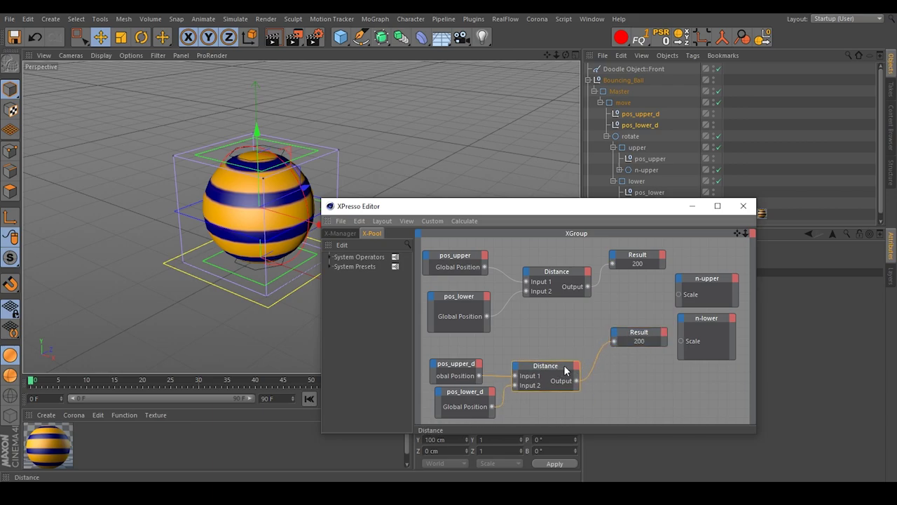
drag(629, 337, 611, 358)
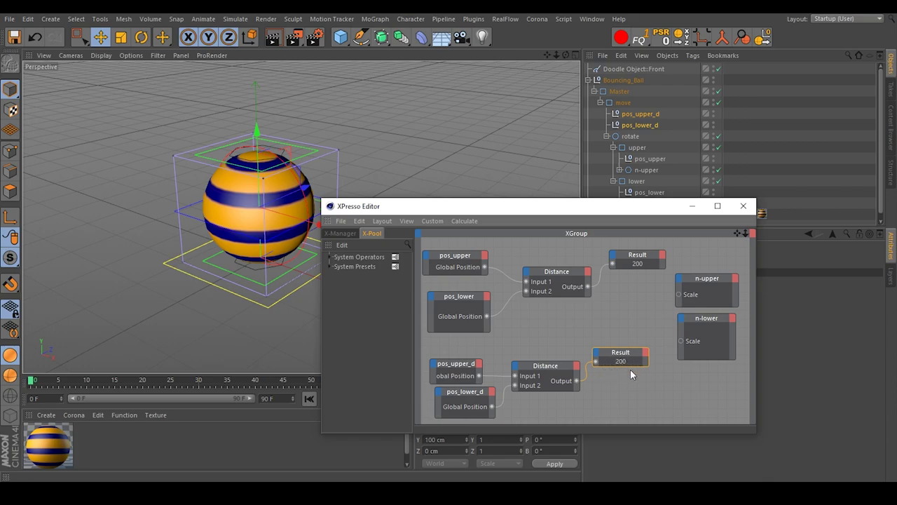
Step: Add an Absolute calculation node between the two Distance nodes and connect its output to the second Result node
right_click(524, 317)
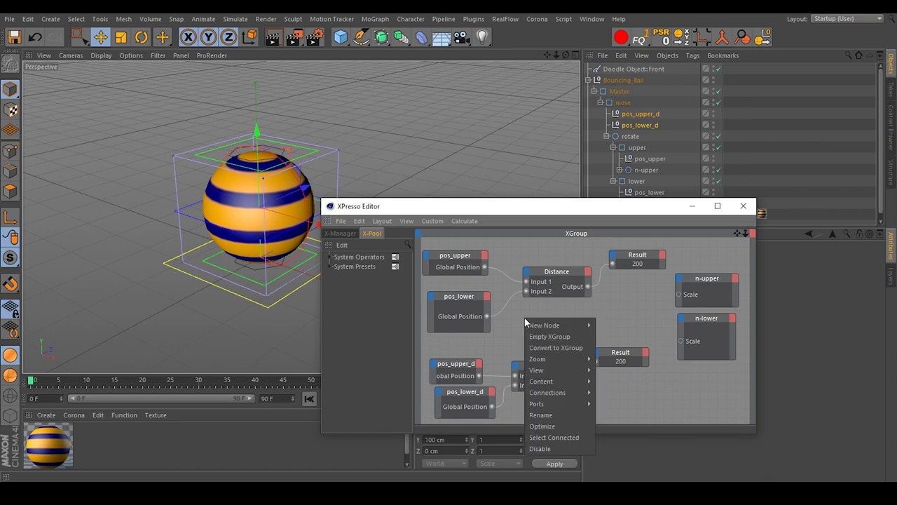
mouse_move(573, 325)
mouse_move(645, 324)
mouse_move(684, 324)
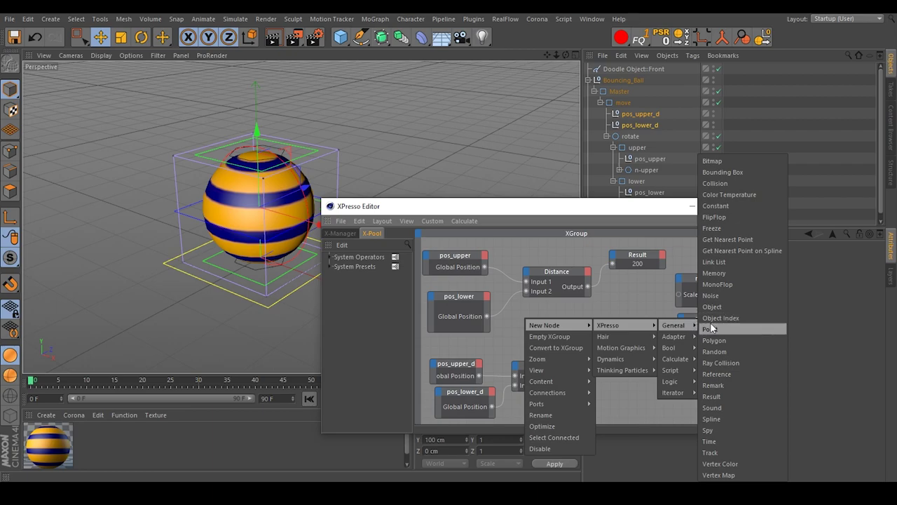
mouse_move(687, 352)
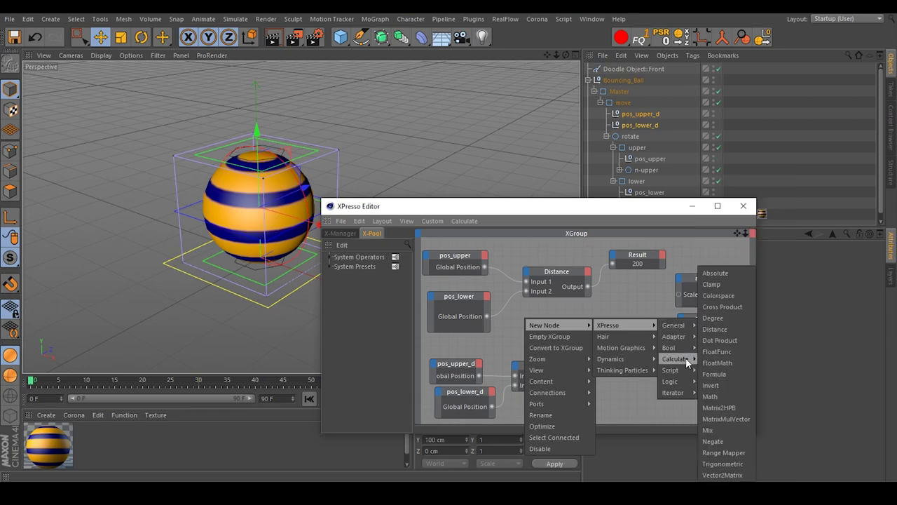
click(727, 279)
drag(526, 313, 550, 319)
drag(597, 209, 408, 249)
click(617, 307)
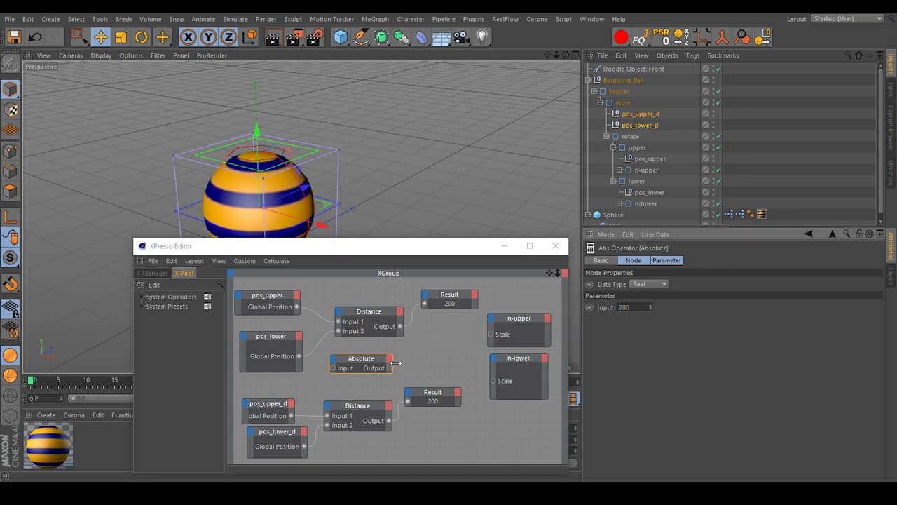
click(404, 403)
drag(404, 402, 389, 368)
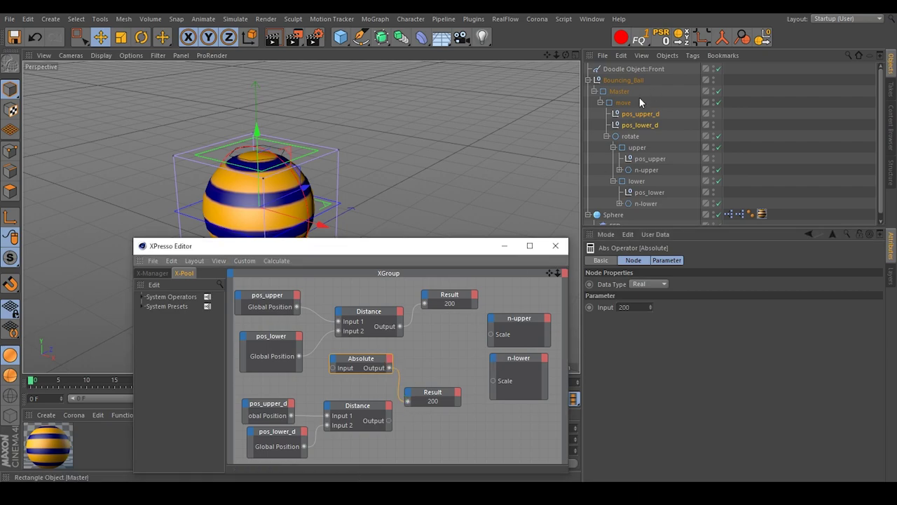
Step: Scale up the Master controller in the viewport to test how both Distance results respond
click(617, 92)
drag(10, 89, 54, 129)
drag(242, 247, 267, 273)
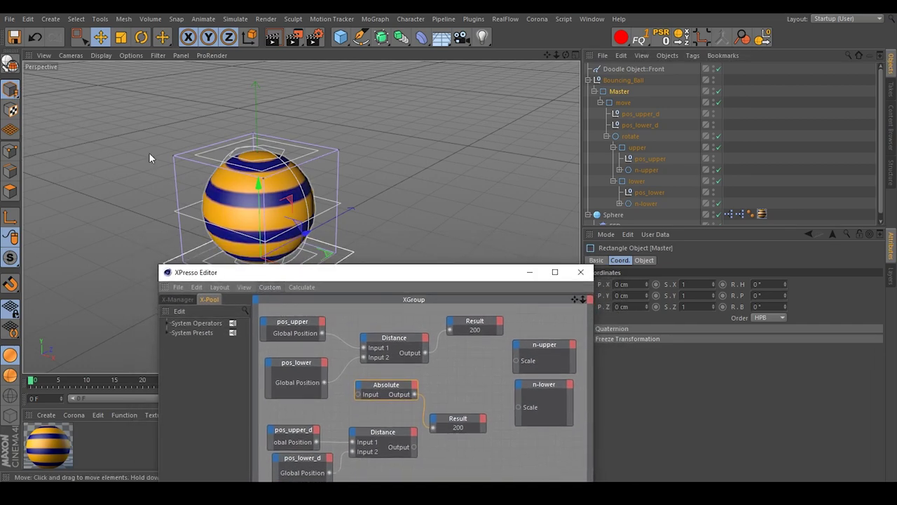
click(120, 37)
drag(147, 143, 398, 99)
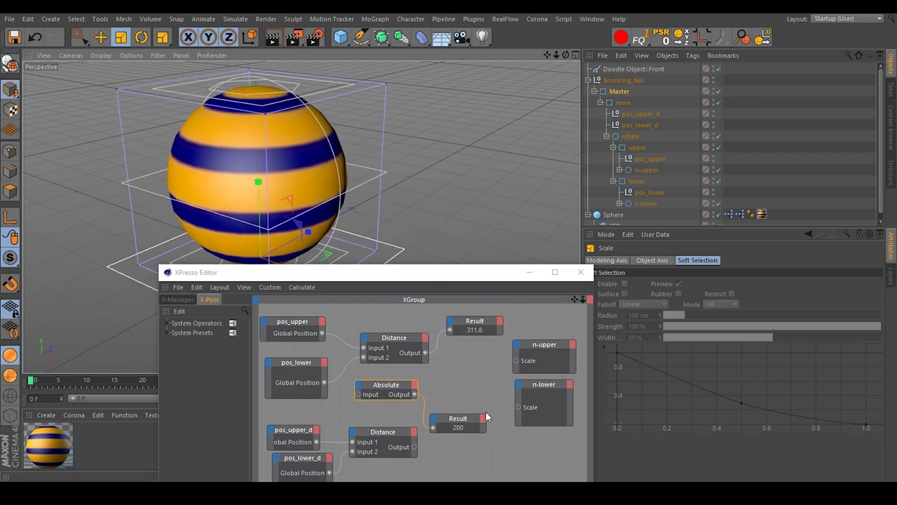
Step: Reconnect the second Result node to the lower Distance node's output instead of the Absolute node
click(410, 391)
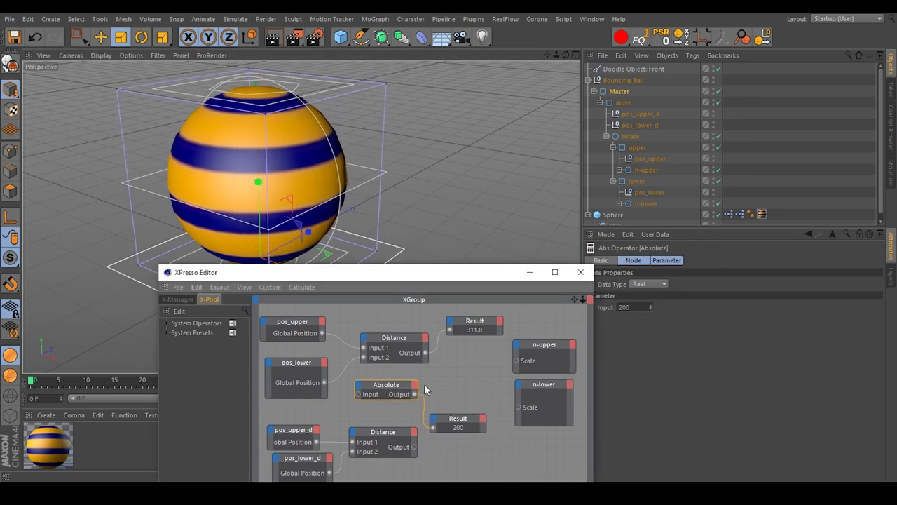
drag(493, 278, 452, 280)
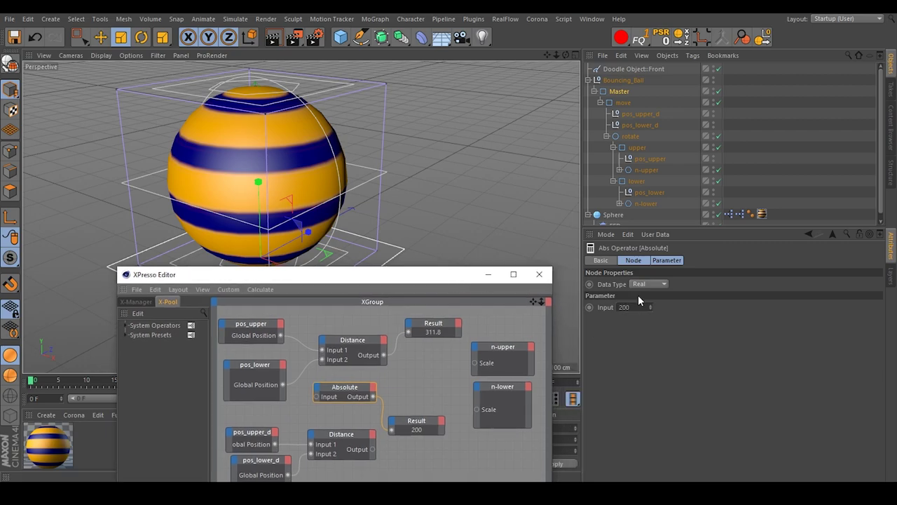
drag(391, 435, 371, 447)
drag(422, 425, 440, 431)
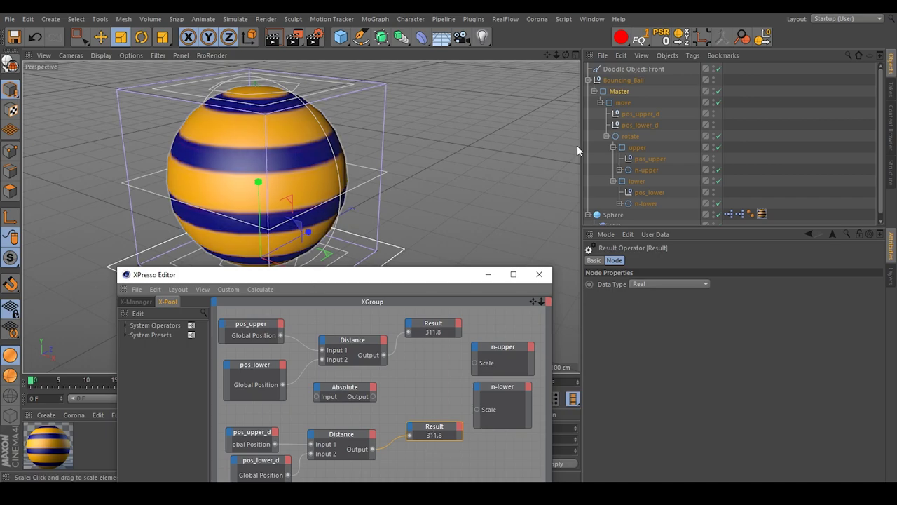
Step: Undo the Result node reconnection and the scaling of the Master controller
click(35, 39)
click(35, 39)
click(37, 39)
click(37, 39)
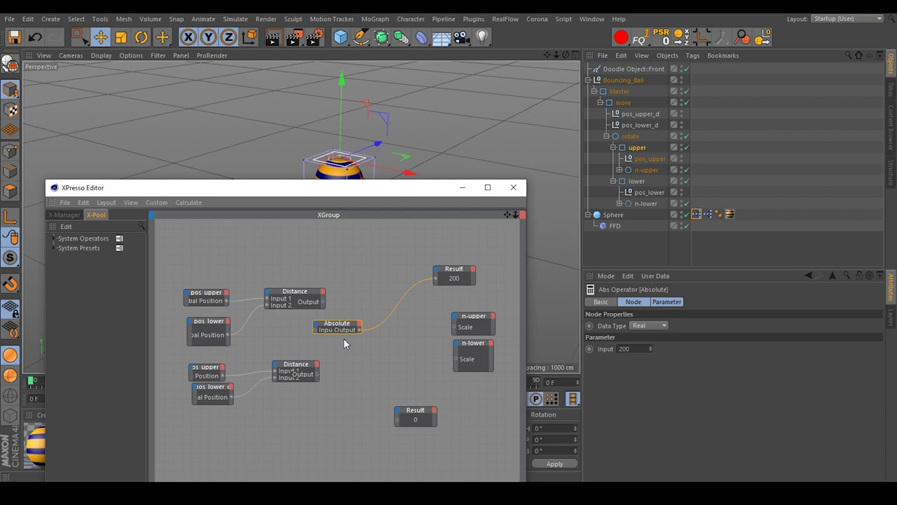
Step: Delete the Absolute node and rearrange the Distance, n-upper and n-lower nodes to leave space between them
key(Delete)
drag(418, 194, 439, 198)
drag(320, 301, 316, 320)
drag(325, 378, 315, 378)
drag(423, 198, 426, 212)
drag(507, 405, 484, 344)
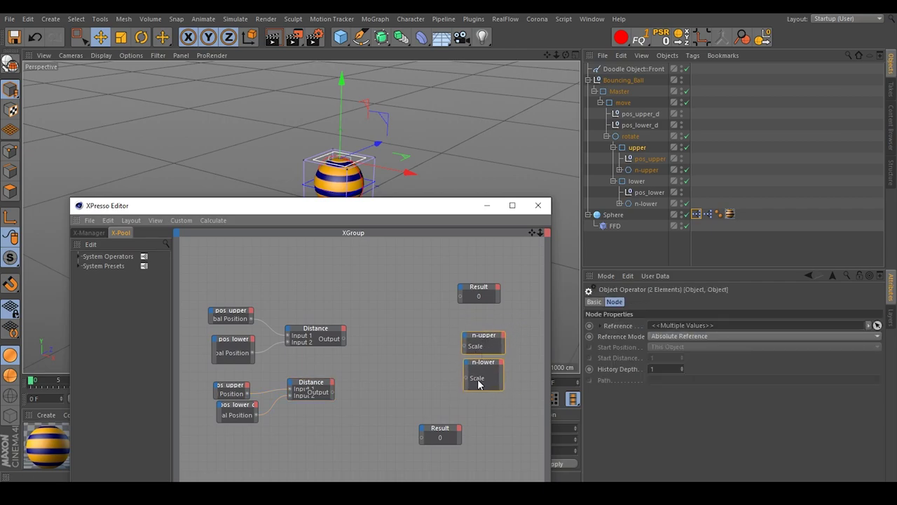
Step: Add a Range Mapper node in the space between the Distance nodes and the n-upper and n-lower nodes
click(412, 367)
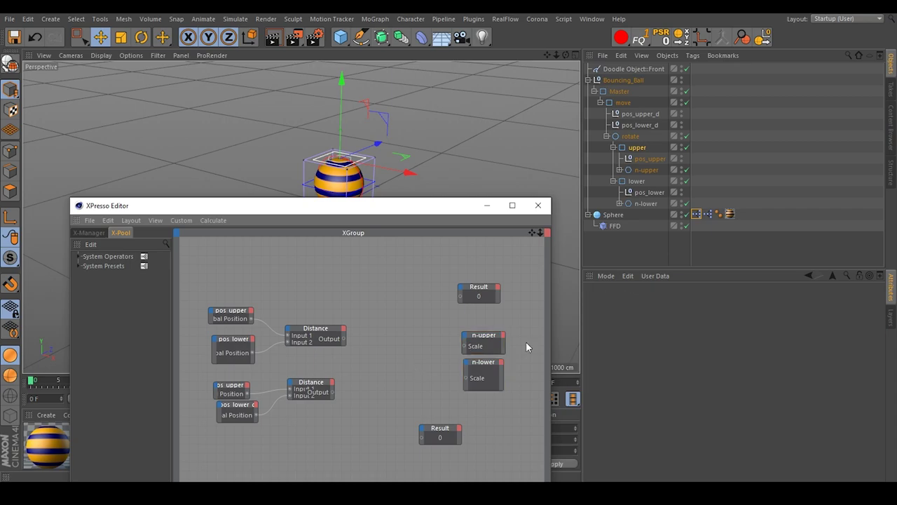
right_click(373, 337)
mouse_move(386, 343)
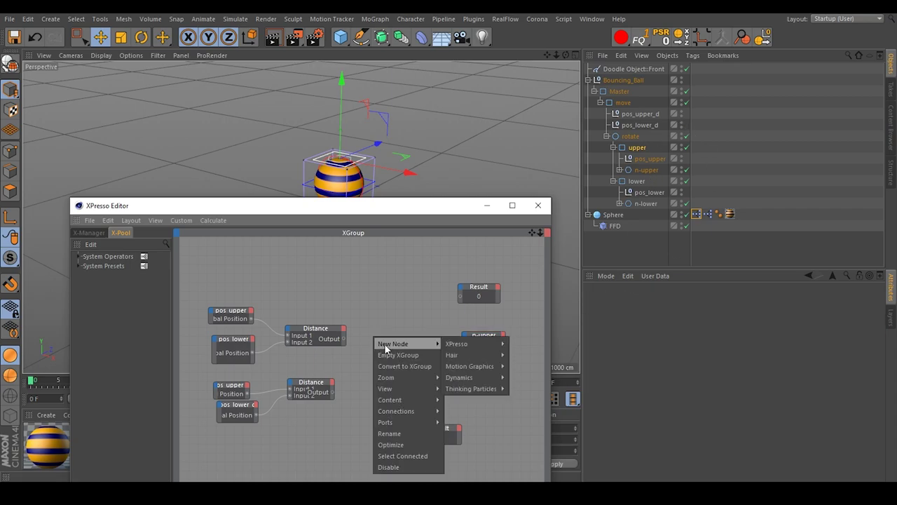
mouse_move(470, 344)
mouse_move(537, 377)
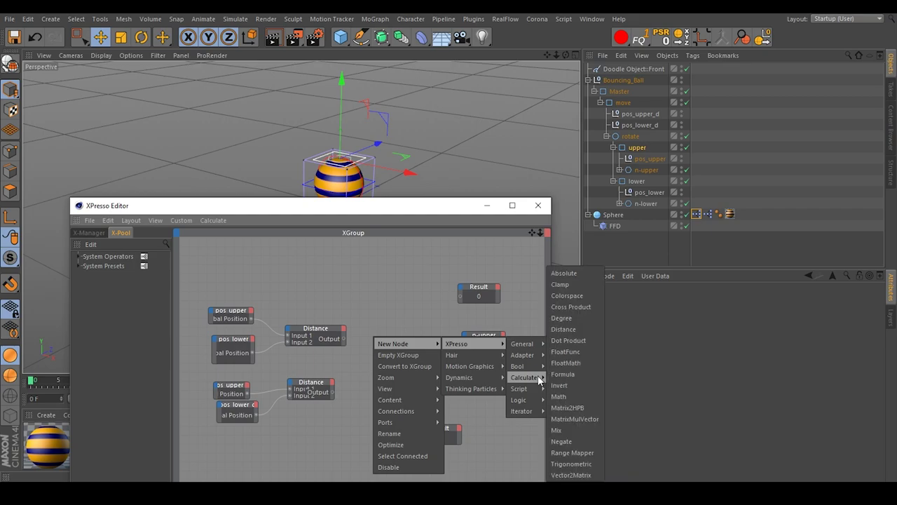
click(573, 453)
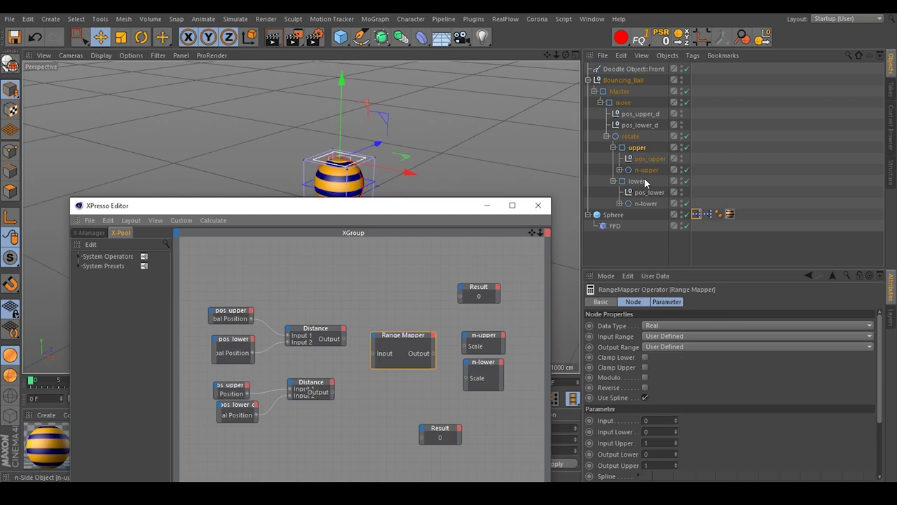
Step: Connect the upper Distance output to the lower Result node, test it by moving the upper controller, and reset the controller's PSR
mouse_move(340, 121)
mouse_down()
mouse_move(344, 100)
mouse_move(339, 126)
mouse_up()
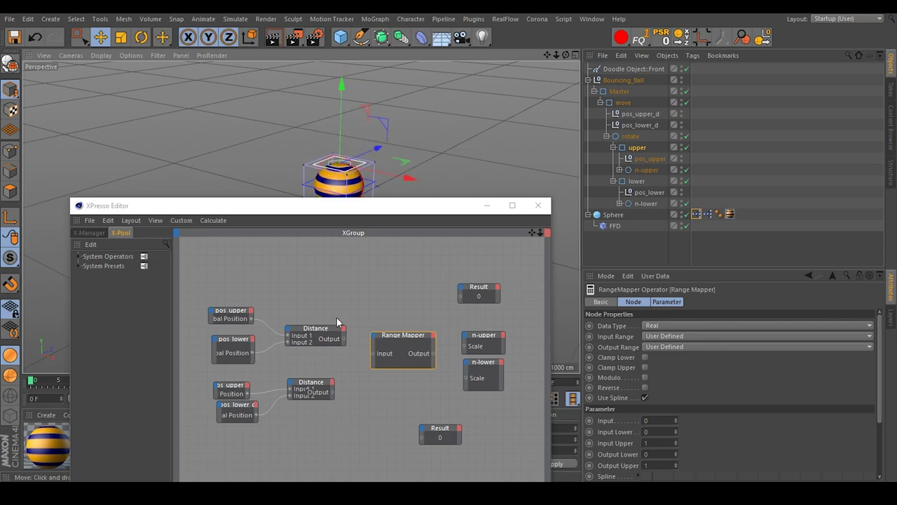
click(425, 436)
drag(373, 353, 424, 436)
click(342, 338)
mouse_move(341, 106)
mouse_down()
mouse_move(340, 124)
mouse_move(339, 76)
mouse_move(348, 137)
mouse_move(355, 131)
mouse_move(341, 118)
mouse_up()
click(213, 220)
click(238, 248)
click(663, 38)
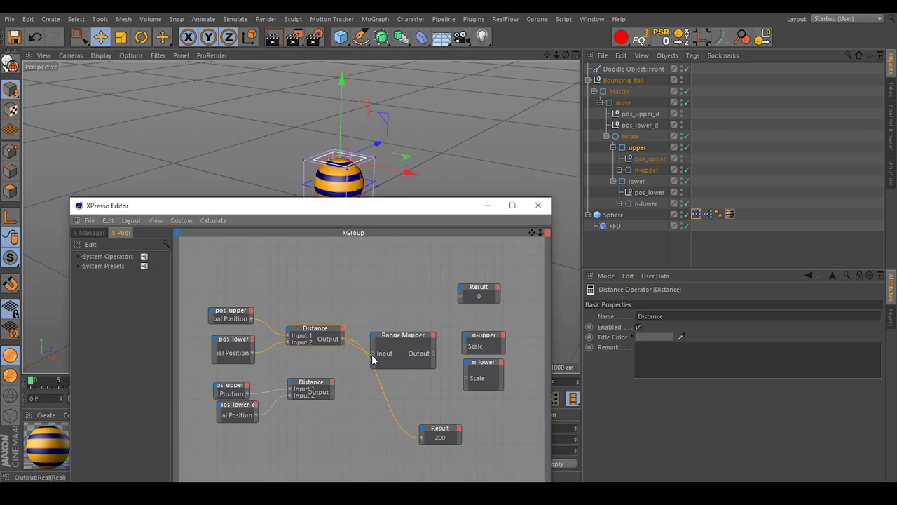
Step: Connect the upper Distance output to the Range Mapper's Input and its Output to the upper Result node
drag(375, 359, 374, 354)
drag(422, 339, 464, 298)
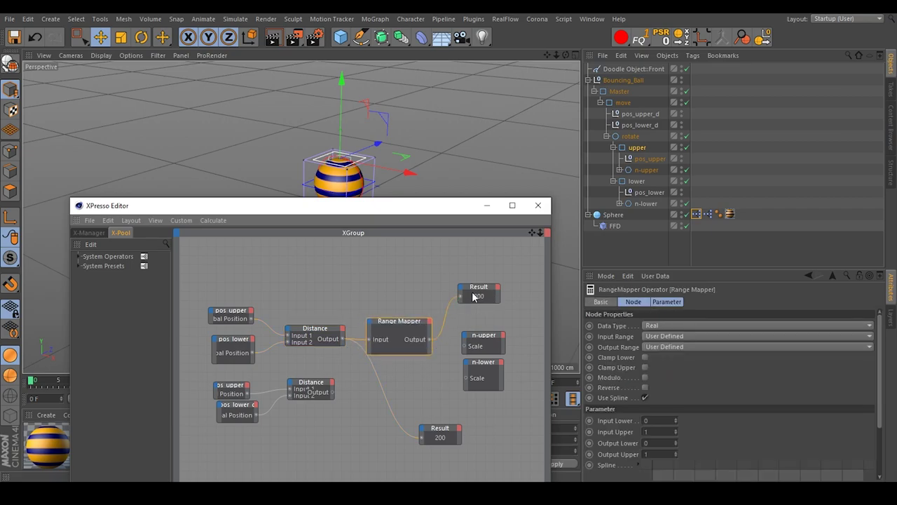
drag(533, 235, 523, 234)
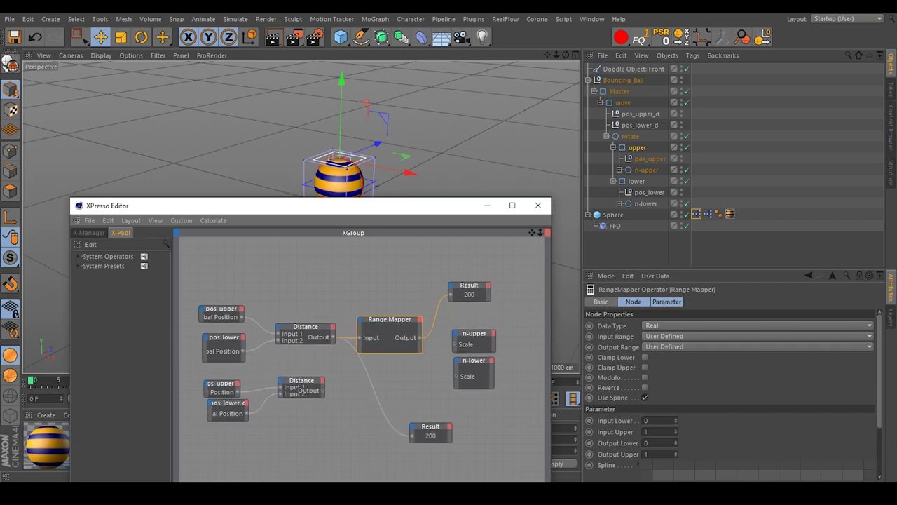
Step: Check n-upper's scale coordinates and set the Range Mapper's Output Lower to 1
click(646, 169)
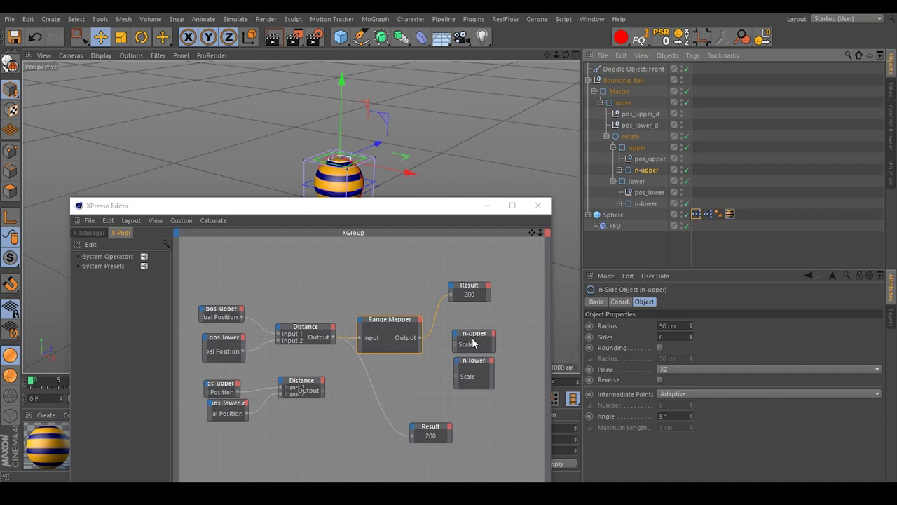
click(626, 304)
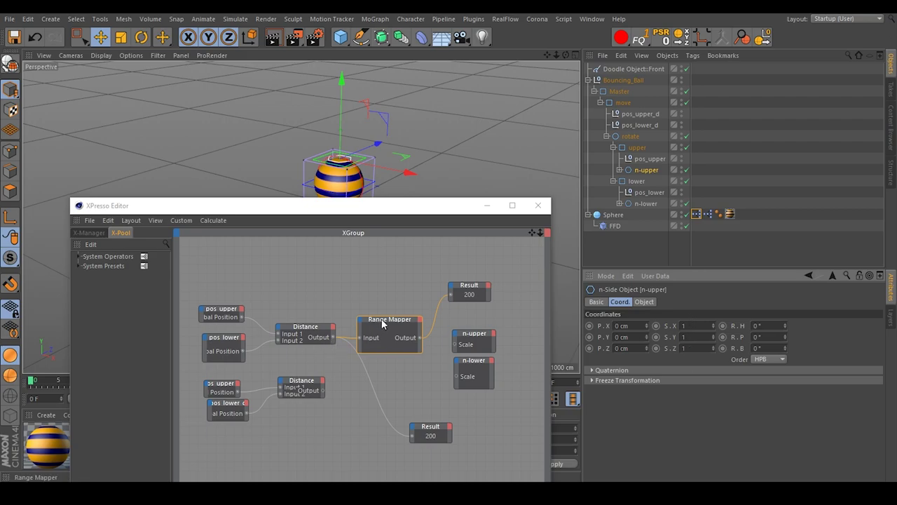
click(402, 323)
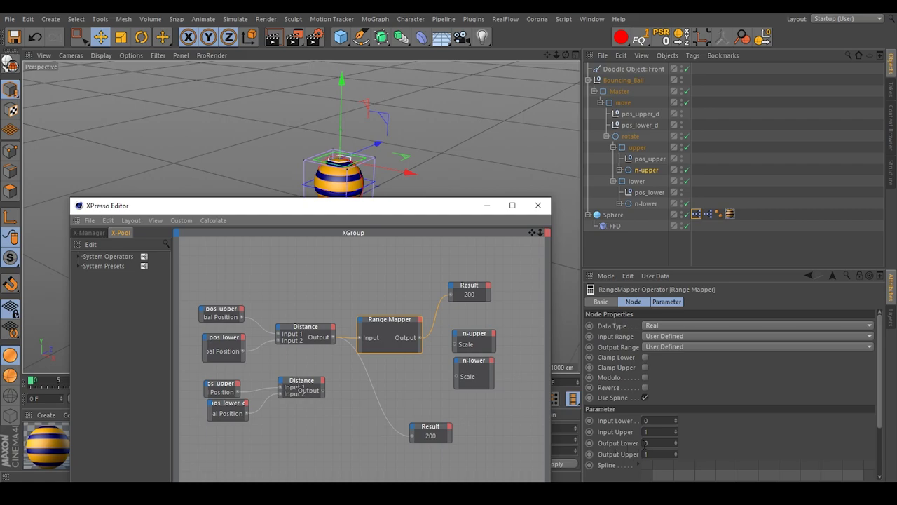
click(661, 445)
text(1)
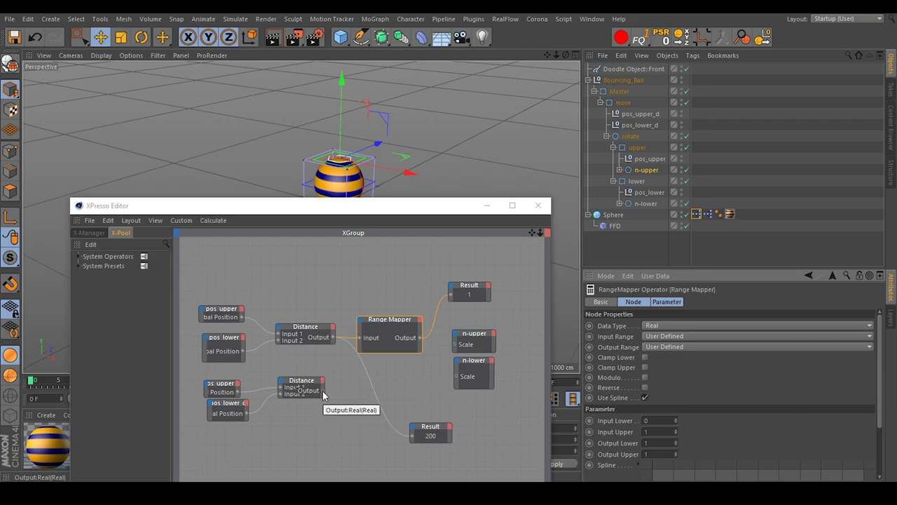
Step: Connect the lower Distance output to the Range Mapper's Input Lower and set its Input Upper to 0
drag(322, 390, 360, 331)
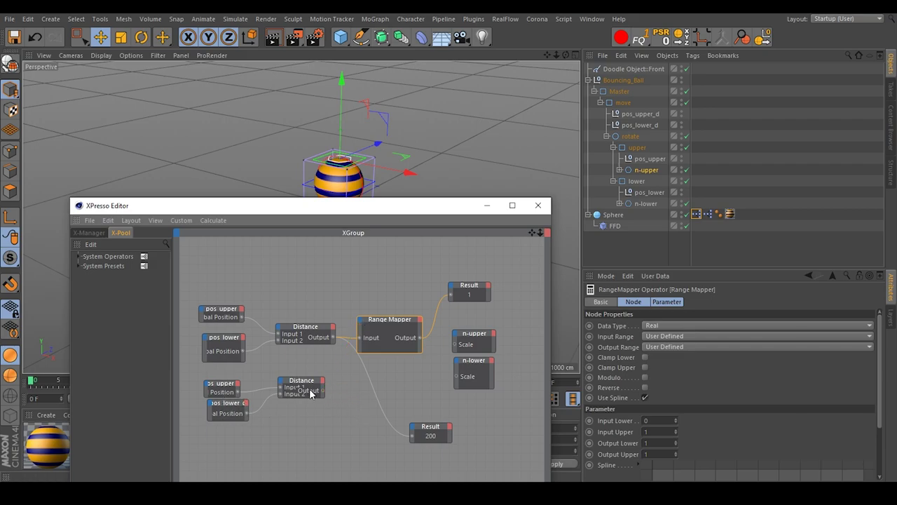
drag(323, 390, 390, 330)
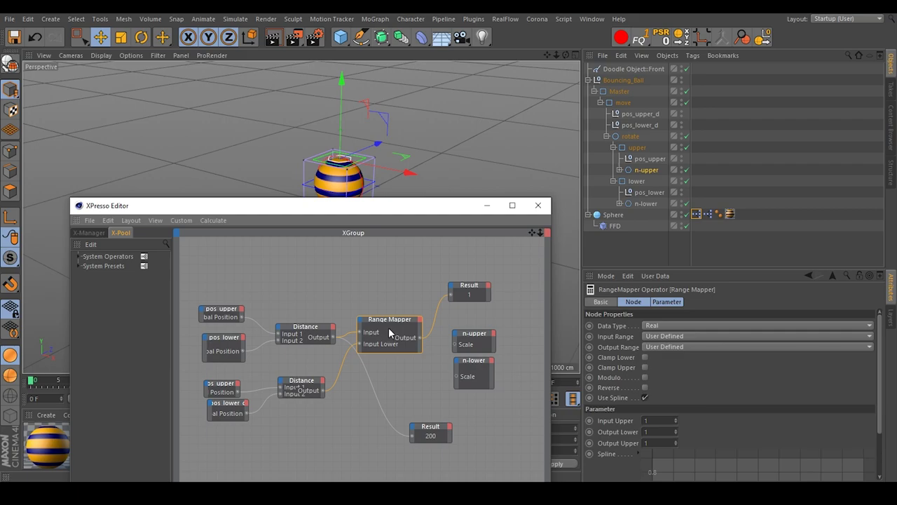
double_click(666, 419)
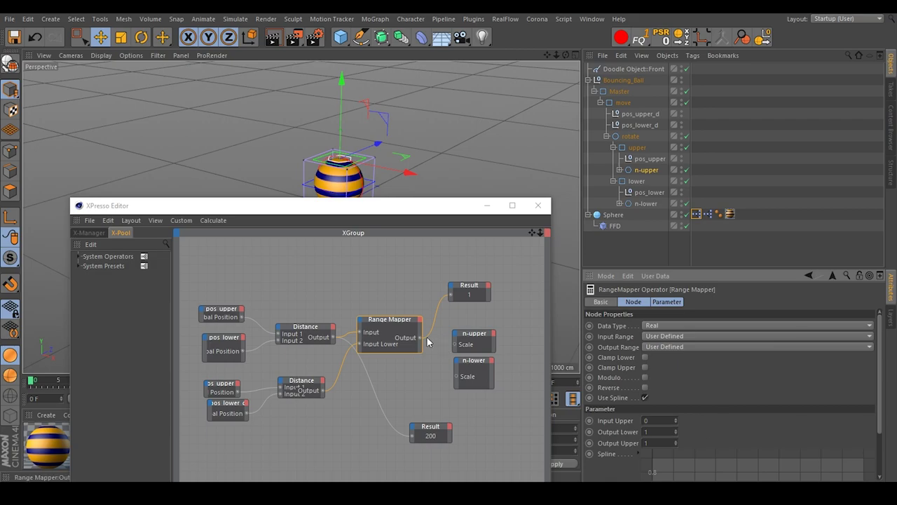
Step: Connect the Range Mapper's Output to the Scale ports of n-upper and n-lower, and raise the upper controller to test it
drag(420, 339, 457, 382)
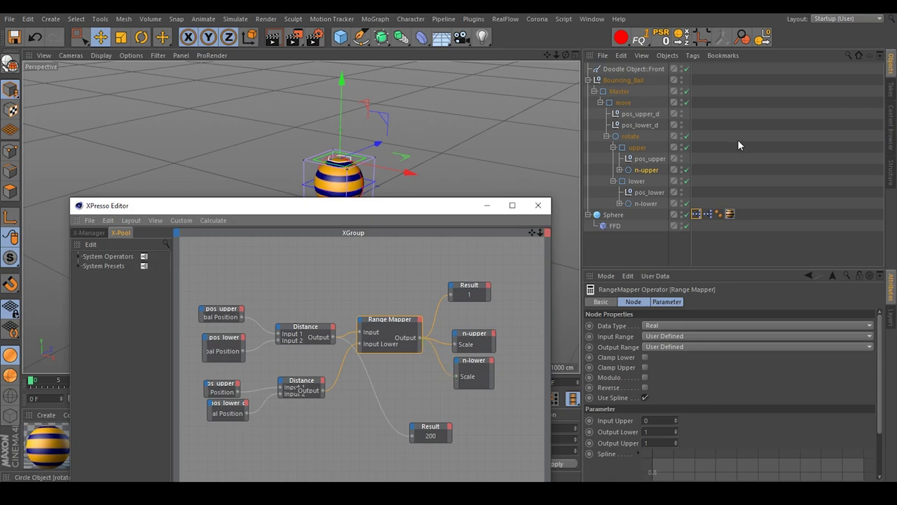
click(634, 147)
drag(341, 104, 346, 66)
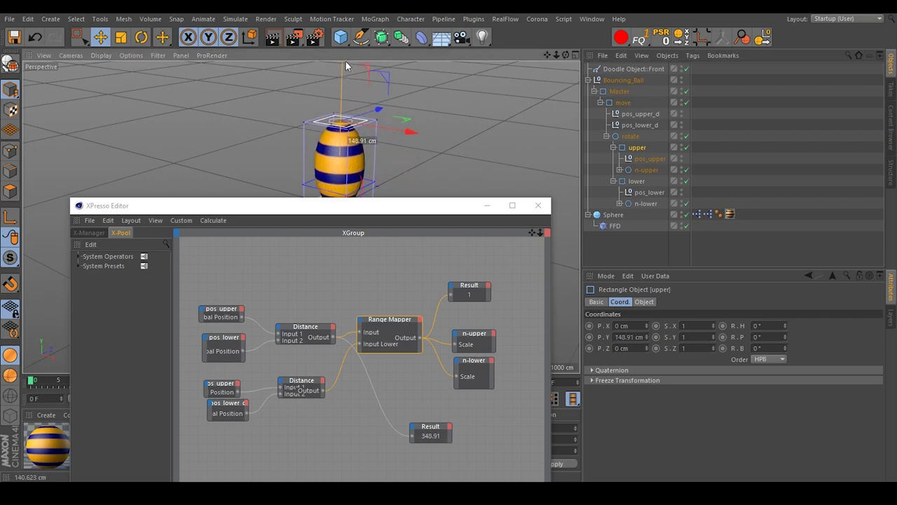
Step: Set the Range Mapper's Output Upper to 2, move the upper controller to test the scaling, and reset its PSR
click(398, 295)
click(400, 350)
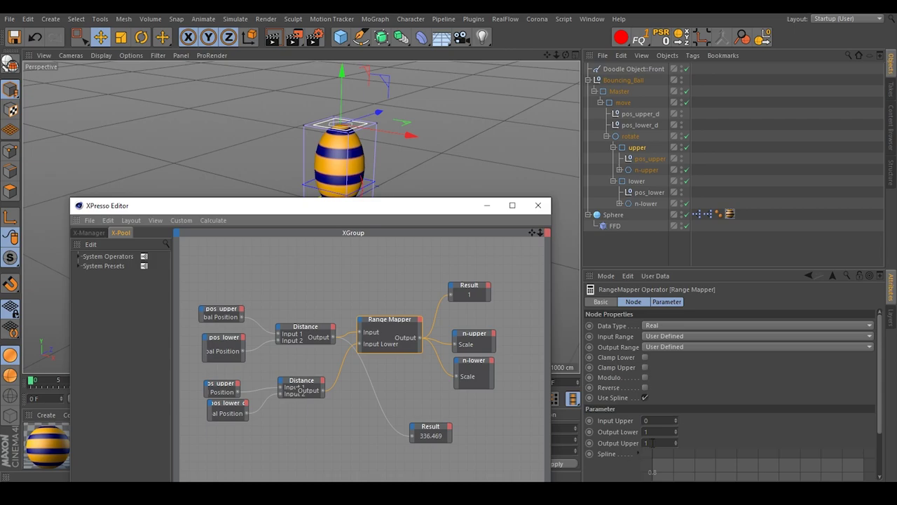
drag(407, 214, 400, 236)
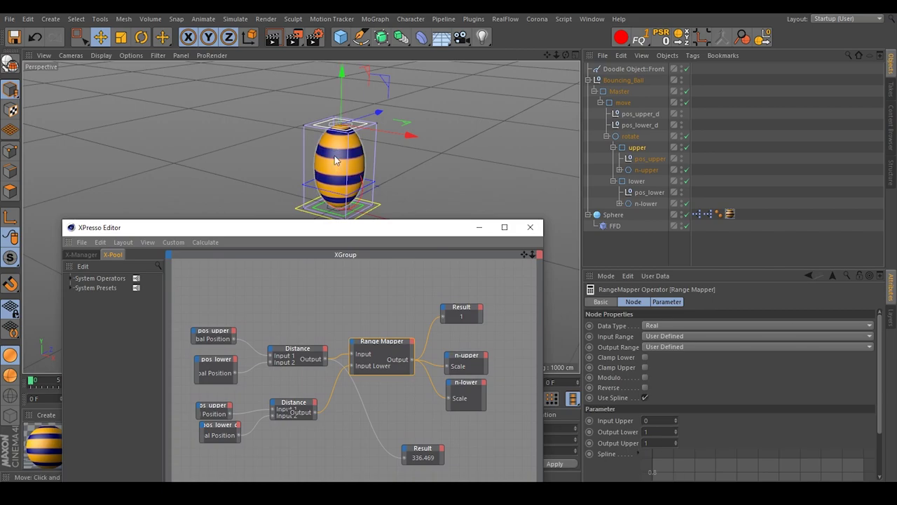
click(675, 441)
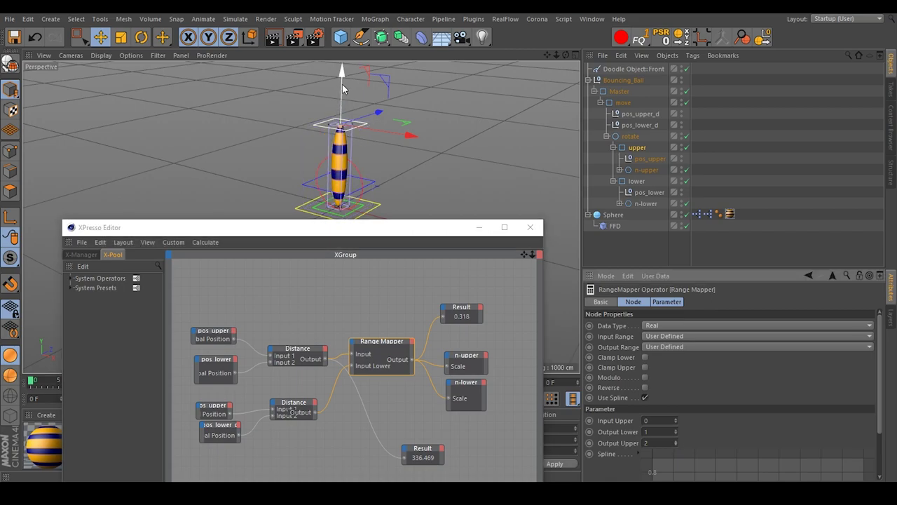
drag(343, 84, 382, 81)
click(662, 37)
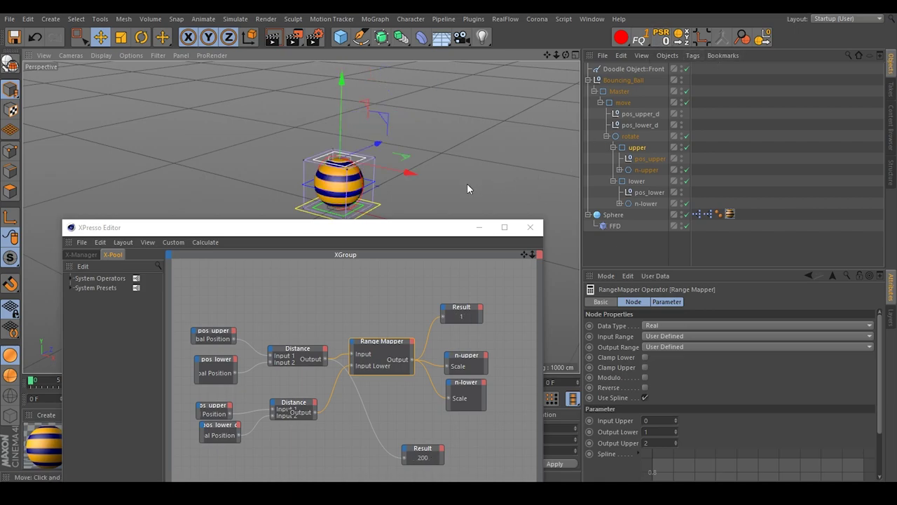
Step: Duplicate the Range Mapper above the original and wire the upper Distance to its Input and the lower Distance to its Input Lower
drag(379, 340, 380, 297)
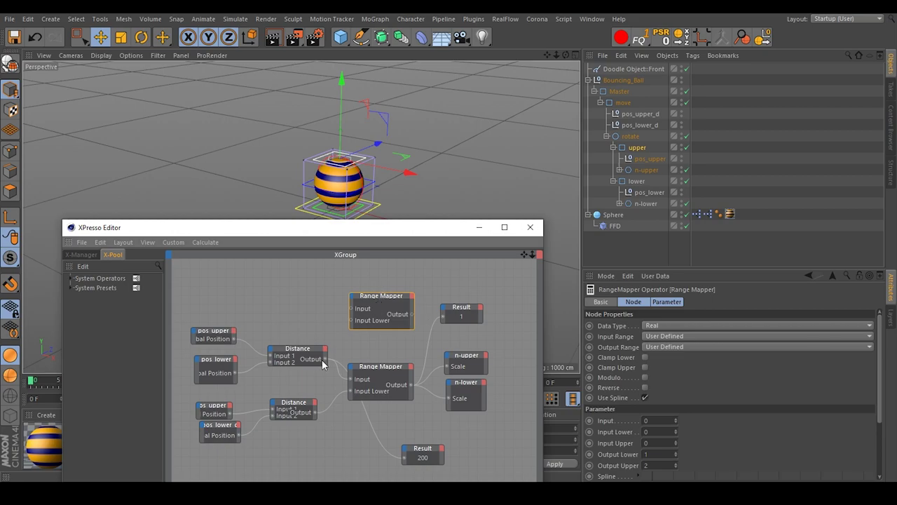
drag(314, 350, 307, 351)
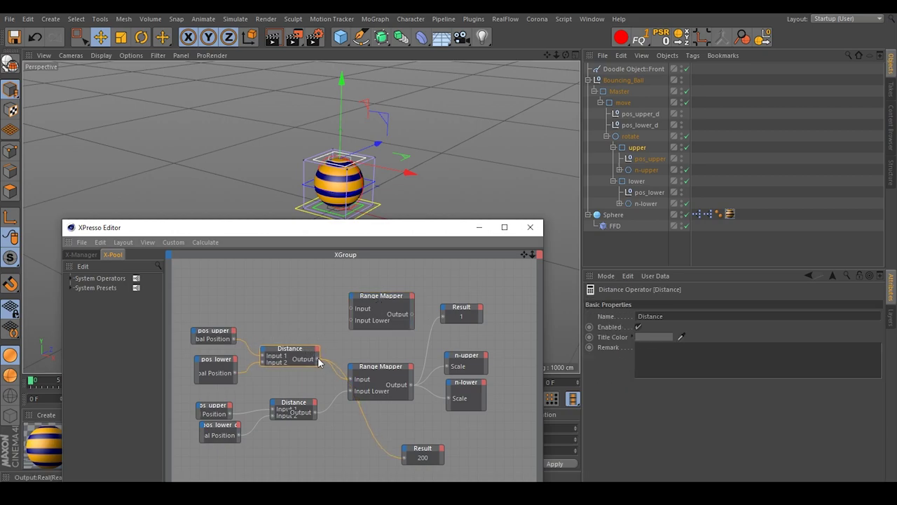
drag(366, 368, 370, 373)
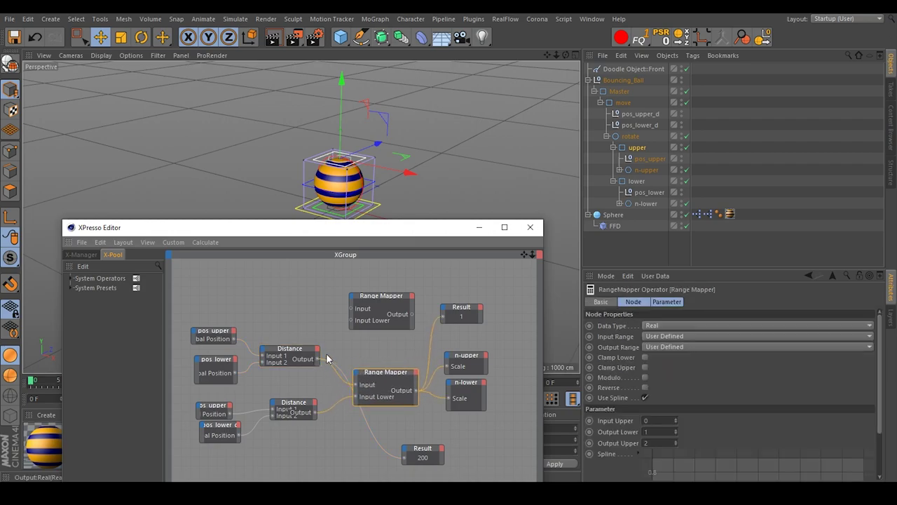
drag(350, 326, 316, 411)
drag(295, 409, 283, 409)
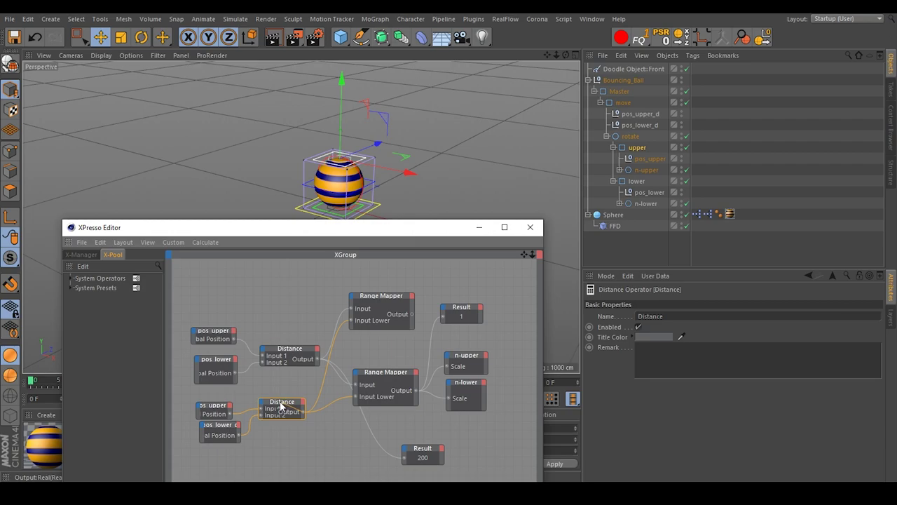
Step: Add an Input Upper port to the duplicated Range Mapper and feed it from the lower Distance output
drag(302, 411, 352, 299)
click(352, 300)
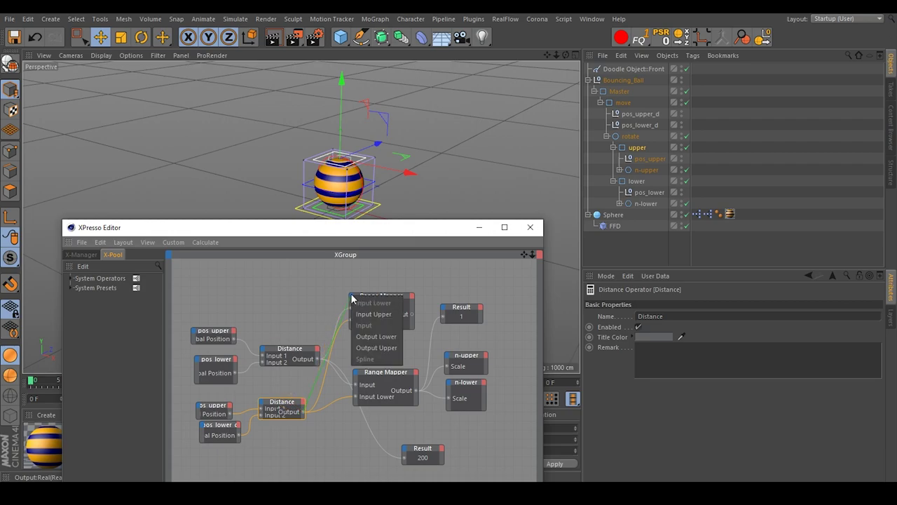
click(382, 313)
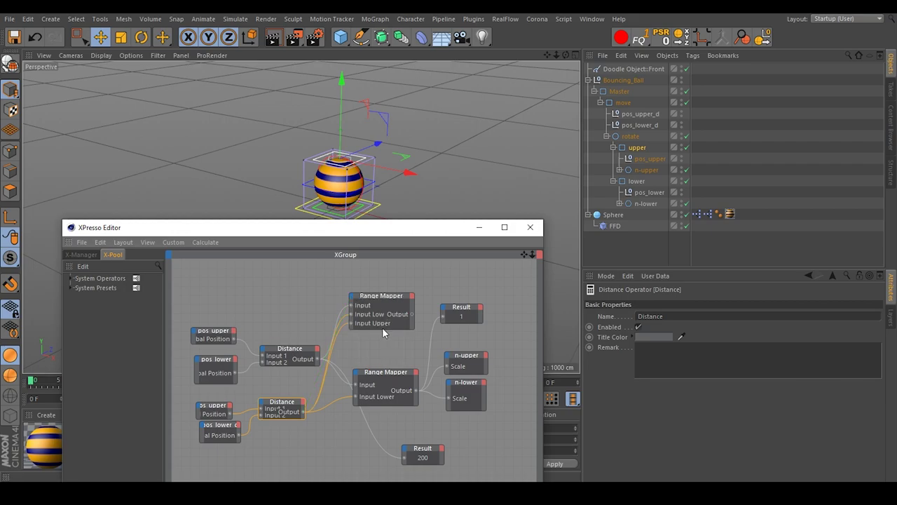
Step: Enlarge the duplicated Range Mapper node and set its Output Upper to 0.1
drag(379, 329, 379, 347)
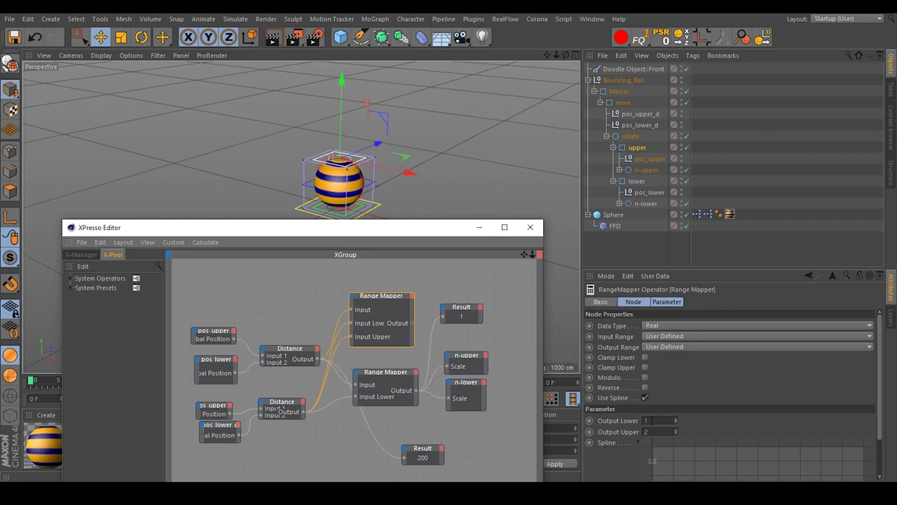
click(656, 432)
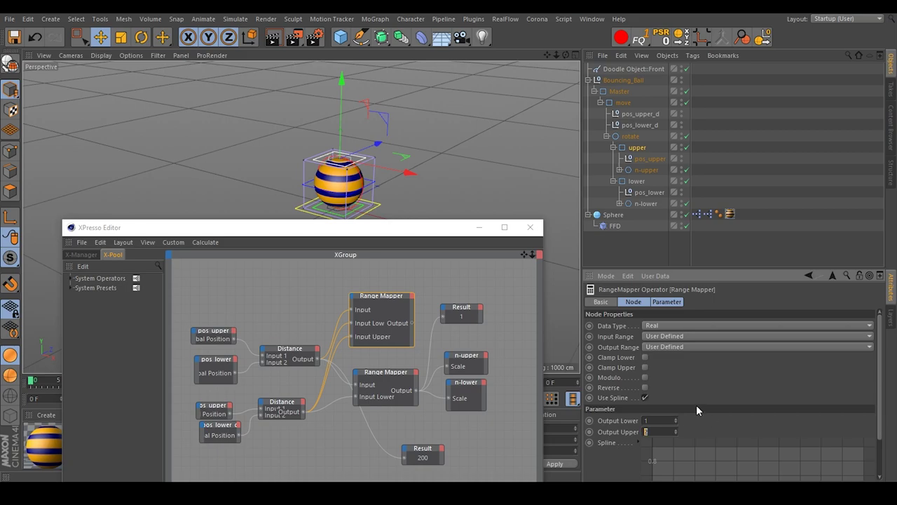
text(0,1)
Step: Connect the duplicated Range Mapper's Output to the Scale ports of n-upper and n-lower, and test it by moving the upper controller
drag(413, 322, 447, 366)
drag(417, 328, 446, 399)
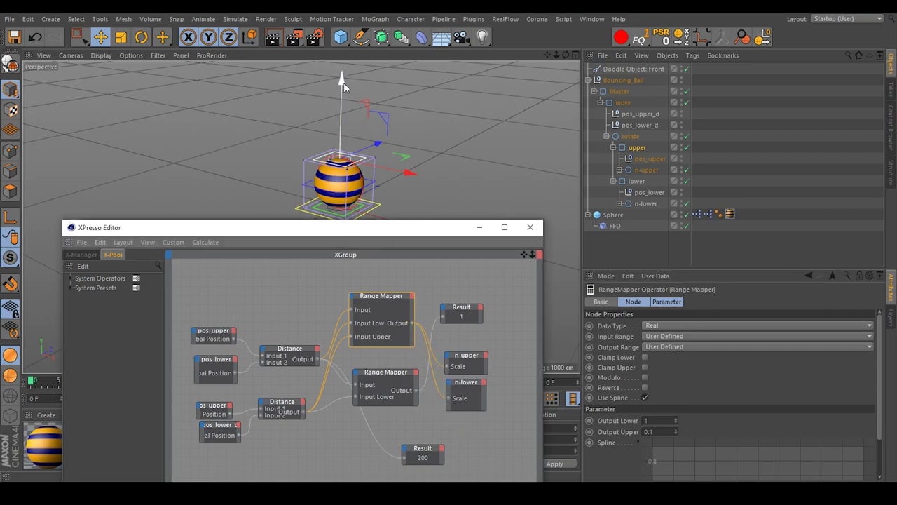
mouse_move(341, 84)
mouse_down()
mouse_move(341, 62)
mouse_move(346, 132)
mouse_move(343, 65)
mouse_move(347, 76)
mouse_up()
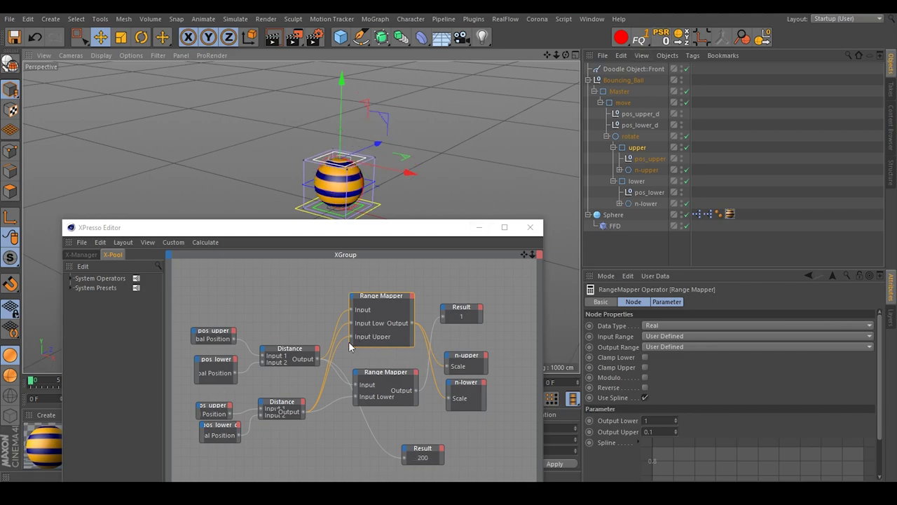
Step: Move both Distance nodes away from the Range Mappers and make the upper Range Mapper node taller
drag(287, 354, 275, 324)
drag(284, 405, 275, 392)
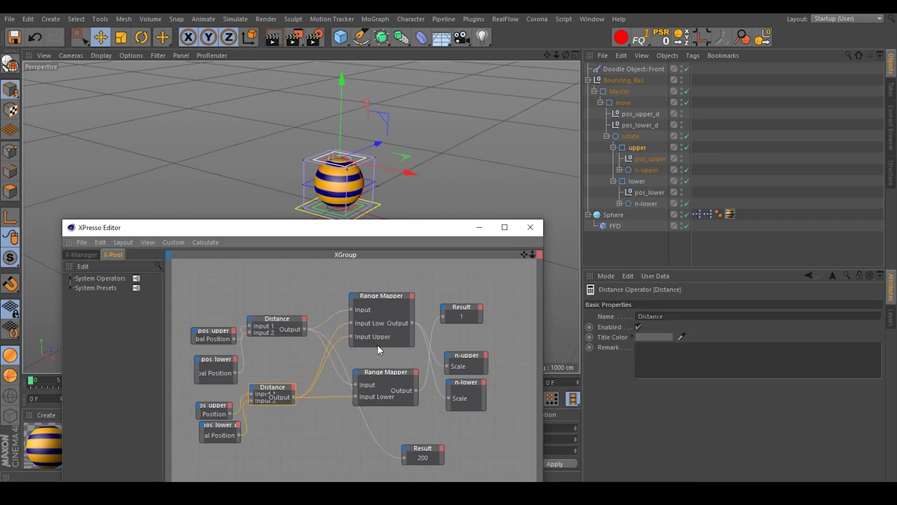
click(378, 346)
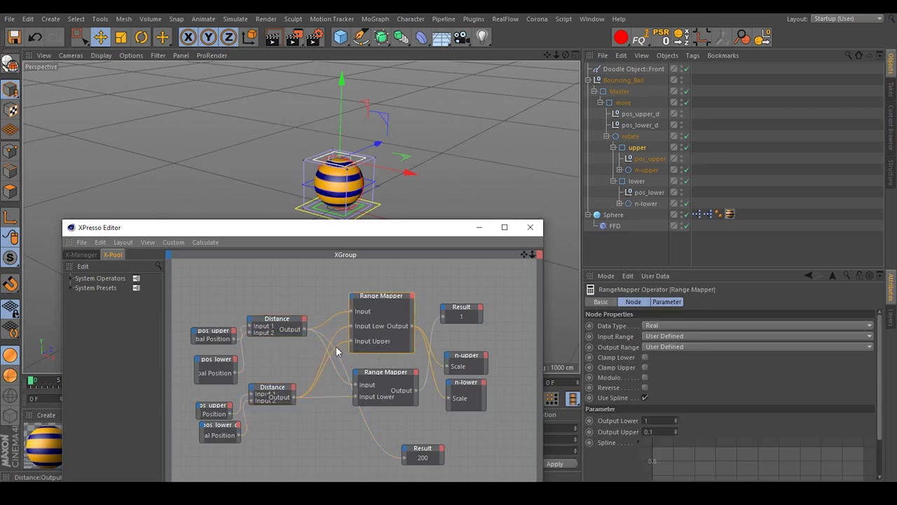
Step: Add a Math node beside the lower Distance node and set its function to Multiply
right_click(304, 419)
mouse_move(337, 348)
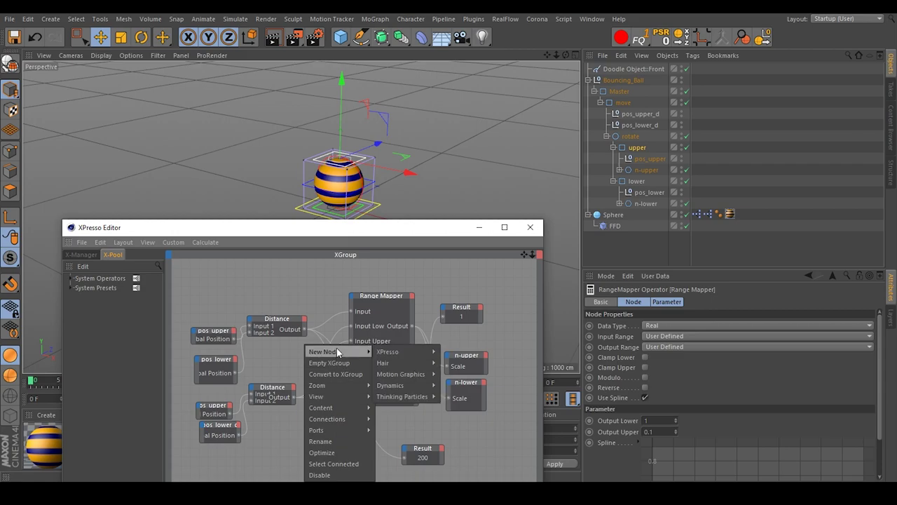
mouse_move(379, 352)
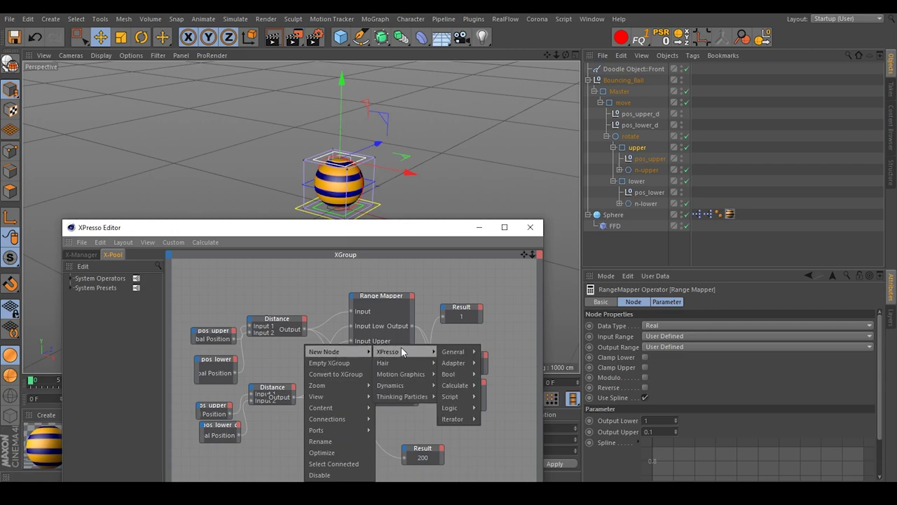
mouse_move(454, 385)
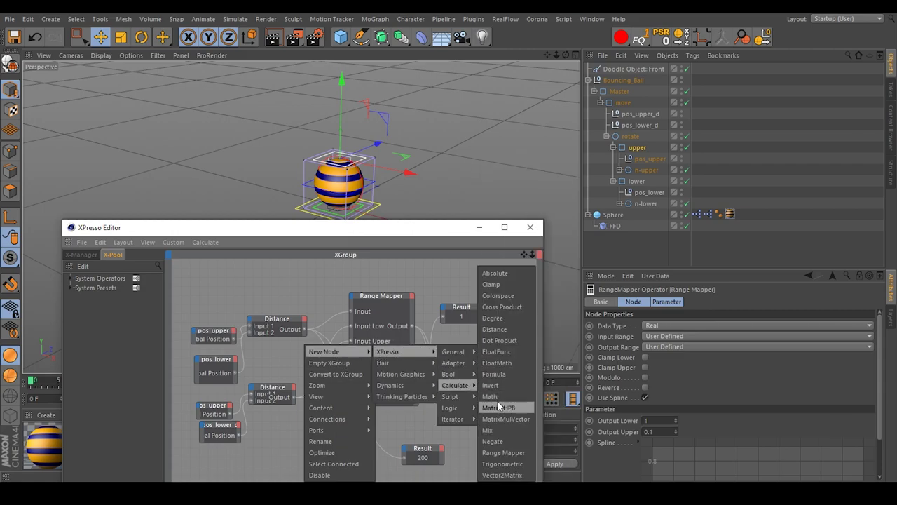
click(490, 397)
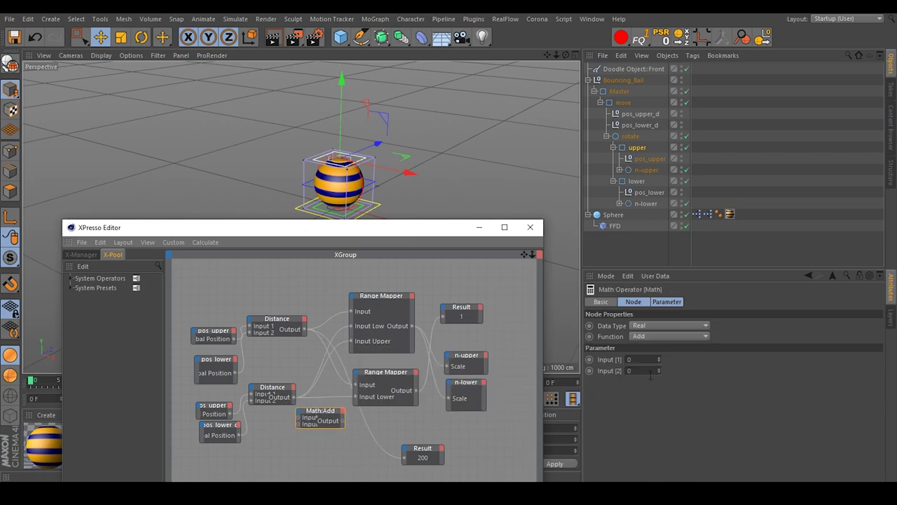
click(638, 336)
click(639, 366)
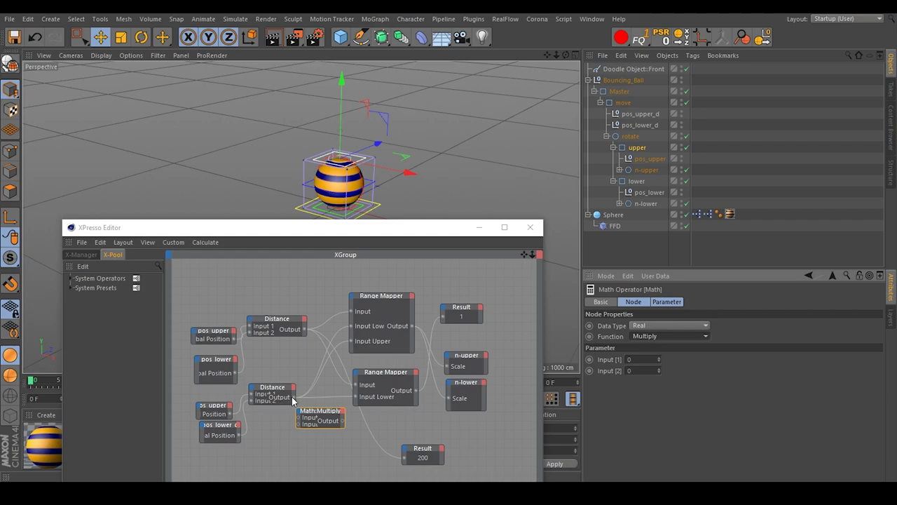
Step: Route the lower Distance output through the Multiply node into the upper Range Mapper's Input Upper, with Input [2] set to 2
drag(294, 398, 351, 340)
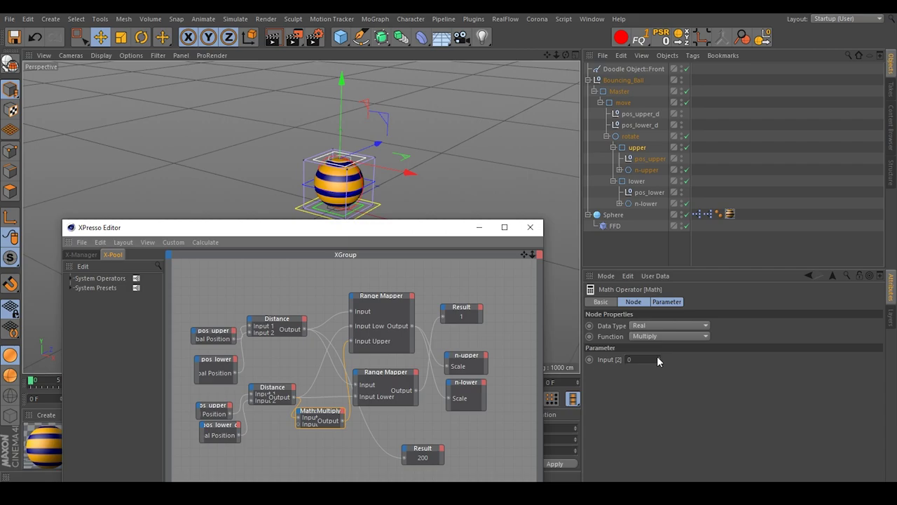
click(635, 359)
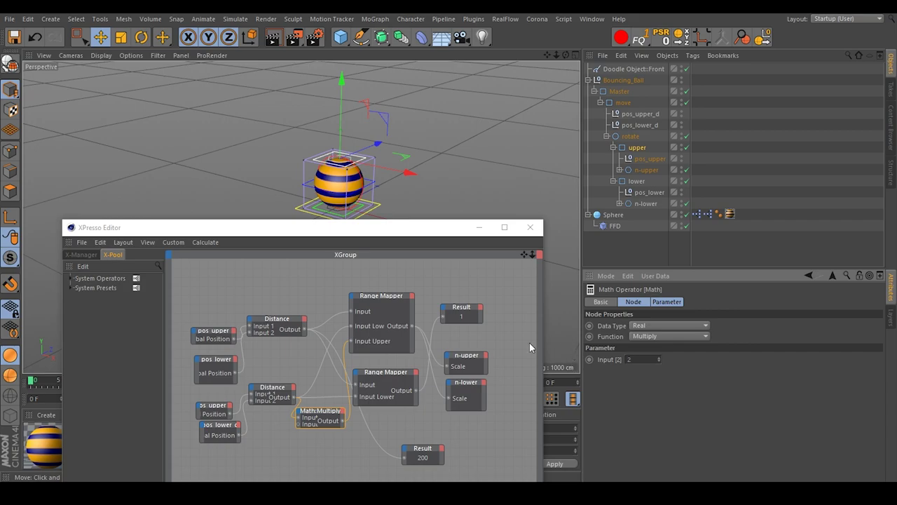
mouse_move(343, 101)
mouse_down()
mouse_move(343, 35)
mouse_move(346, 128)
mouse_move(346, 48)
mouse_move(346, 105)
mouse_move(346, 84)
mouse_move(358, 101)
mouse_up()
Step: Enable Clamp Upper on the upper Range Mapper and check the deformation by moving the controller
click(386, 300)
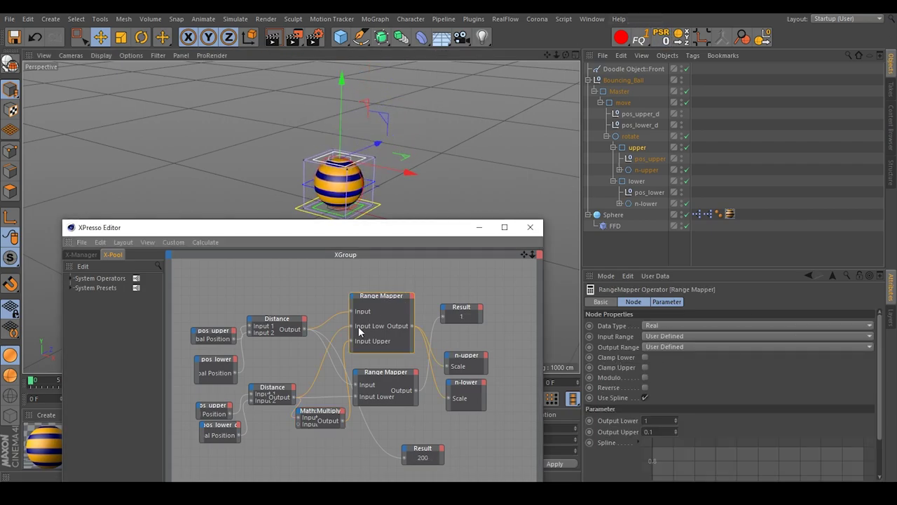
click(646, 367)
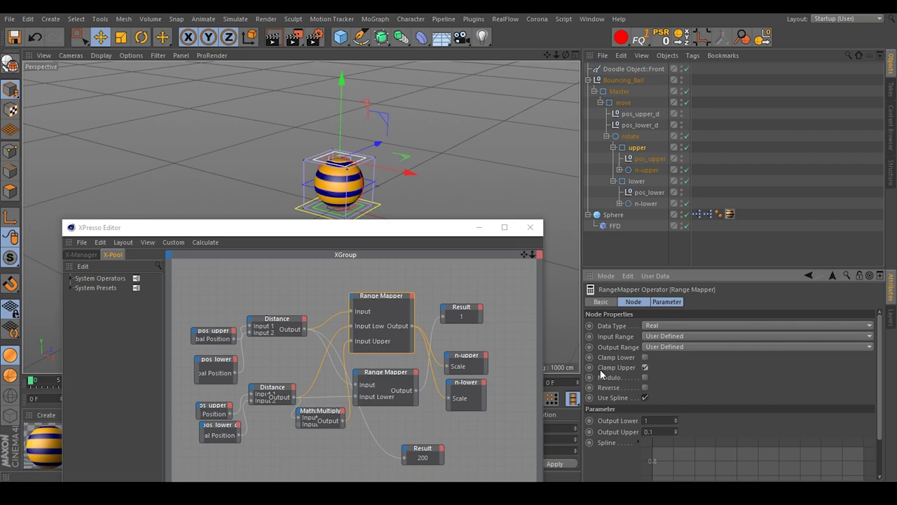
drag(341, 112, 497, 94)
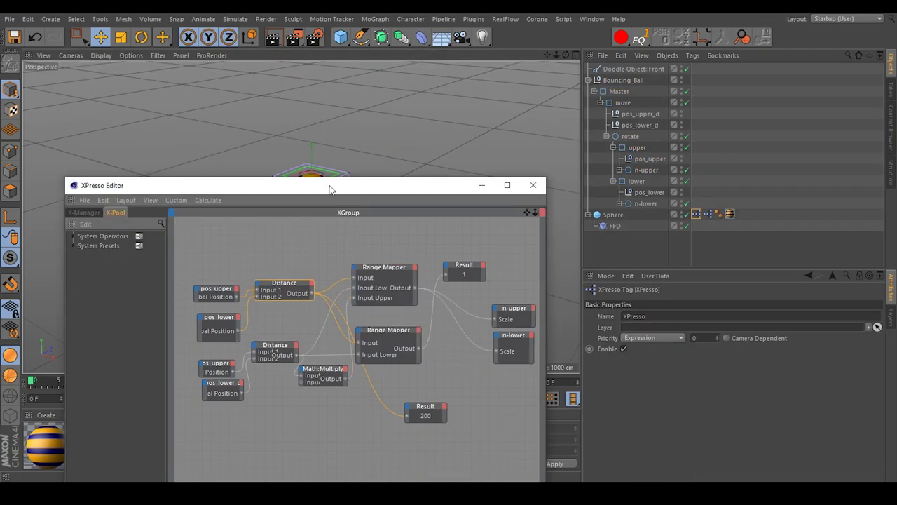
Step: Move the XPresso window away from the ball and raise the upper controller about 195 cm in Y to test the stretch
drag(329, 190, 336, 241)
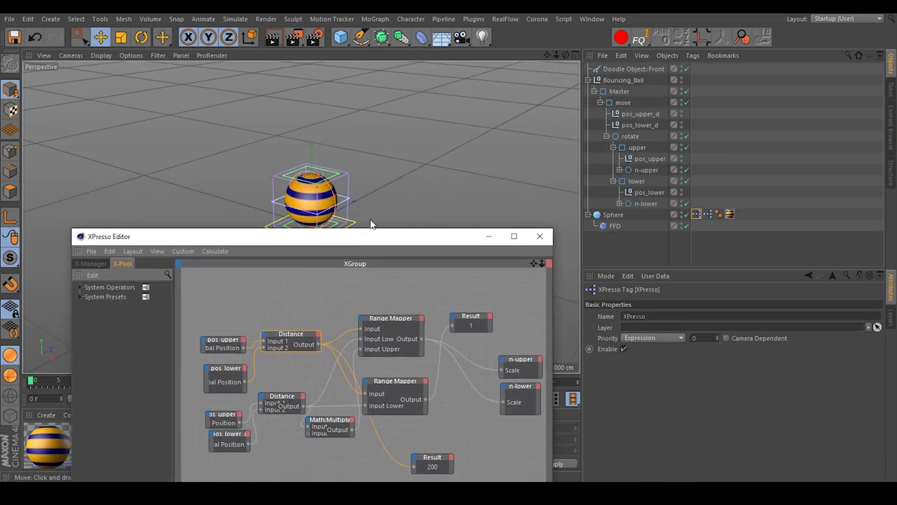
drag(379, 320, 380, 304)
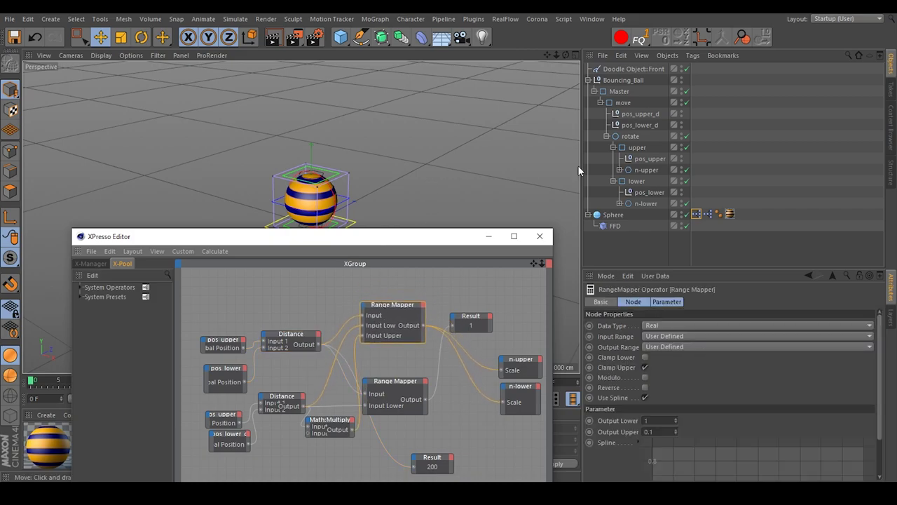
click(717, 147)
click(634, 145)
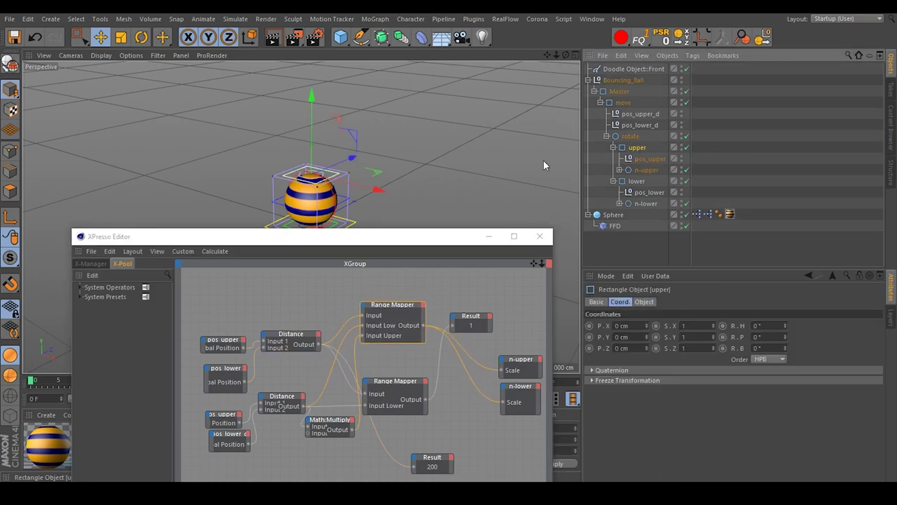
drag(316, 124, 313, 70)
click(726, 109)
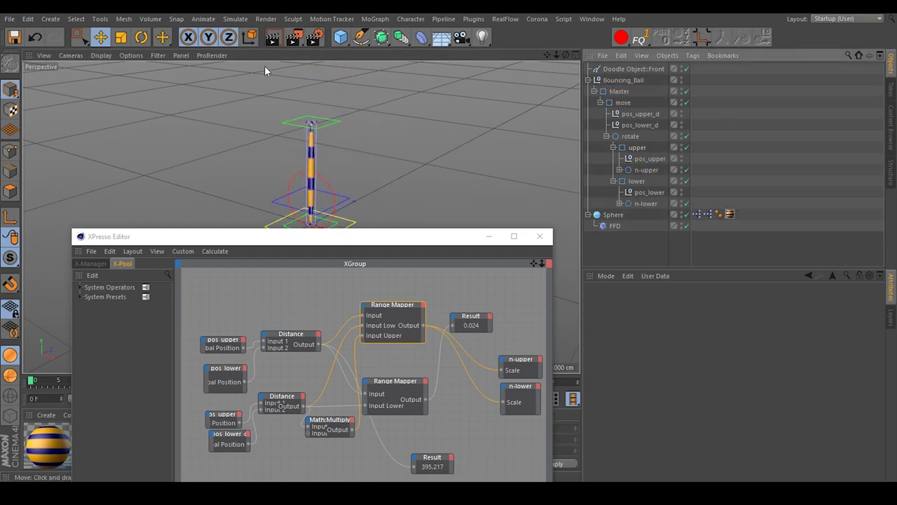
Step: Uncover the ball's base, raise the lower controller about 74 cm in Y as a test, and reset its position
click(332, 126)
click(632, 183)
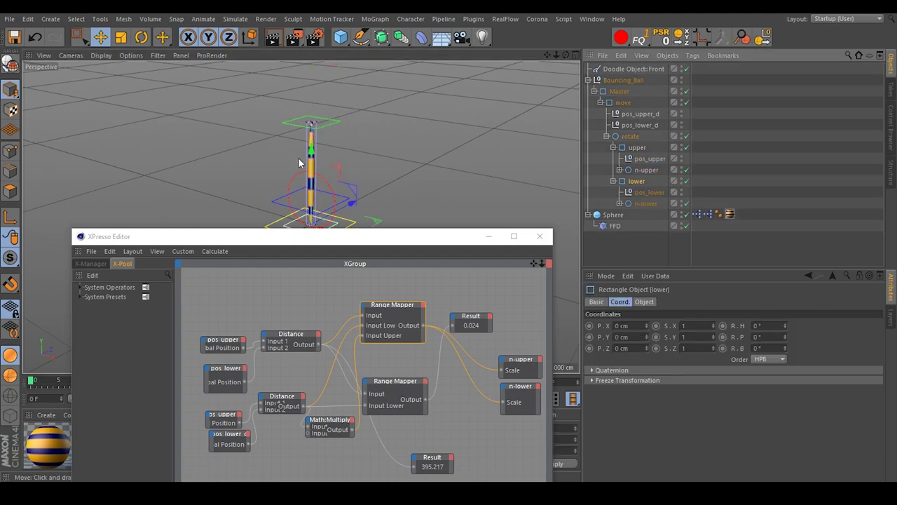
drag(322, 236, 323, 287)
drag(312, 154, 300, 140)
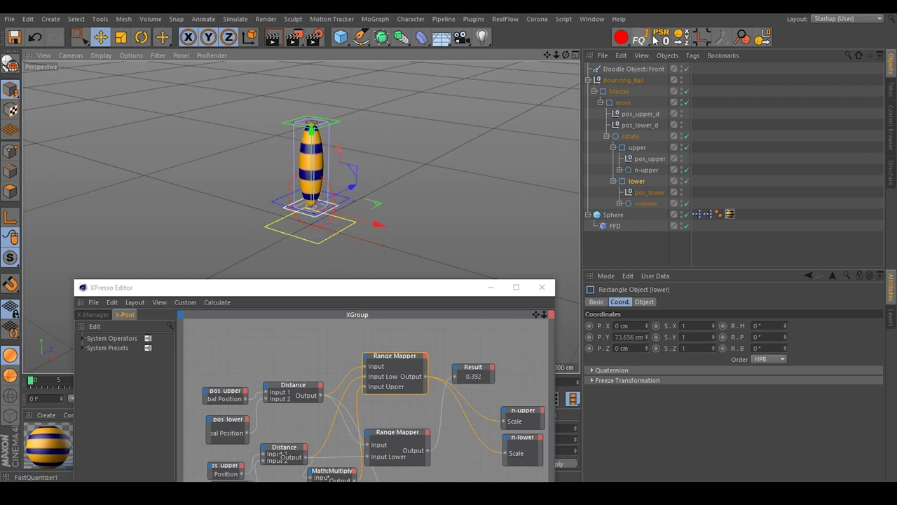
Step: Reset the upper controller's transform and raise it again to about 189 cm in Y
click(635, 147)
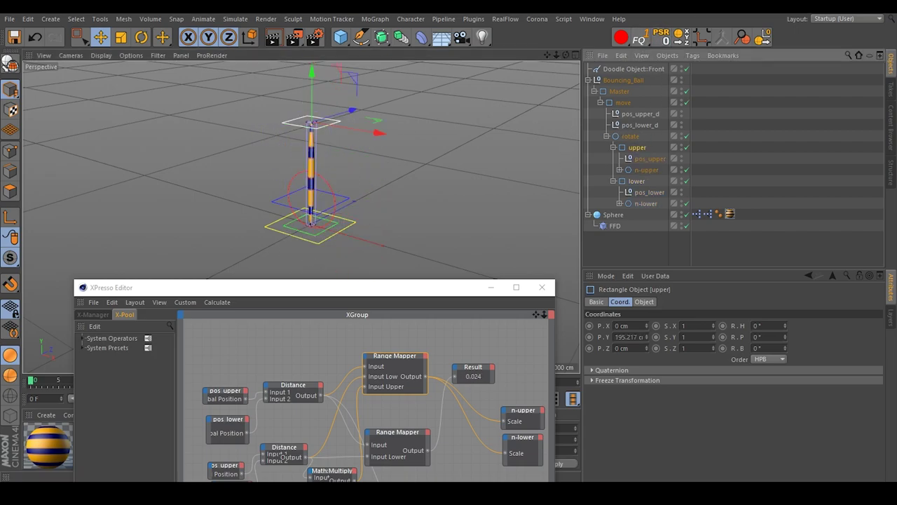
click(661, 37)
drag(340, 295, 308, 255)
drag(314, 133, 312, 81)
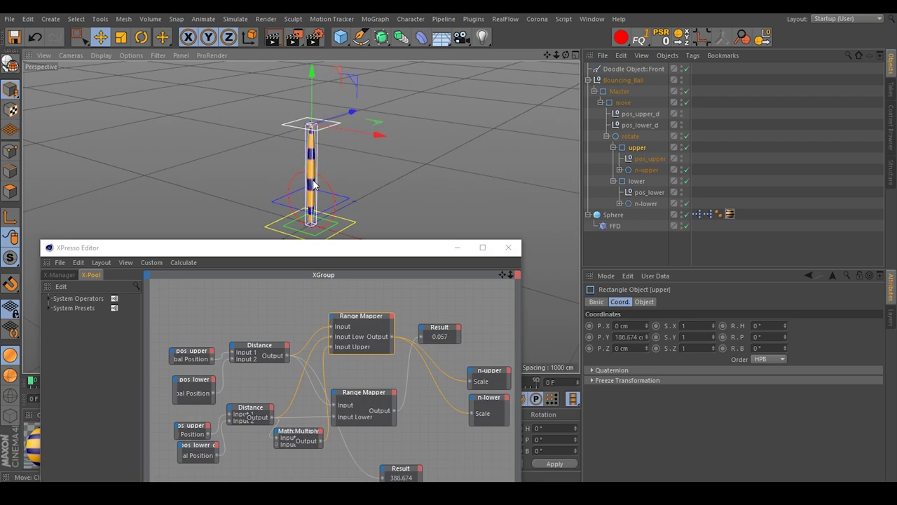
Step: Try 5 and 1 as Input [2] of the Multiply node to compare the stretch, and restore the value to 2
drag(347, 317, 345, 315)
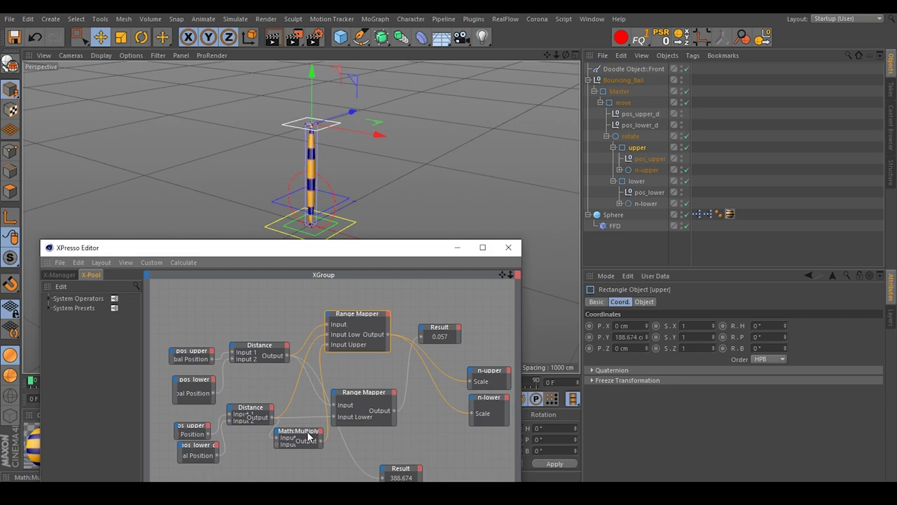
drag(305, 434, 285, 444)
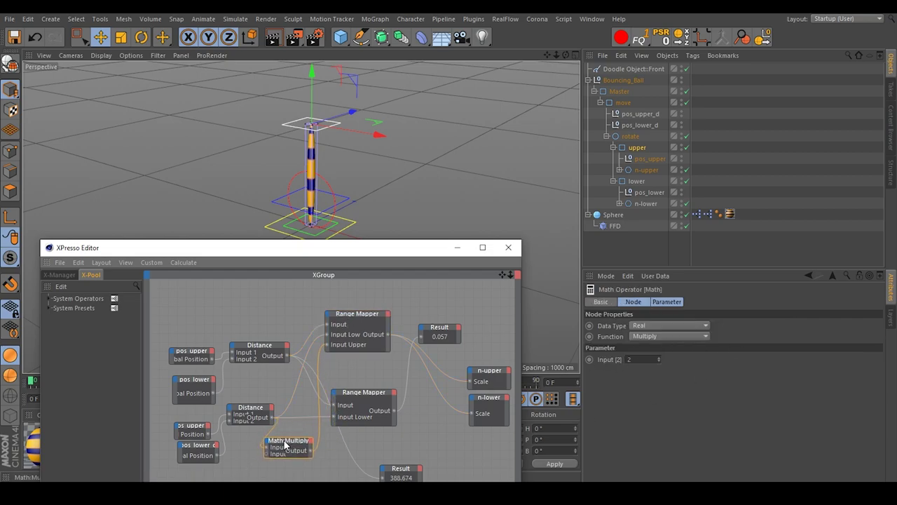
click(660, 358)
click(659, 357)
click(660, 357)
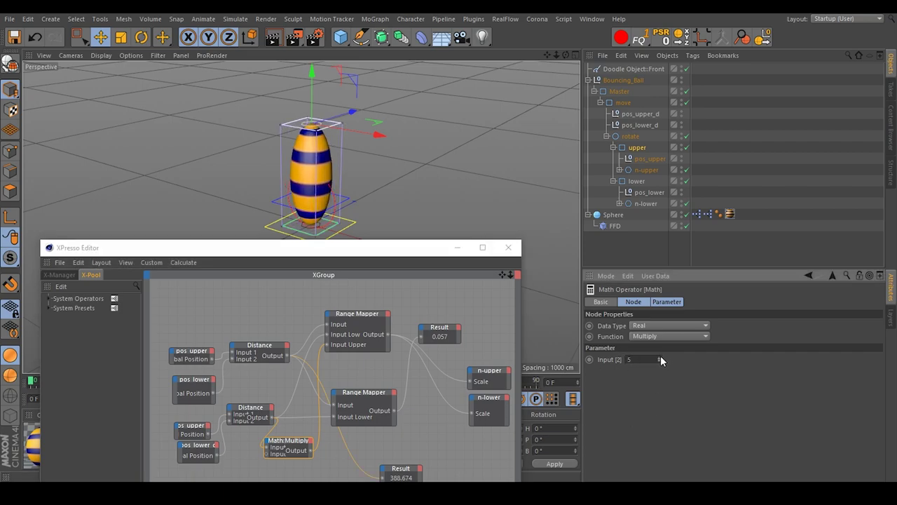
click(659, 361)
click(659, 361)
click(658, 361)
click(659, 361)
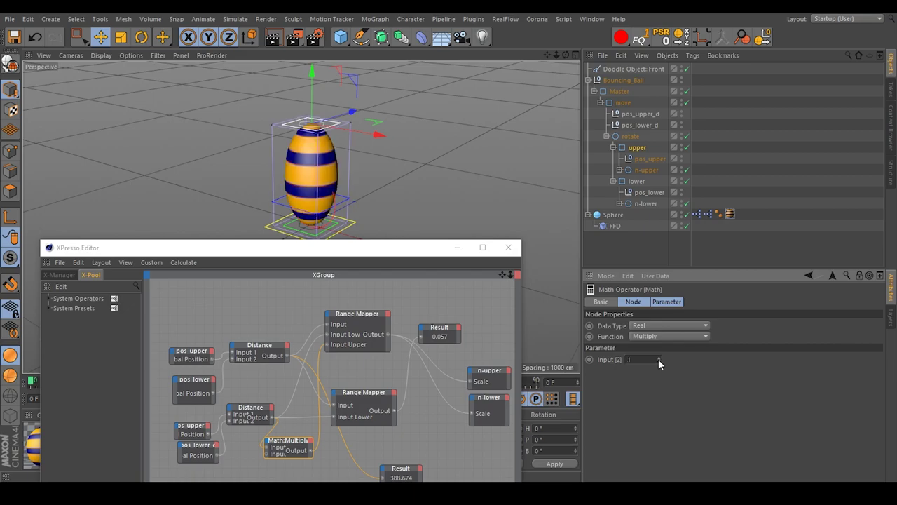
click(659, 356)
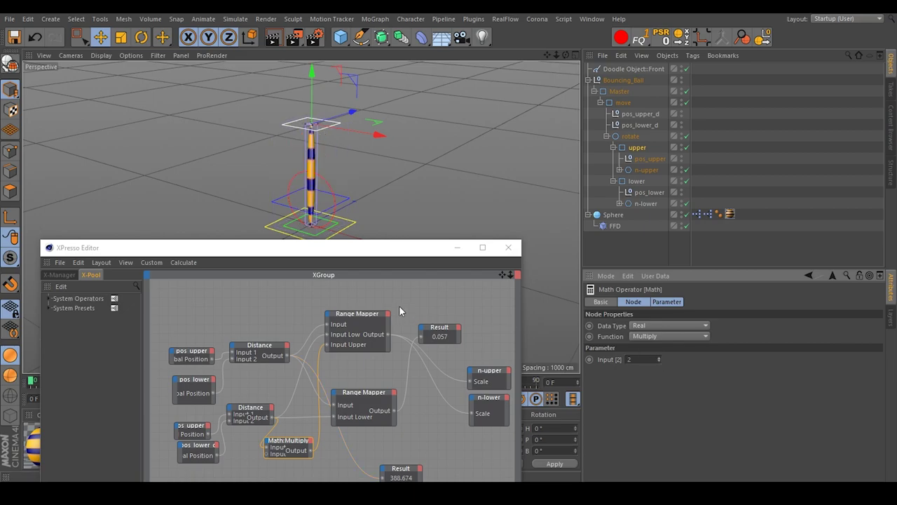
Step: Squash the ball with the upper controller and connect the lower Range Mapper's Output to the Scale ports of n-upper and n-lower
drag(312, 80, 313, 139)
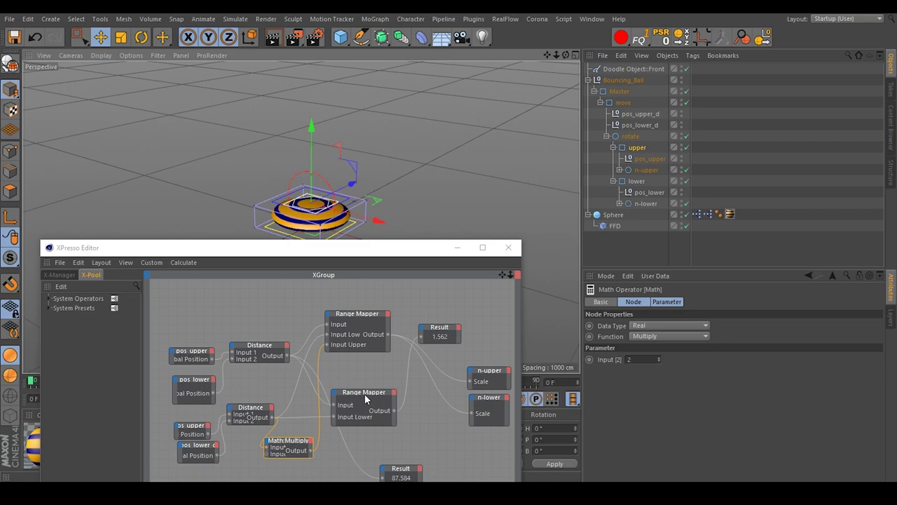
click(365, 392)
drag(361, 394, 470, 380)
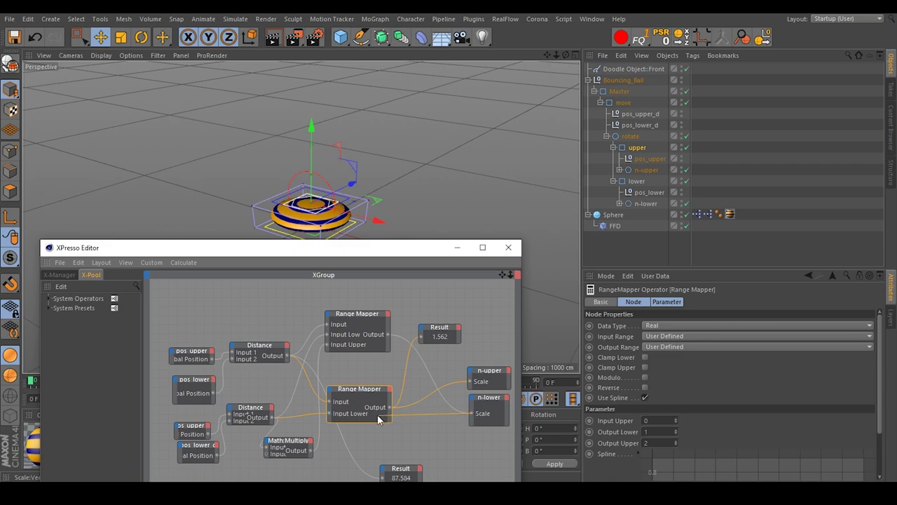
drag(389, 409, 390, 407)
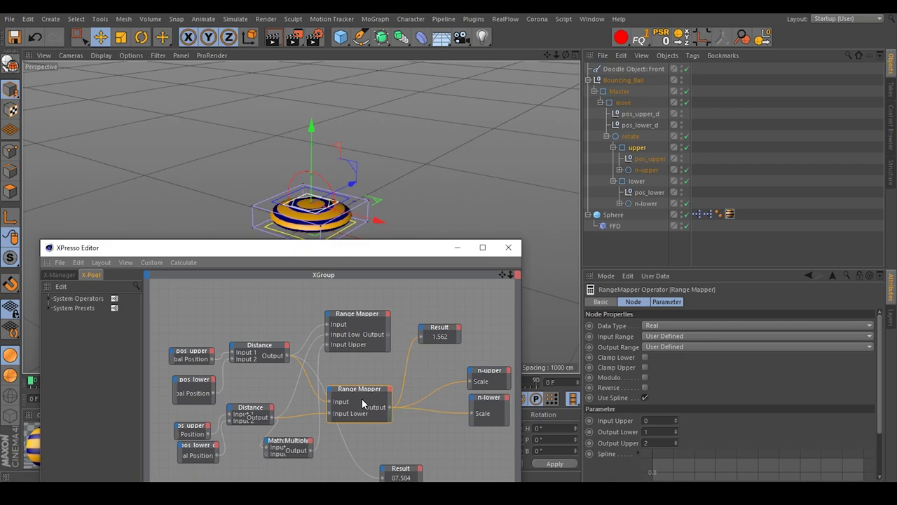
Step: Try an Output Upper of 4 on the lower Range Mapper and restore it to 2
drag(354, 258, 355, 286)
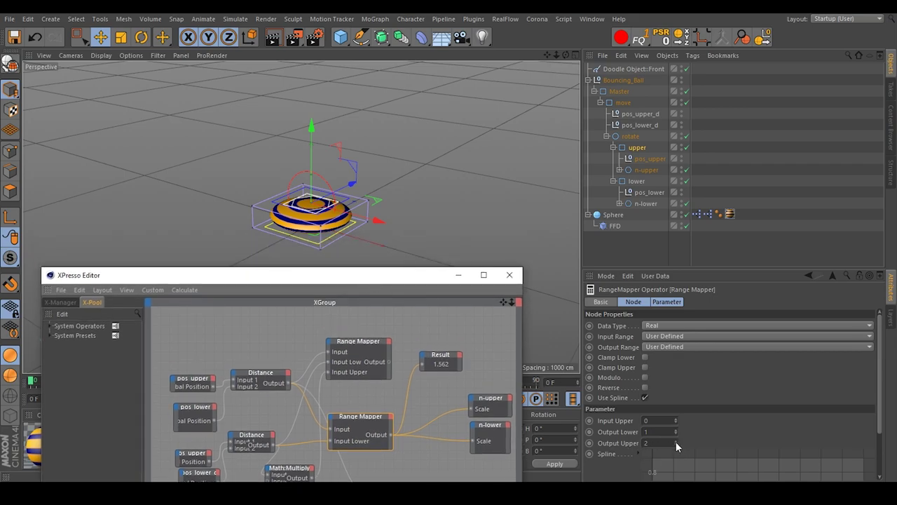
click(676, 441)
click(676, 441)
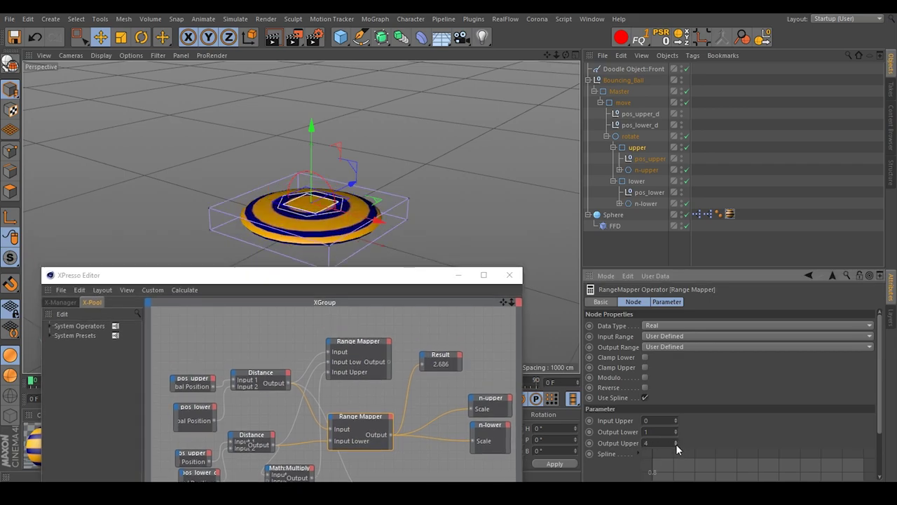
click(676, 445)
click(676, 444)
Step: Reset the upper controller's transform and reposition the XPresso window below the ball
drag(376, 281, 381, 248)
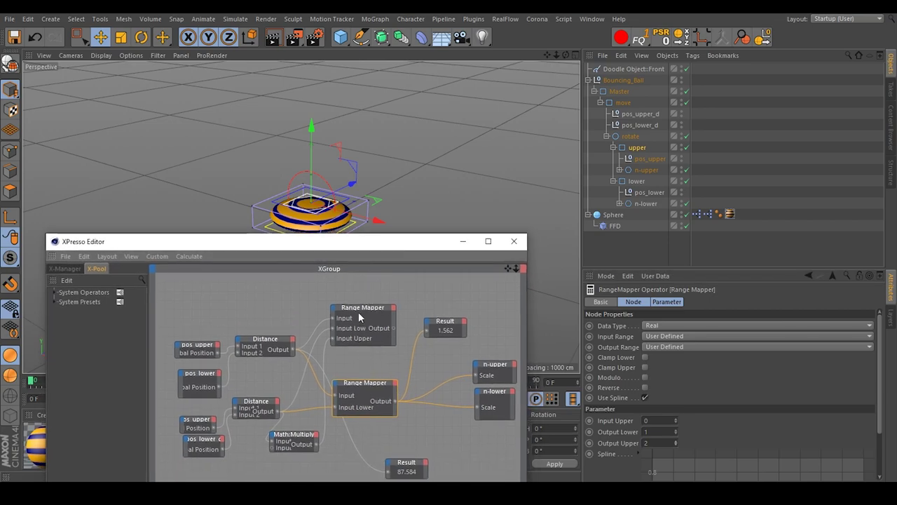
click(665, 41)
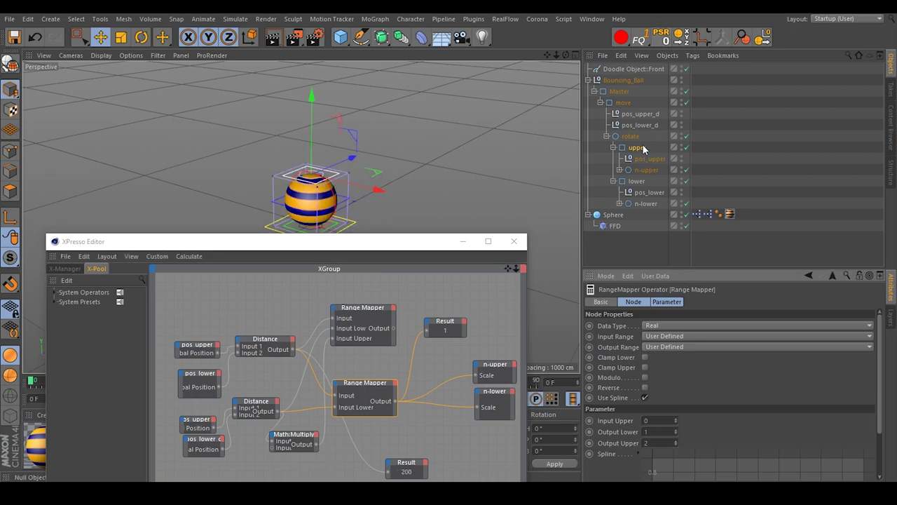
click(412, 248)
drag(412, 248, 399, 250)
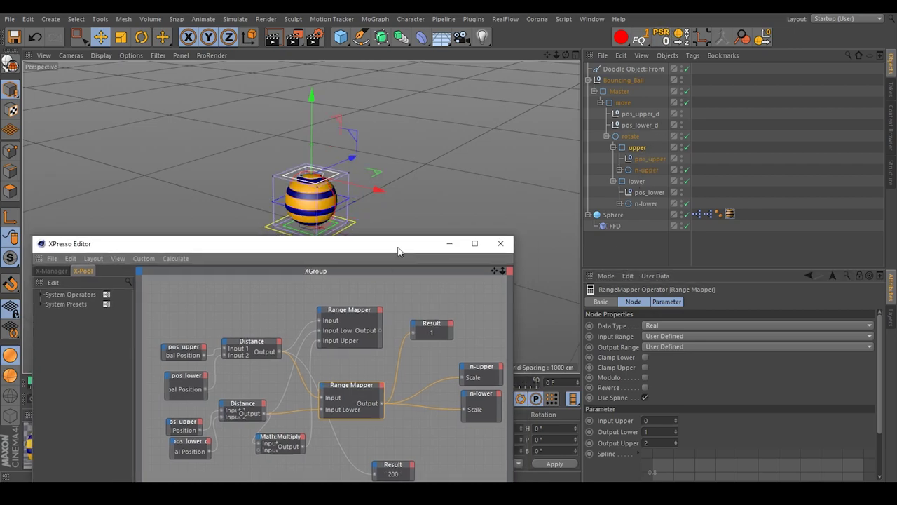
Step: Rearrange the upper Distance node and both Range Mappers, leaving a clear gap between the two Range Mapper nodes
drag(345, 310, 349, 336)
drag(353, 384, 361, 385)
drag(260, 348, 264, 355)
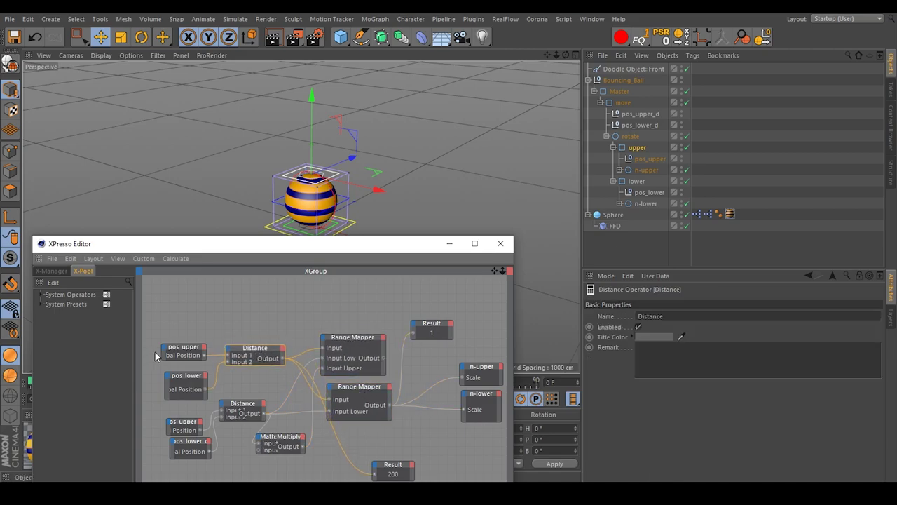
click(650, 159)
click(247, 407)
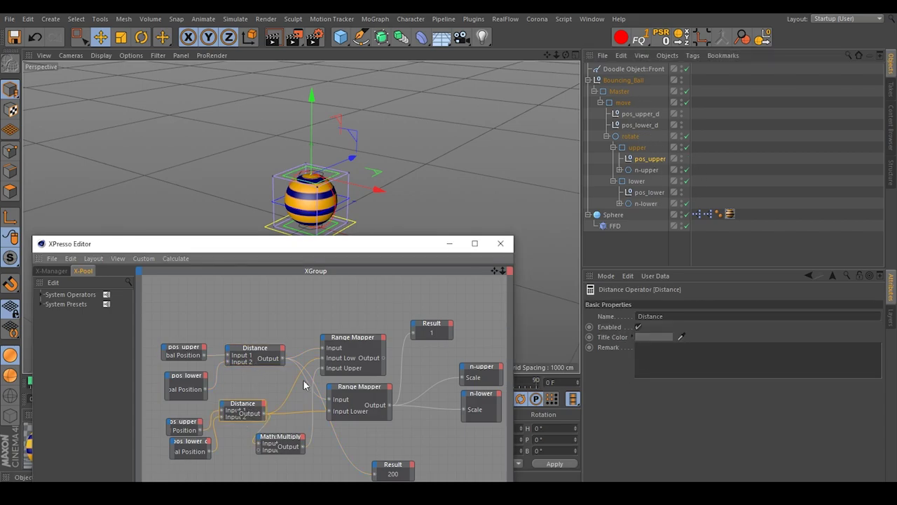
drag(259, 353, 249, 363)
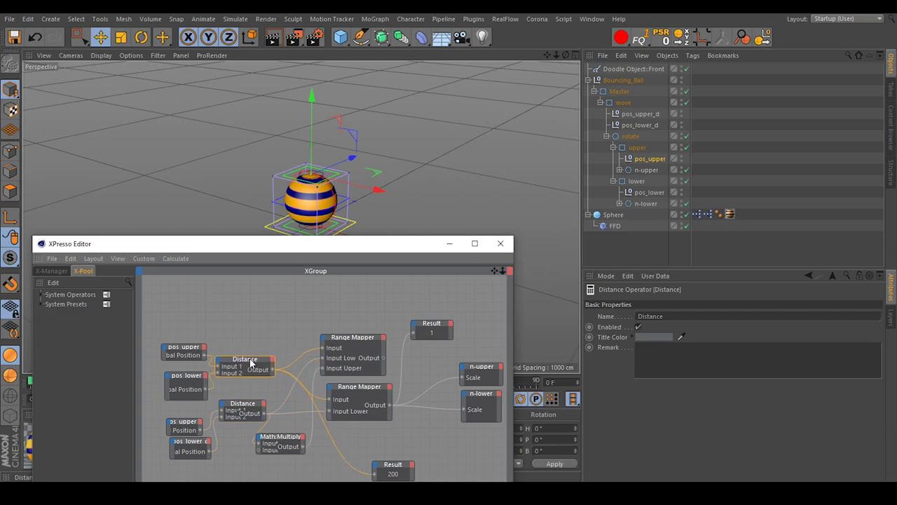
drag(352, 340, 354, 312)
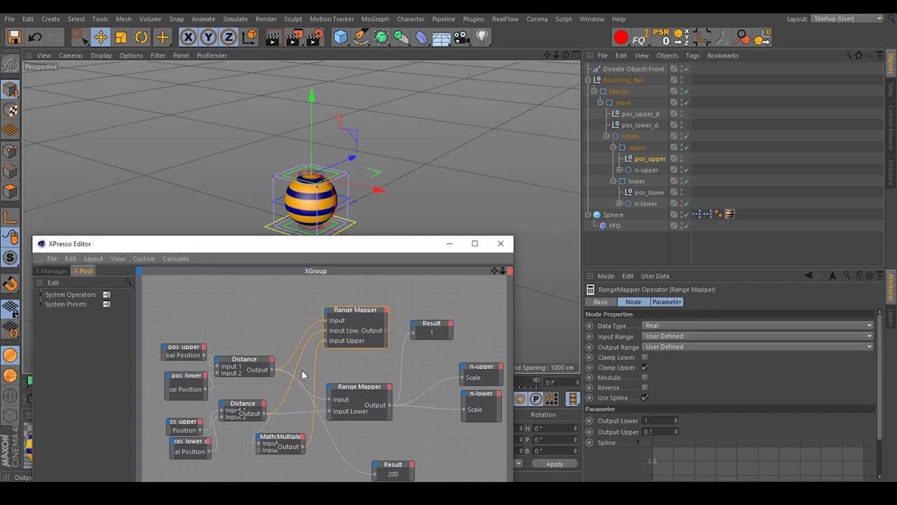
Step: Stack the two Range Mapper nodes close together lower in the XGroup, freeing space above them
mouse_move(347, 387)
mouse_down()
mouse_move(357, 366)
mouse_move(330, 369)
mouse_move(368, 366)
mouse_move(336, 373)
mouse_move(348, 371)
mouse_up()
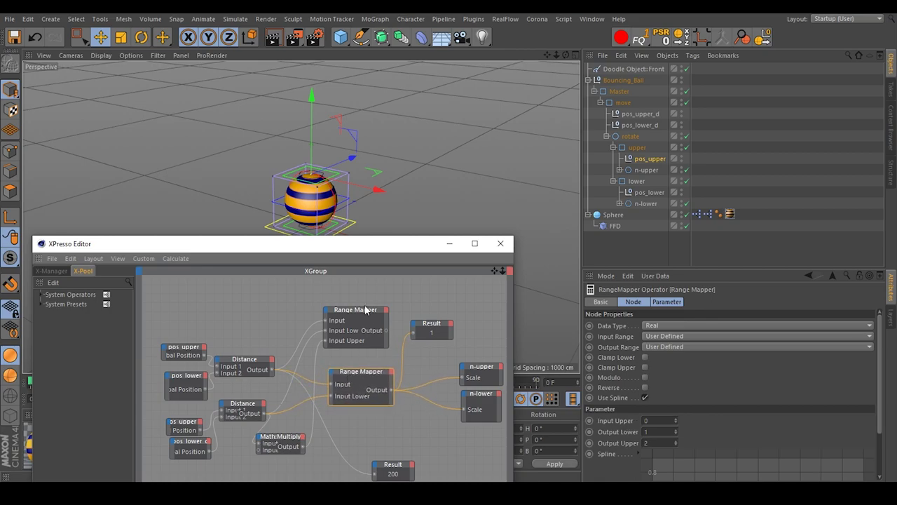
drag(362, 314, 366, 327)
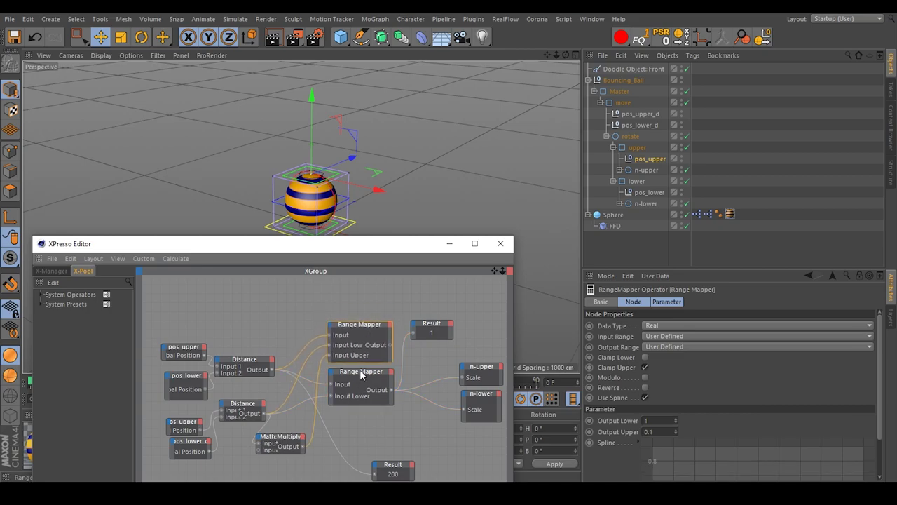
drag(360, 369, 356, 391)
drag(362, 322, 363, 359)
Step: Add a Compare logic node above the Range Mappers and enlarge it to expose both of its inputs
right_click(300, 288)
mouse_move(301, 293)
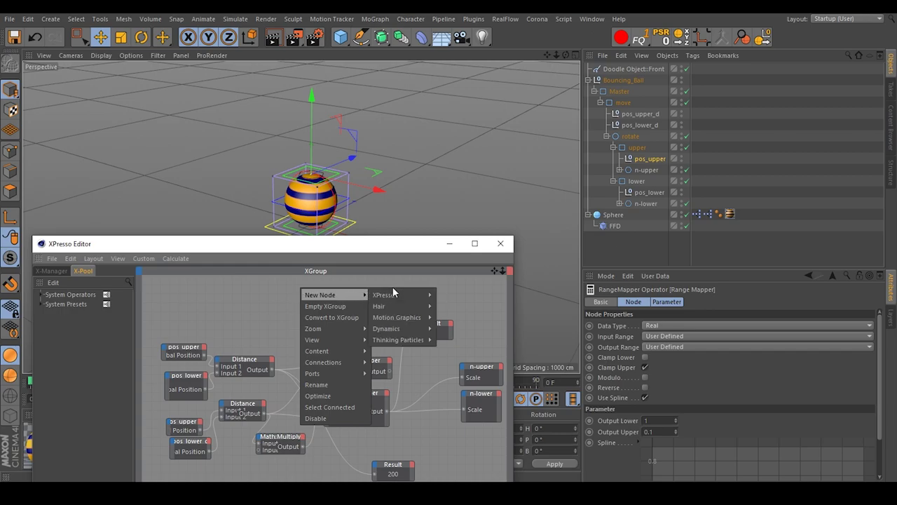
mouse_move(407, 295)
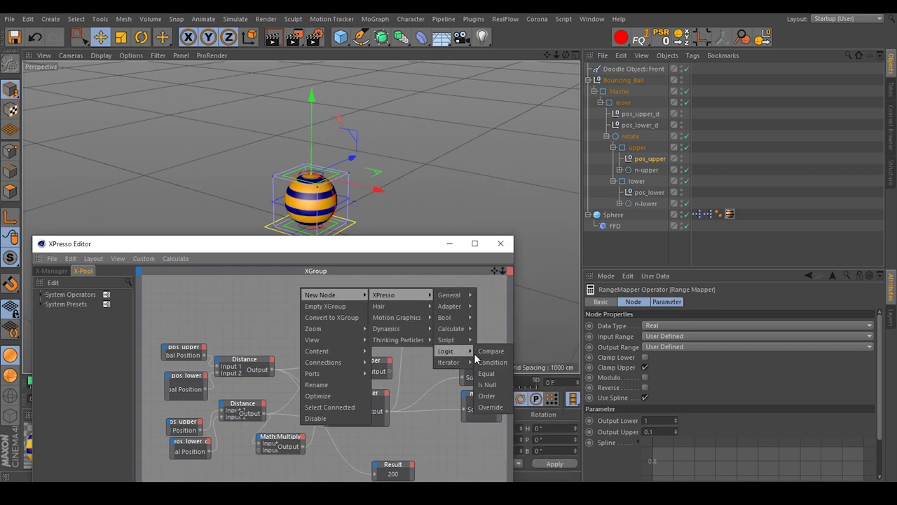
click(482, 352)
drag(300, 287, 423, 312)
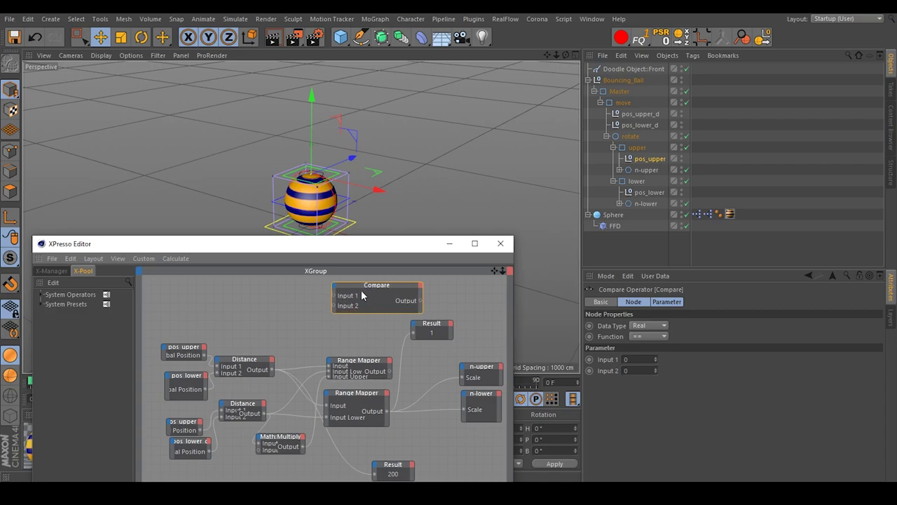
Step: Connect the upper and lower Distance outputs to Compare's Input 1 and Input 2, link its Output to the Result node, and tidy the nodes
drag(272, 369, 333, 295)
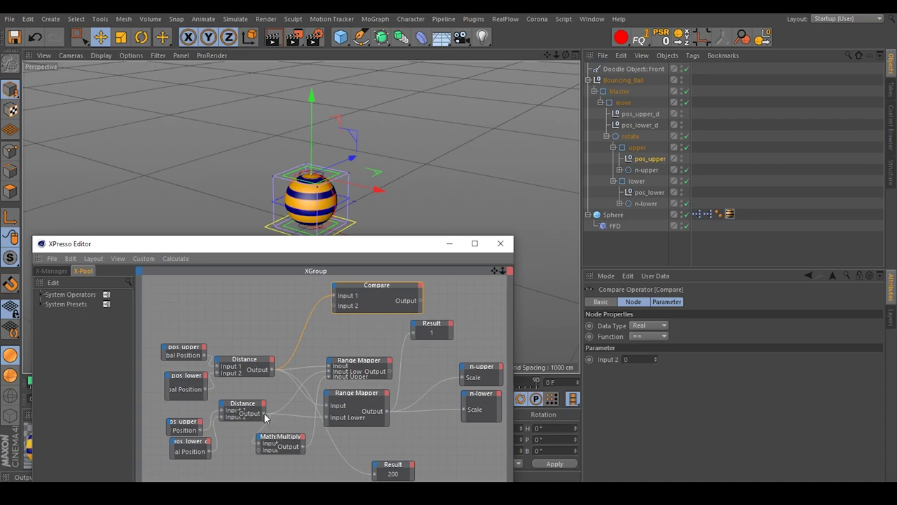
drag(329, 314, 337, 305)
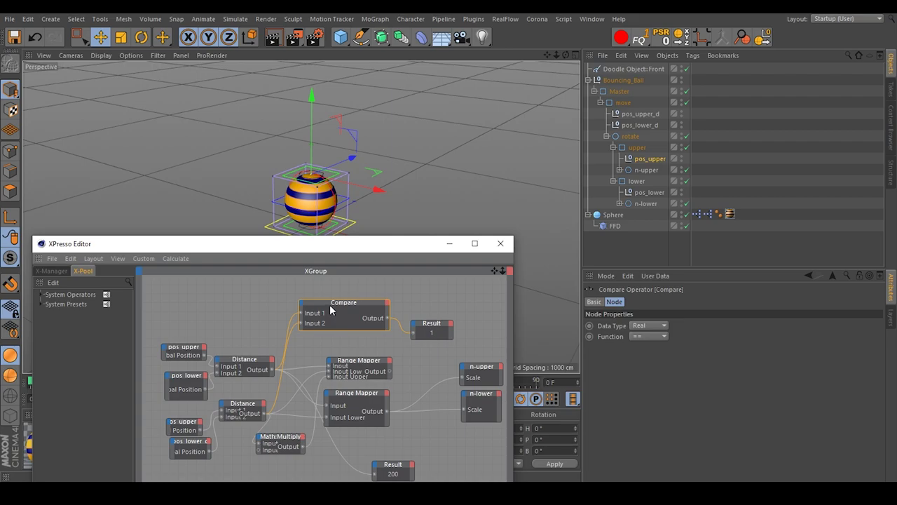
drag(329, 307, 335, 308)
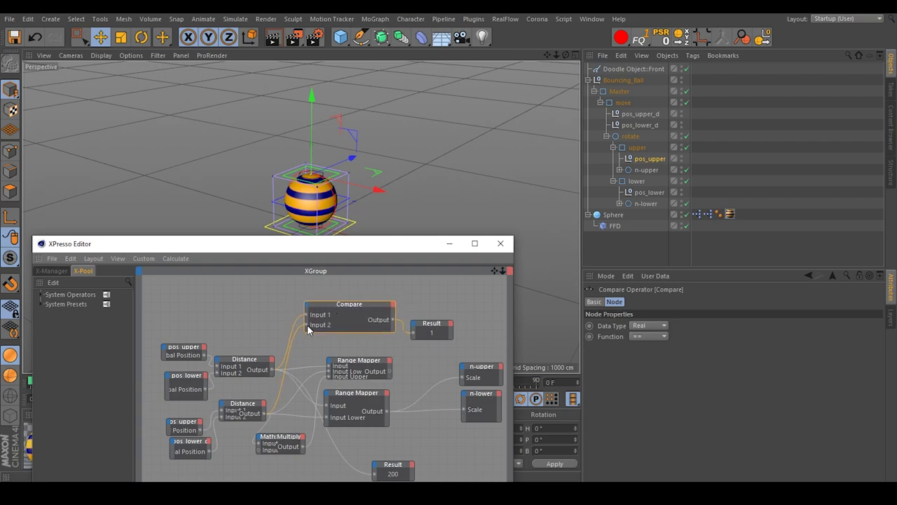
drag(255, 359, 253, 348)
drag(243, 413, 240, 412)
Step: Set the Compare node's Function to < and space the Compare and Result nodes apart
click(355, 314)
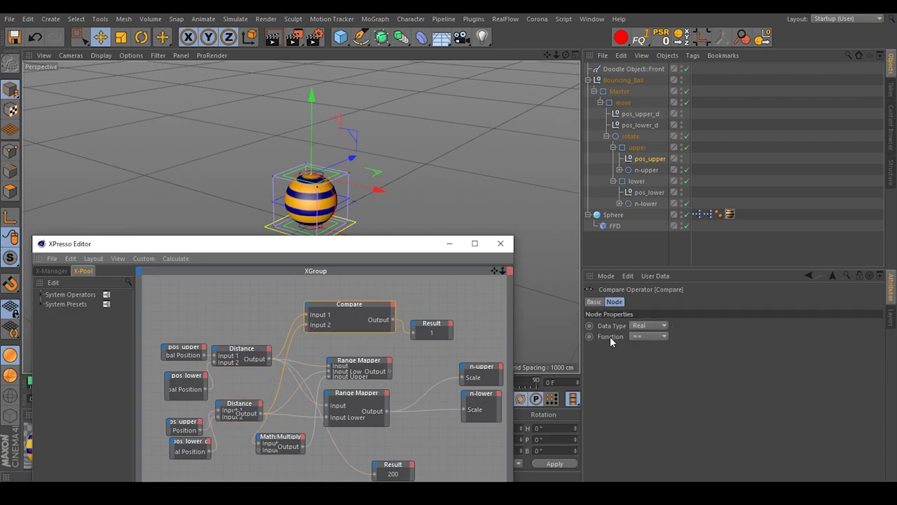
click(649, 337)
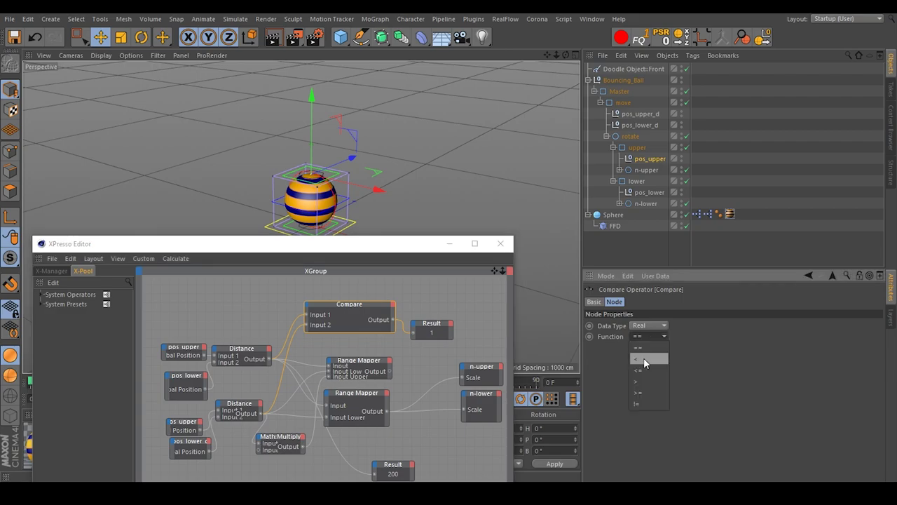
click(644, 360)
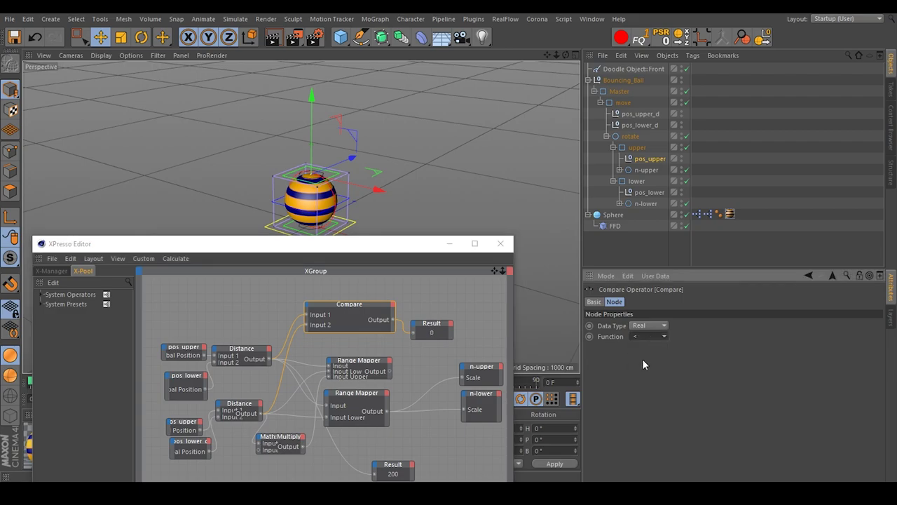
drag(432, 338, 449, 334)
drag(348, 316, 348, 322)
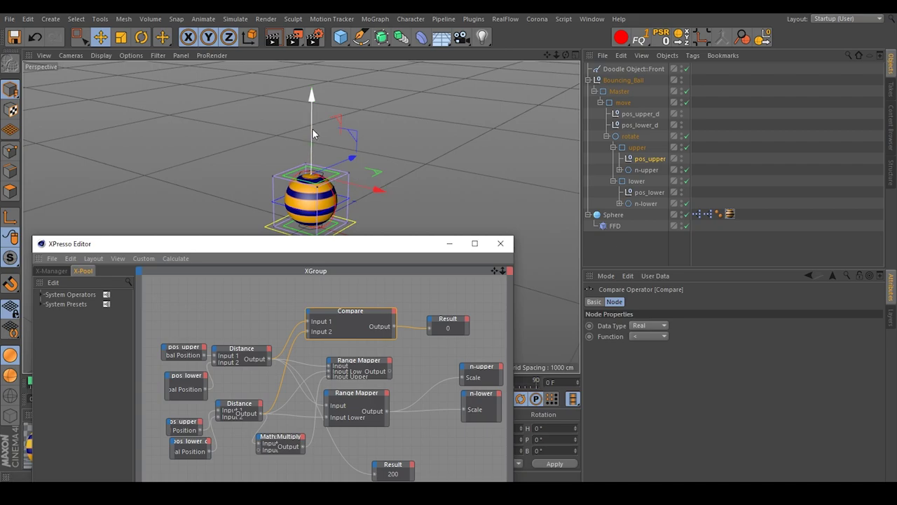
Step: Test the Compare output by stretching and squashing the ball with the upper controller, and reset the controller's transform
click(635, 149)
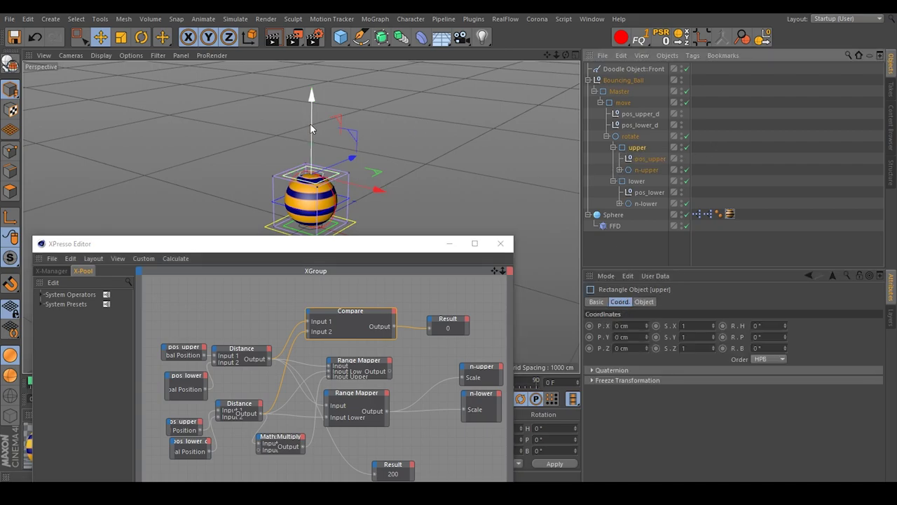
mouse_move(310, 123)
mouse_down()
mouse_move(314, 108)
mouse_move(316, 115)
mouse_up()
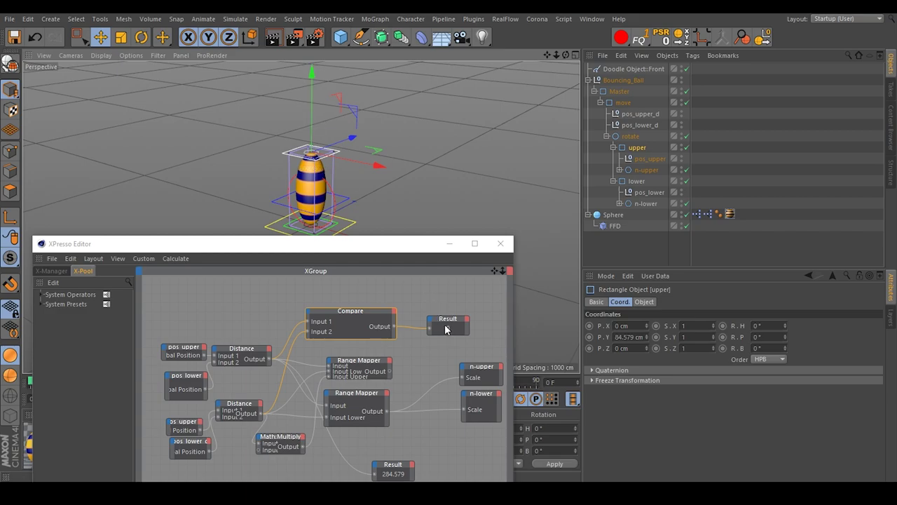
drag(315, 81, 317, 126)
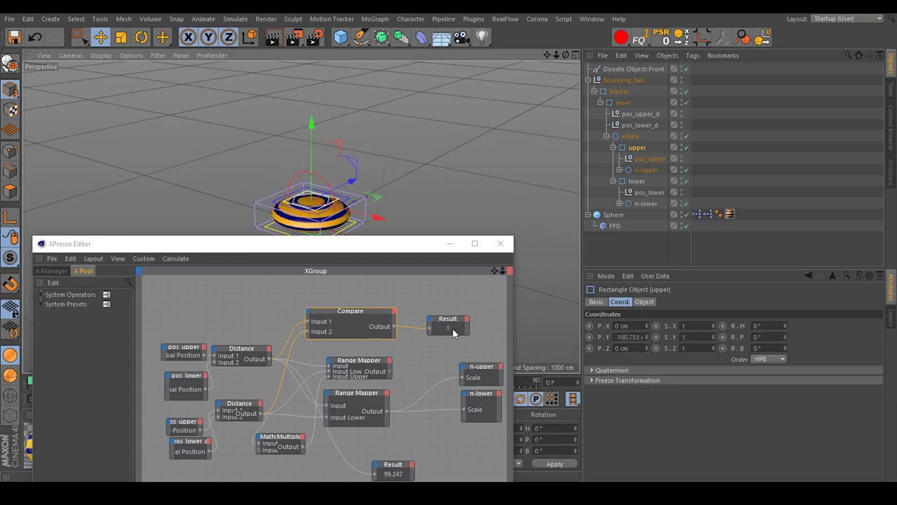
drag(316, 134, 321, 81)
click(662, 36)
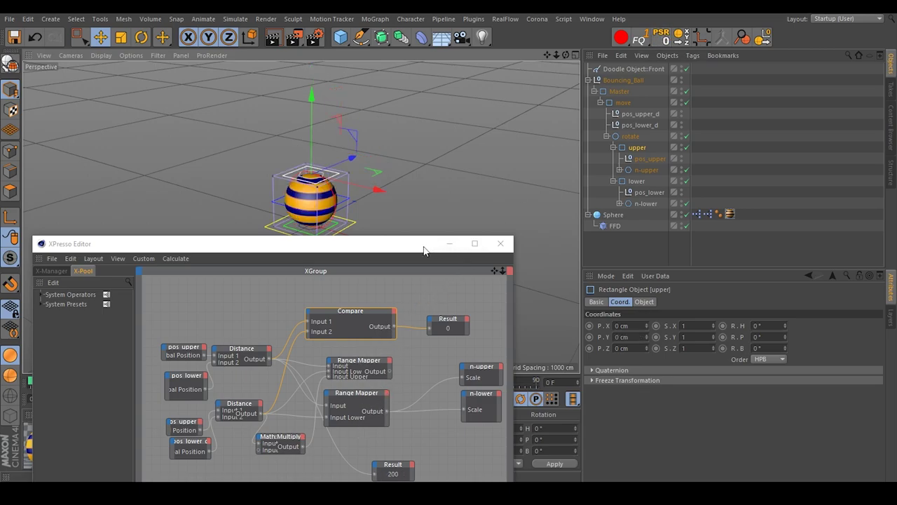
Step: Raise the XPresso window, bring the output end of the graph into view, and shift n-upper and n-lower away from the Range Mappers
drag(424, 251, 411, 207)
middle_drag(463, 315, 404, 320)
drag(463, 318, 407, 409)
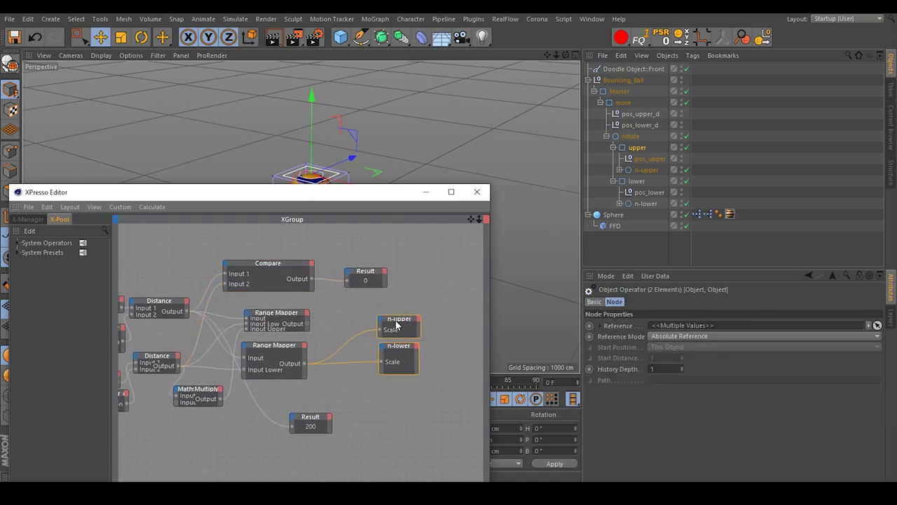
Step: Add a Condition logic node between the Range Mappers and the n-upper and n-lower nodes, enlarged to expose its ports
right_click(338, 308)
mouse_move(407, 316)
mouse_move(444, 315)
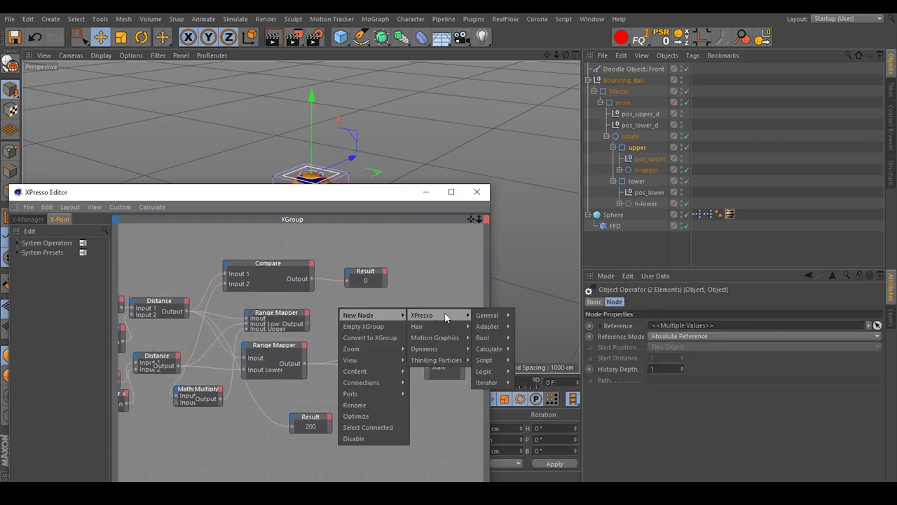
mouse_move(491, 372)
click(532, 382)
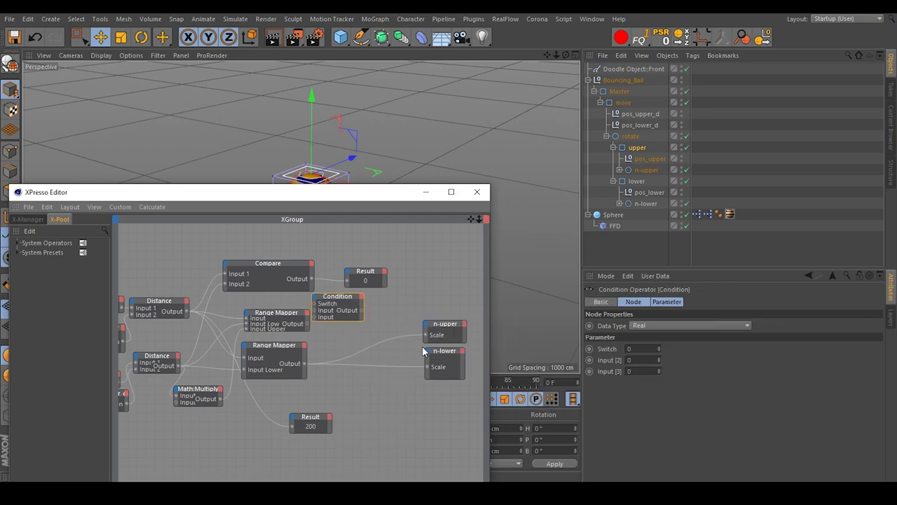
drag(327, 297, 351, 311)
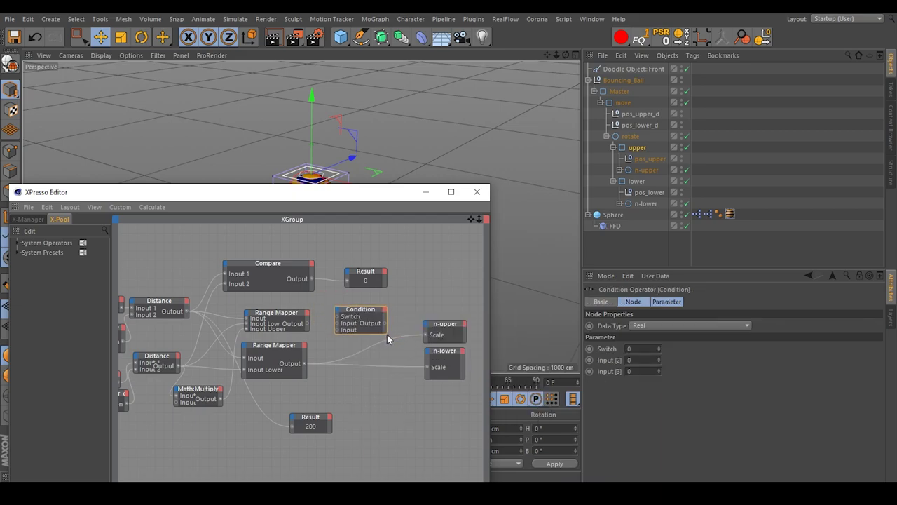
drag(387, 334, 398, 347)
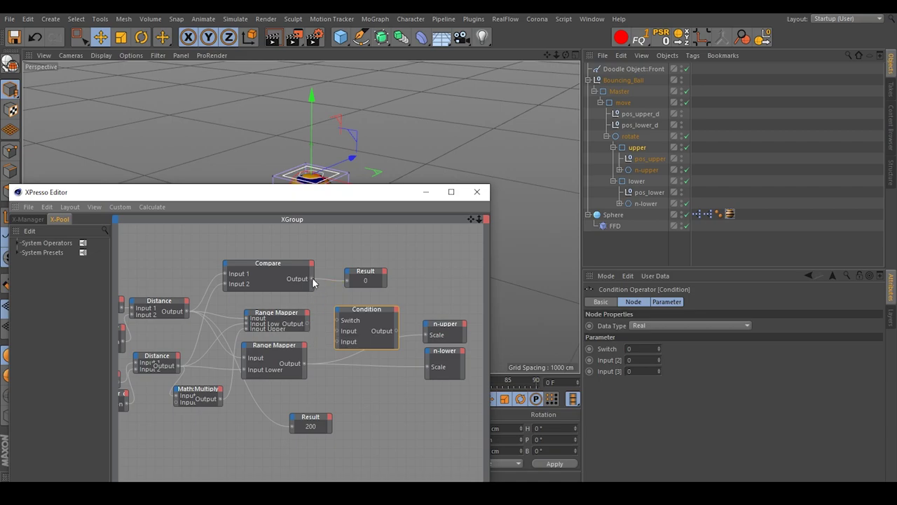
Step: Connect Compare's Output to the Condition's Switch, the upper Range Mapper to its first Input, and the lower one to its second
drag(313, 279, 340, 322)
drag(337, 323, 340, 322)
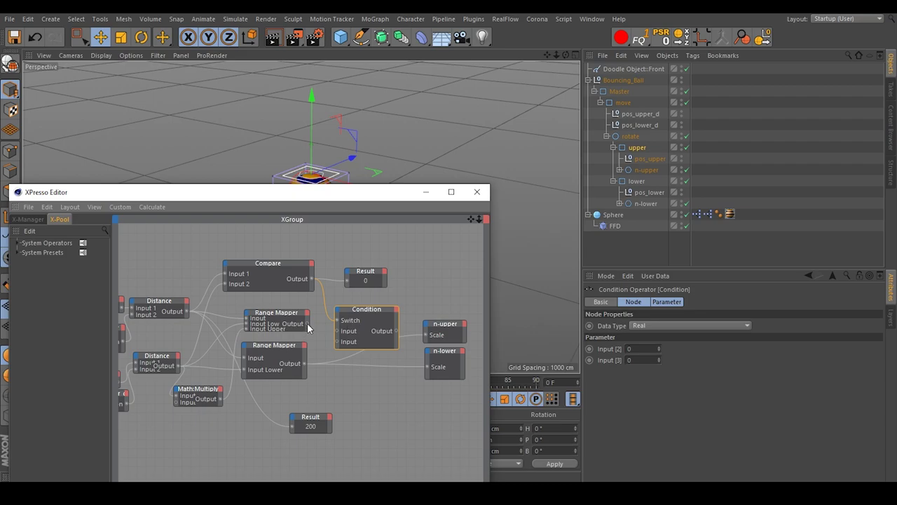
drag(307, 324, 340, 333)
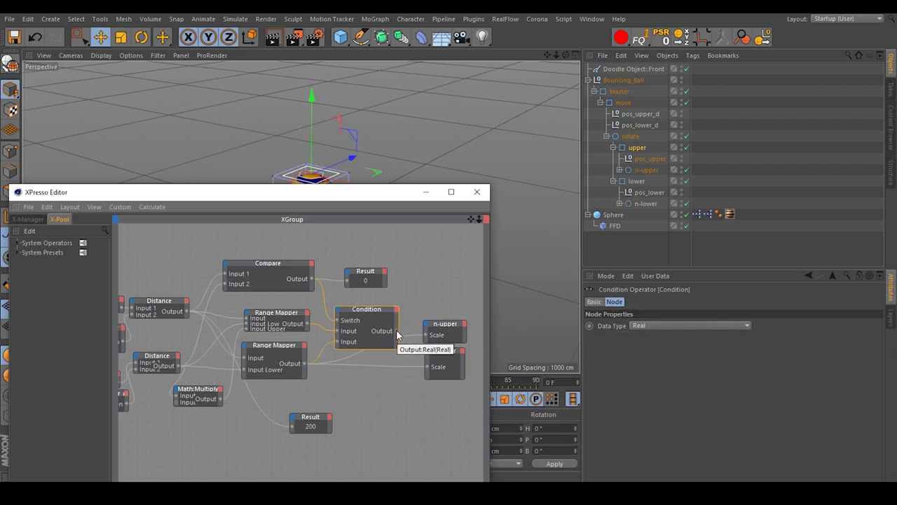
Step: Connect the Condition's Output to the Scale ports of n-upper and n-lower and to the Result node, placing Result above n-upper
drag(396, 329, 427, 370)
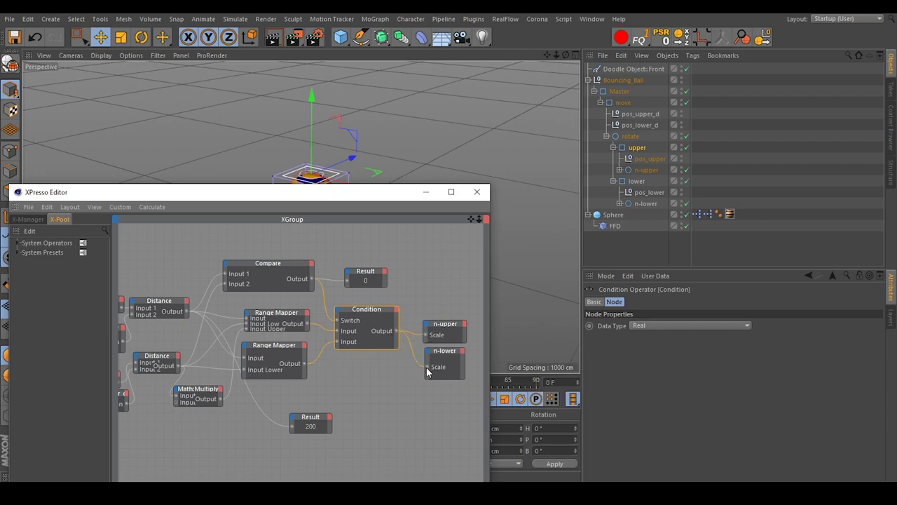
drag(361, 309, 359, 315)
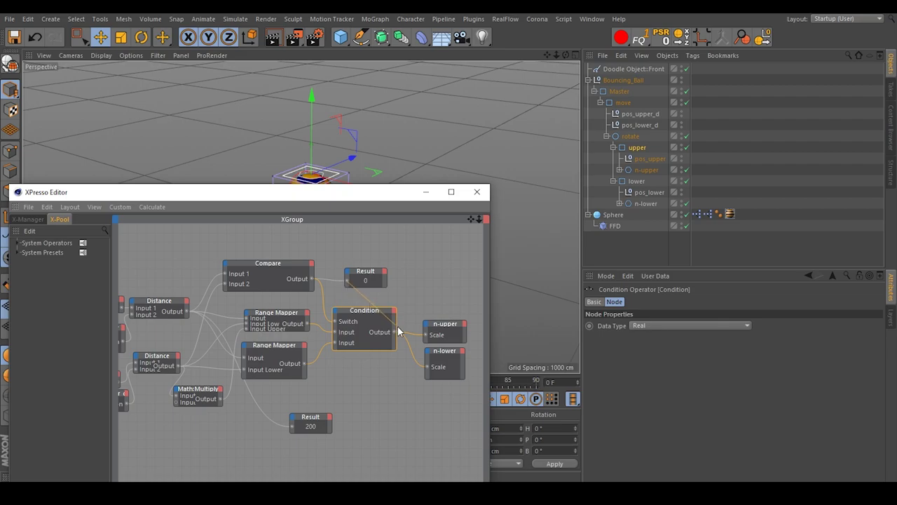
drag(365, 272, 442, 274)
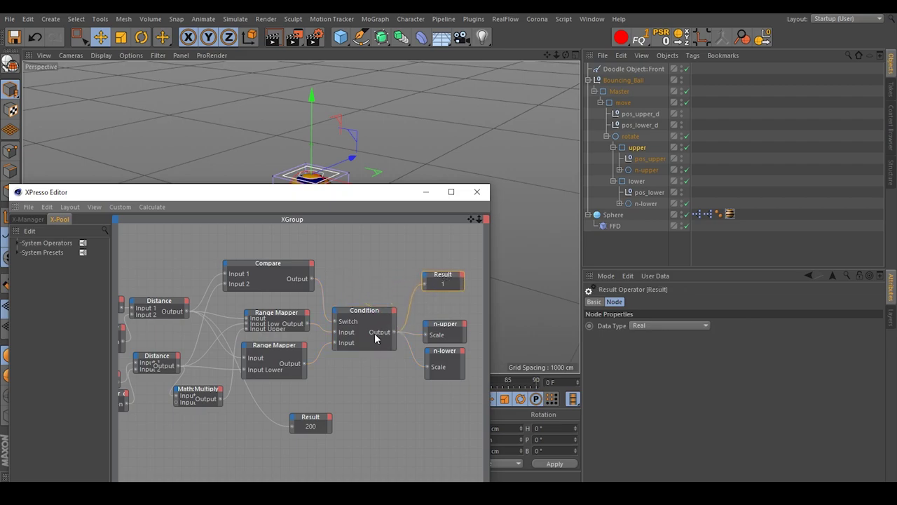
Step: Move the XPresso window below the ball and test the rig by squashing and stretching the ball with the upper controller
drag(359, 195, 401, 238)
drag(314, 91, 318, 130)
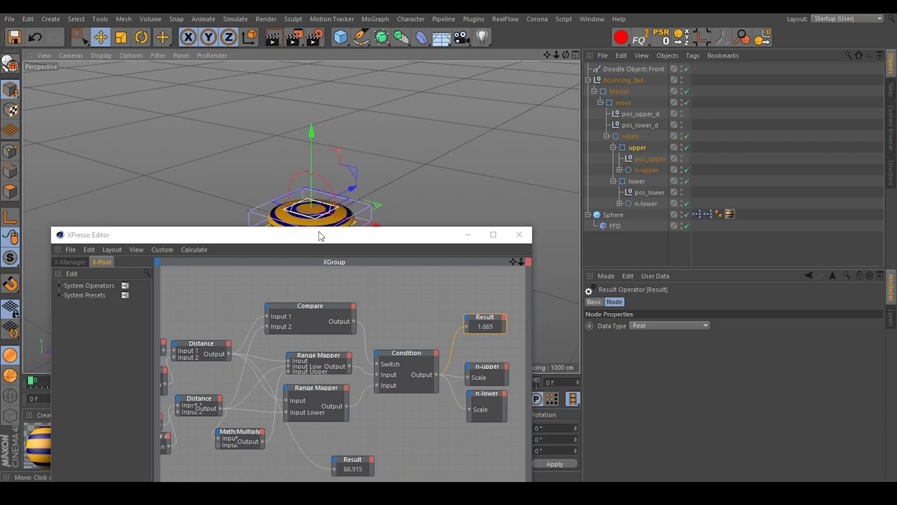
drag(321, 235, 326, 276)
drag(314, 120, 320, 66)
drag(336, 282, 356, 254)
Step: Try an Input [2] value of 3 on the Math:Multiply node and restore it to 2
click(332, 456)
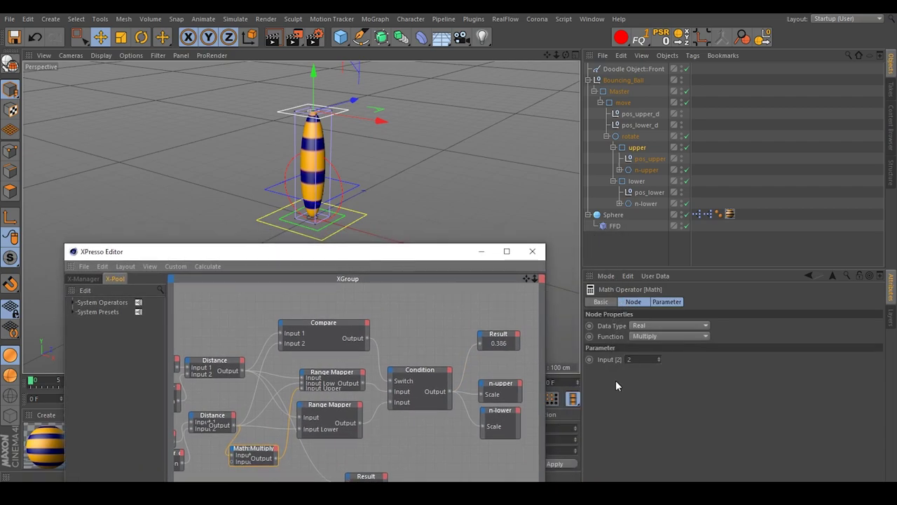
click(659, 356)
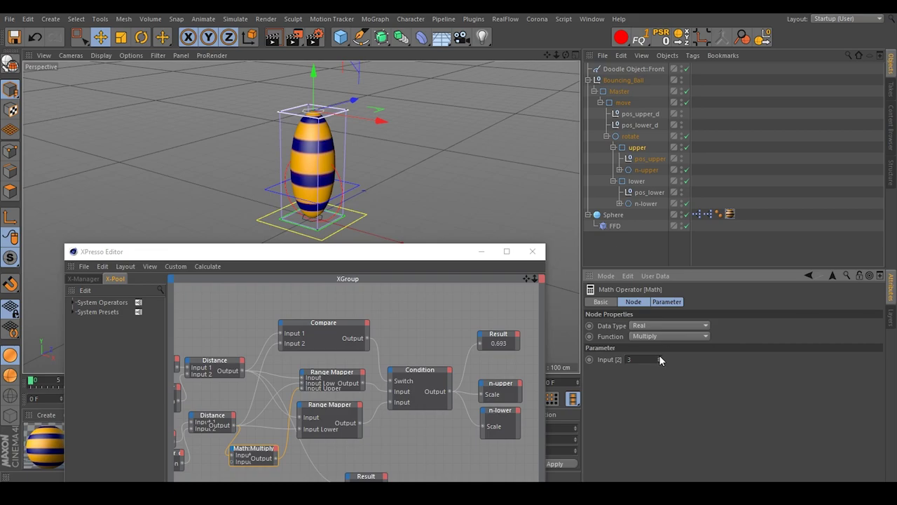
click(660, 362)
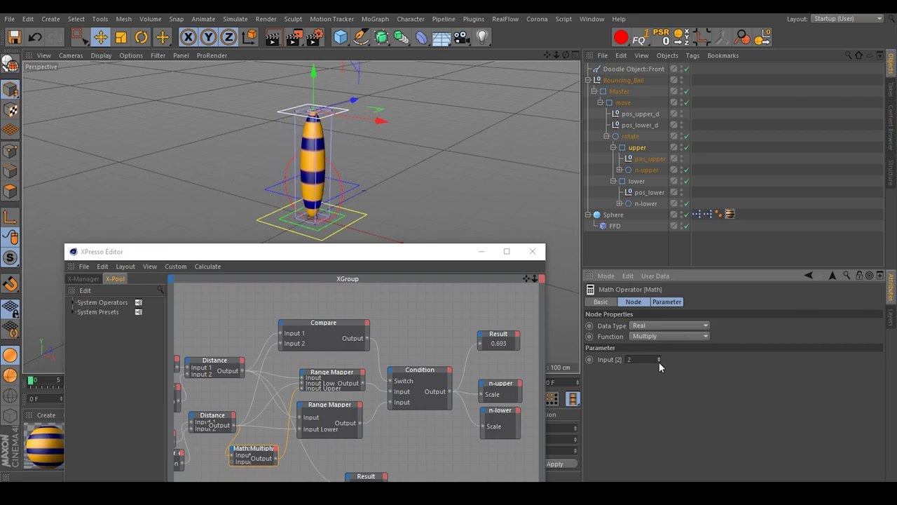
Step: Squash the ball with the upper controller, try an Output Upper of 4 on the lower Range Mapper, and restore it to 2
drag(315, 72, 316, 168)
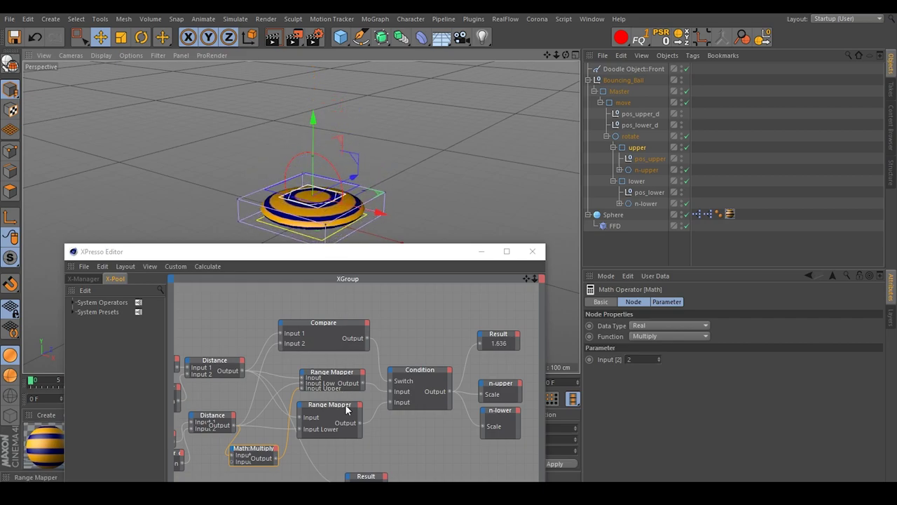
click(344, 407)
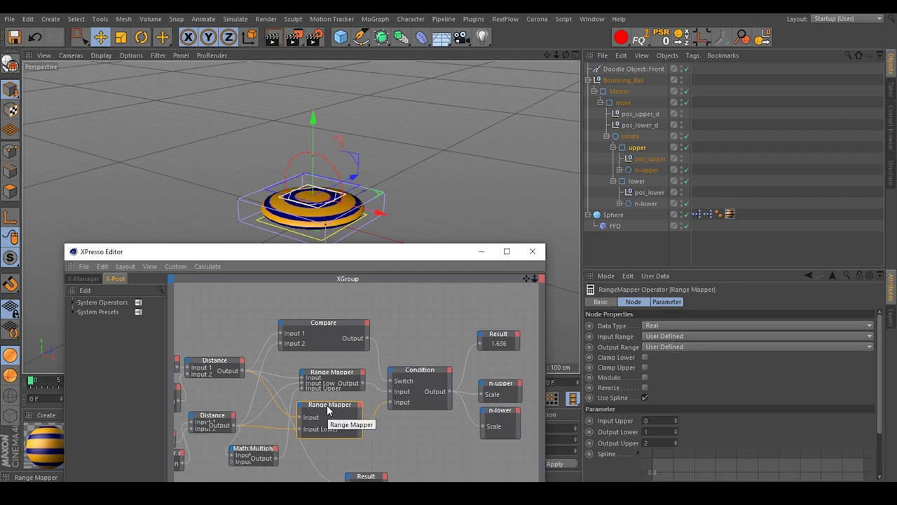
drag(344, 405, 355, 403)
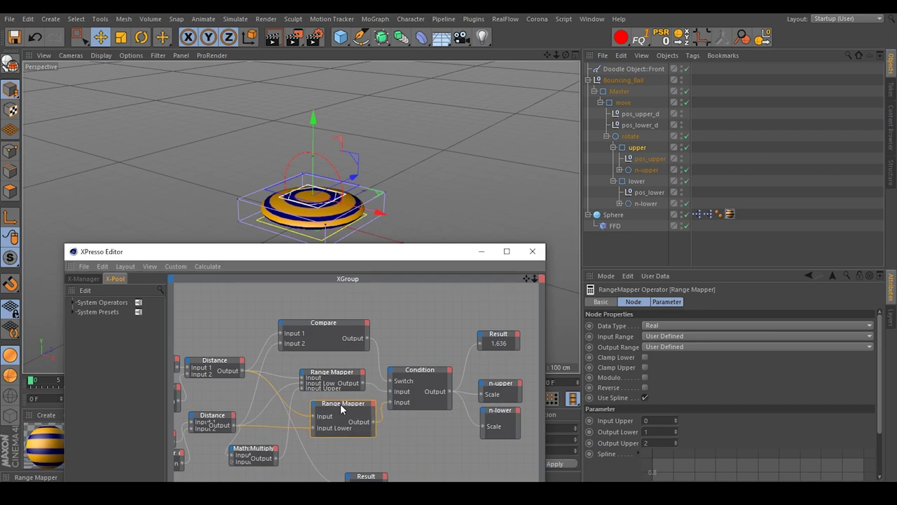
click(676, 440)
click(676, 440)
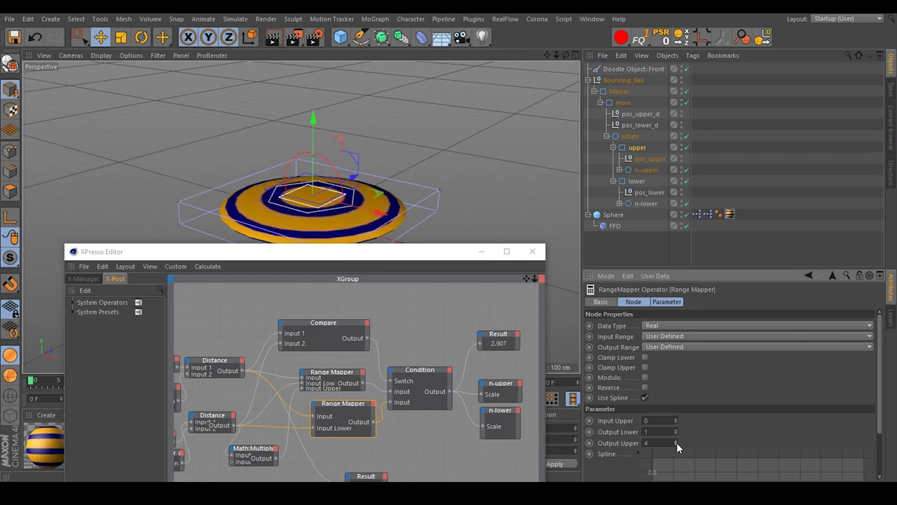
click(676, 445)
click(677, 445)
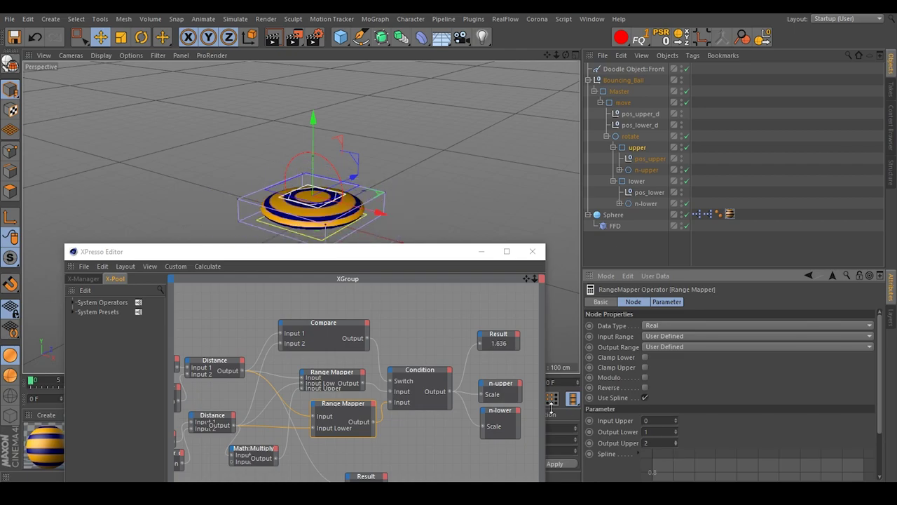
Step: Reset the upper controller's position, scale and rotation and close the XPresso editor
drag(370, 255, 338, 257)
drag(400, 374, 405, 372)
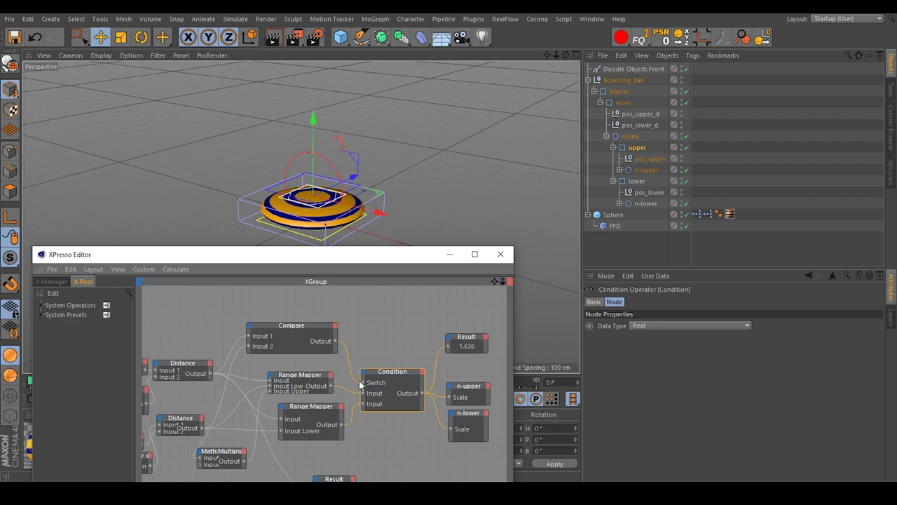
click(665, 37)
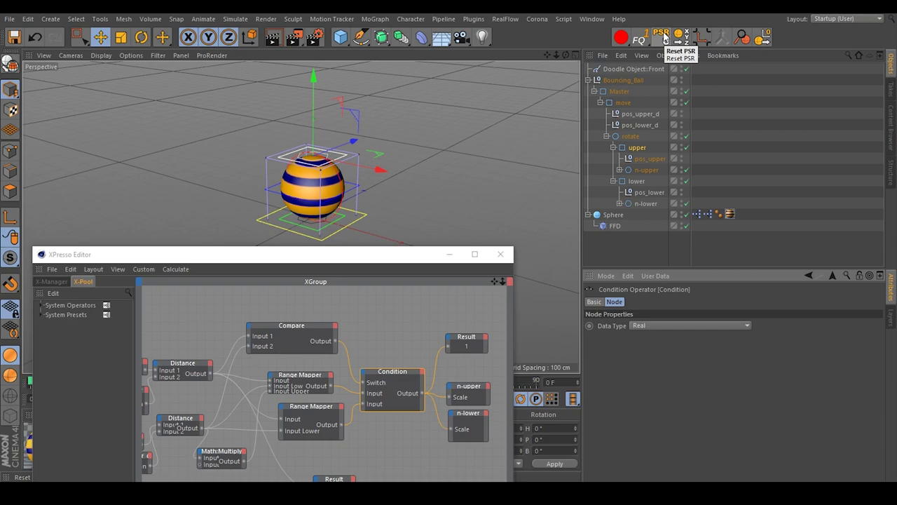
drag(324, 256, 390, 242)
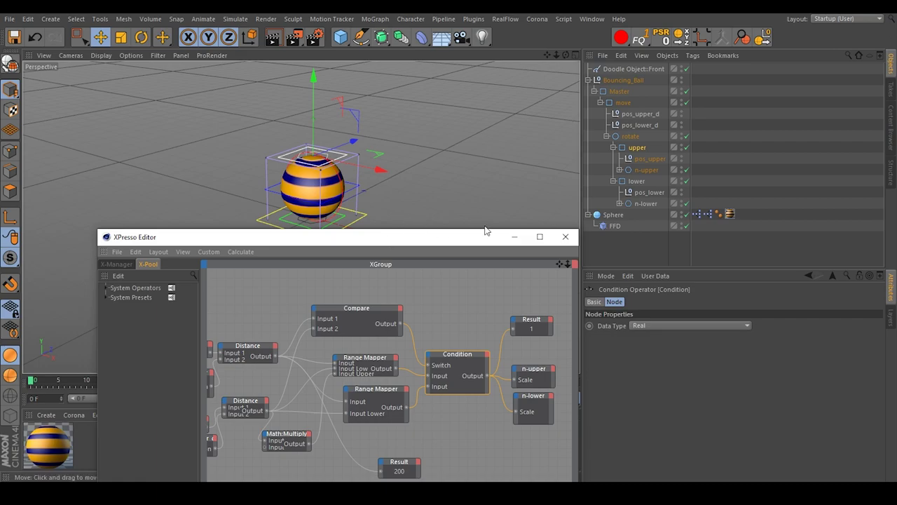
click(572, 238)
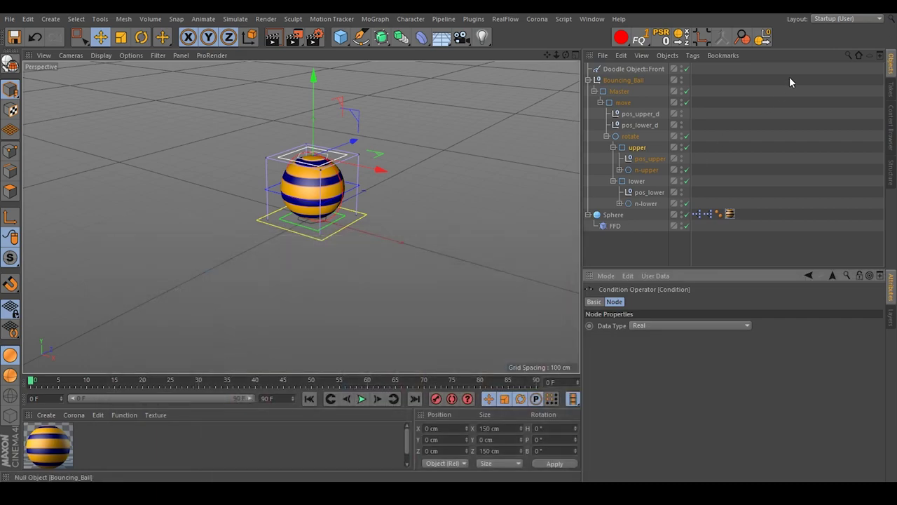
Step: Add a user data entry named "squash factor" to the Bouncing_Ball null
click(635, 80)
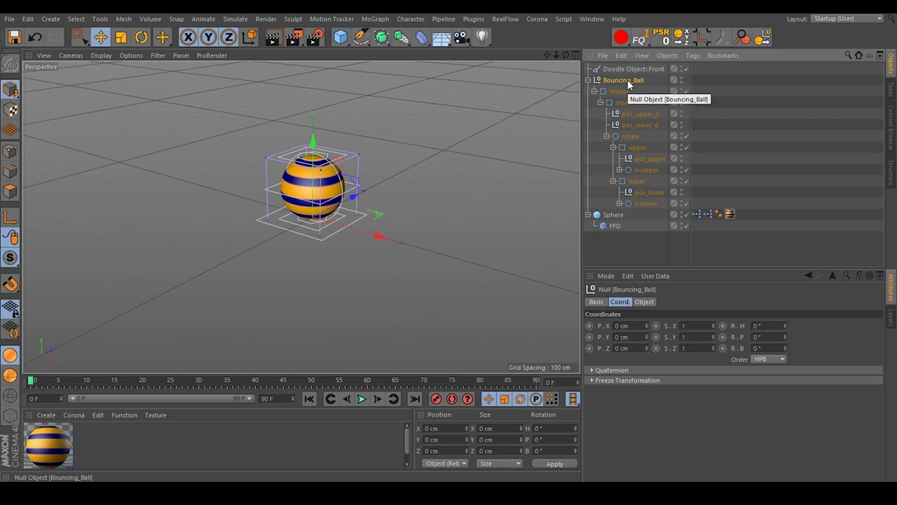
click(656, 276)
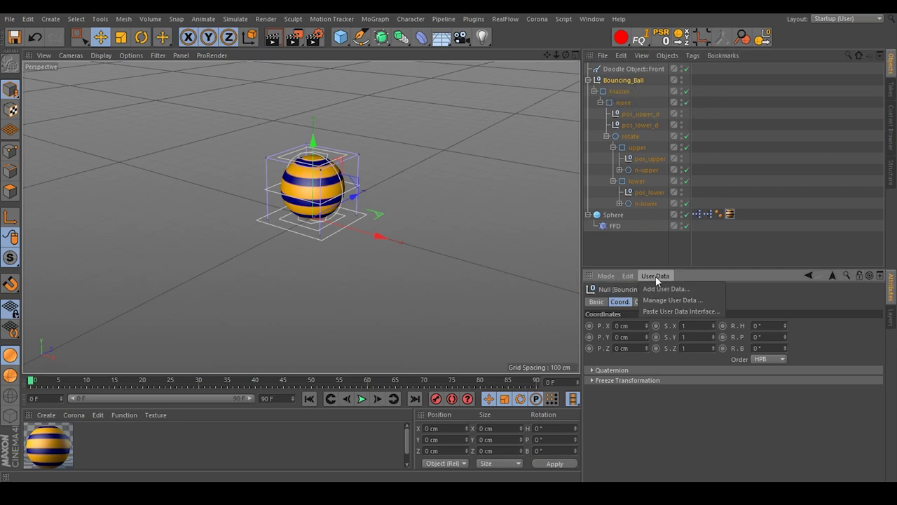
click(661, 289)
drag(617, 136, 447, 160)
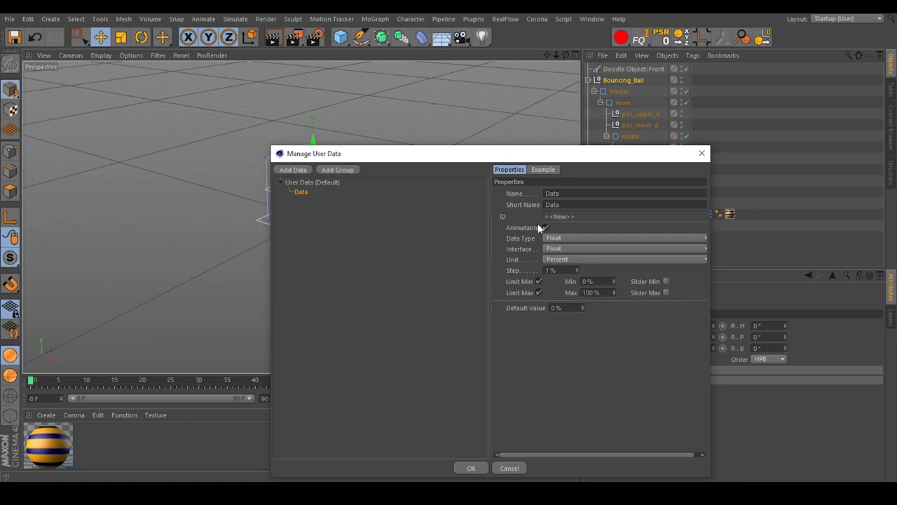
double_click(553, 194)
text(squash factor)
key(Return)
Step: Make squash factor an Integer with a maximum of 10 and confirm the user data
click(568, 239)
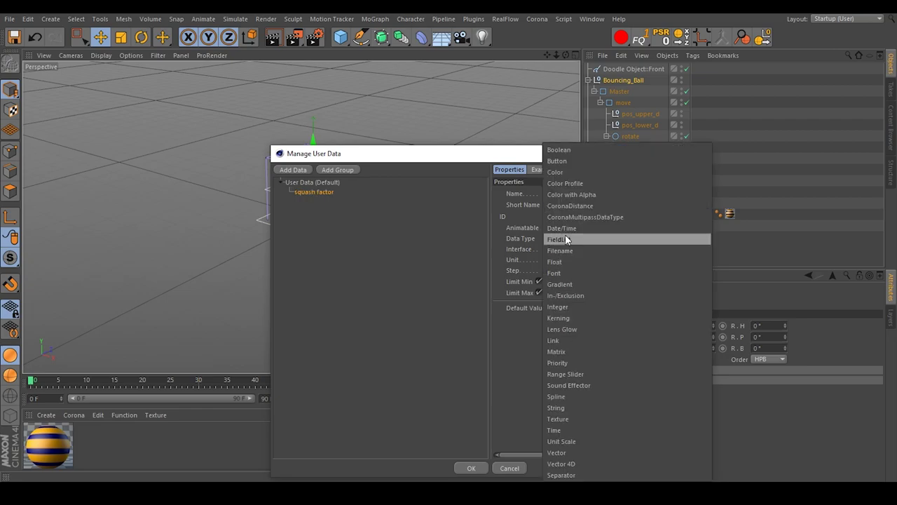
click(572, 309)
drag(568, 159, 549, 213)
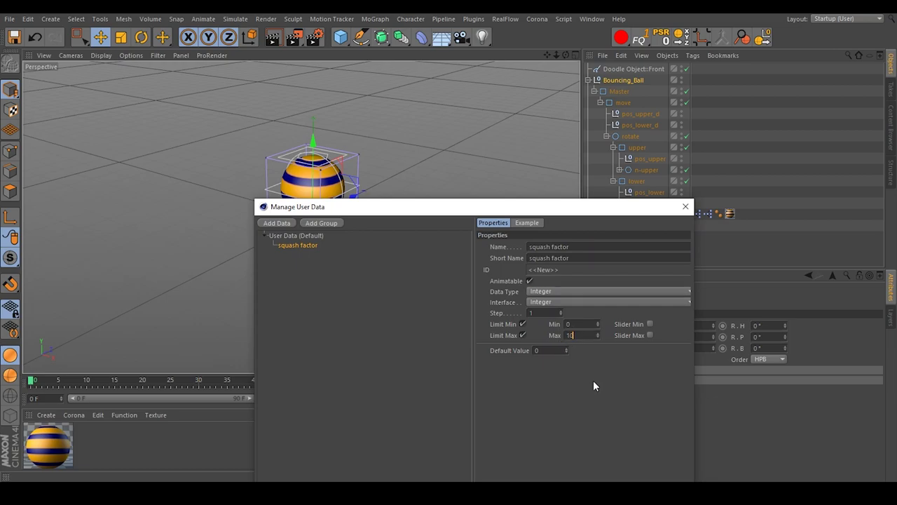
key(Return)
click(658, 276)
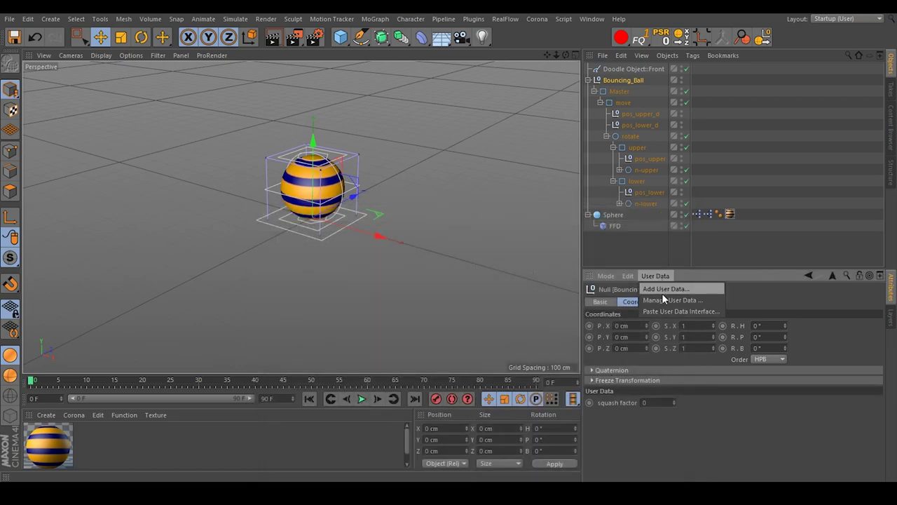
click(666, 300)
drag(581, 143, 251, 181)
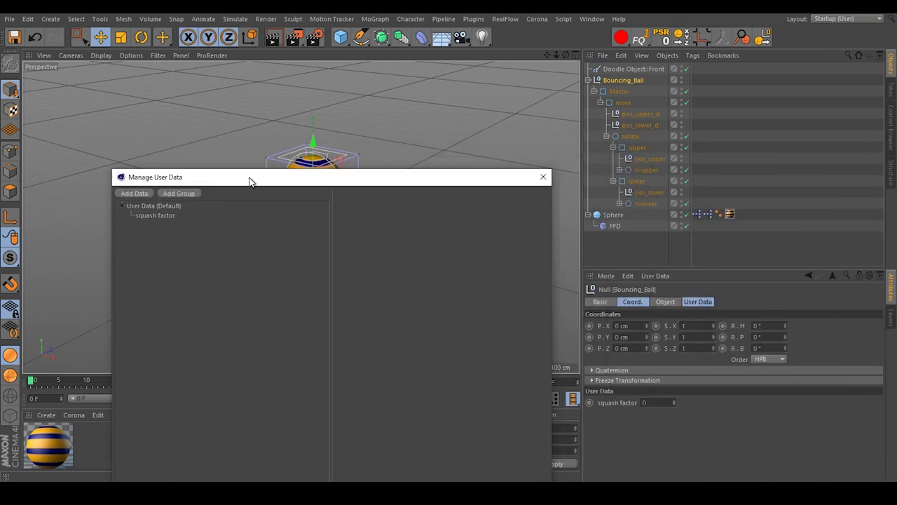
click(154, 218)
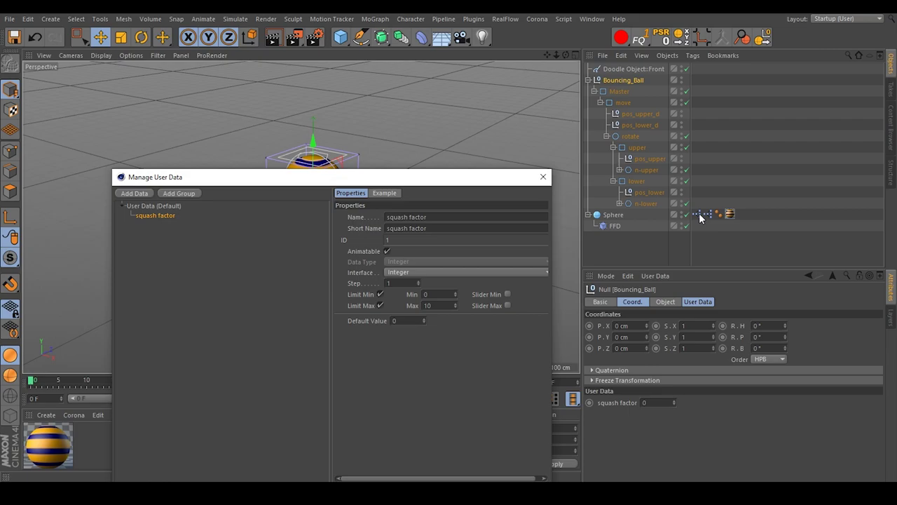
drag(435, 177, 450, 92)
click(329, 411)
Step: Check the output values of the lower Range Mapper in the Sphere's first XPresso expression and close the editor
double_click(695, 213)
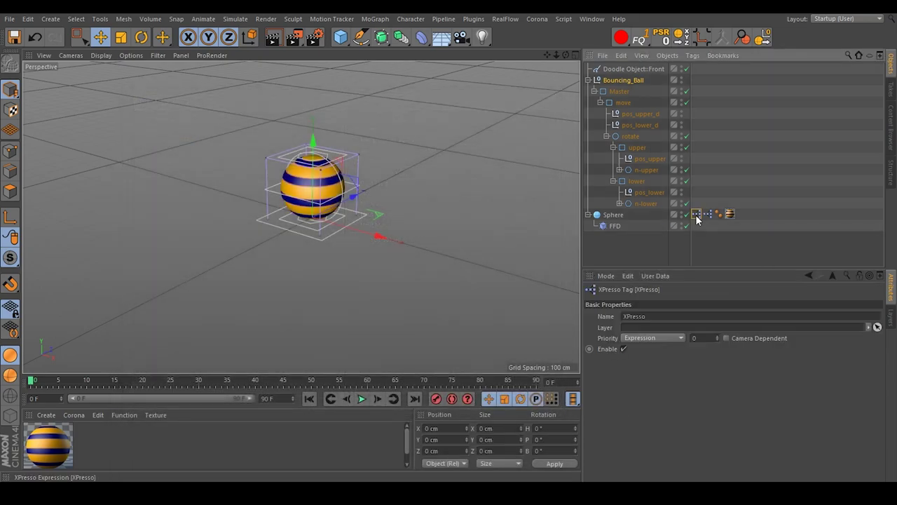
drag(605, 181, 382, 162)
click(322, 355)
click(411, 314)
drag(480, 162, 381, 162)
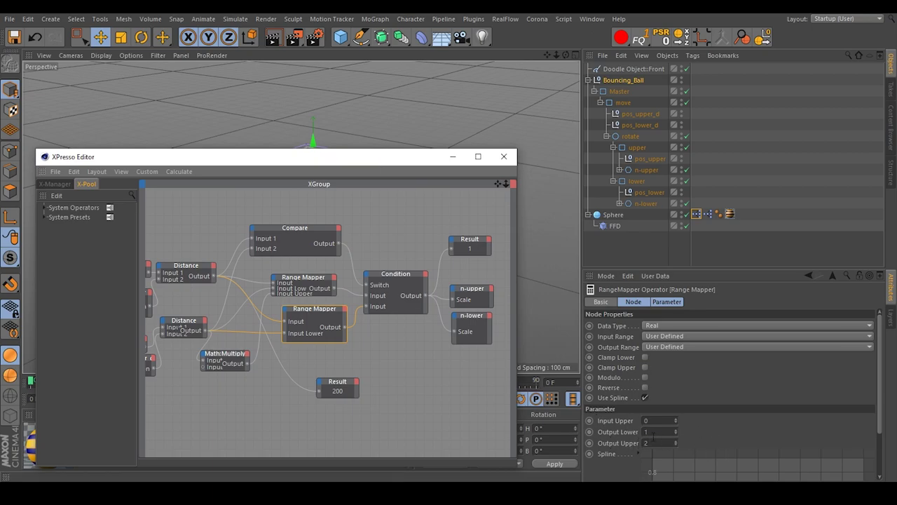
click(504, 157)
Step: Edit Bouncing_Ball's squash factor user data to a default value of 2 and a minimum of 2
click(623, 79)
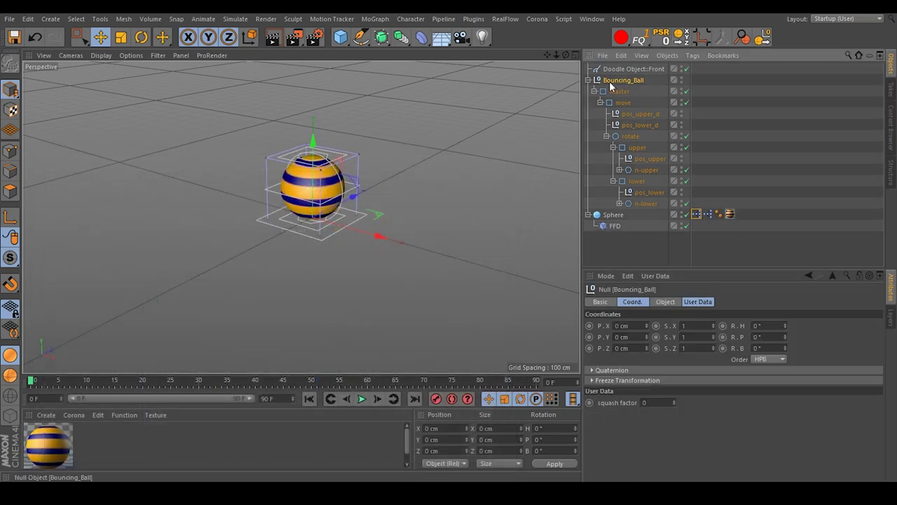
click(655, 276)
click(705, 299)
drag(592, 151, 350, 151)
click(242, 180)
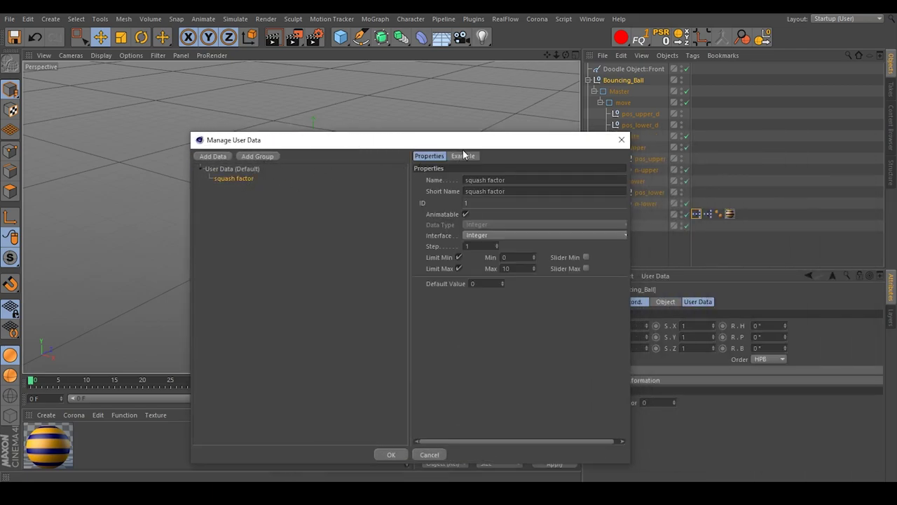
drag(470, 146, 395, 148)
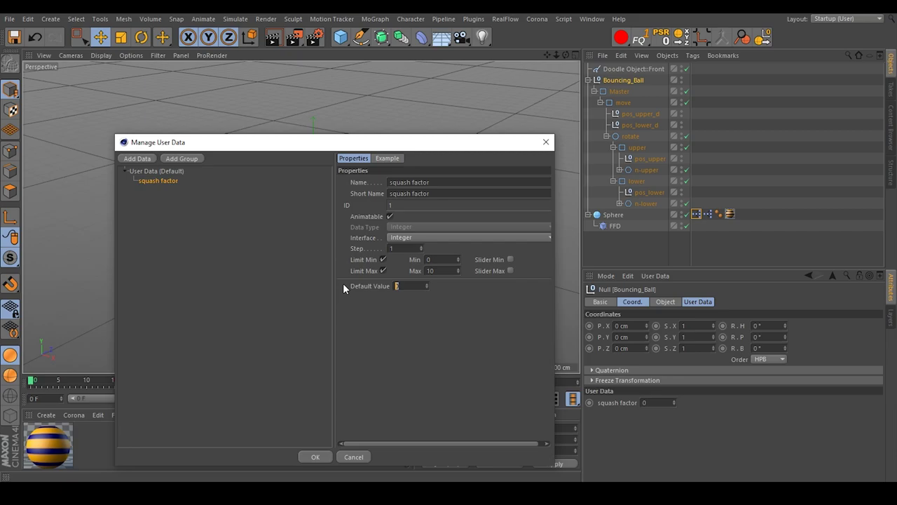
text(2)
click(434, 259)
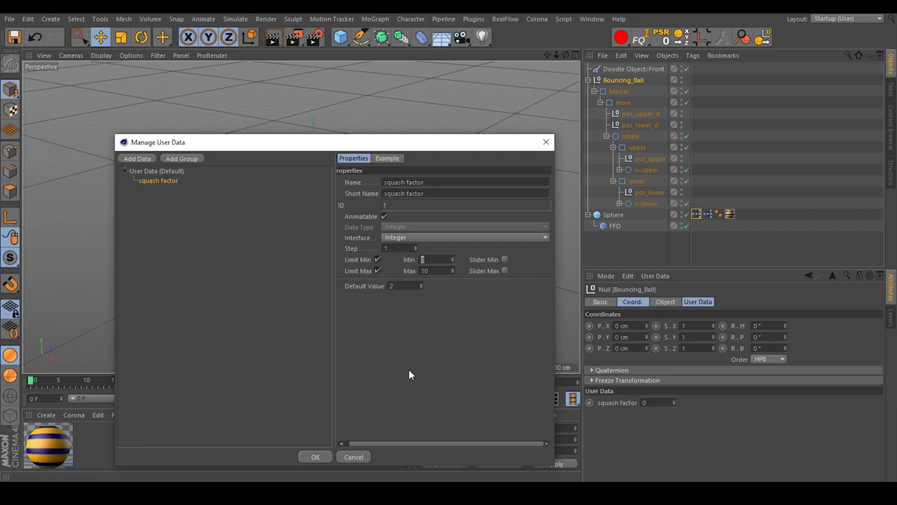
text(2)
Step: Duplicate the squash factor entry, rename the copy "stretch factor" and confirm the user data
drag(160, 179, 164, 194)
double_click(407, 183)
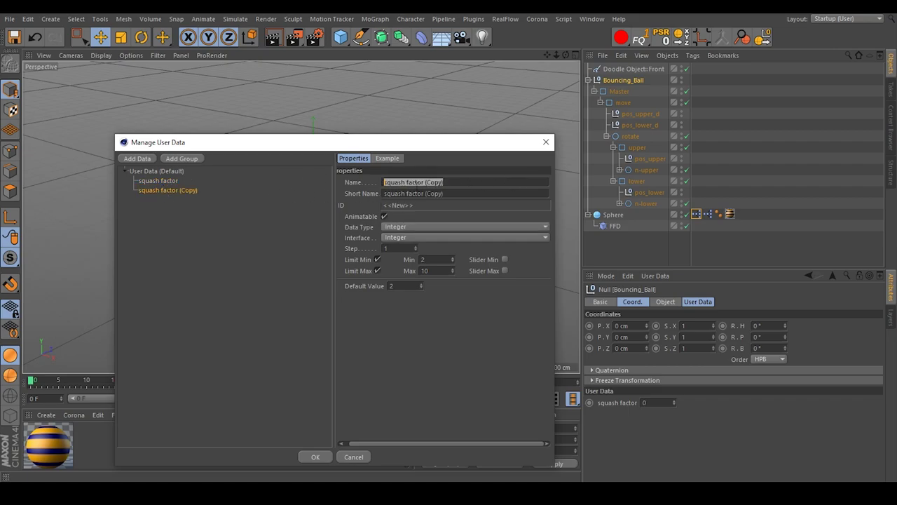
drag(450, 181, 429, 182)
key(BackSpace)
key(Left)
key(Left)
key(Left)
key(Left)
key(Left)
key(Left)
key(BackSpace)
key(BackSpace)
key(BackSpace)
key(BackSpace)
key(BackSpace)
key(BackSpace)
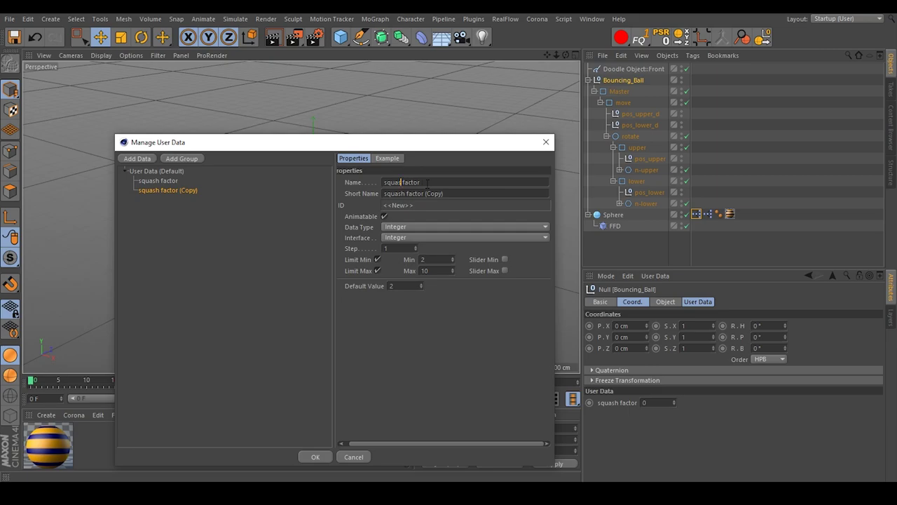
text(tretch)
key(Tab)
click(315, 457)
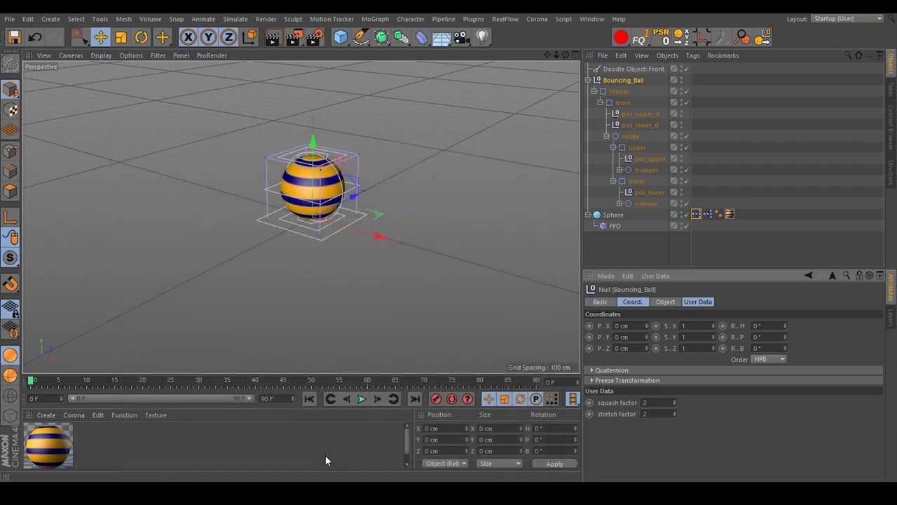
Step: Reopen the Sphere's first XPresso expression and add Bouncing_Ball as a node below Math:Multiply
click(691, 302)
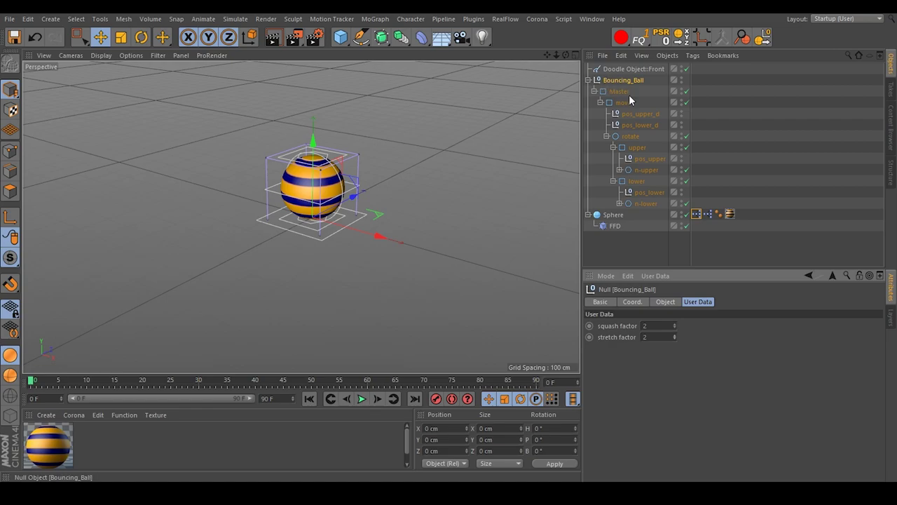
double_click(697, 216)
drag(672, 171, 319, 132)
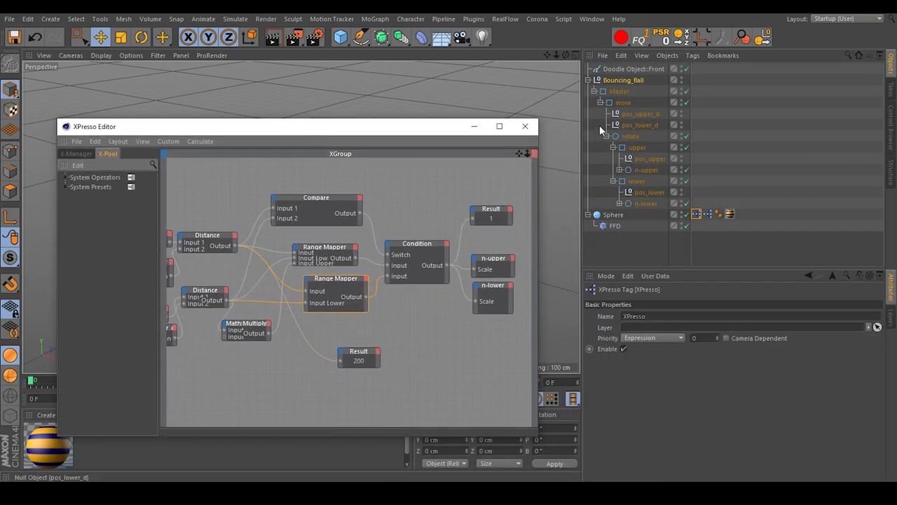
click(619, 78)
drag(619, 77, 277, 410)
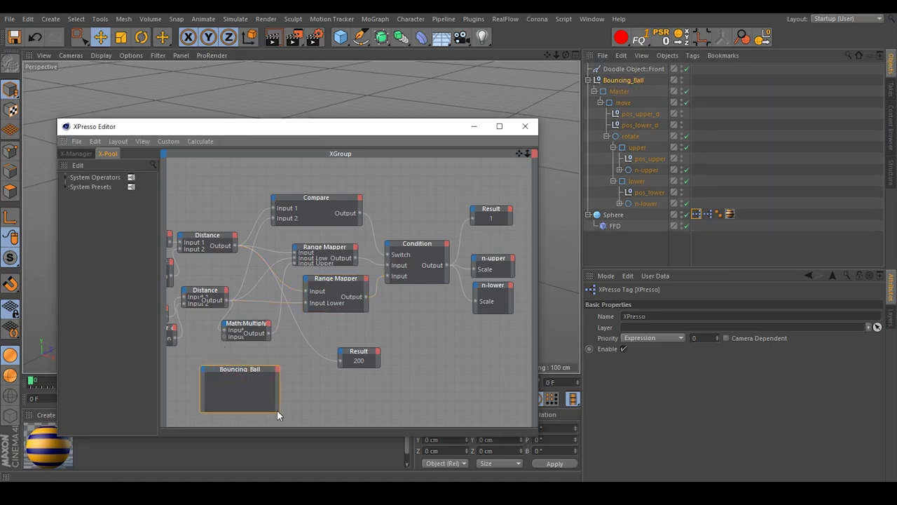
Step: Add squash factor and stretch factor output ports to the Bouncing_Ball node
click(276, 370)
mouse_move(320, 475)
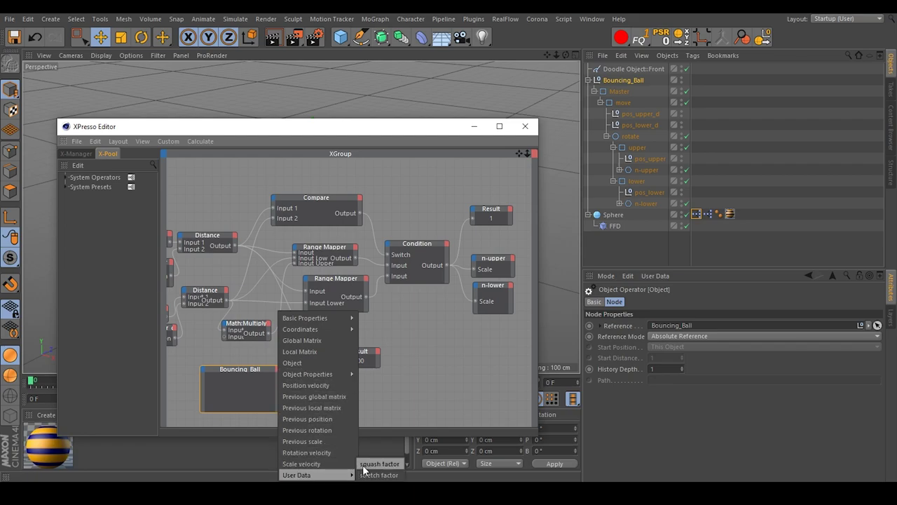
click(365, 464)
click(276, 370)
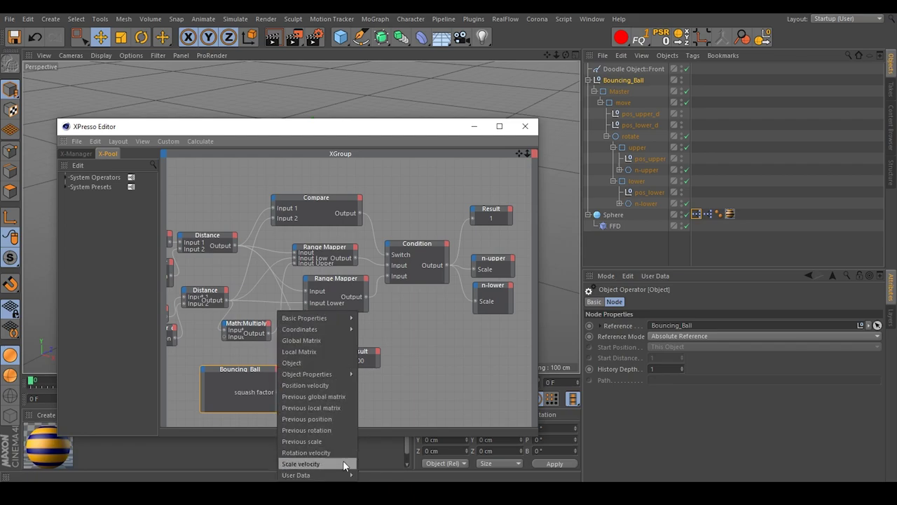
mouse_move(339, 475)
click(377, 475)
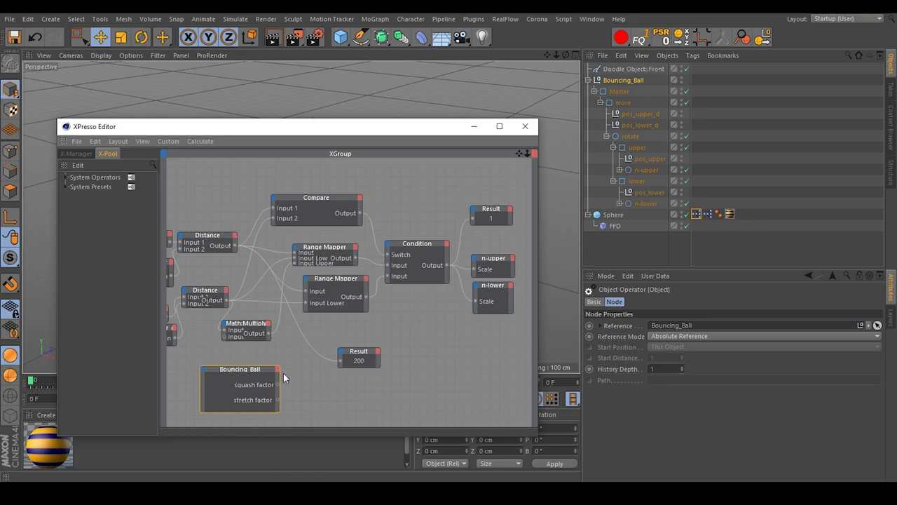
Step: Connect Bouncing_Ball's stretch factor to the second input of Math:Multiply, shifting both nodes to tidy the layout
drag(373, 122, 375, 204)
drag(259, 449, 235, 450)
drag(251, 400, 271, 401)
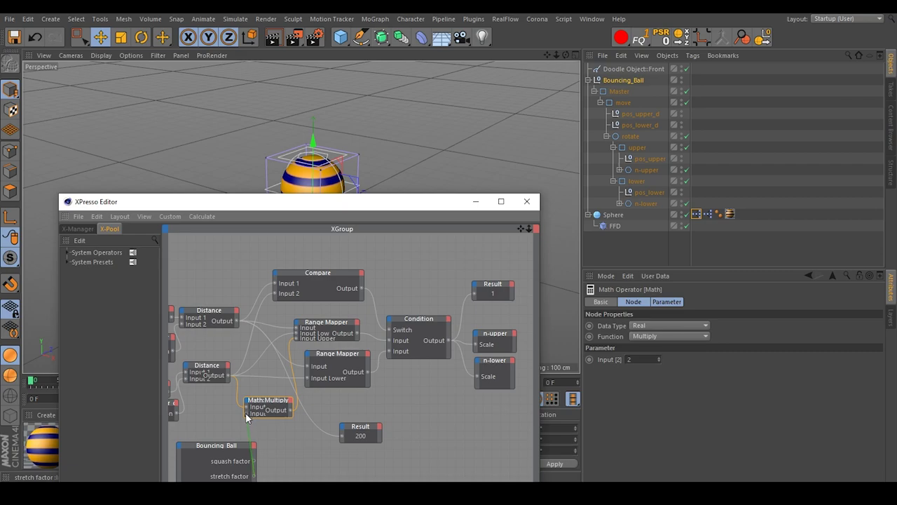
drag(272, 401, 253, 405)
Step: Connect Bouncing_Ball's squash factor to a new Output Upper port on the lower Range Mapper
click(329, 352)
drag(329, 354, 334, 357)
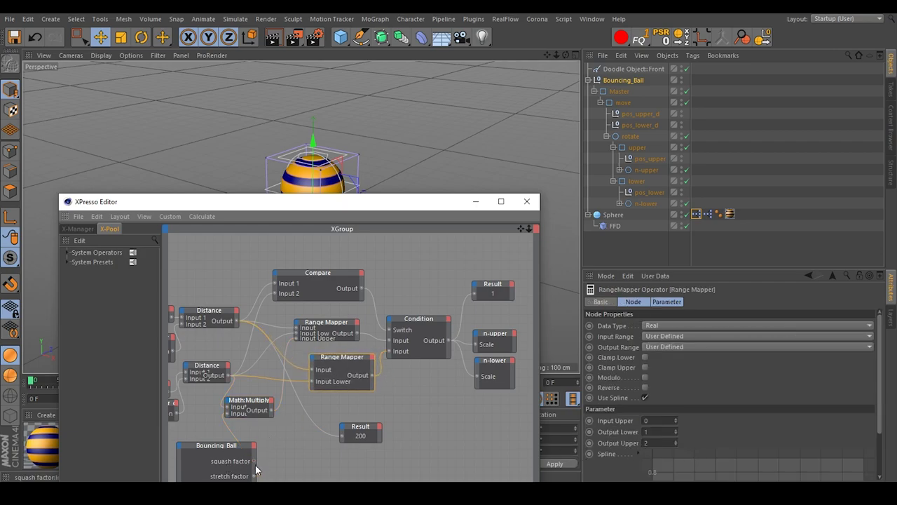
drag(253, 460, 308, 378)
click(313, 358)
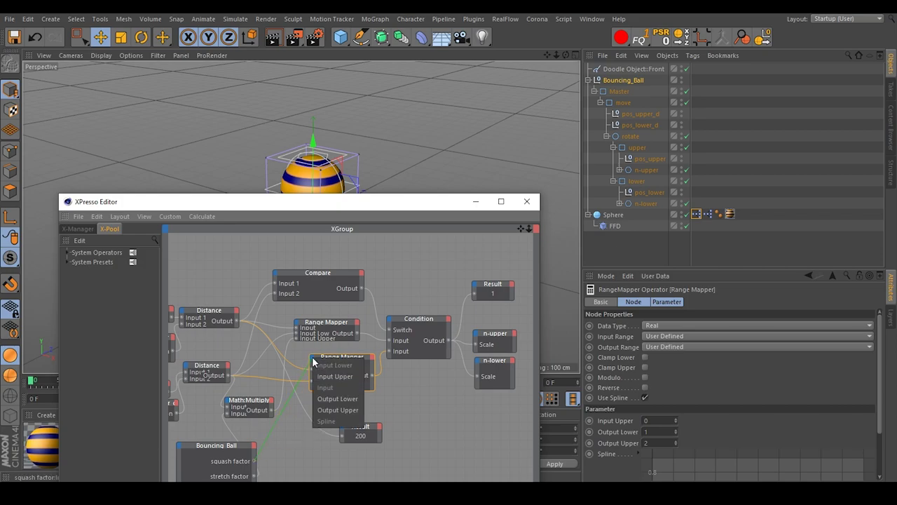
click(353, 411)
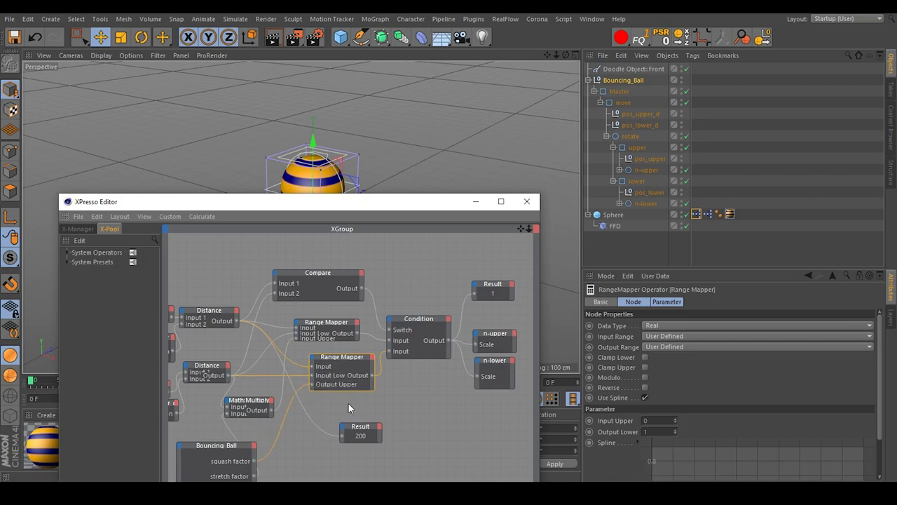
Step: Close the XPresso editor and test the stretch by raising the upper controller to about Y 322 cm
click(527, 202)
drag(547, 54, 548, 98)
scroll(312, 224, up, 5)
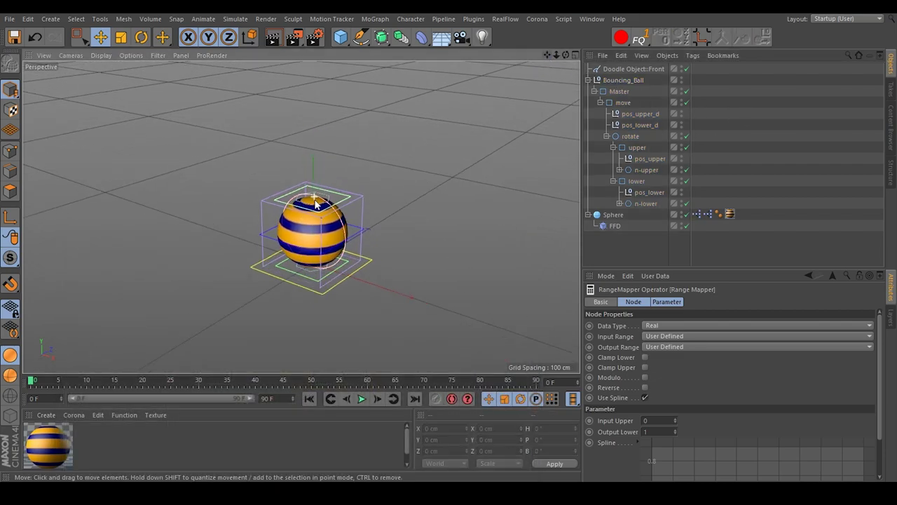
click(354, 200)
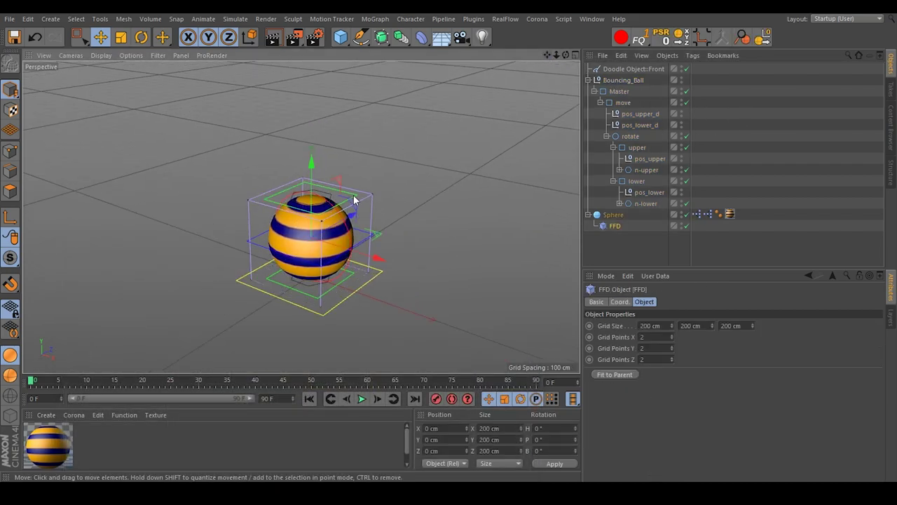
click(634, 147)
drag(316, 122, 315, 75)
scroll(294, 209, down, 3)
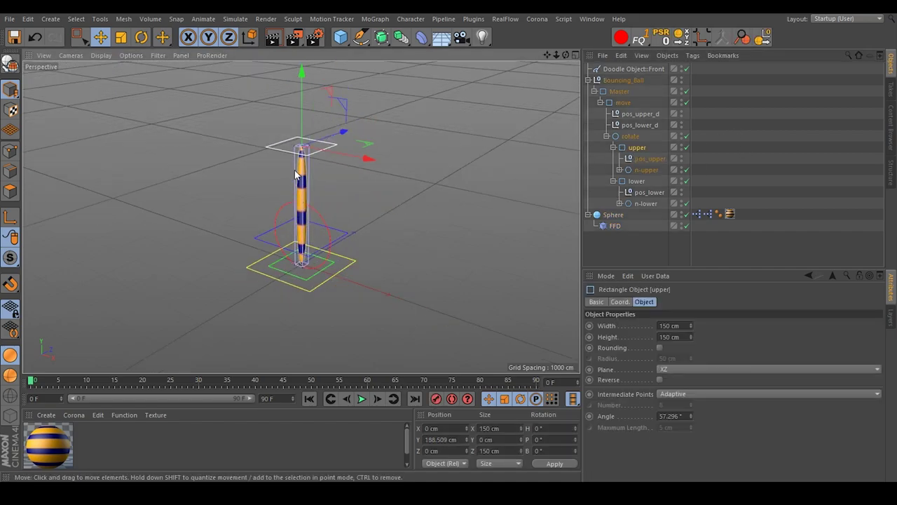
drag(302, 113, 307, 64)
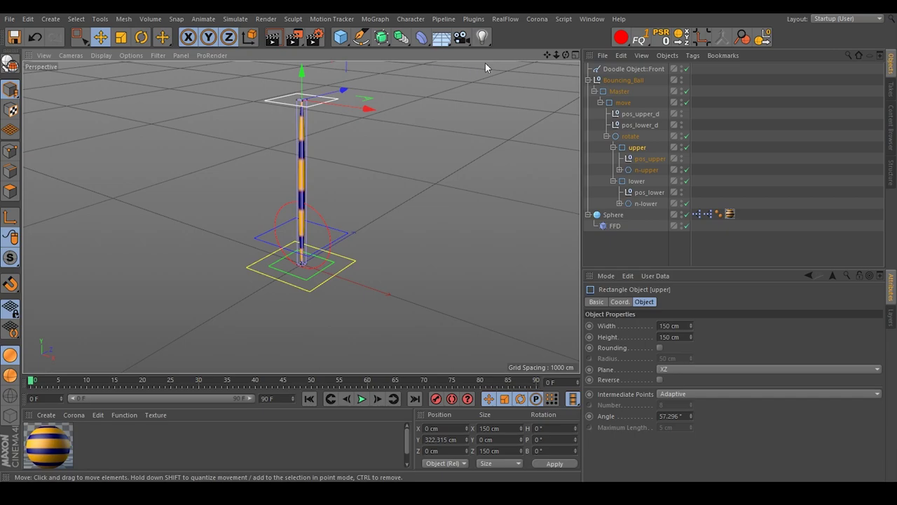
Step: Try out Bouncing_Ball's stretch factor and lower the upper controller to squash the ball
click(624, 80)
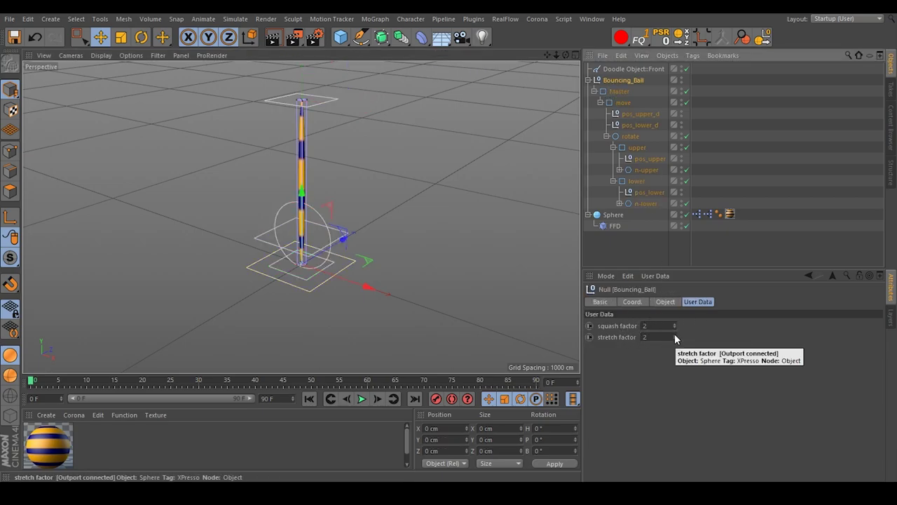
drag(675, 335, 674, 336)
click(695, 238)
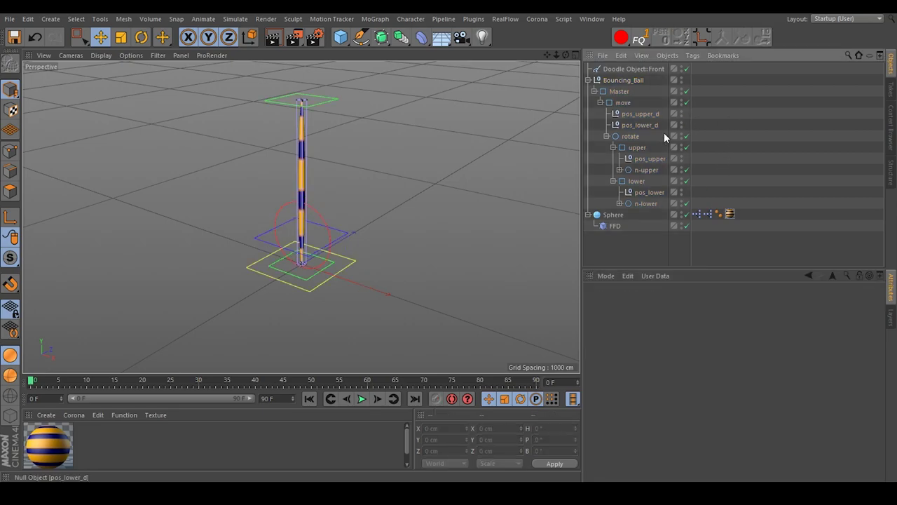
click(638, 149)
drag(302, 70, 303, 212)
click(811, 116)
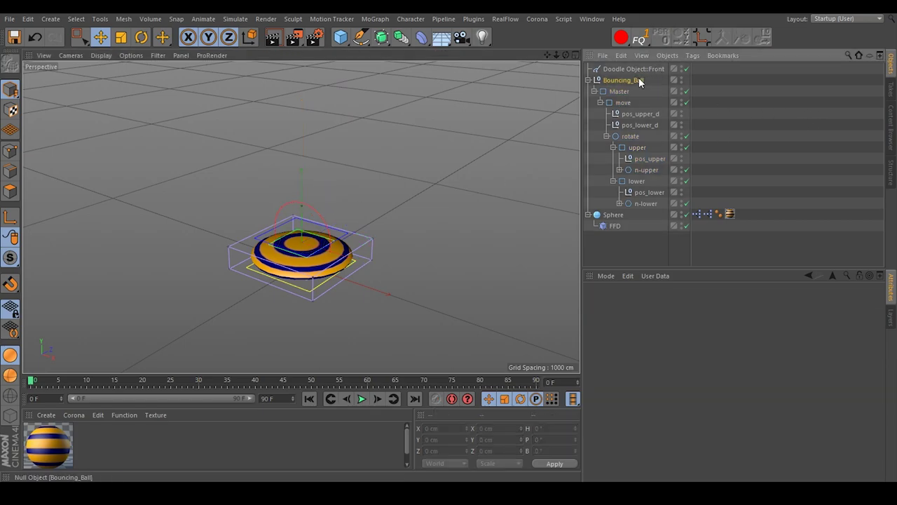
Step: Set Bouncing_Ball's squash factor to 7 to test a stronger squash
click(635, 81)
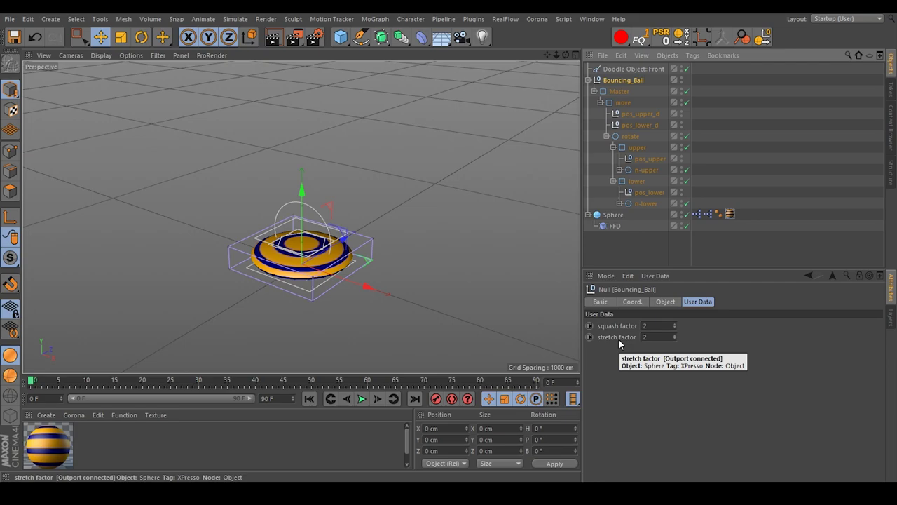
click(675, 324)
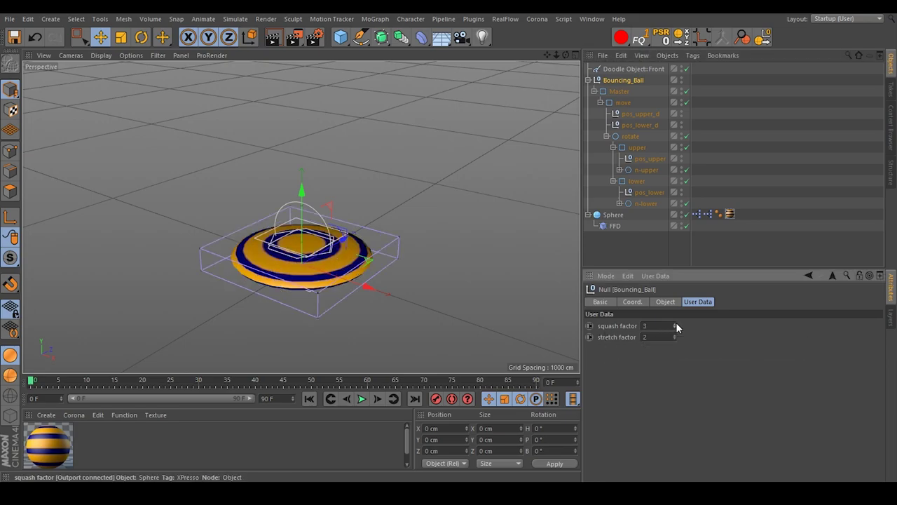
click(676, 324)
click(676, 324)
click(675, 324)
click(675, 323)
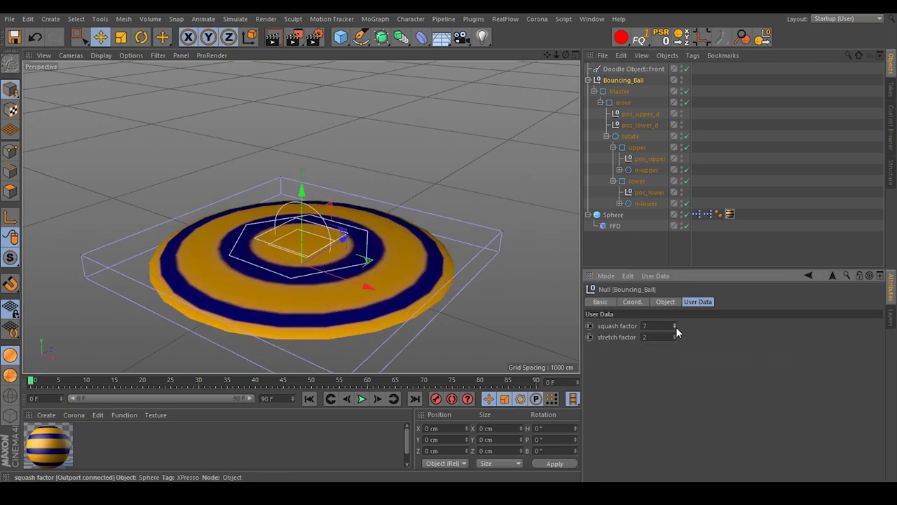
click(761, 94)
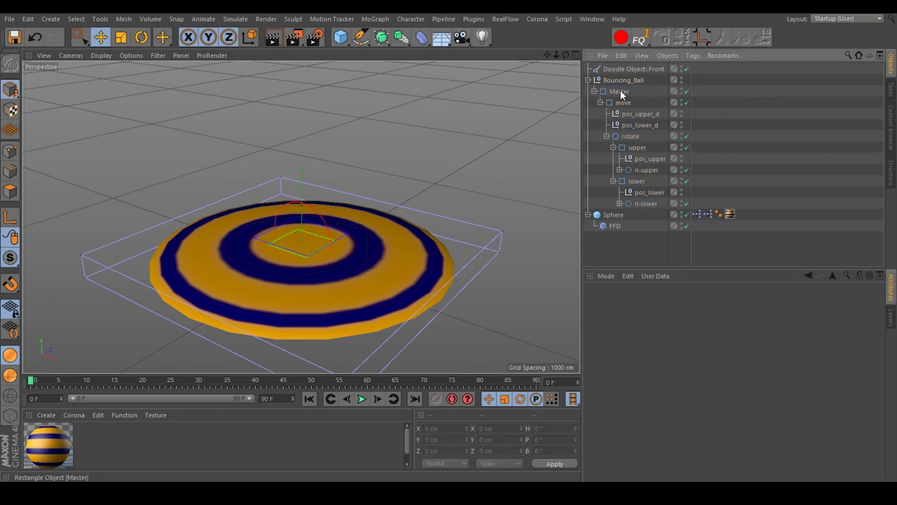
Step: Scale the Master controller up uniformly to about 272.5 cm
click(620, 92)
scroll(357, 183, down, 3)
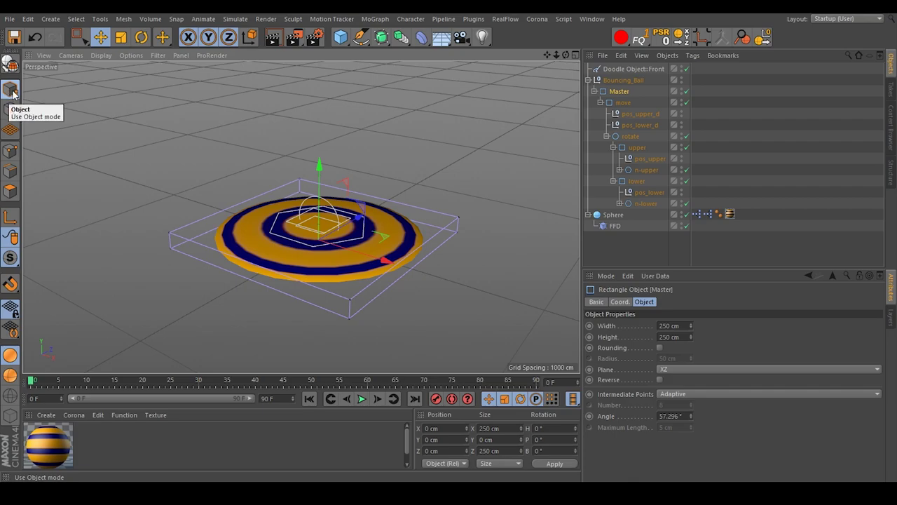
key(t)
drag(177, 184, 309, 267)
click(755, 92)
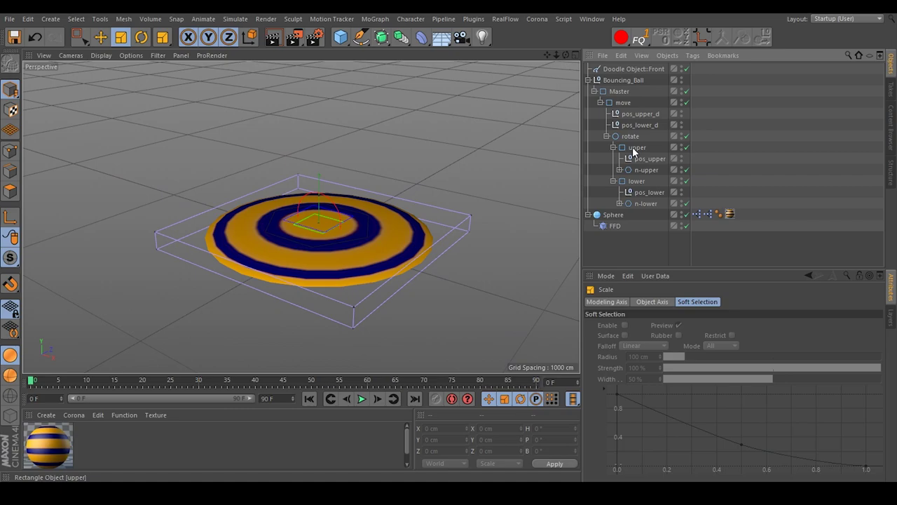
Step: Raise the upper controller to about Y 511 cm to stretch the ball
click(636, 147)
click(100, 37)
drag(334, 157, 322, 157)
Step: Scale the Master controller up to about 640 cm to test the rig's scaling while stretched
click(619, 91)
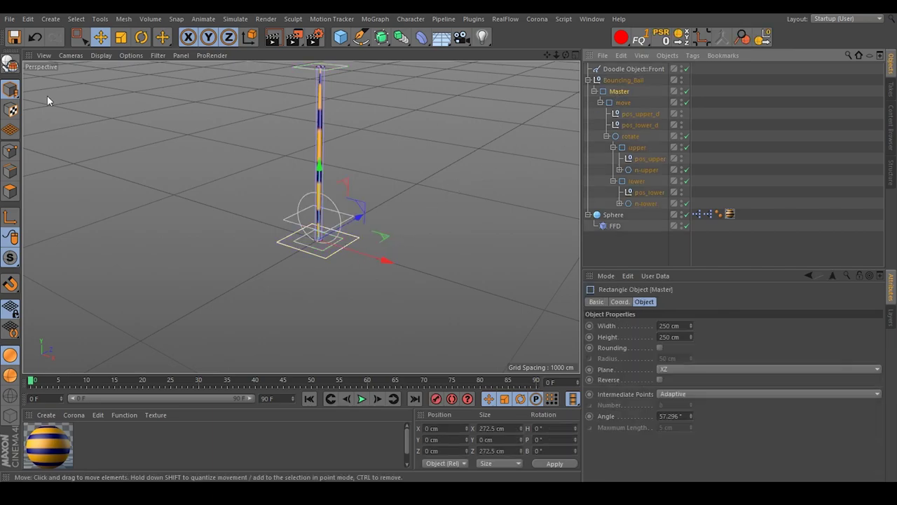
click(121, 37)
drag(408, 211, 533, 225)
drag(581, 319, 491, 294)
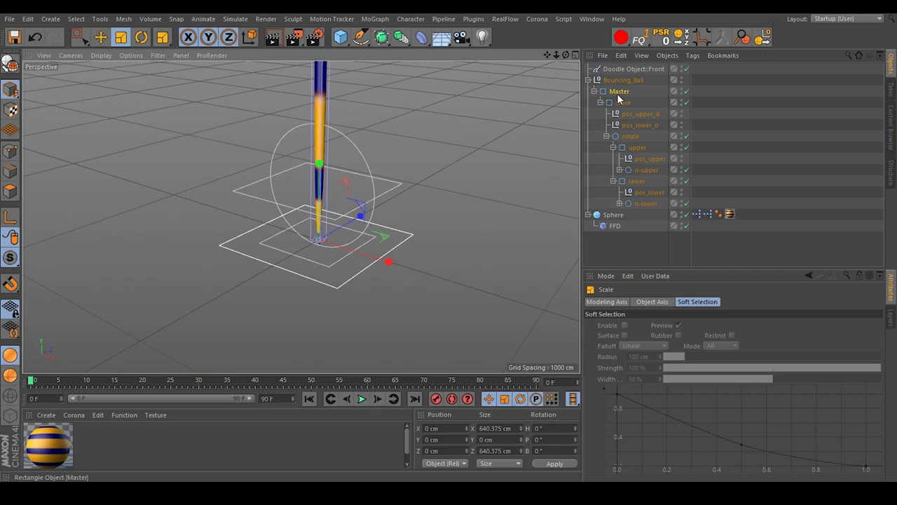
scroll(370, 271, down, 4)
drag(549, 57, 301, 214)
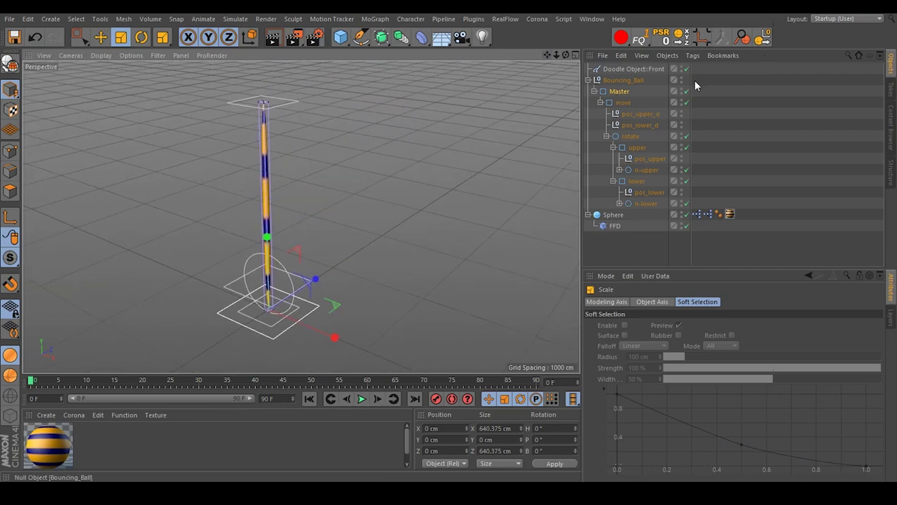
Step: Raise Bouncing_Ball's stretch factor to 10 to test the thickness, and return it to 2
click(617, 91)
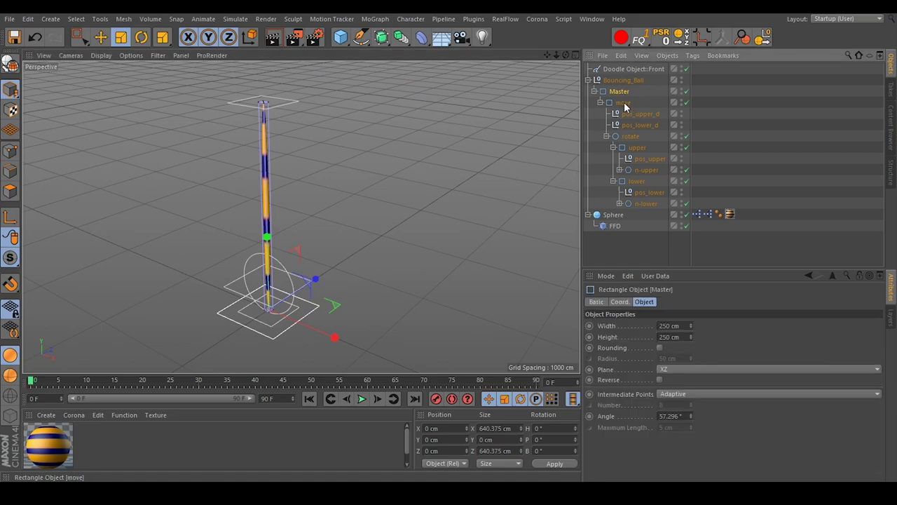
click(623, 81)
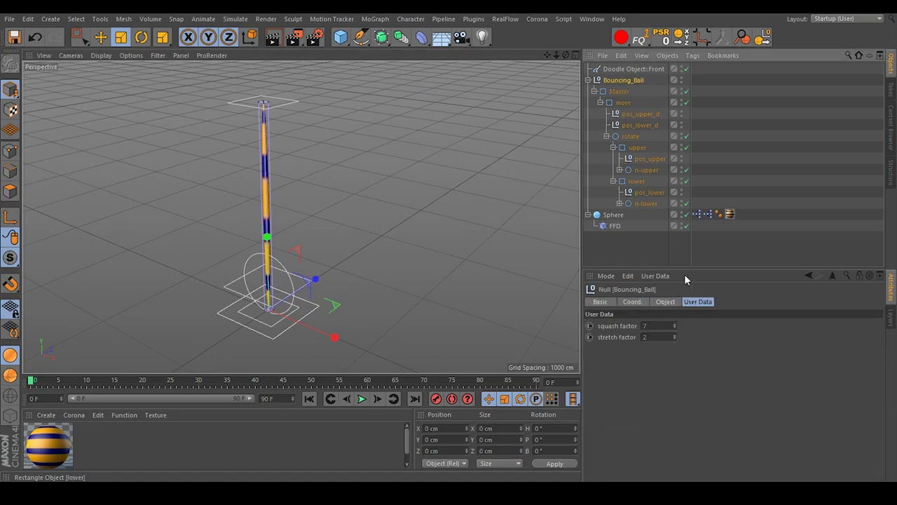
click(674, 334)
click(675, 334)
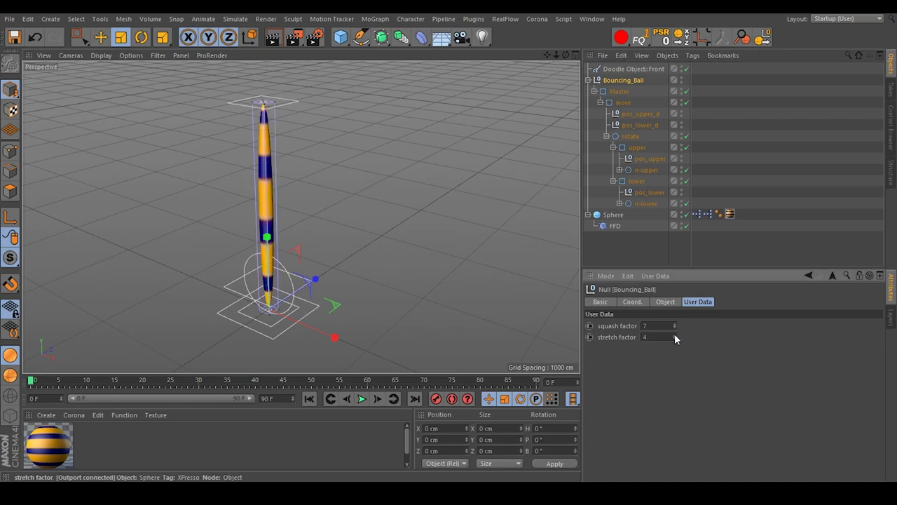
click(675, 334)
click(675, 335)
click(675, 335)
click(675, 333)
click(674, 334)
click(674, 333)
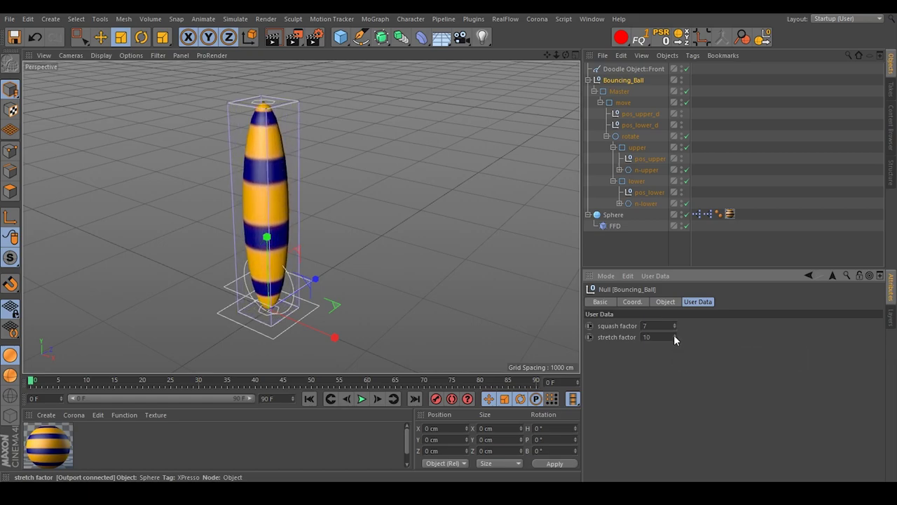
drag(674, 335, 676, 340)
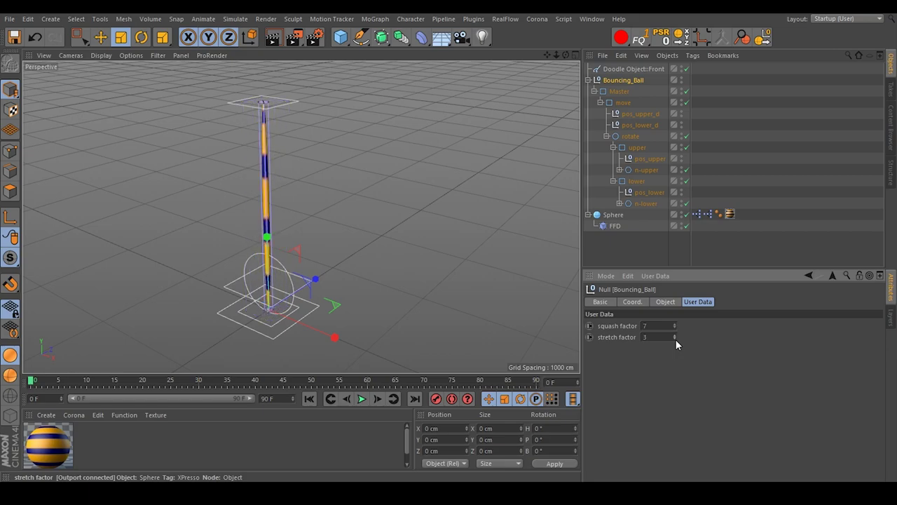
click(675, 339)
Step: Lower the upper controller to squash the enlarged ball flat
click(289, 102)
key(e)
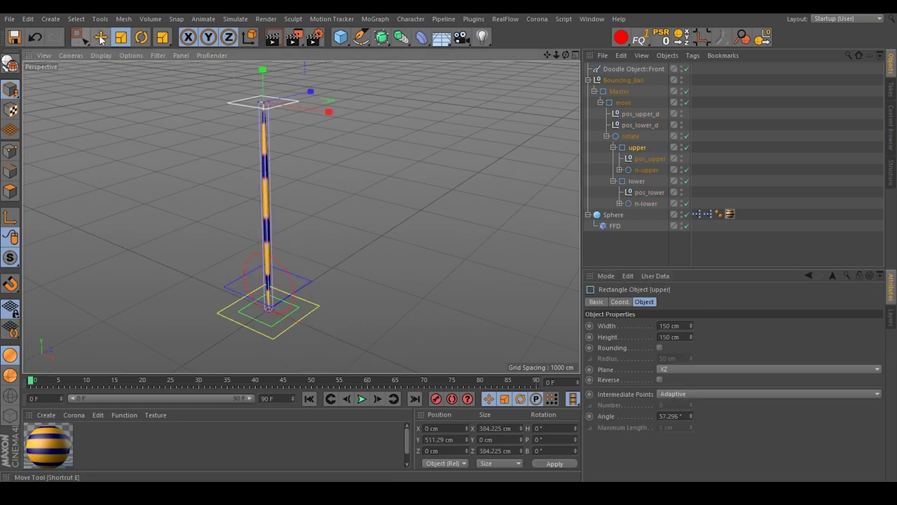
drag(264, 79, 276, 252)
click(743, 129)
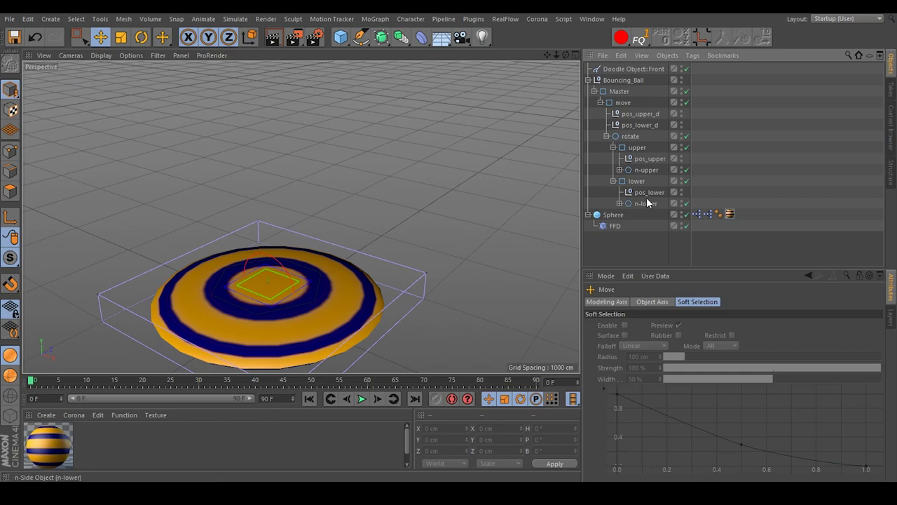
Step: Vary Bouncing_Ball's squash factor and set it back to 2
click(619, 91)
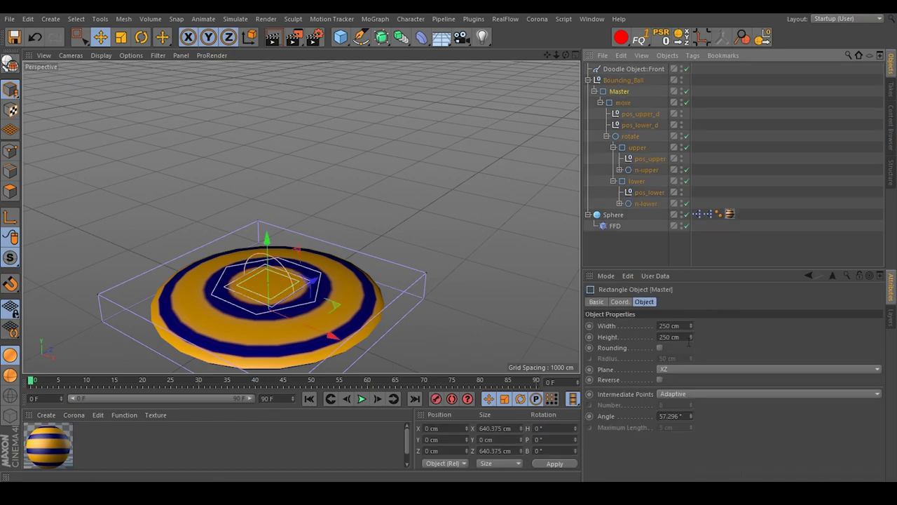
click(625, 80)
click(698, 301)
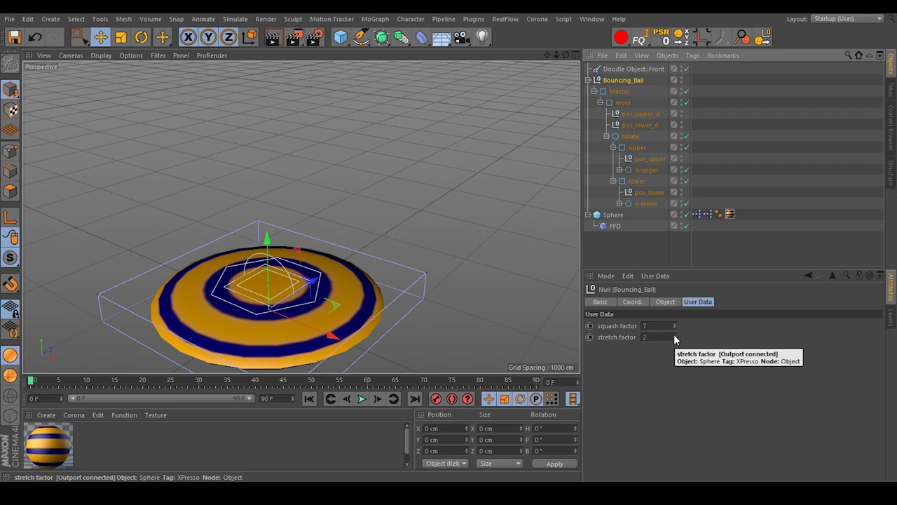
click(675, 328)
click(675, 328)
click(675, 328)
click(675, 323)
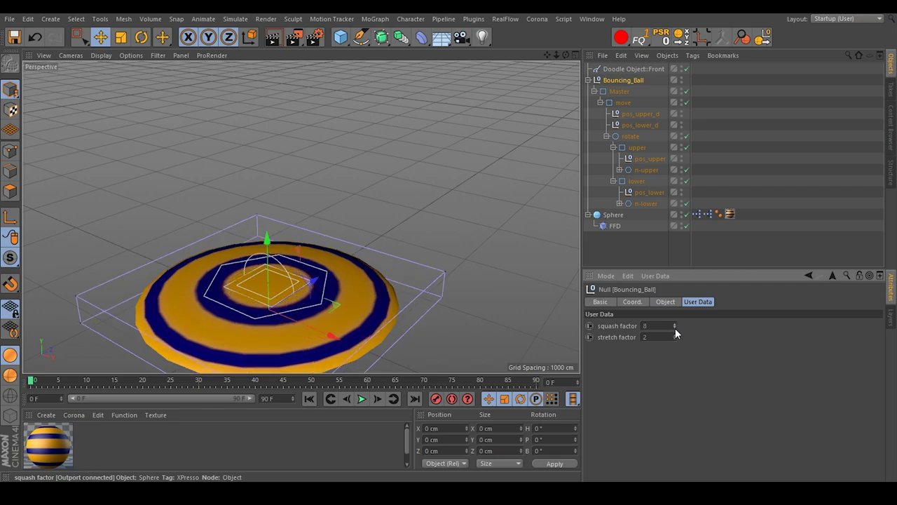
click(675, 329)
click(675, 329)
click(675, 328)
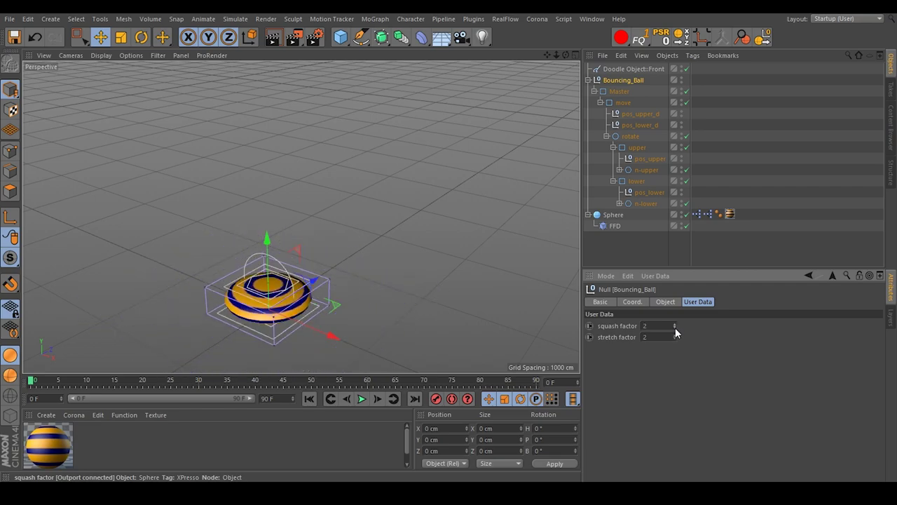
Step: Raise the upper controller and try a stretch factor of 4 on Bouncing_Ball
click(635, 148)
drag(259, 213, 265, 70)
click(628, 78)
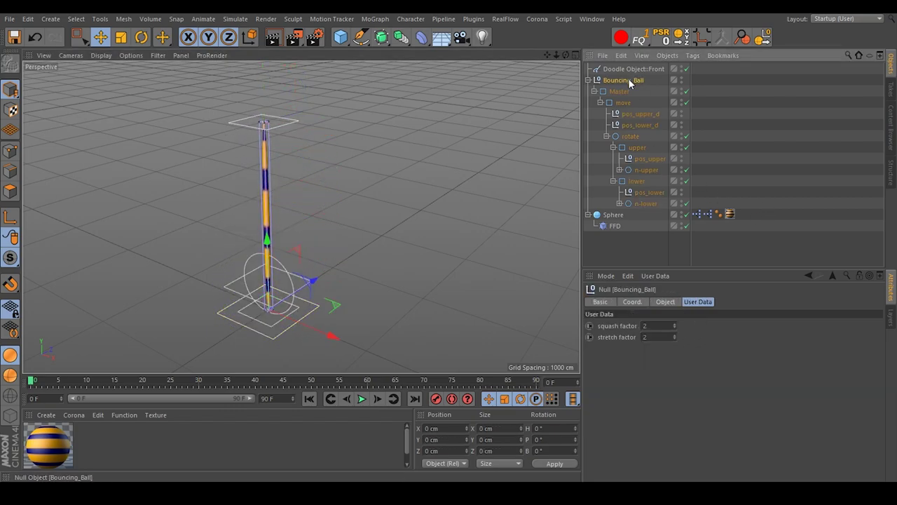
drag(675, 336, 674, 333)
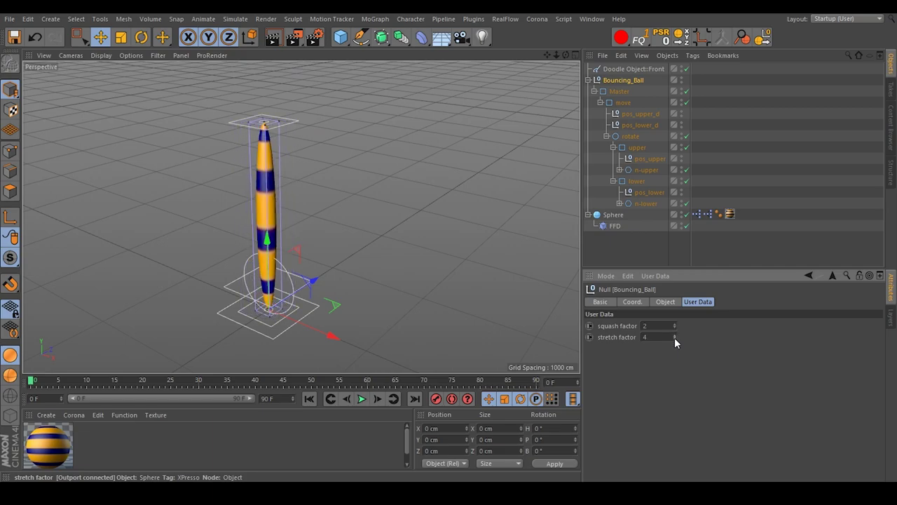
click(659, 248)
Step: Reset the position, scale and rotation of the Master and upper controllers
click(620, 91)
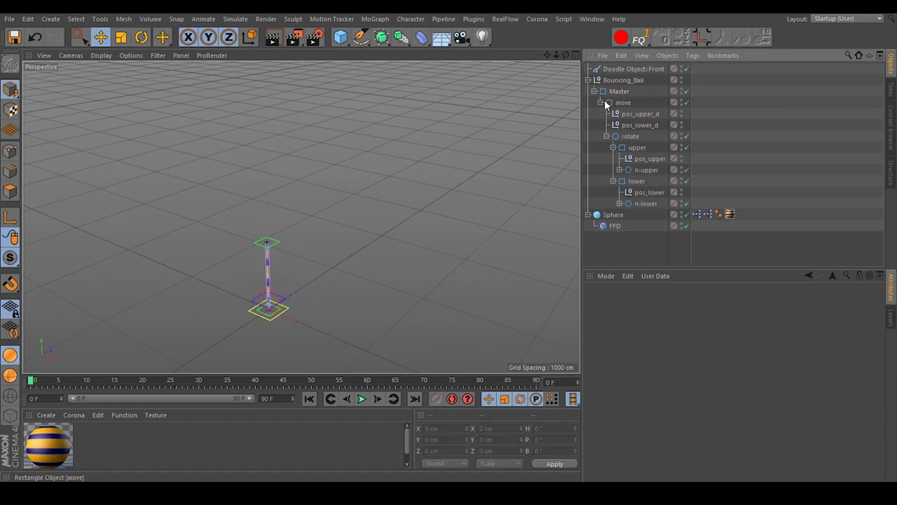
click(635, 148)
click(657, 41)
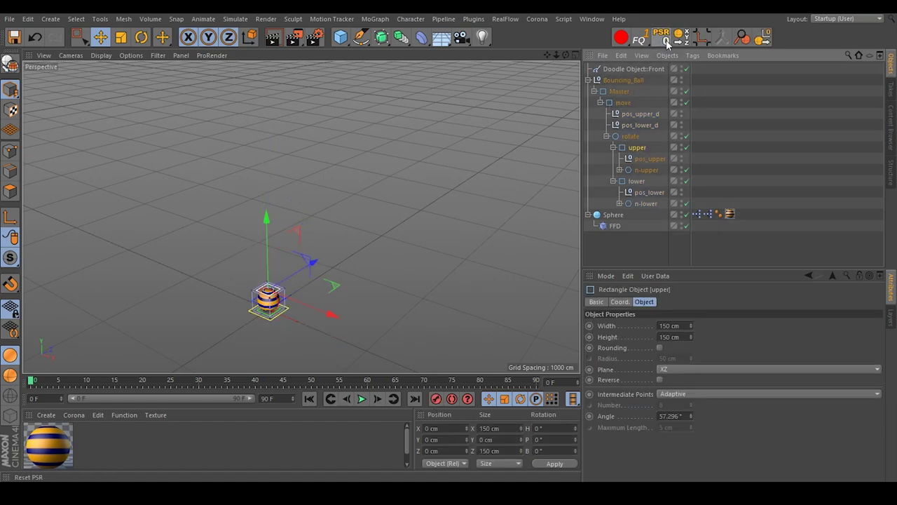
click(636, 181)
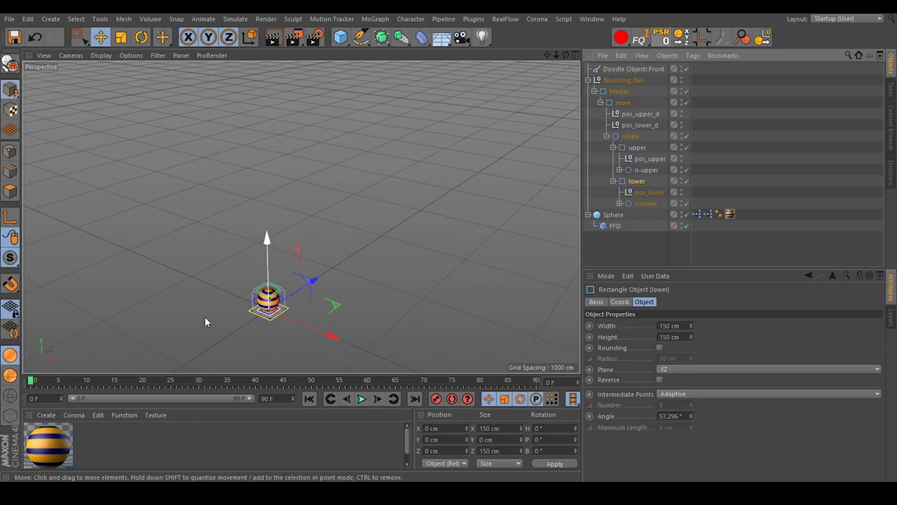
scroll(261, 318, up, 5)
scroll(262, 317, up, 4)
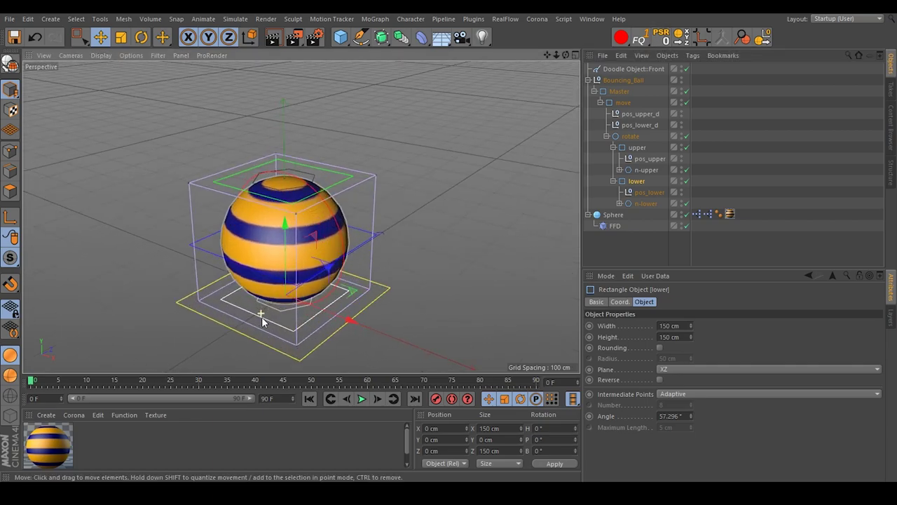
click(664, 243)
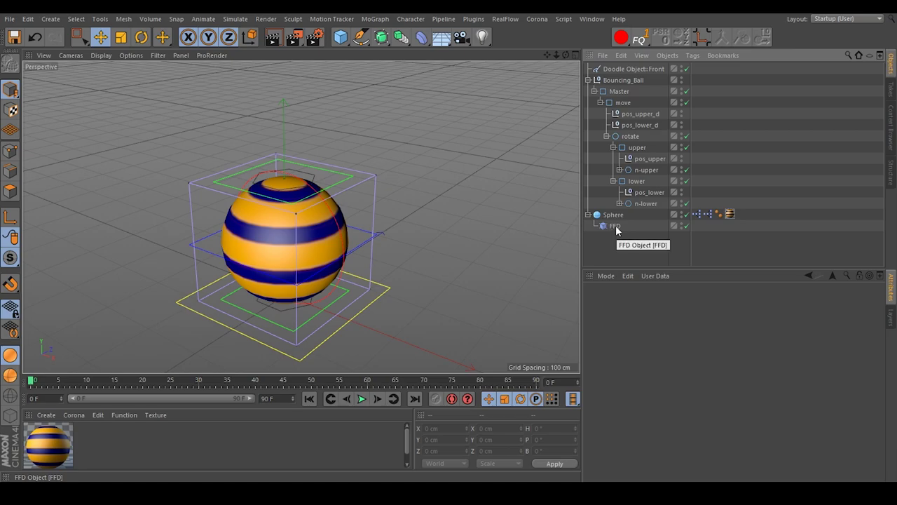
Step: Hide the FFD, n-lower and n-upper objects in both the editor and the renderer
click(628, 226)
click(682, 224)
click(638, 239)
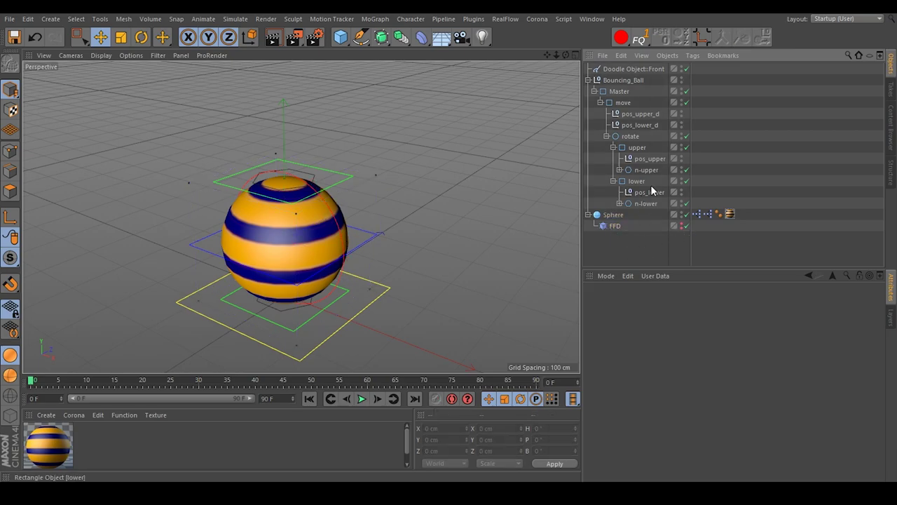
click(681, 202)
click(682, 202)
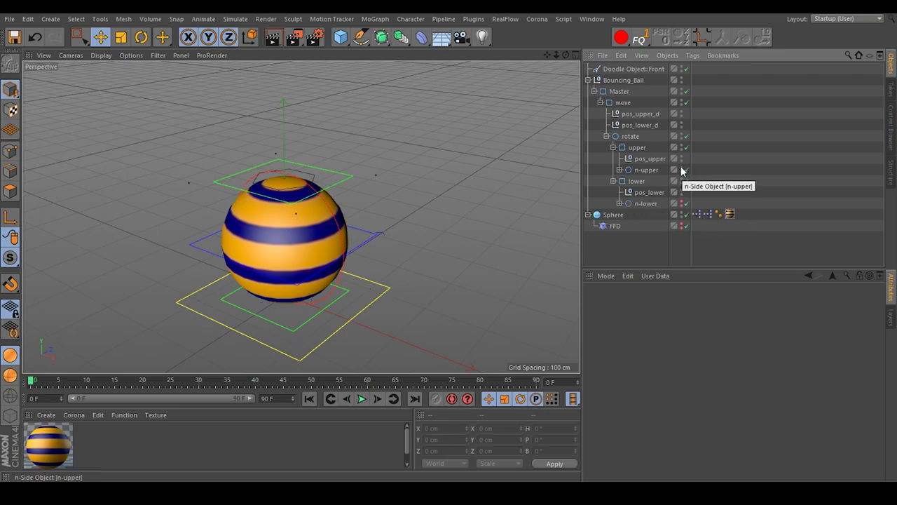
click(683, 169)
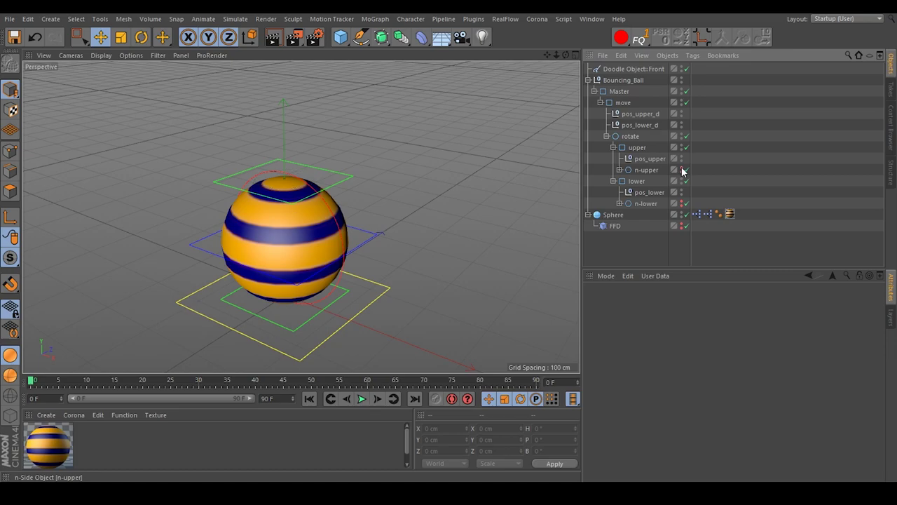
Step: Create a new layer in the layer manager
alt+drag(520, 194, 411, 254)
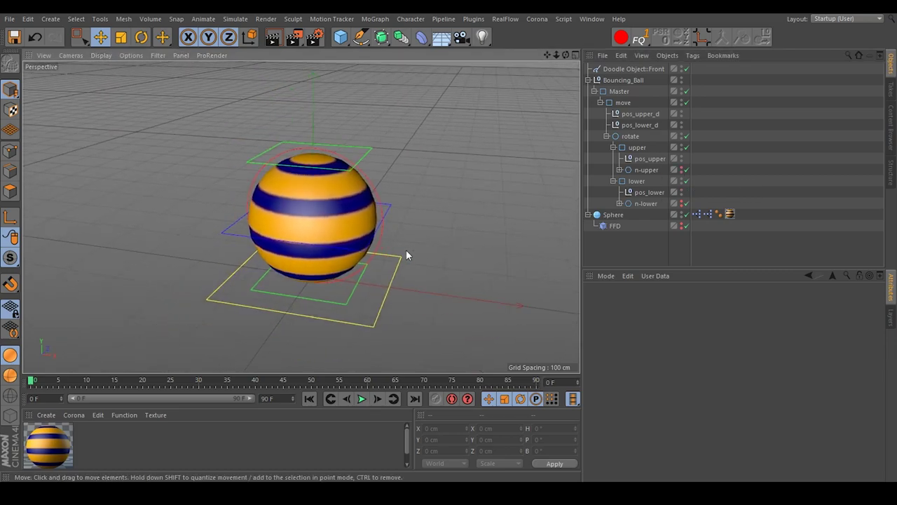
click(890, 317)
double_click(647, 320)
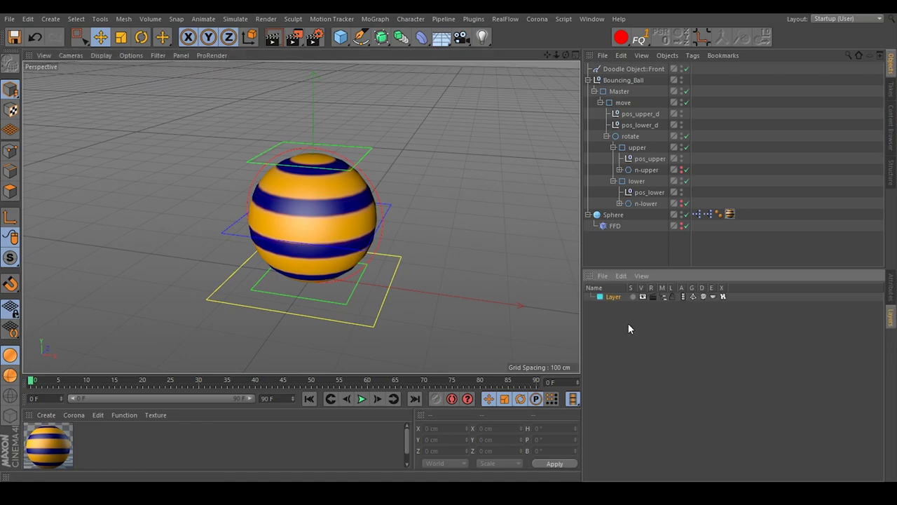
Step: Rename the new layer as Bouncing_Ball
double_click(617, 296)
text(Bouncing)
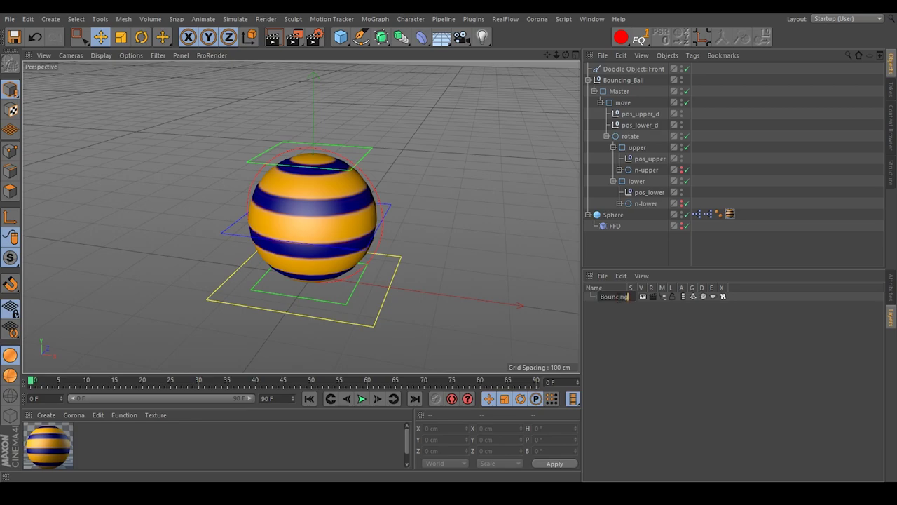
text(_Ball)
key(Return)
Step: Duplicate the Bouncing_Ball layer as its own sublayer and name the copy Bouncing_Ball_Hide/Locked
ctrl+drag(617, 298, 640, 307)
double_click(653, 307)
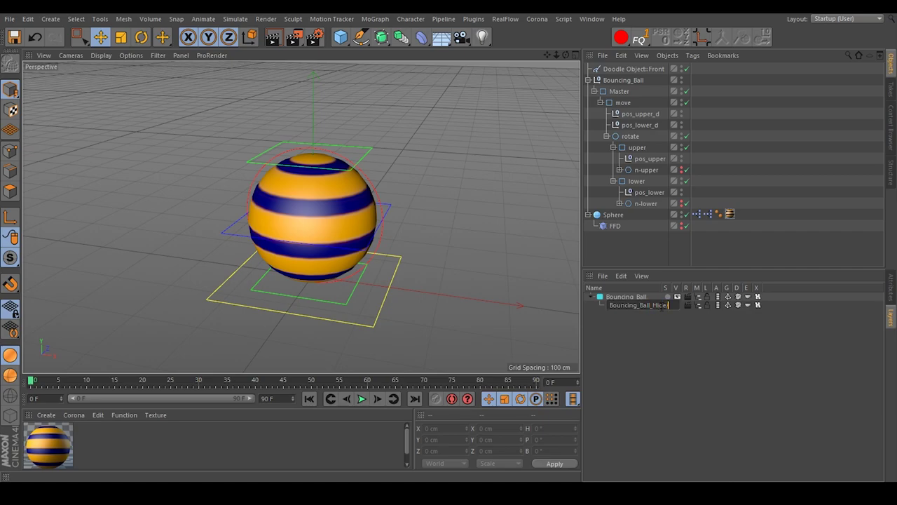
text(_Hide/Locked)
key(Return)
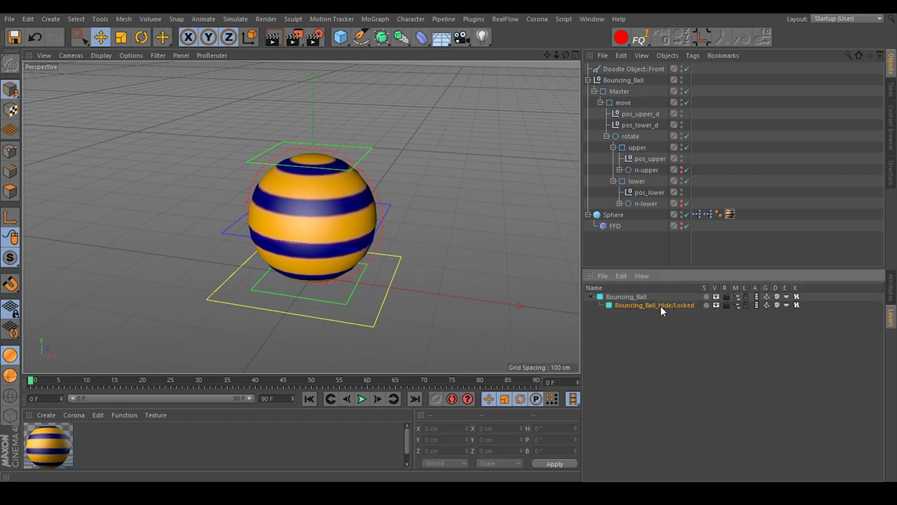
Step: Delete the Doodle object and assign the Bouncing_Ball null to the Bouncing_Ball layer
click(635, 68)
click(622, 58)
click(652, 99)
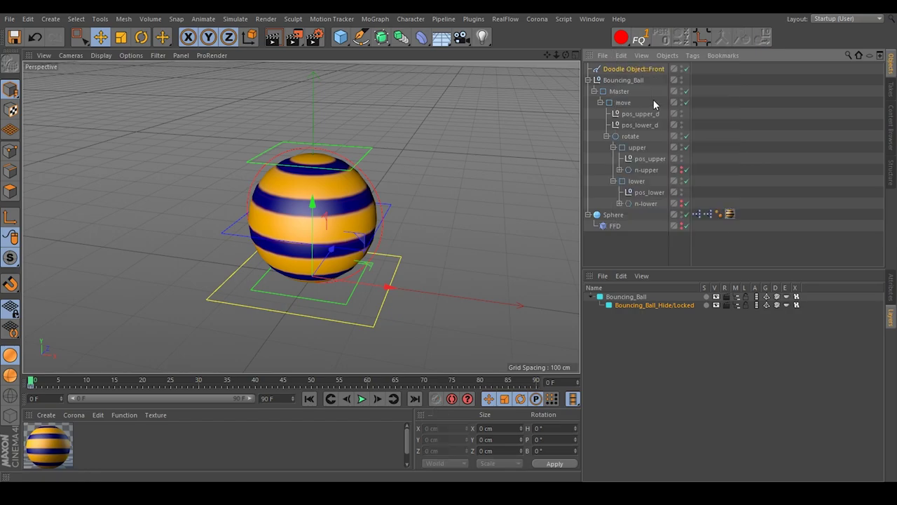
drag(629, 68, 629, 298)
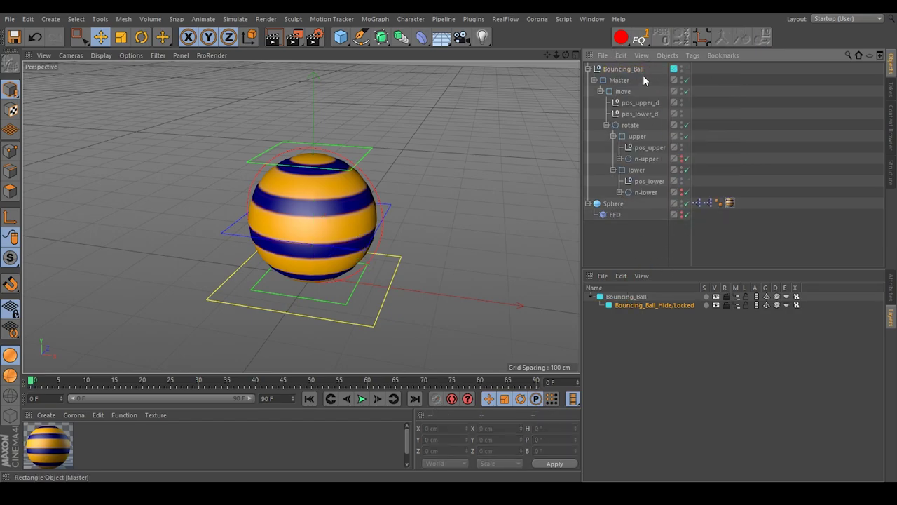
Step: Assign the Master, move, rotate, upper and lower controllers to the Bouncing_Ball layer
click(624, 81)
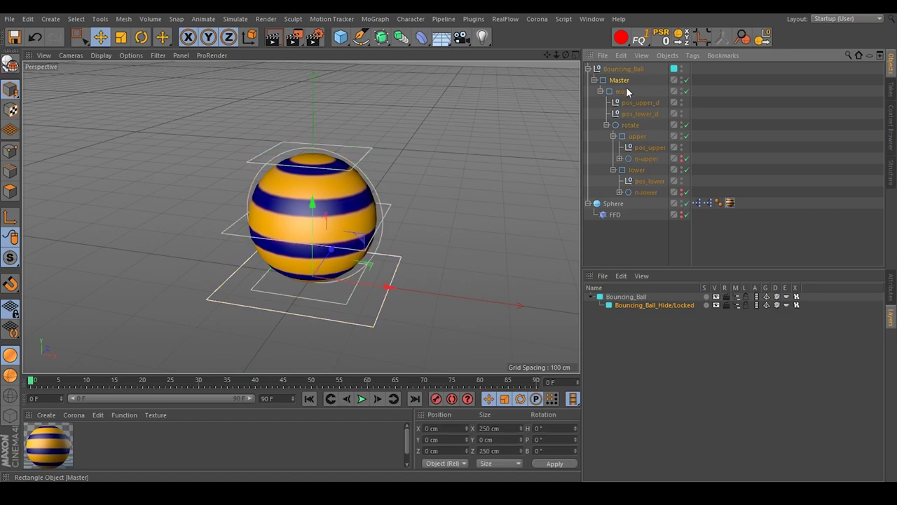
click(637, 138)
ctrl+click(638, 171)
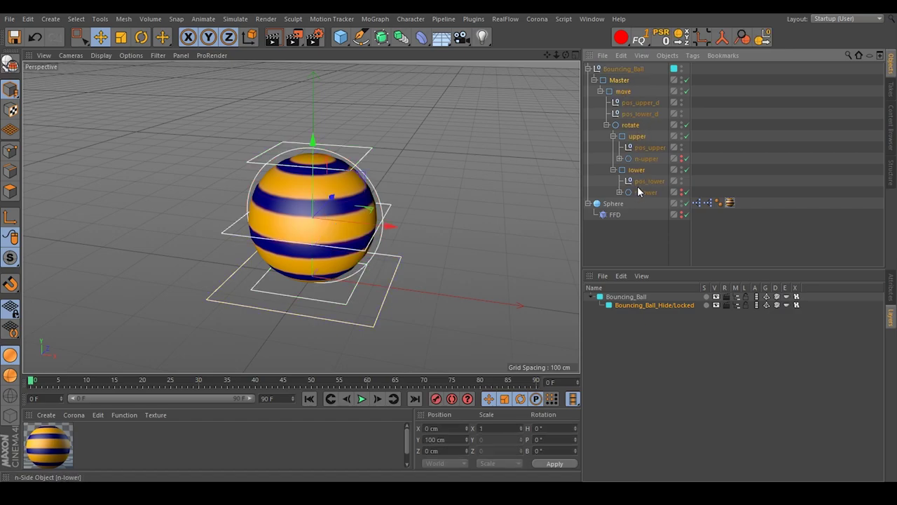
drag(629, 280, 634, 301)
click(736, 158)
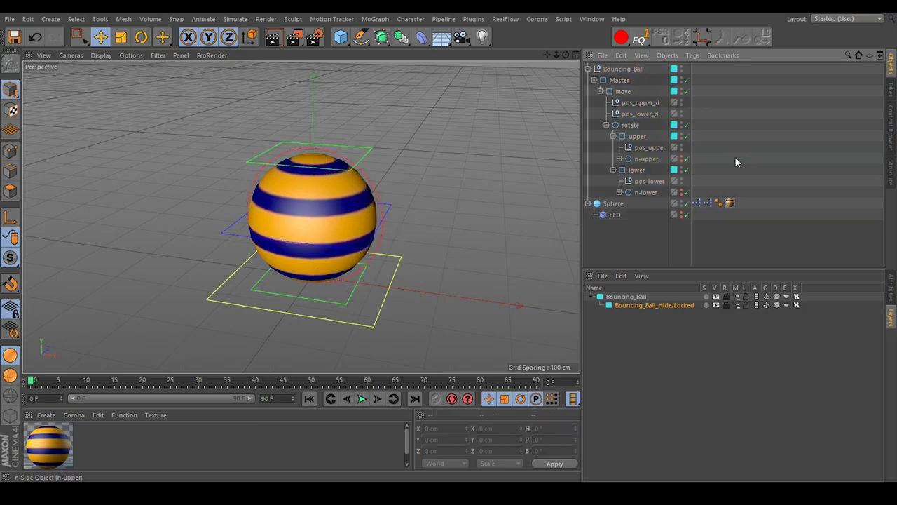
Step: Change the Bouncing_Ball_Hide/Locked layer's colour to green and assign the FFD object to it
click(644, 193)
double_click(608, 305)
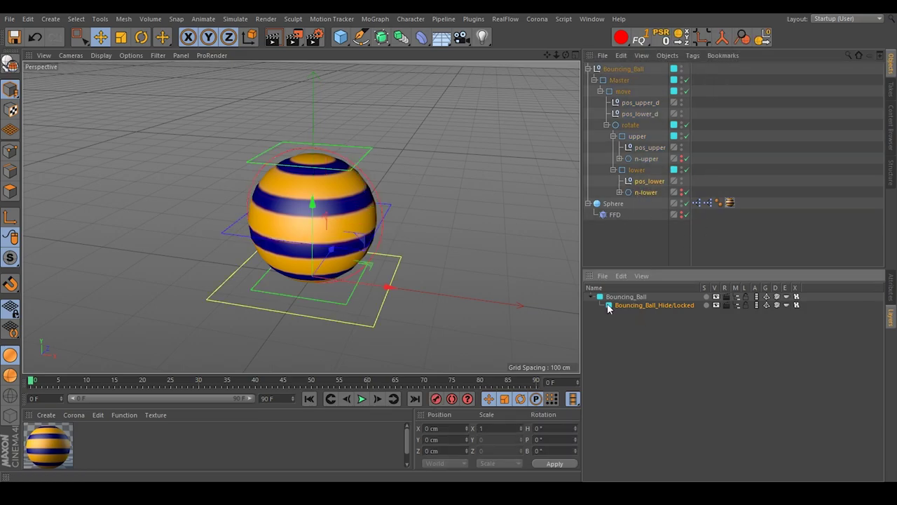
click(584, 345)
click(616, 216)
drag(615, 216, 656, 309)
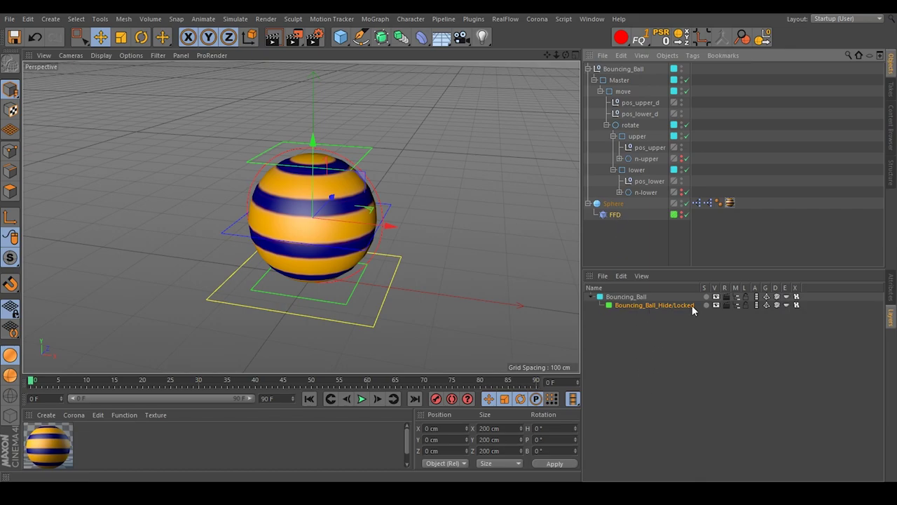
Step: Assign the n-lower and pos_lower objects to the Bouncing_Ball_Hide/Locked layer
click(650, 183)
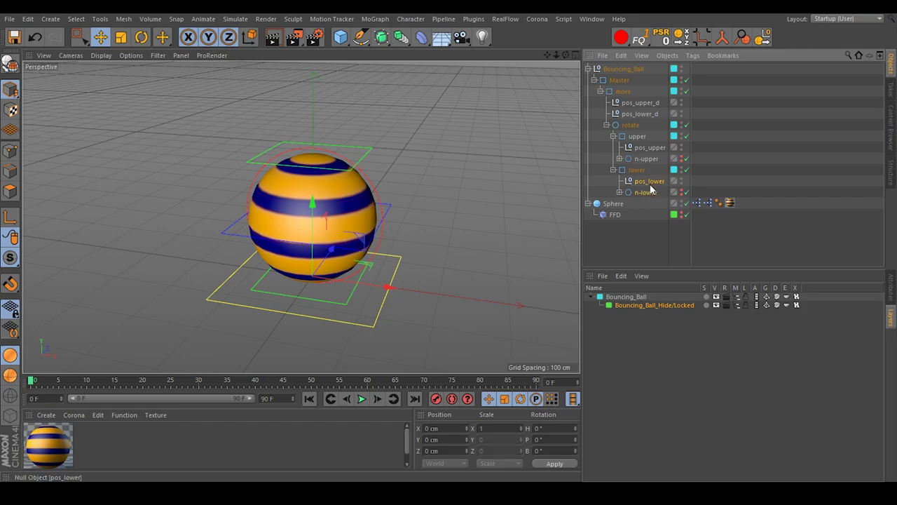
click(646, 192)
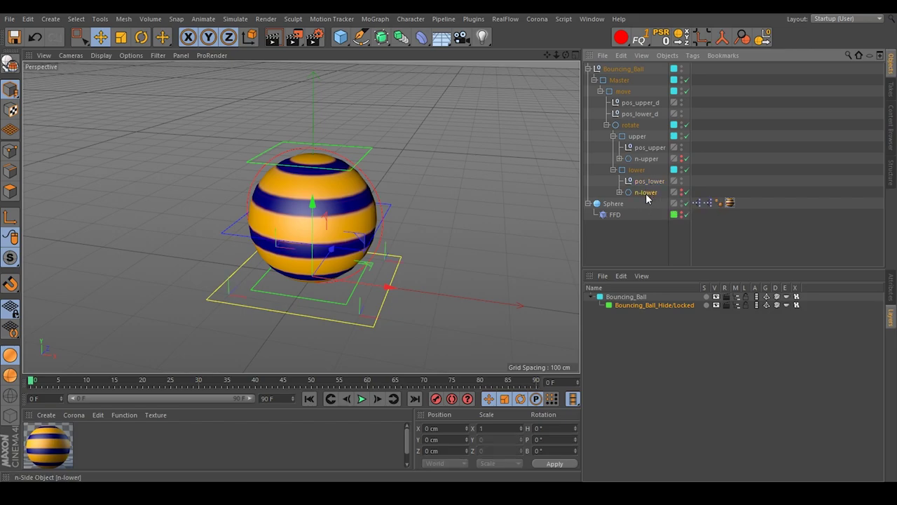
double_click(651, 182)
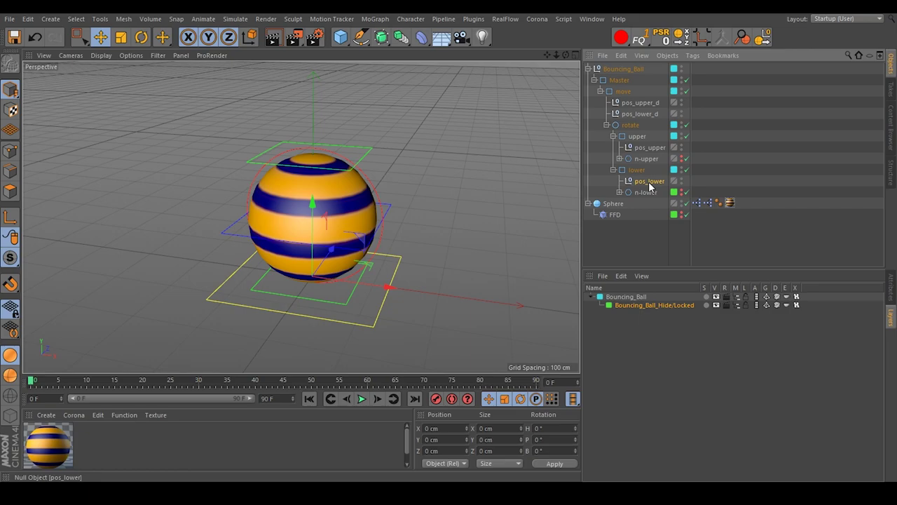
click(650, 181)
drag(650, 181, 669, 307)
Step: Assign n-upper, pos_upper, pos_upper_d and pos_lower_d to the Bouncing_Ball_Hide/Locked layer
click(647, 159)
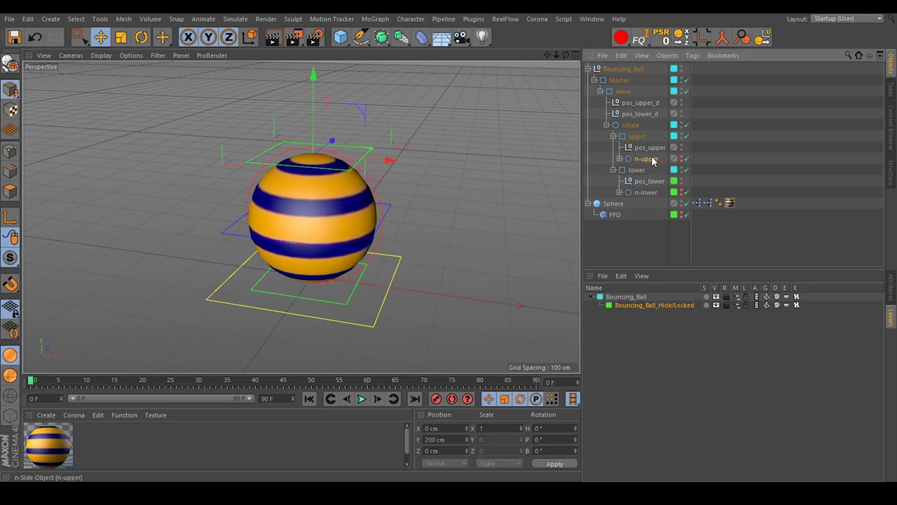
drag(651, 164, 655, 306)
click(649, 149)
drag(649, 149, 653, 307)
click(639, 114)
drag(642, 107, 657, 308)
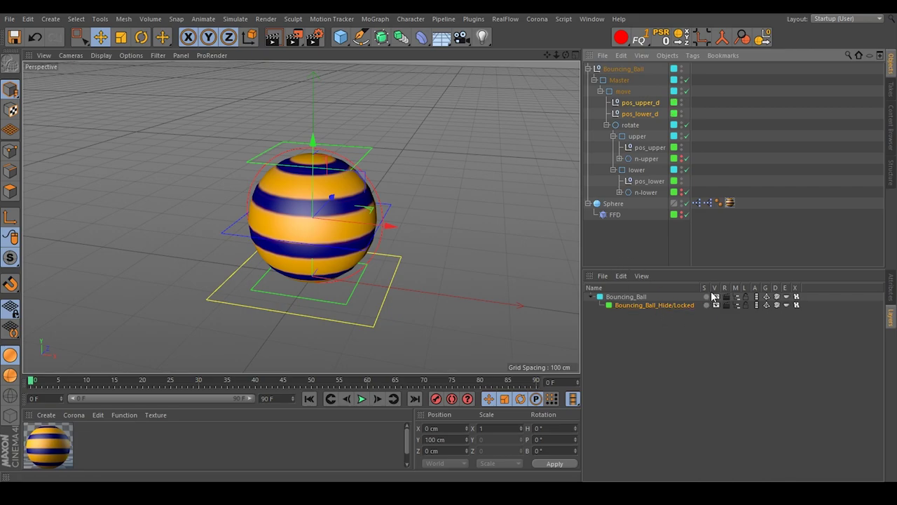
Step: Assign the Sphere to the Bouncing_Ball layer, and hide the Hide/Locked layer's objects from the object manager and lock them
click(616, 205)
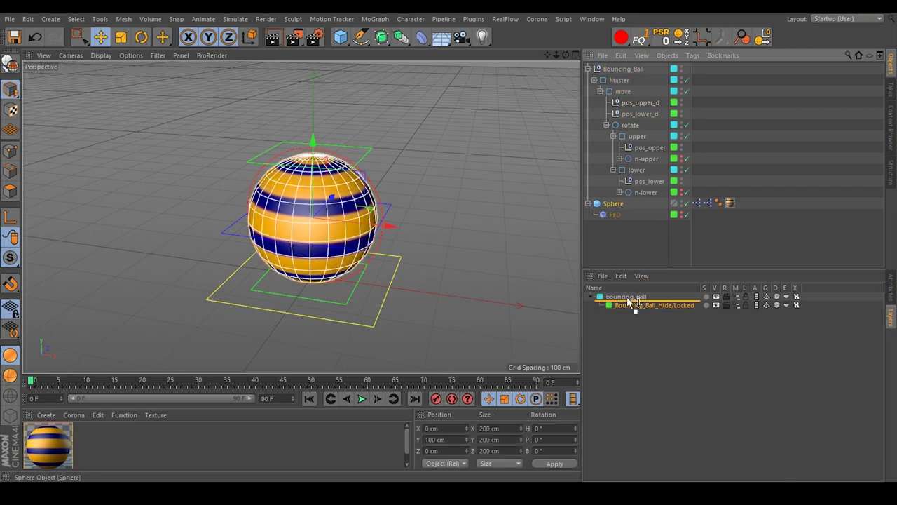
click(738, 305)
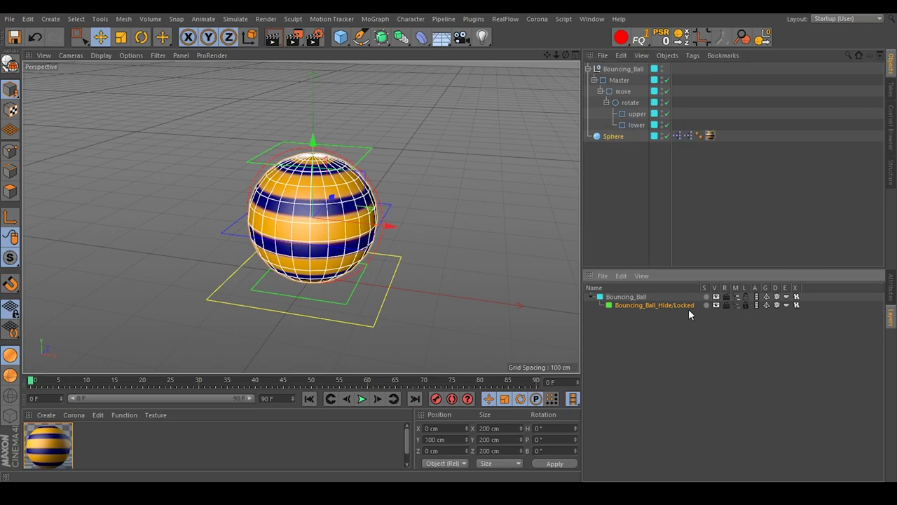
click(777, 164)
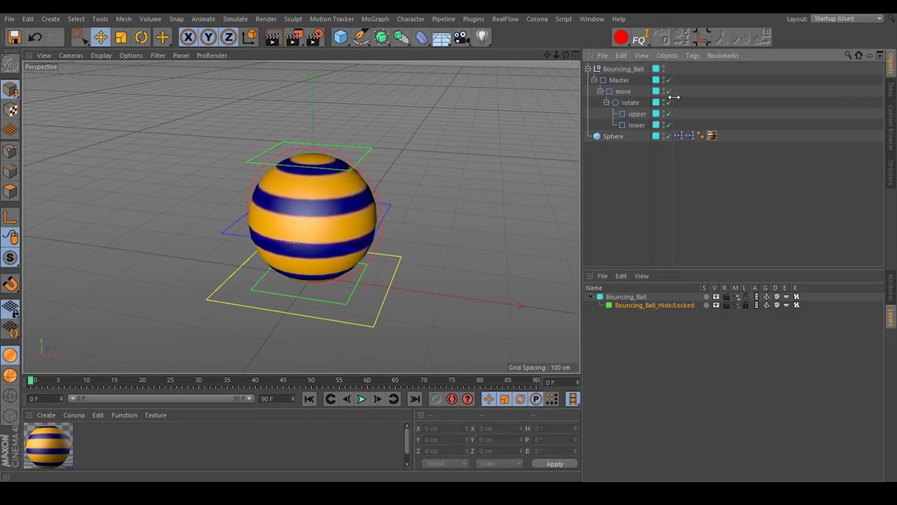
drag(671, 97, 696, 94)
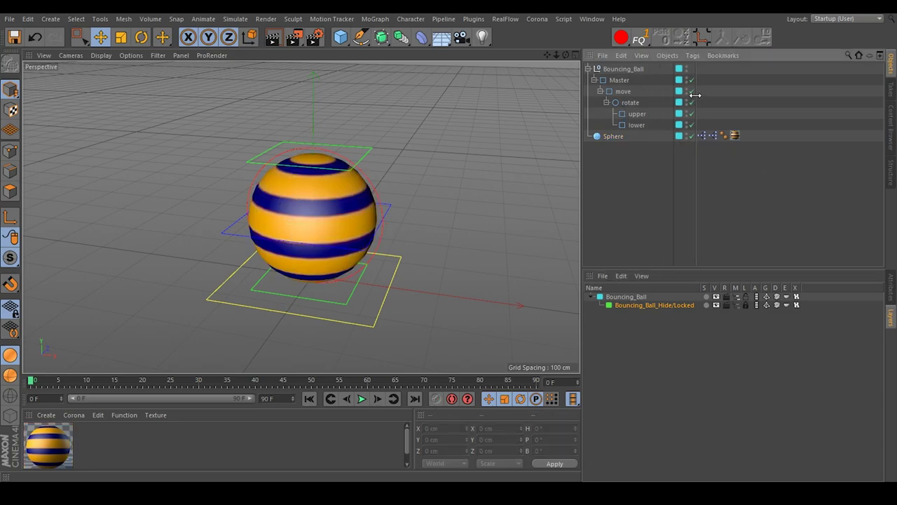
Step: Add a Protection tag to the move controller
click(619, 79)
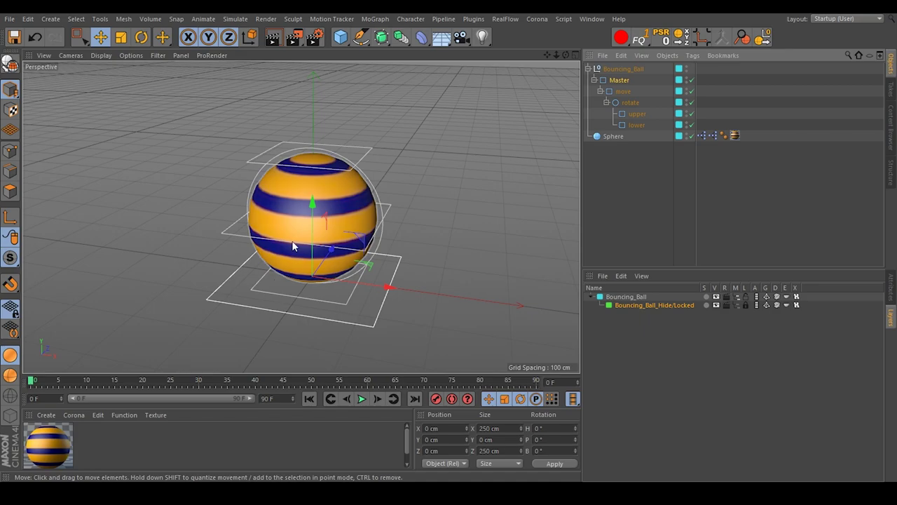
click(673, 192)
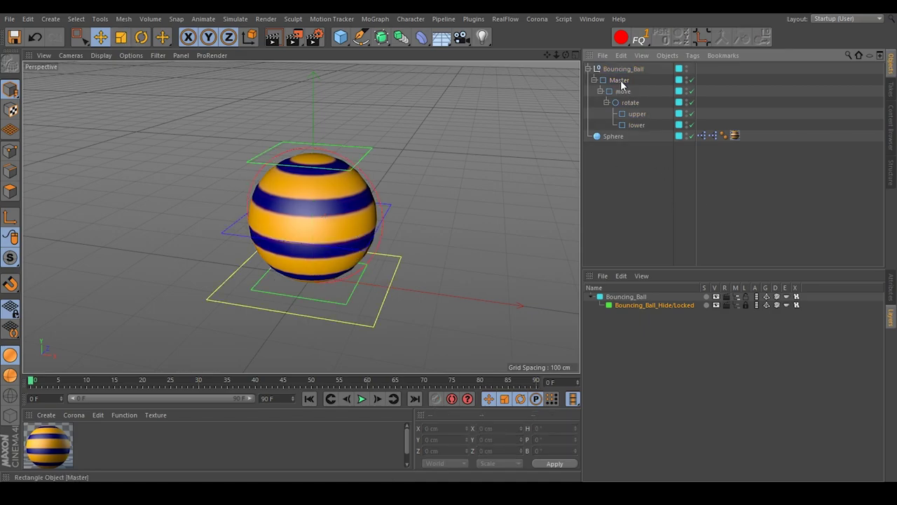
click(626, 92)
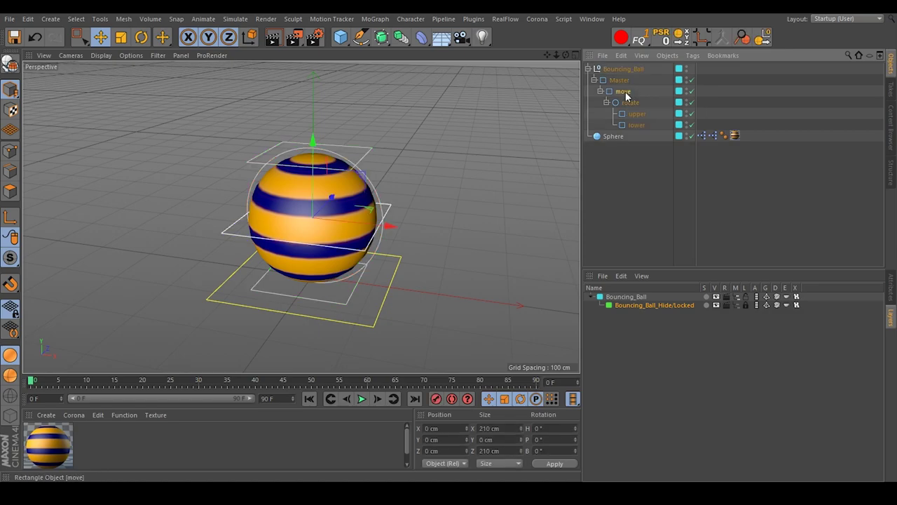
right_click(625, 94)
mouse_move(677, 19)
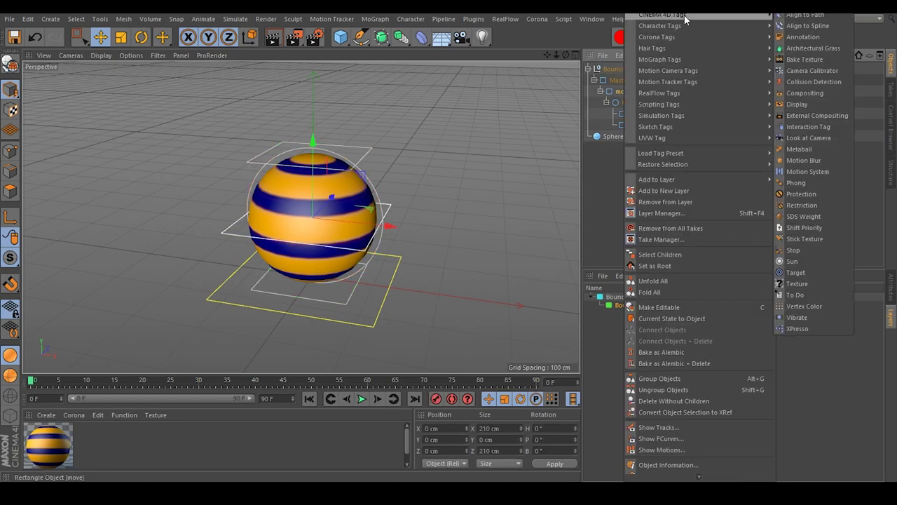
click(800, 193)
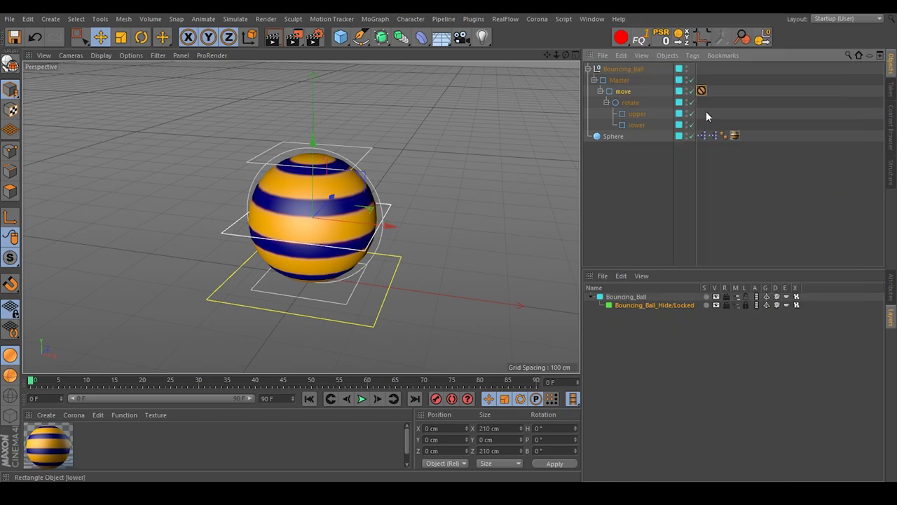
Step: Set the position protection of the move controller's Protection tag to None
click(890, 289)
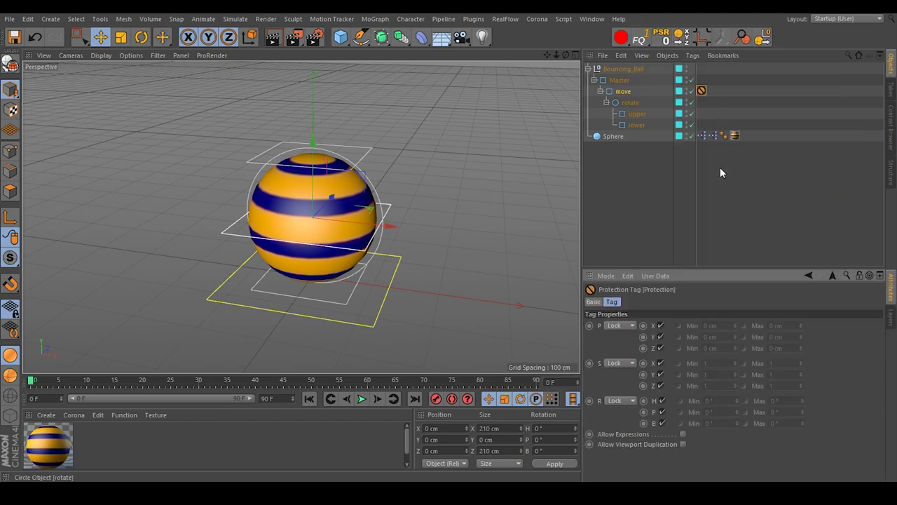
click(616, 327)
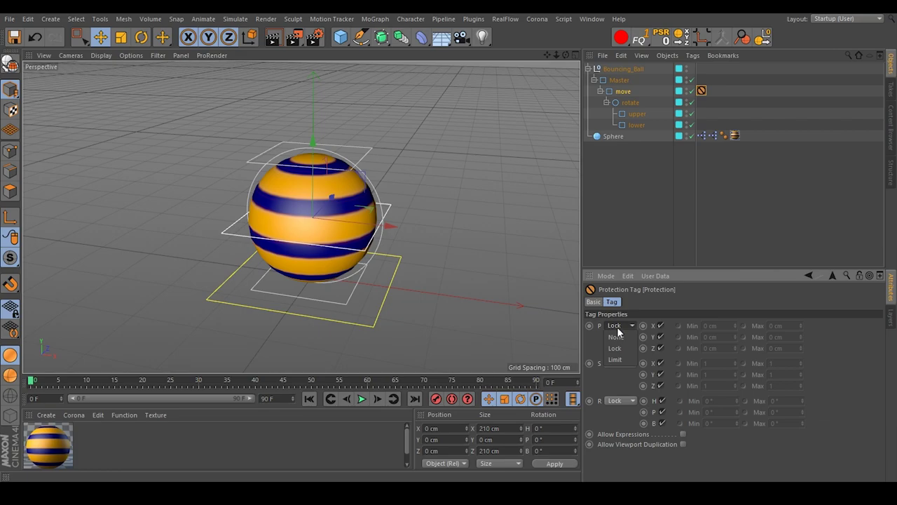
click(621, 337)
click(724, 193)
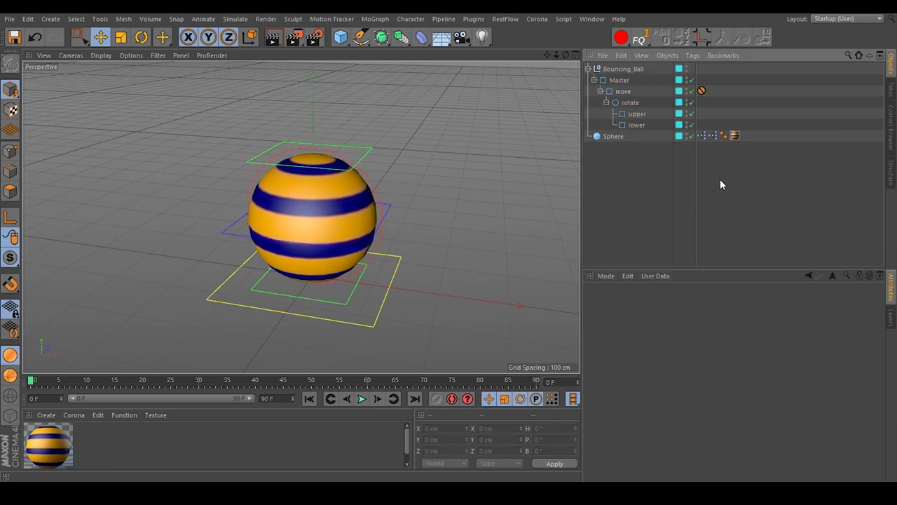
Step: Copy the Protection tag to the rotate controller and set the copy's rotation protection to None
drag(702, 91, 704, 105)
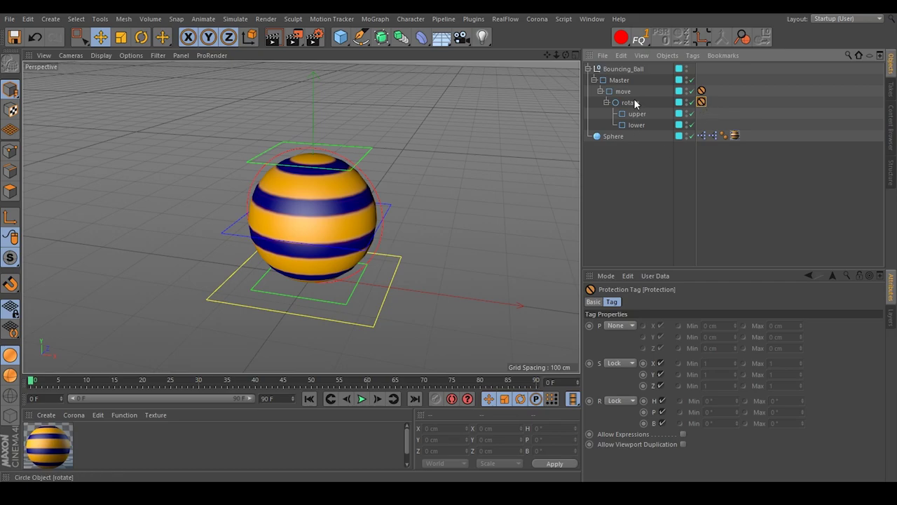
click(616, 401)
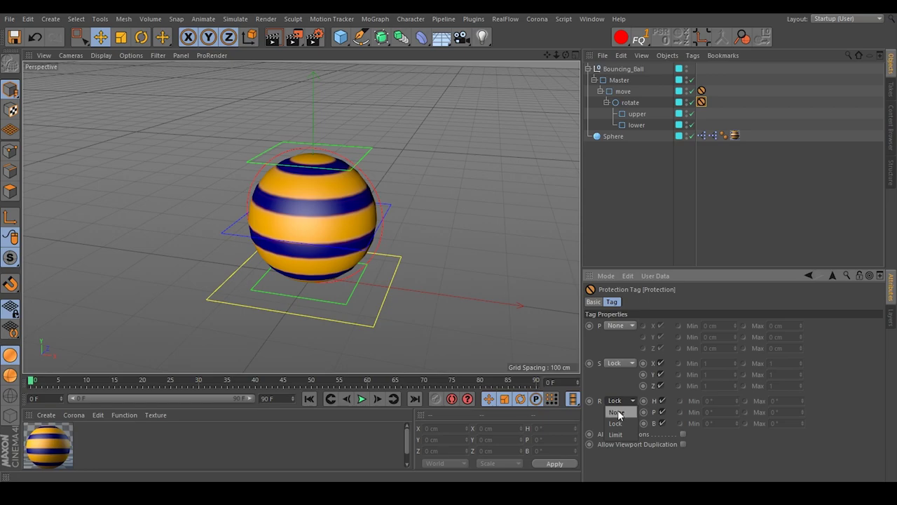
click(616, 412)
click(745, 178)
Step: Copy the rotate controller's Protection tag to the upper and lower controllers and select both copies
click(703, 102)
ctrl+drag(704, 103, 704, 126)
ctrl+click(702, 113)
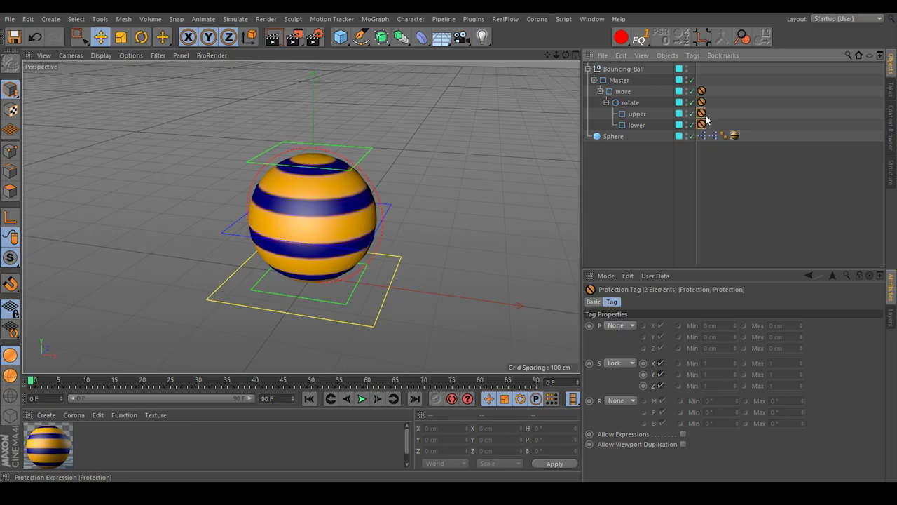
Step: Set the rotation and position protection of the upper and lower controllers' tags to Lock
click(622, 401)
click(618, 424)
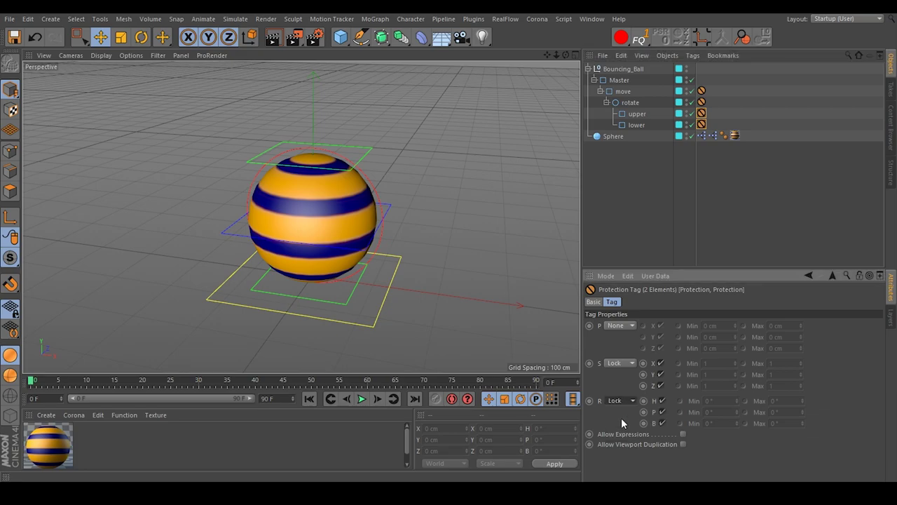
click(621, 326)
click(626, 347)
click(724, 215)
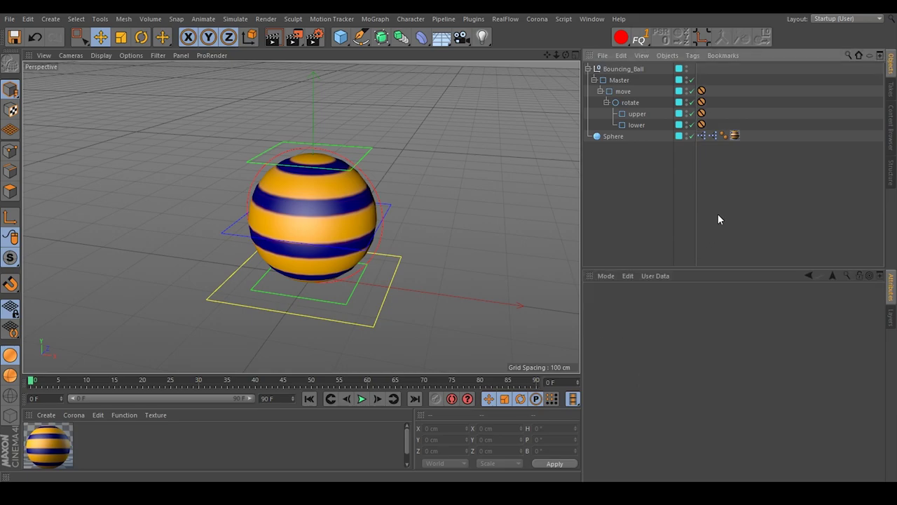
scroll(286, 258, down, 3)
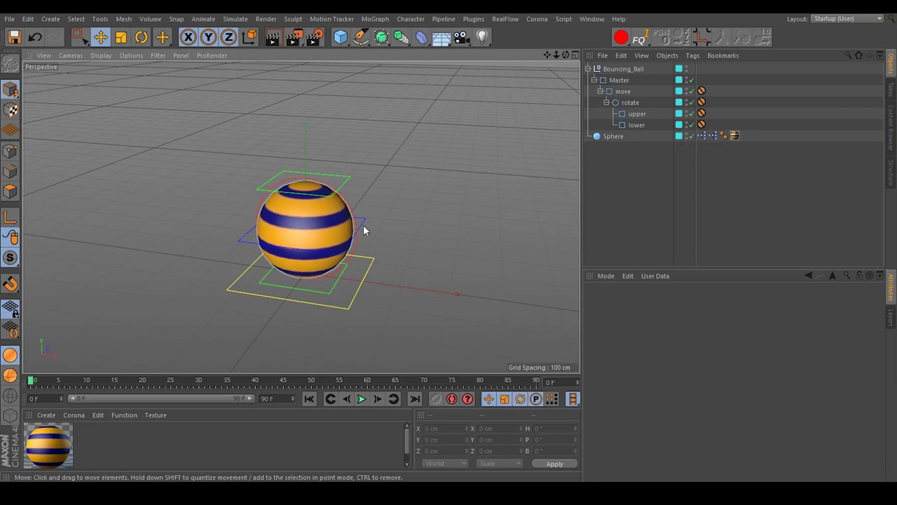
mouse_move(350, 220)
alt+mouse_down()
mouse_move(210, 198)
mouse_move(344, 210)
mouse_move(458, 206)
mouse_move(309, 213)
mouse_move(364, 211)
alt+mouse_up()
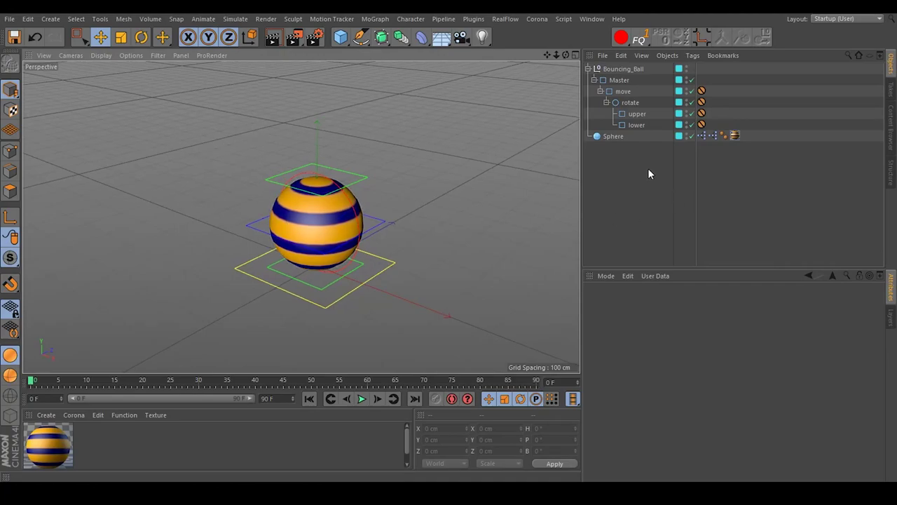